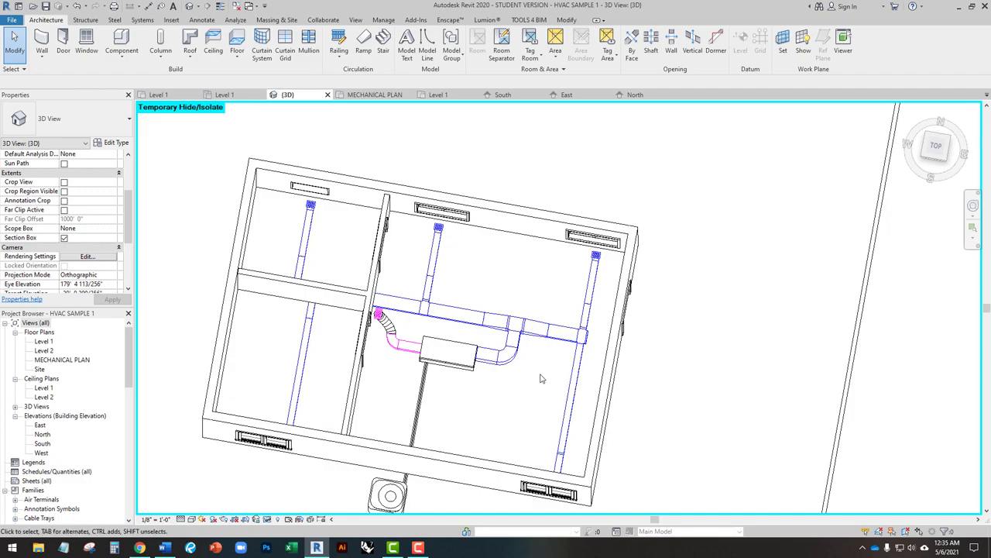
Examine the supply and return ductwork, air handling unit and outdoor unit of the HVAC sample house in 3D from several angles.
shift+middle_drag(481, 385, 483, 341)
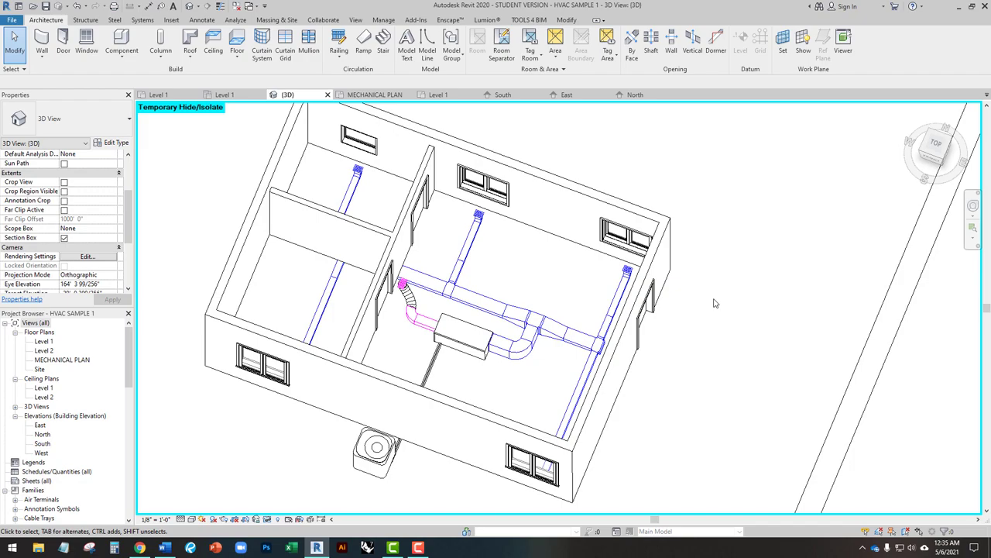
shift+middle_drag(594, 305, 525, 302)
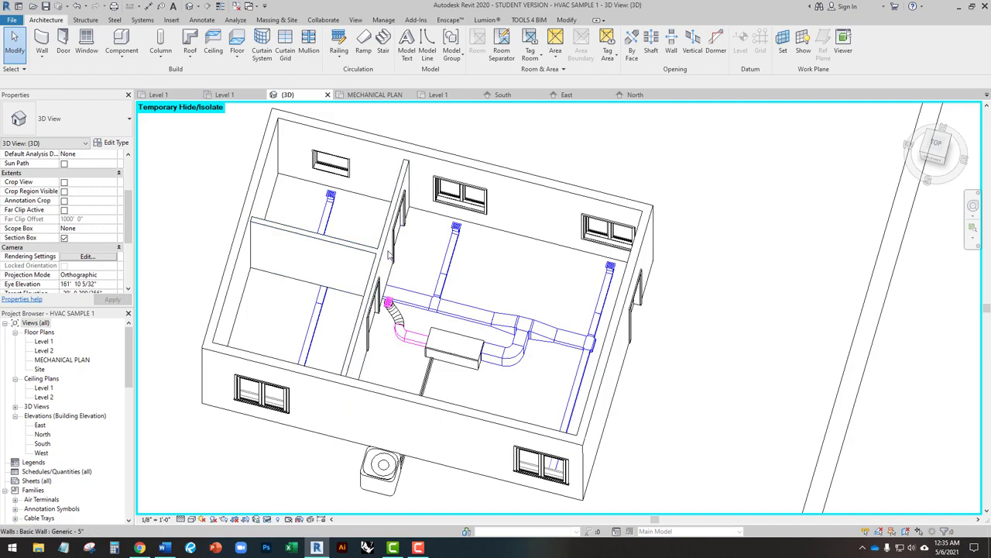
click(171, 19)
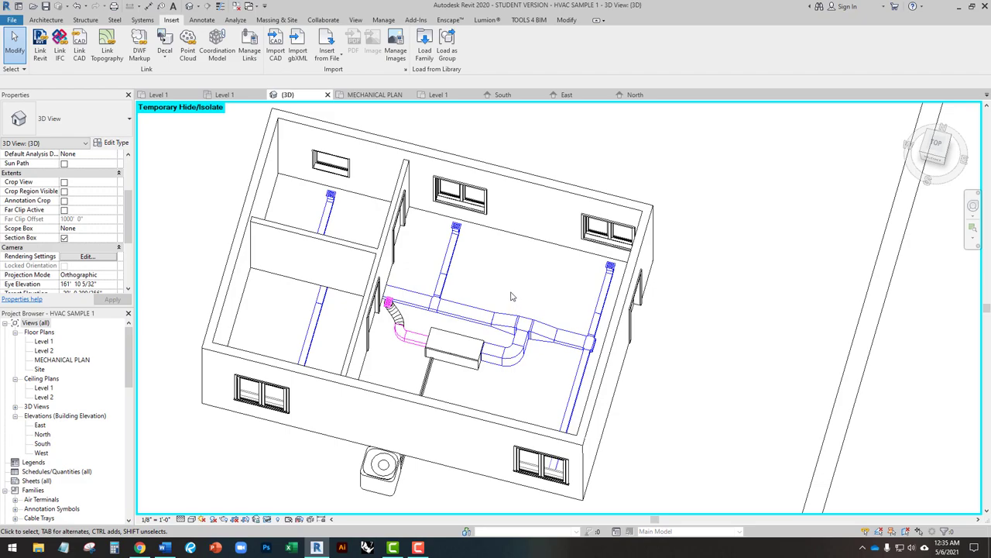
shift+middle_drag(507, 299, 566, 341)
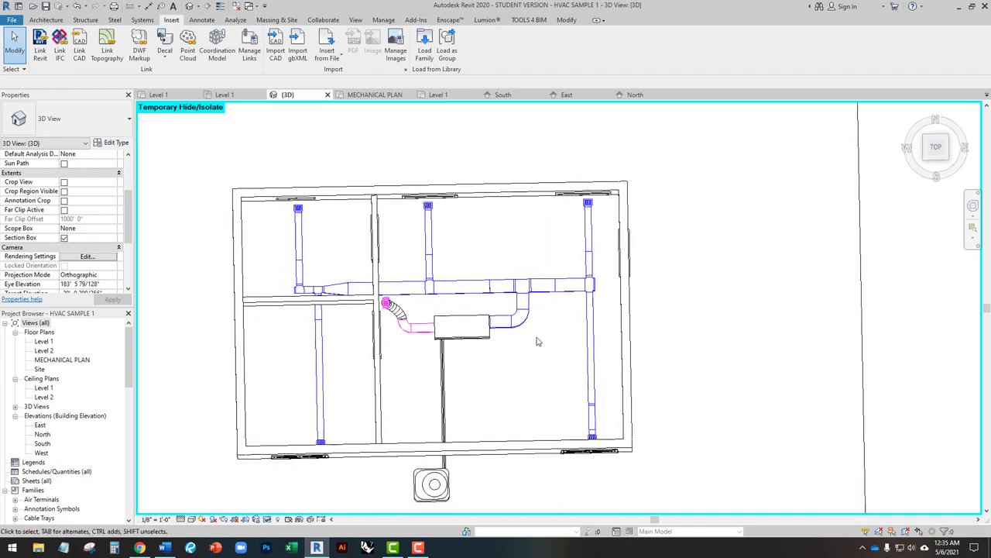
shift+middle_drag(531, 353, 359, 348)
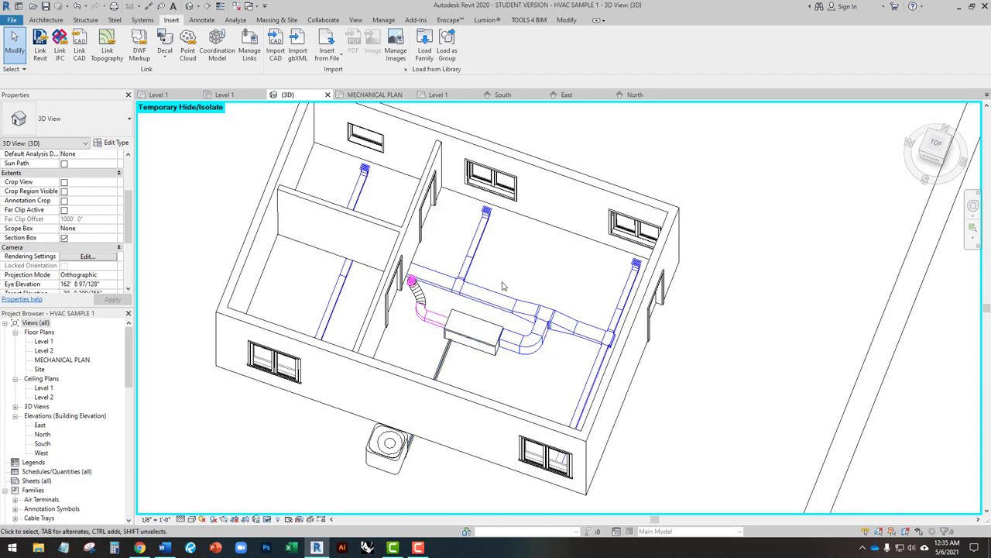
shift+middle_drag(521, 272, 584, 268)
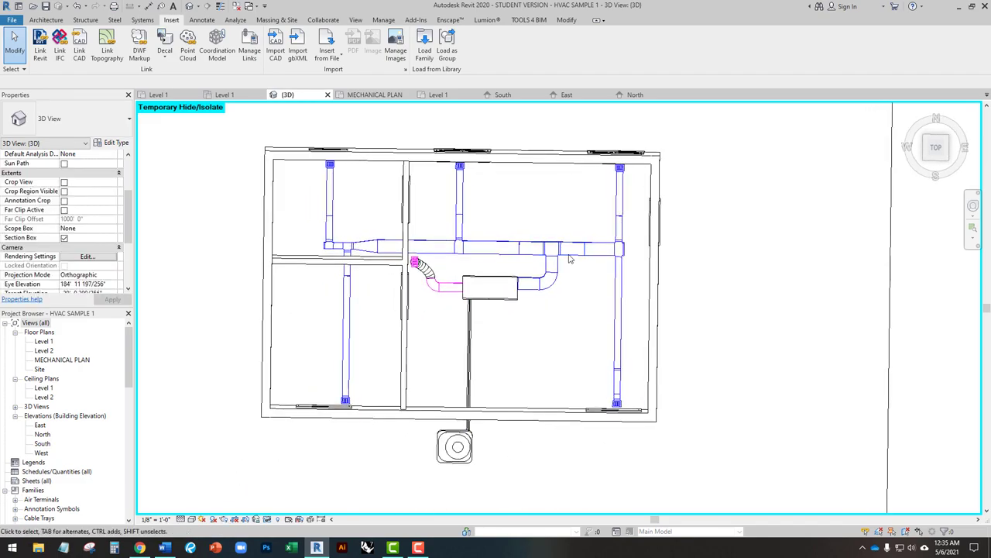
scroll(547, 316, up, 4)
scroll(545, 314, down, 2)
scroll(544, 313, down, 2)
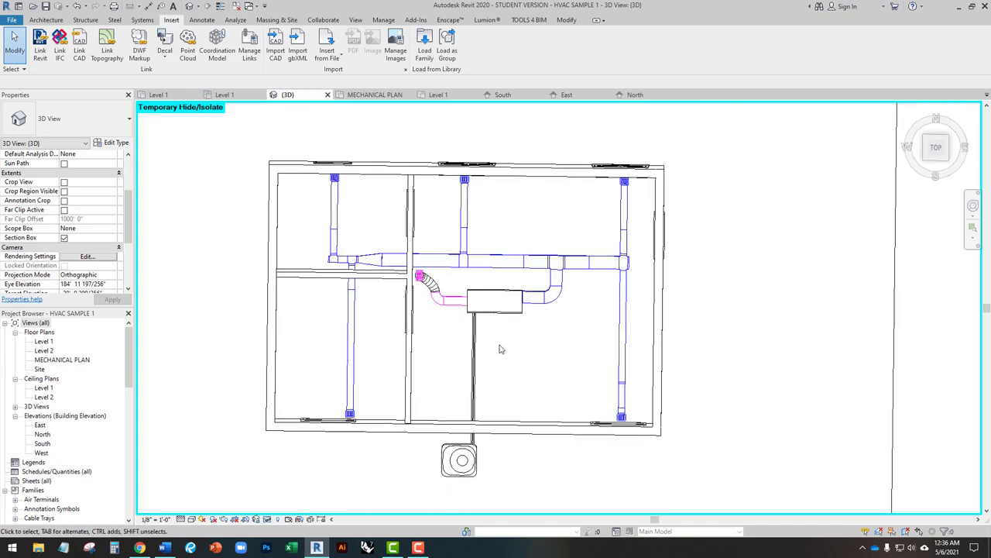
Switch to Word to review the HVAC plan outline, including the Air Conditioning Unit entry, and return to the 3D model in Revit.
click(164, 548)
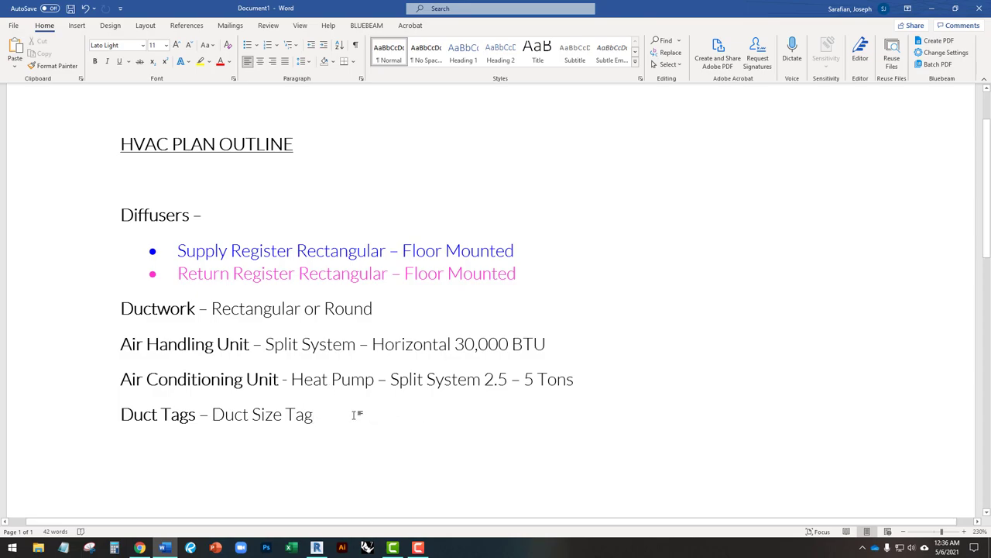
drag(121, 378, 282, 380)
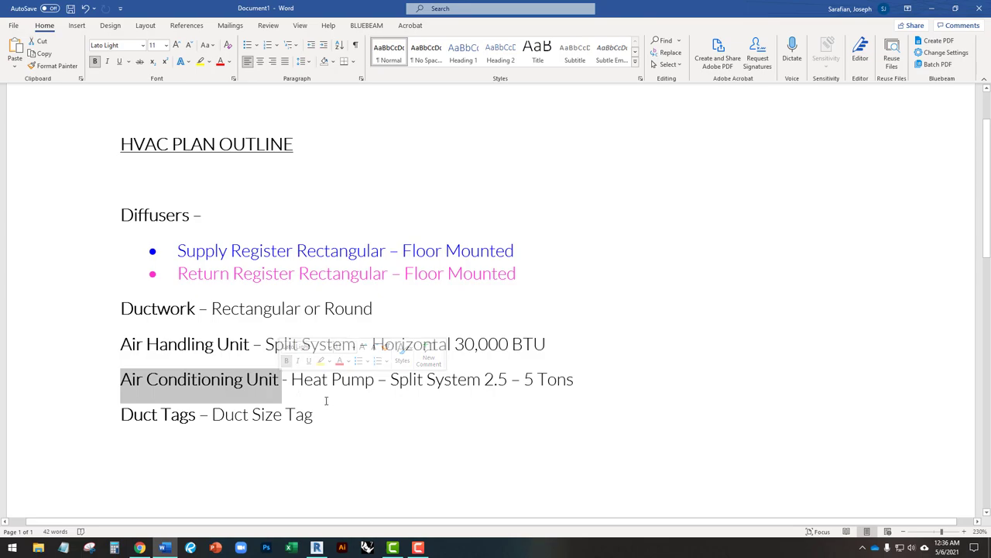
click(374, 412)
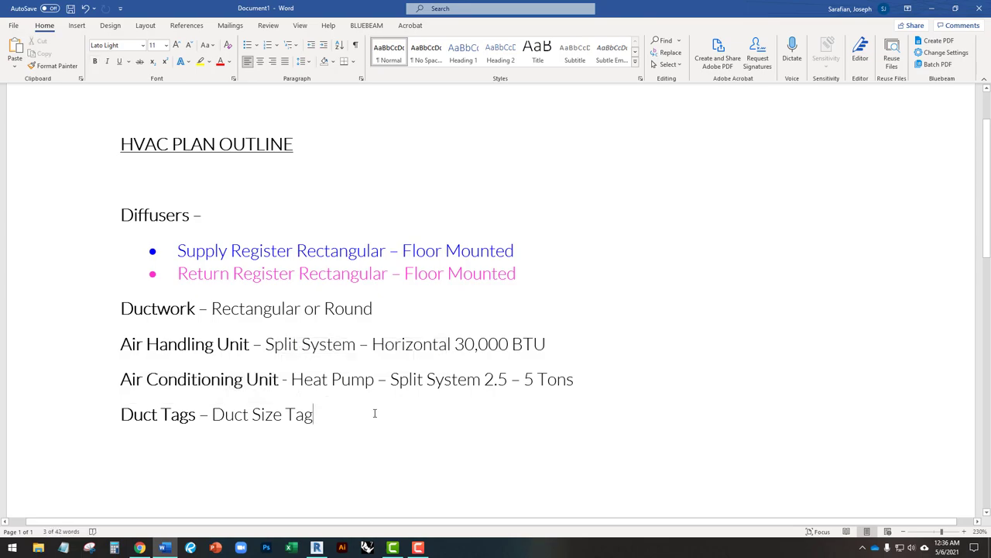
click(931, 9)
shift+middle_drag(684, 314, 508, 310)
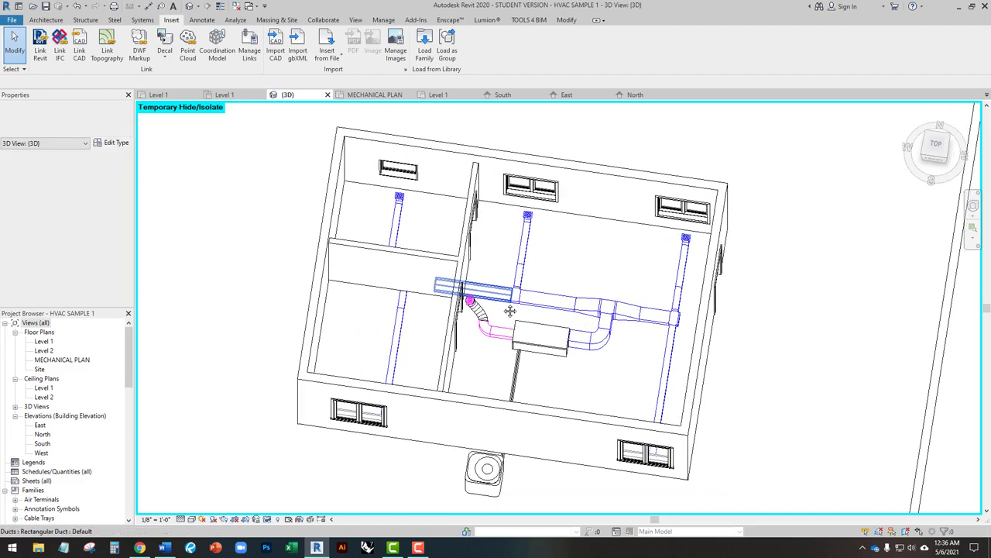
Switch to the Level 1 floor plan of the HVAC SAMPLE TUTORIAL project.
click(388, 95)
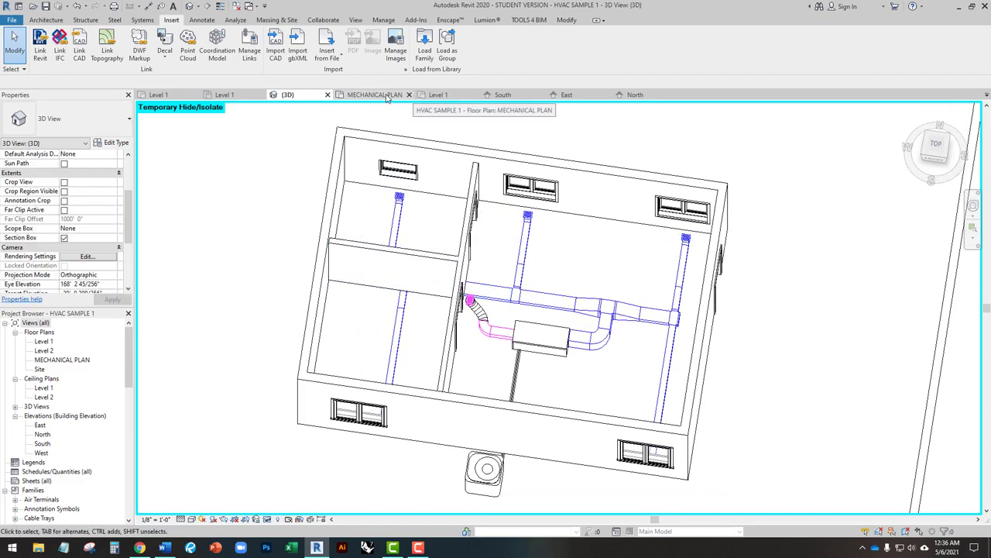
click(453, 95)
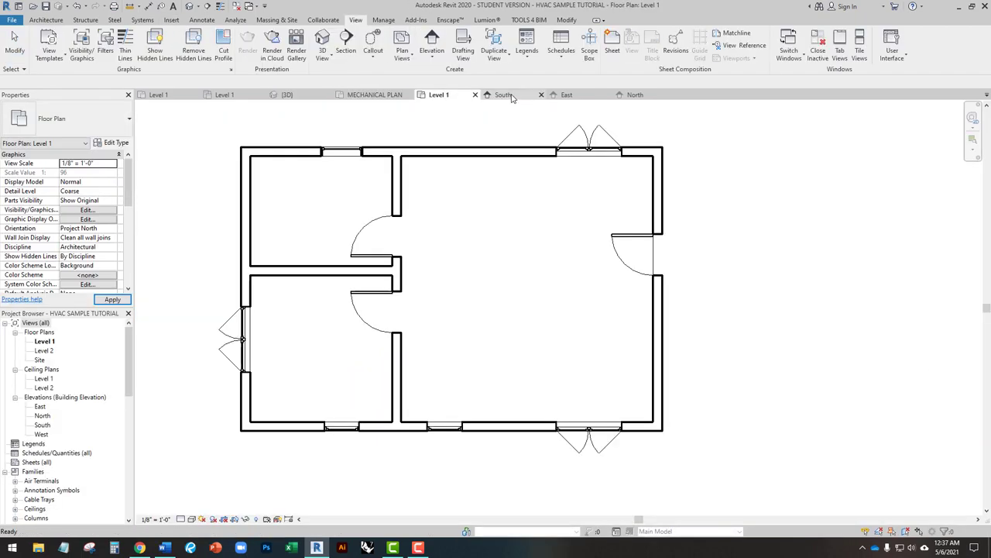
middle_drag(438, 349, 433, 399)
middle_drag(599, 323, 665, 283)
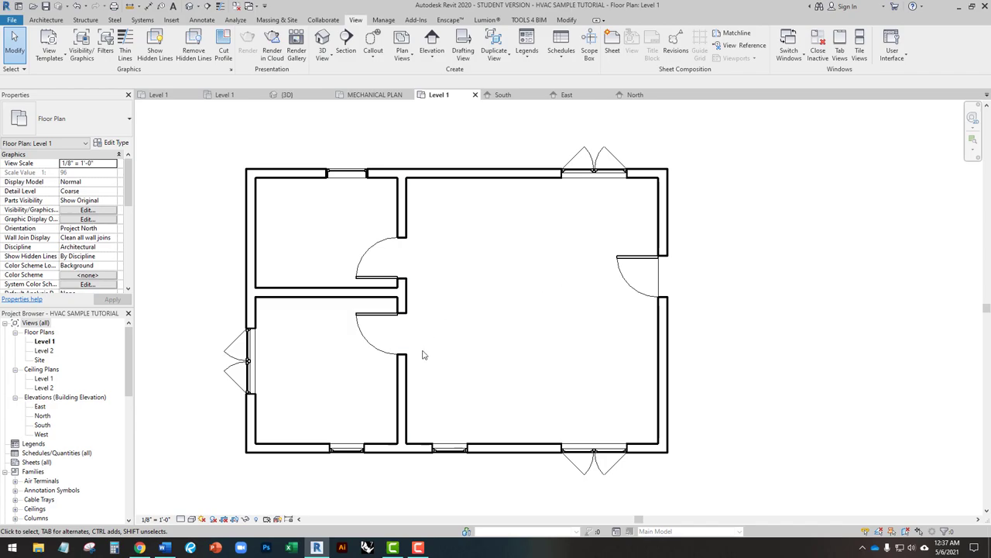
click(45, 344)
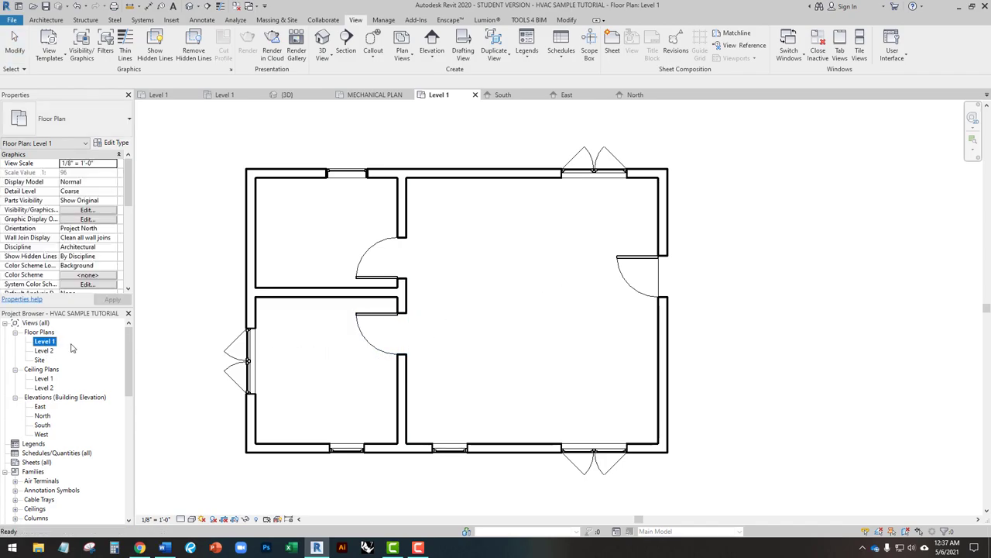
Open the North building elevation with the building and its level heads in view.
scroll(55, 390, down, 1)
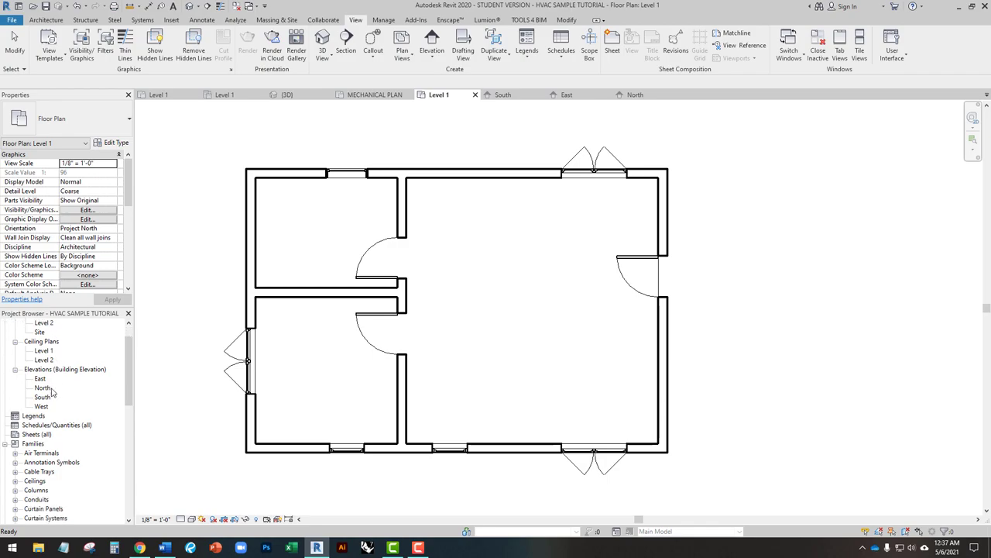
double_click(44, 389)
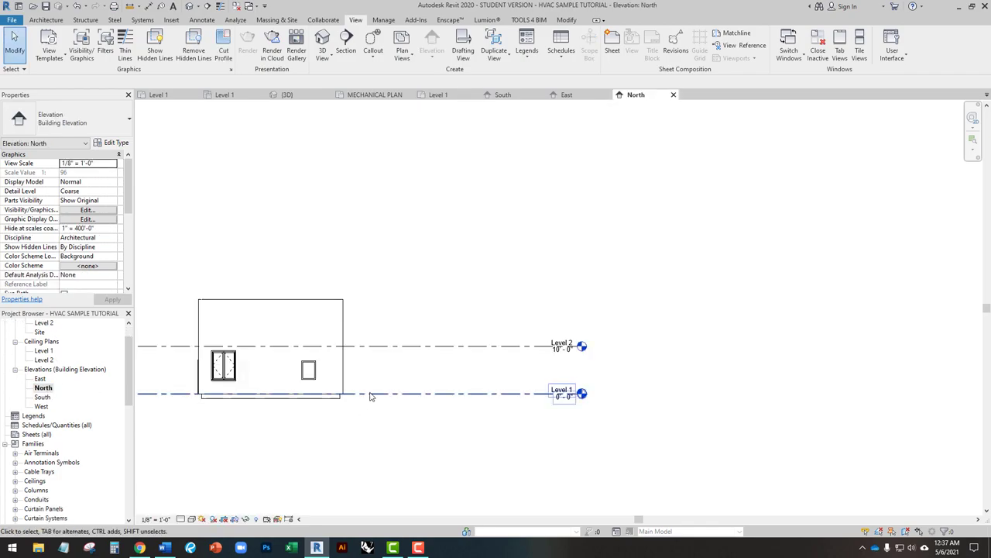
middle_drag(367, 398, 486, 377)
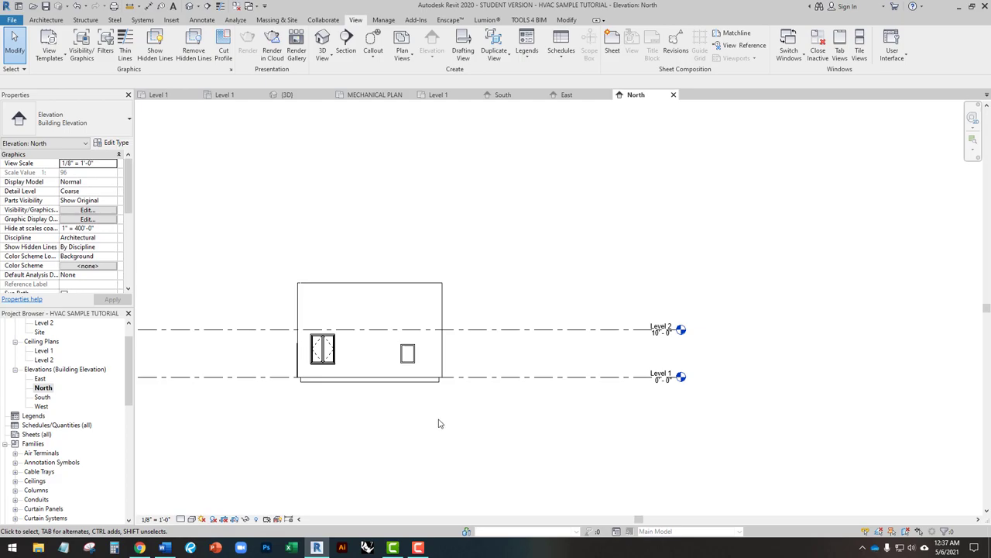
scroll(370, 397, up, 2)
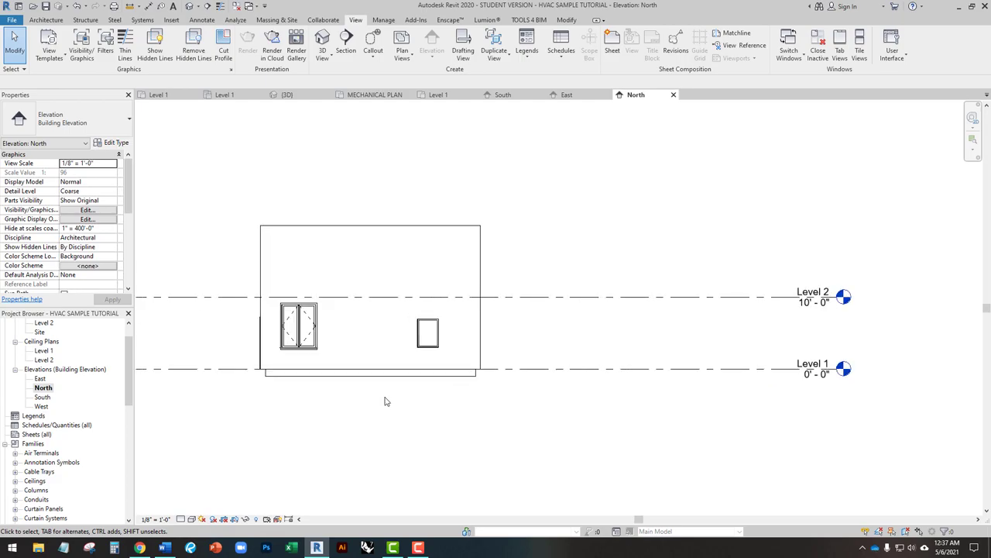
middle_drag(385, 402, 486, 385)
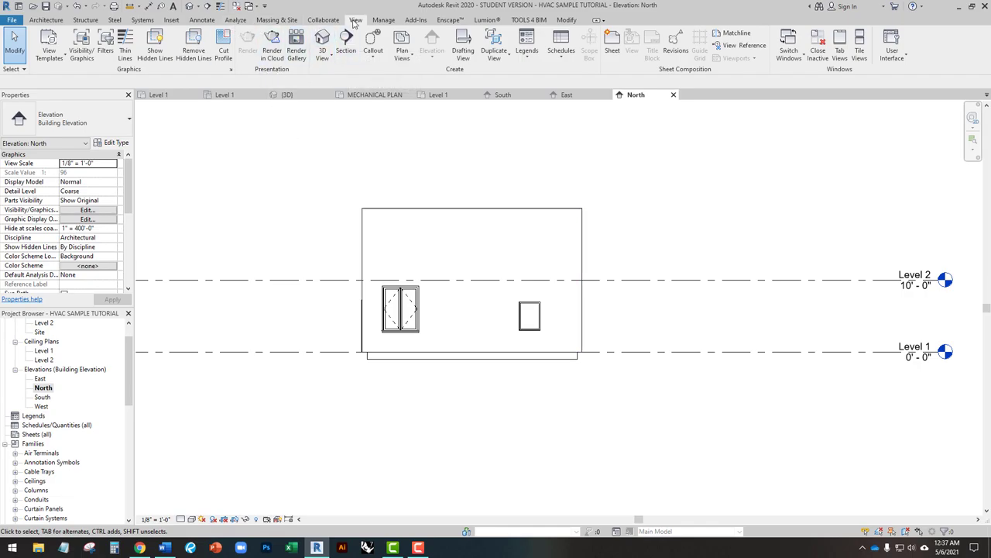
Place a new level with a plan view at -2' 6" below Level 1, ending in line with the existing level heads.
click(46, 20)
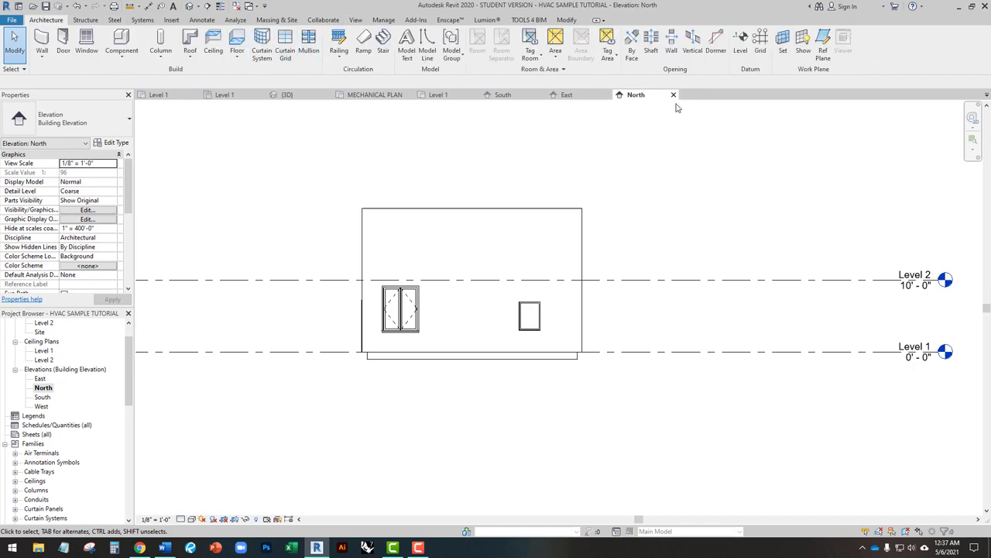
click(741, 50)
middle_drag(660, 160, 558, 151)
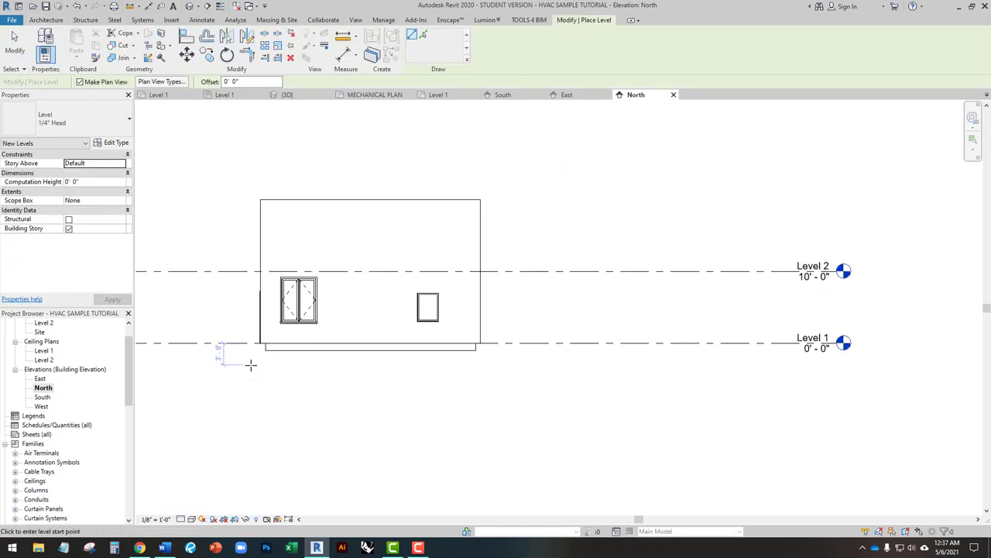
scroll(250, 364, up, 2)
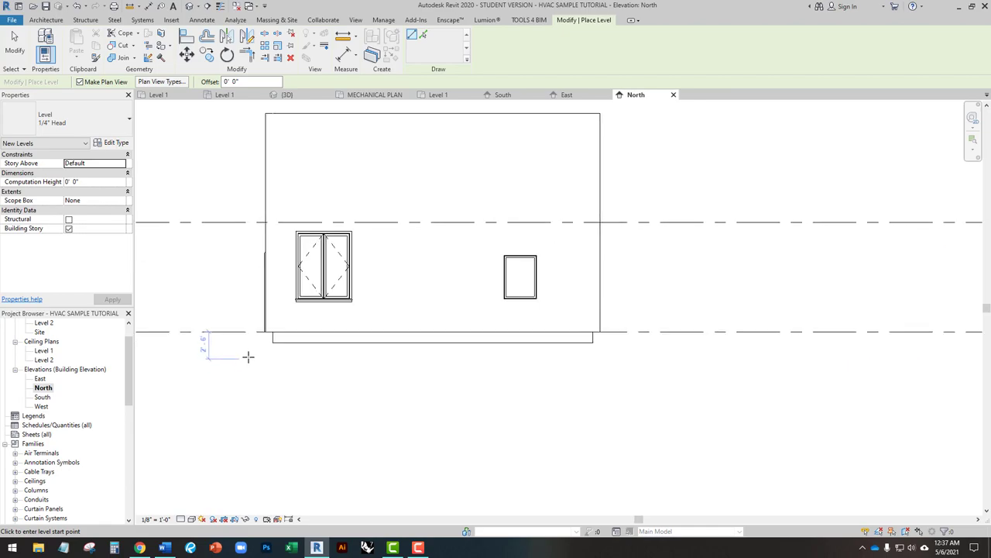
click(248, 356)
scroll(267, 345, down, 3)
scroll(782, 364, up, 3)
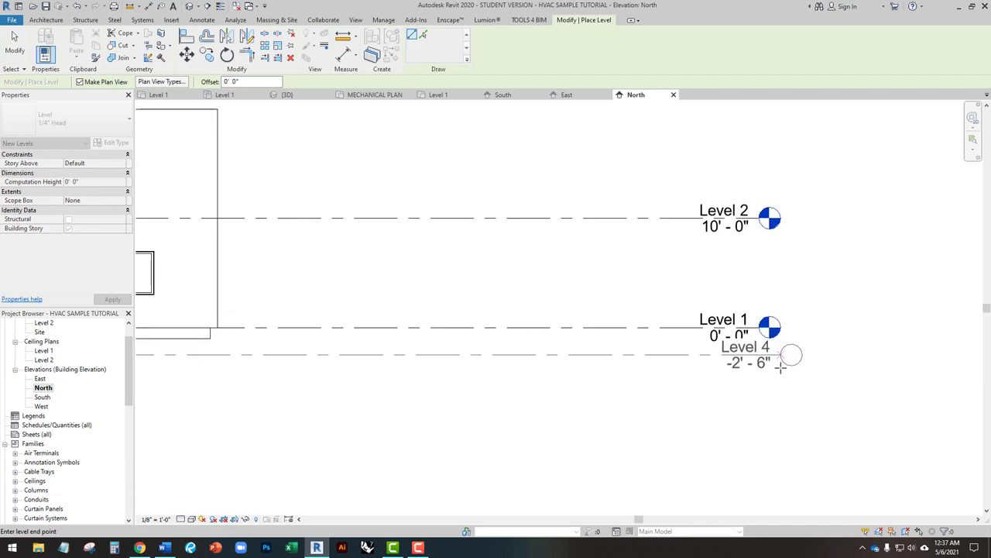
scroll(778, 365, up, 3)
click(744, 349)
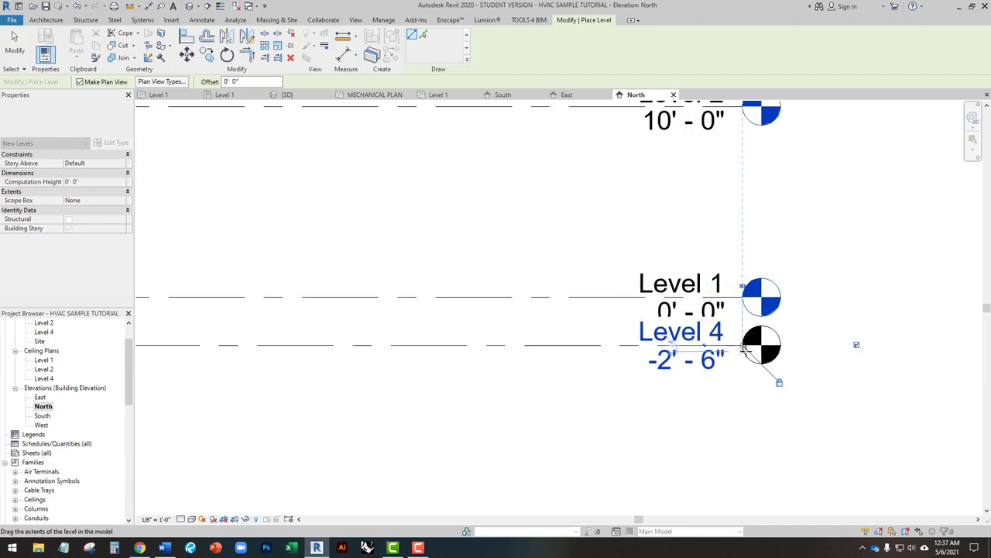
key(Escape)
key(Escape)
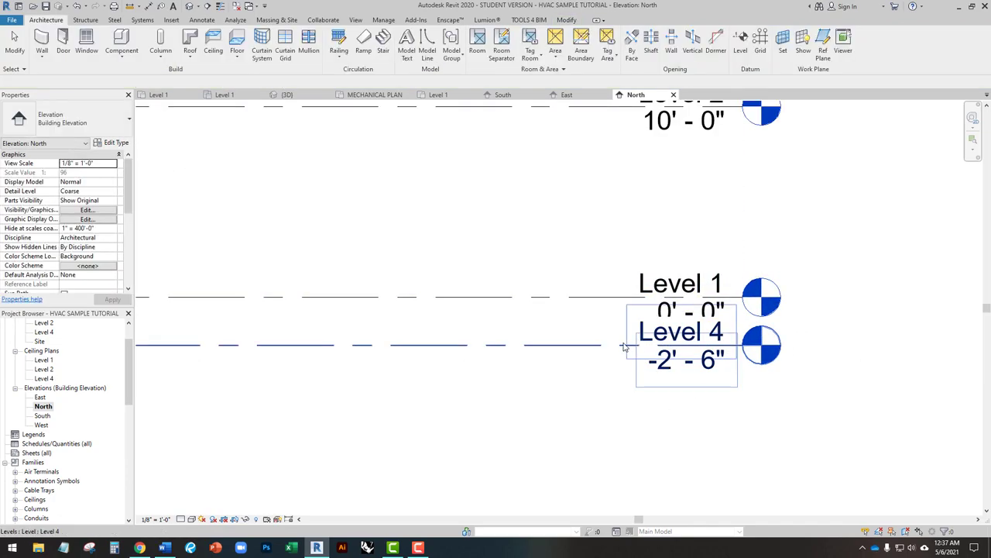
Rename the new level at -2' 6" as CRAWL SPACE.
click(624, 346)
click(682, 335)
text(CR)
text(AWLSPACE)
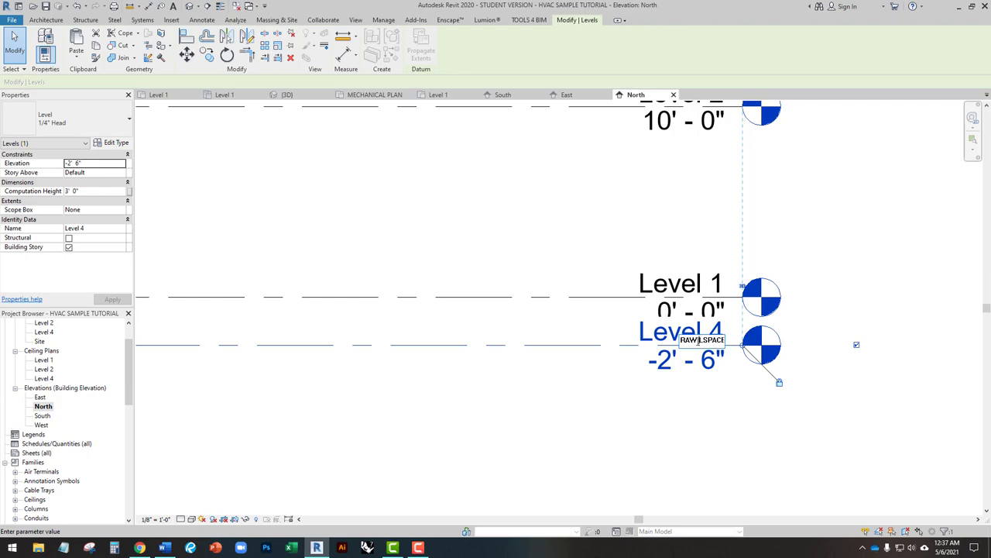
key(Return)
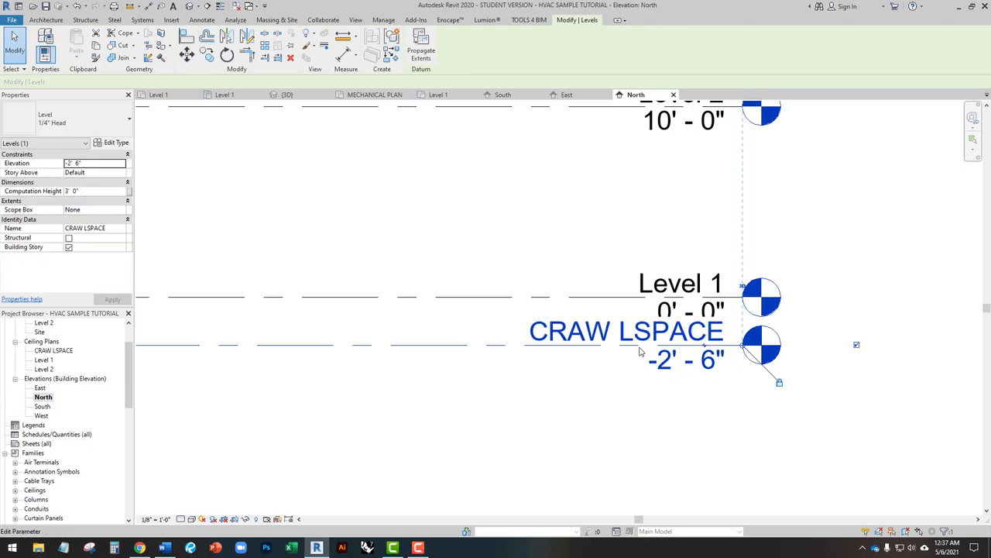
click(666, 334)
click(693, 341)
key(BackSpace)
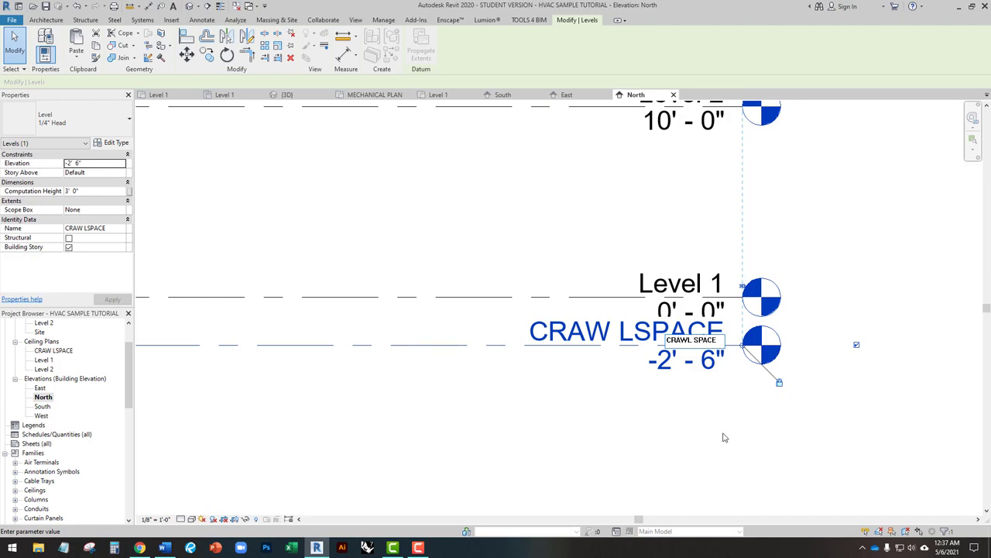
key(Return)
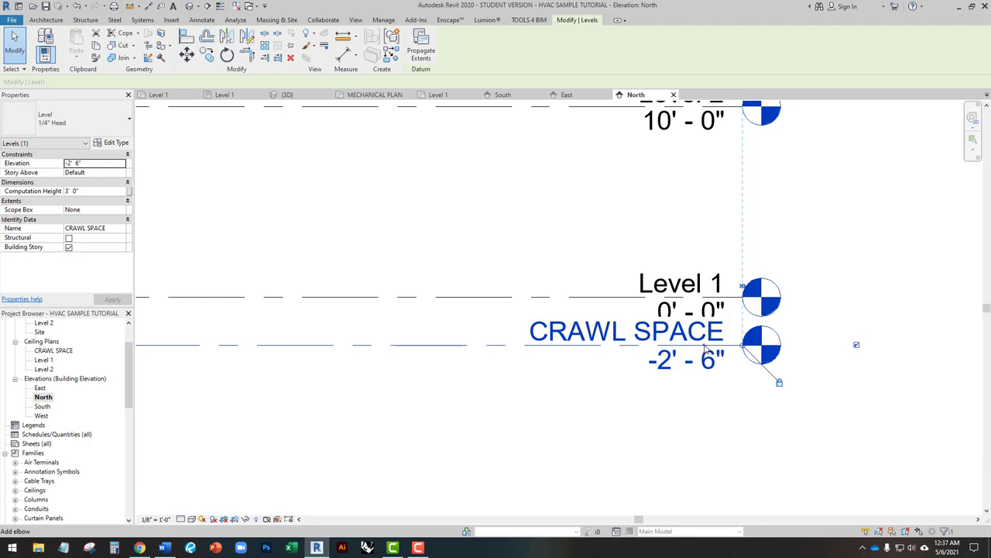
Add an elbow to the CRAWL SPACE level line so its head sits clear below the Level 1 label.
click(819, 400)
scroll(450, 394, down, 2)
middle_drag(449, 394, 784, 385)
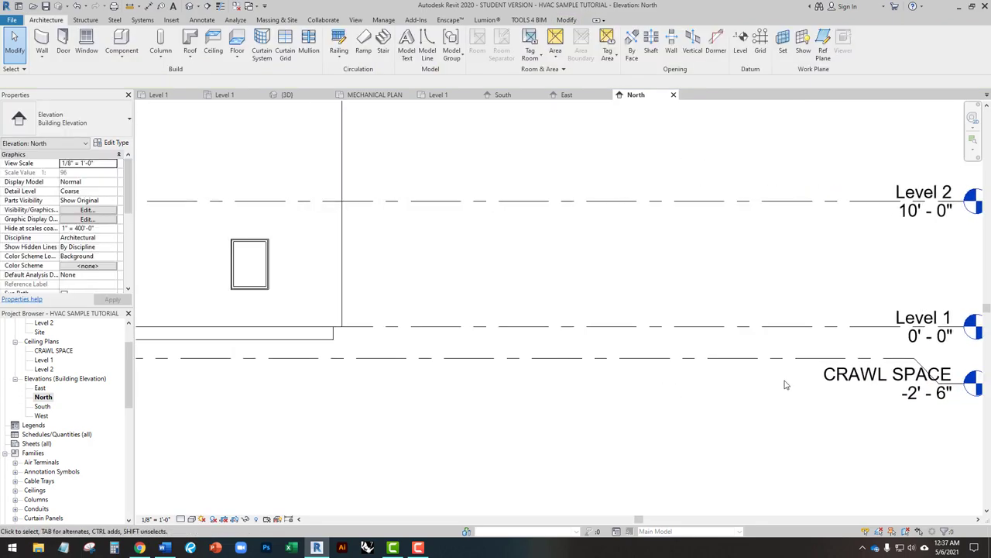
scroll(784, 385, down, 2)
Extend the free end of the CRAWL SPACE level line beyond the outer wall of the building.
drag(129, 376, 129, 362)
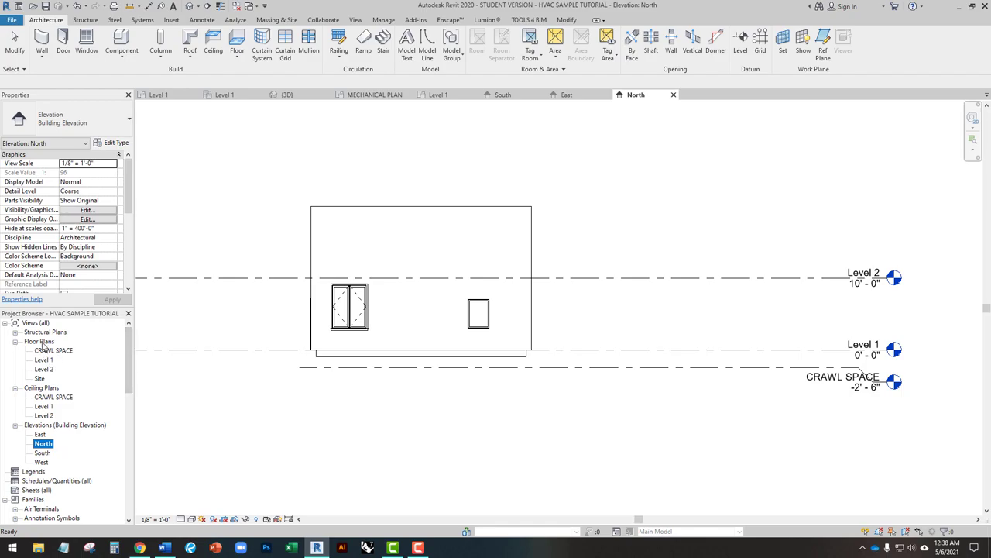
click(302, 370)
drag(302, 370, 233, 368)
click(372, 395)
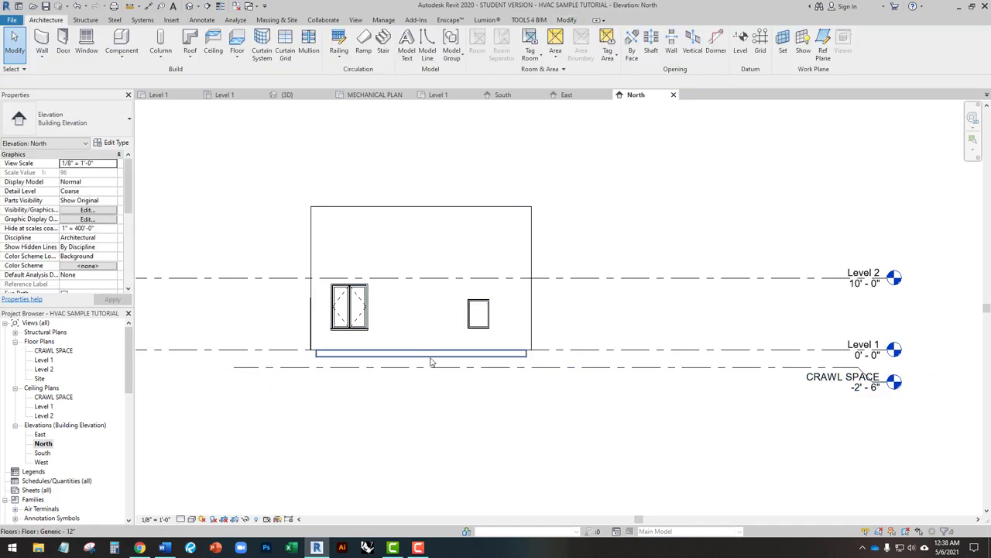
Open the CRAWL SPACE floor plan.
scroll(429, 359, up, 3)
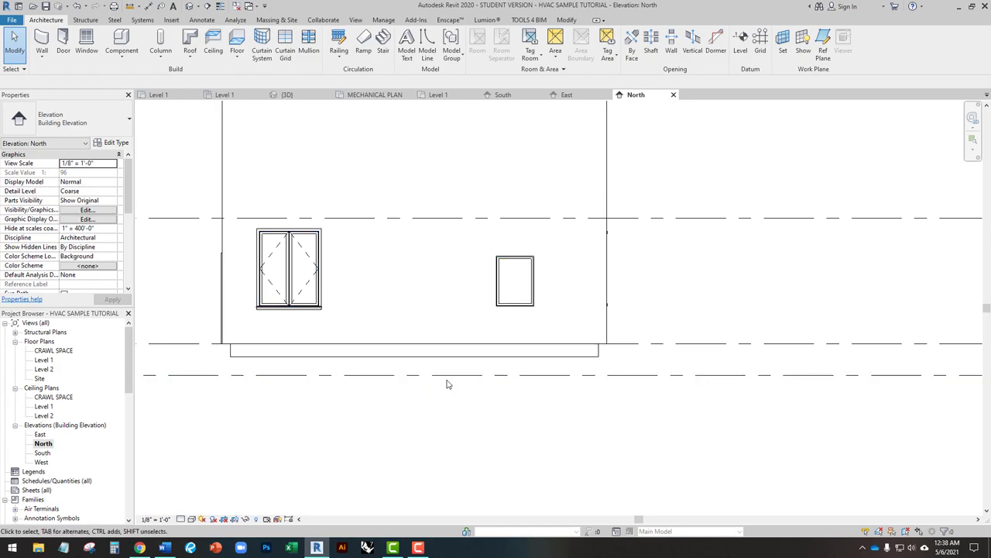
double_click(56, 351)
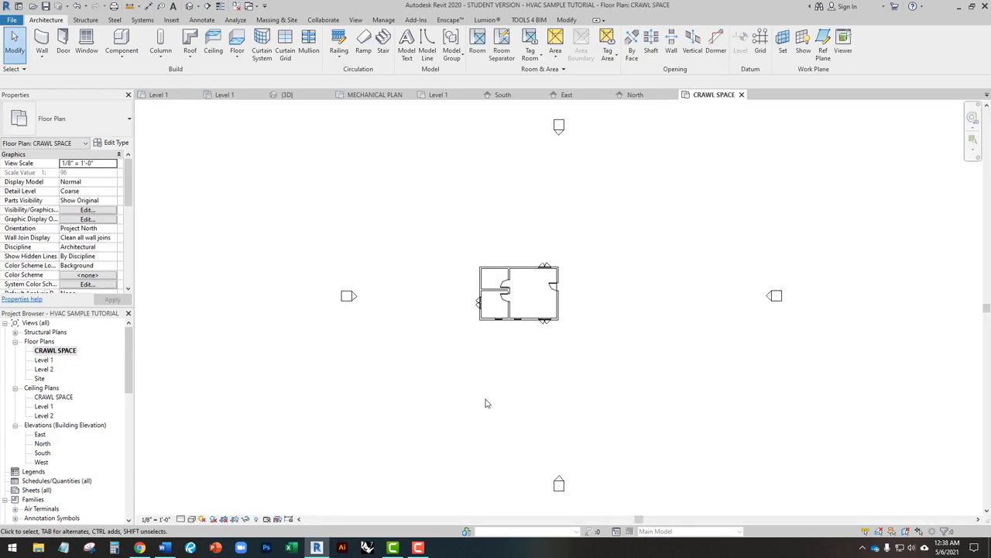
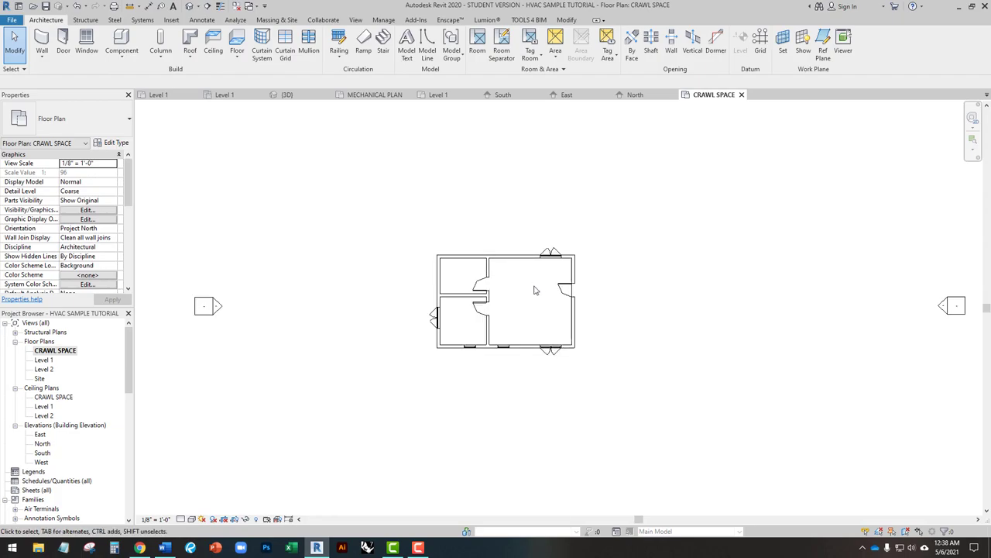
Expand the Duct Systems family in the project down to its individual duct system types.
middle_drag(586, 333, 552, 326)
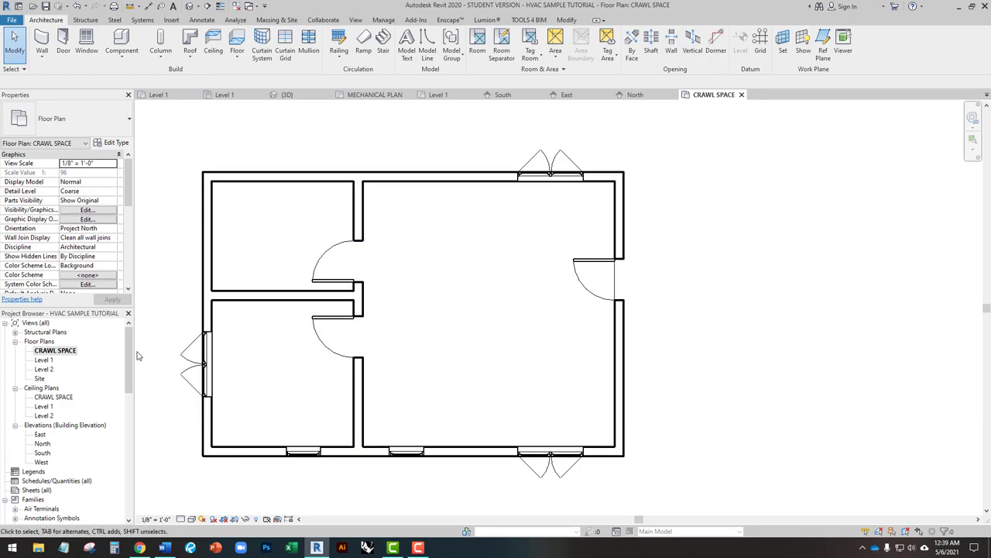
drag(131, 354, 129, 407)
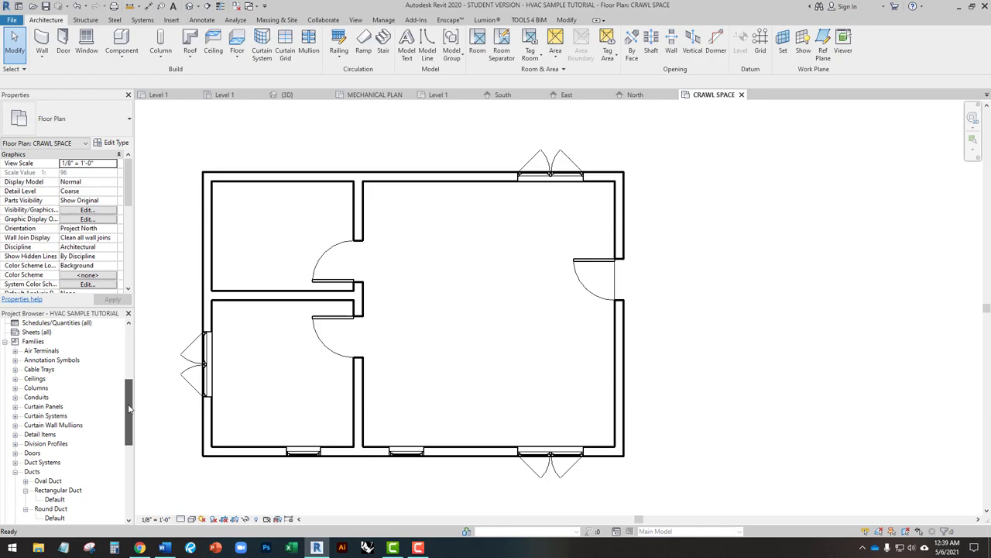
scroll(64, 402, down, 2)
scroll(66, 419, down, 1)
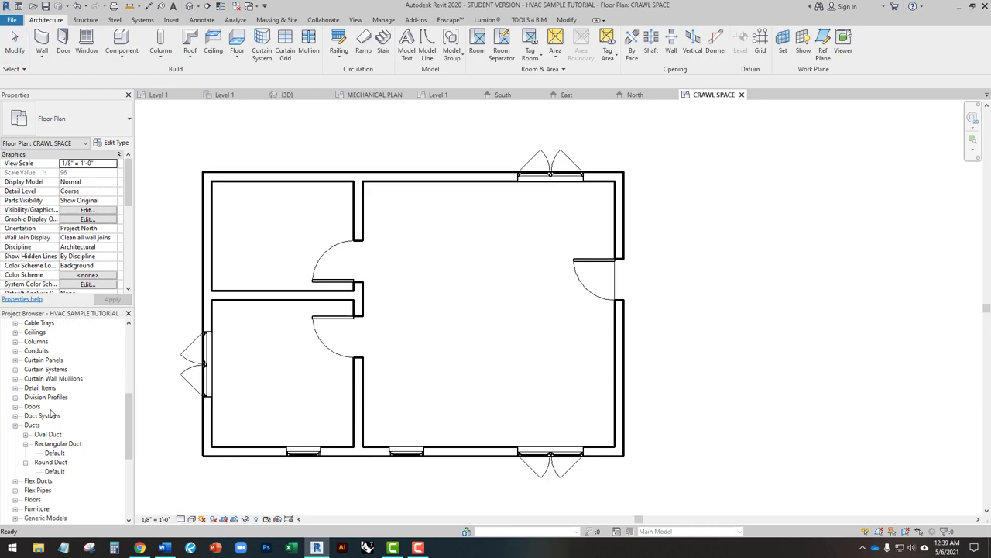
click(15, 416)
click(25, 426)
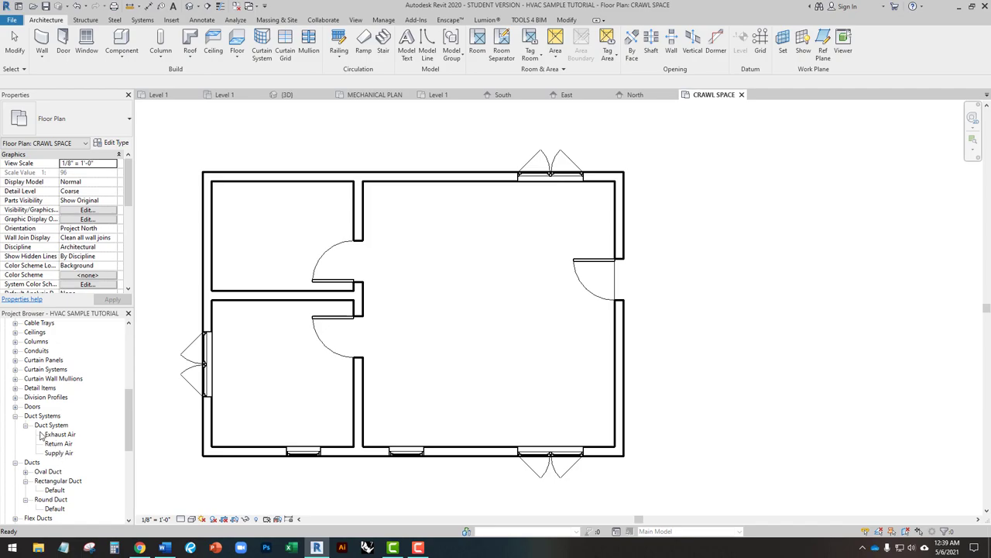
Override the line color of the Supply Air duct system type with Blue in its graphic overrides.
double_click(62, 453)
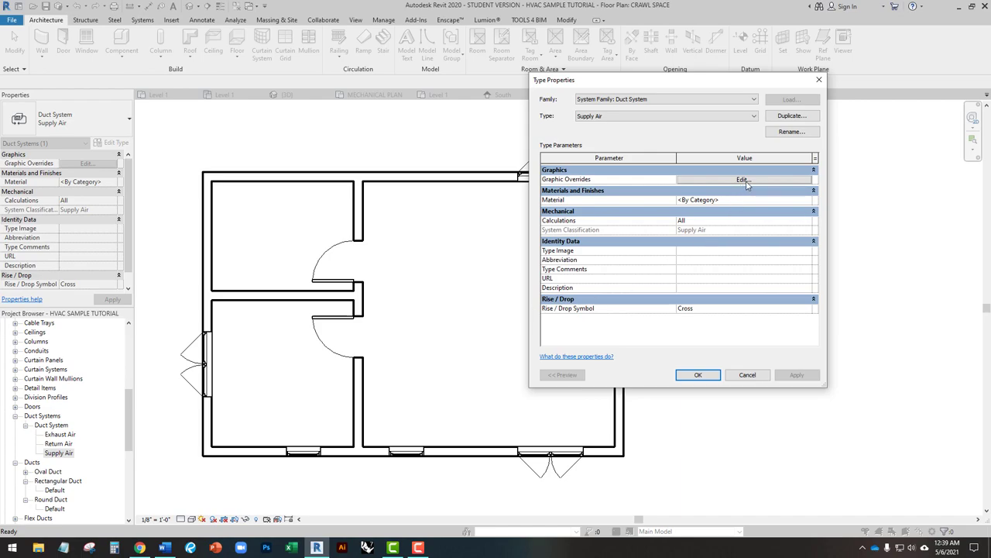
click(705, 180)
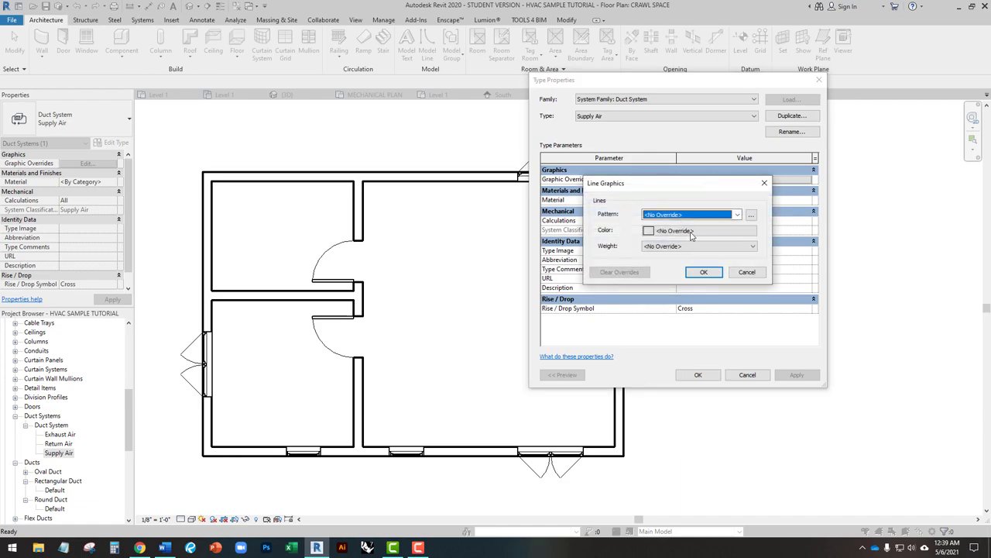
click(671, 231)
click(636, 242)
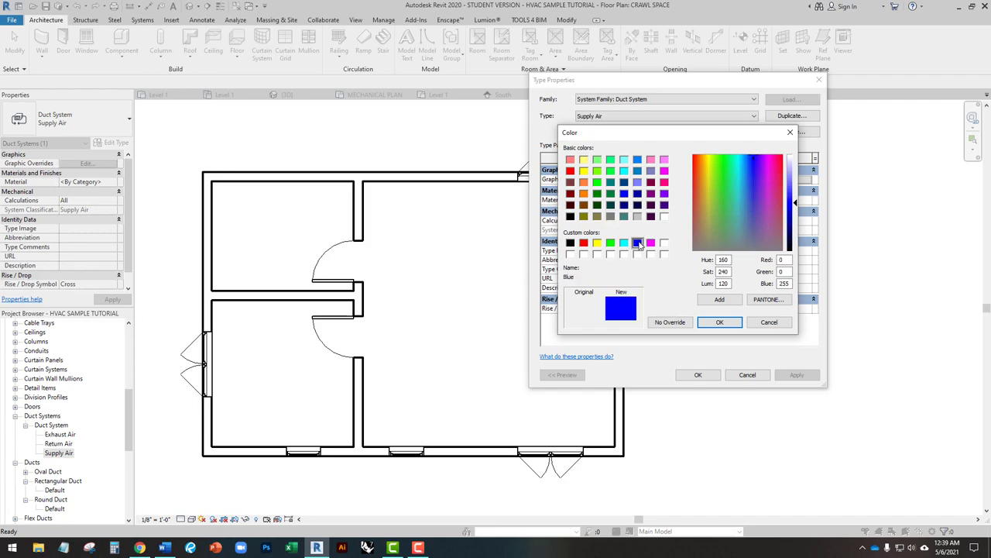
click(720, 323)
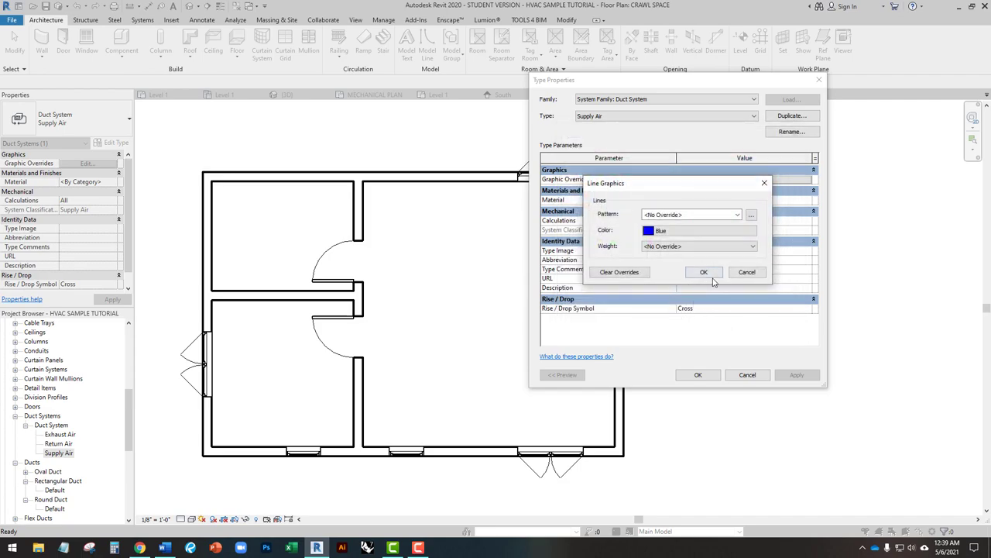
click(704, 272)
click(705, 375)
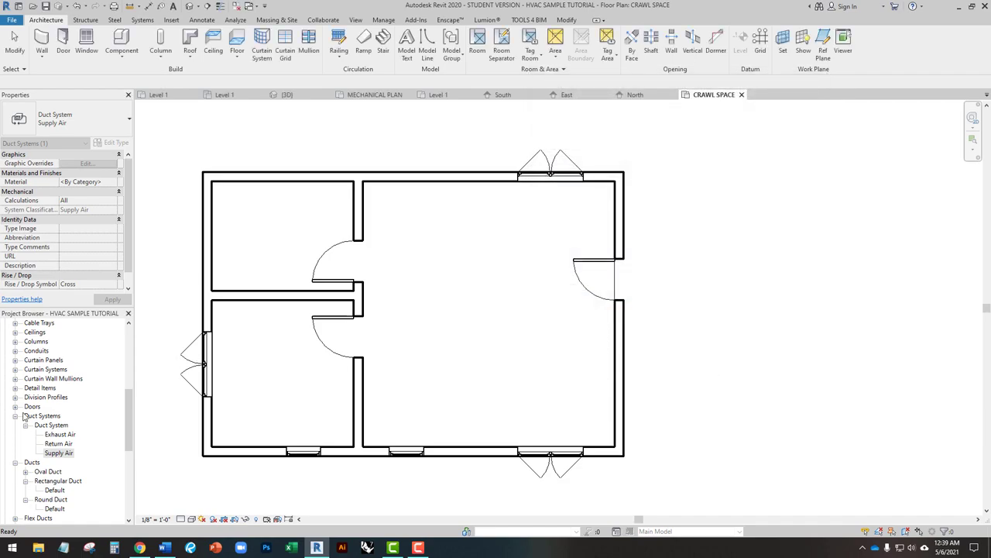
Override the line color of the Return Air duct system type with Magenta in its graphic overrides.
click(59, 444)
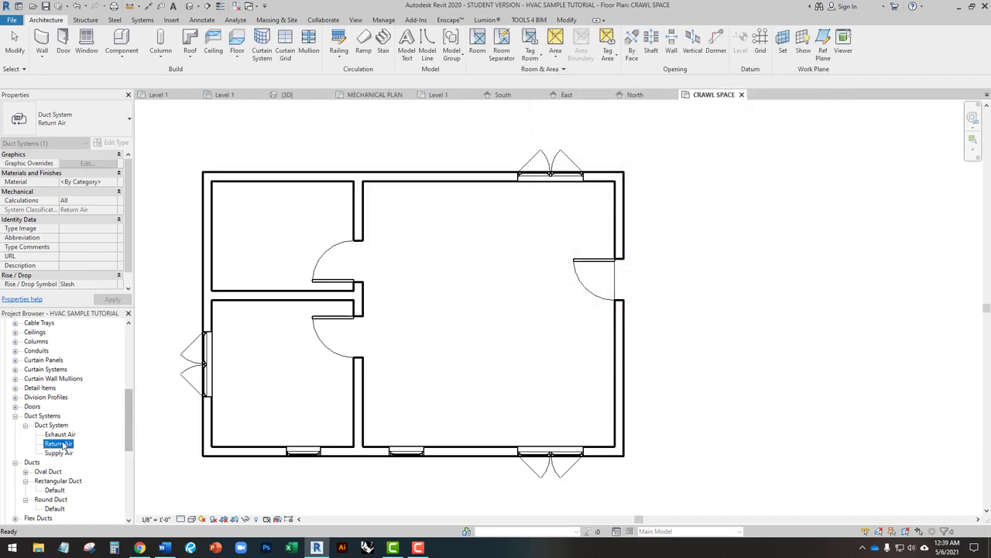
double_click(57, 448)
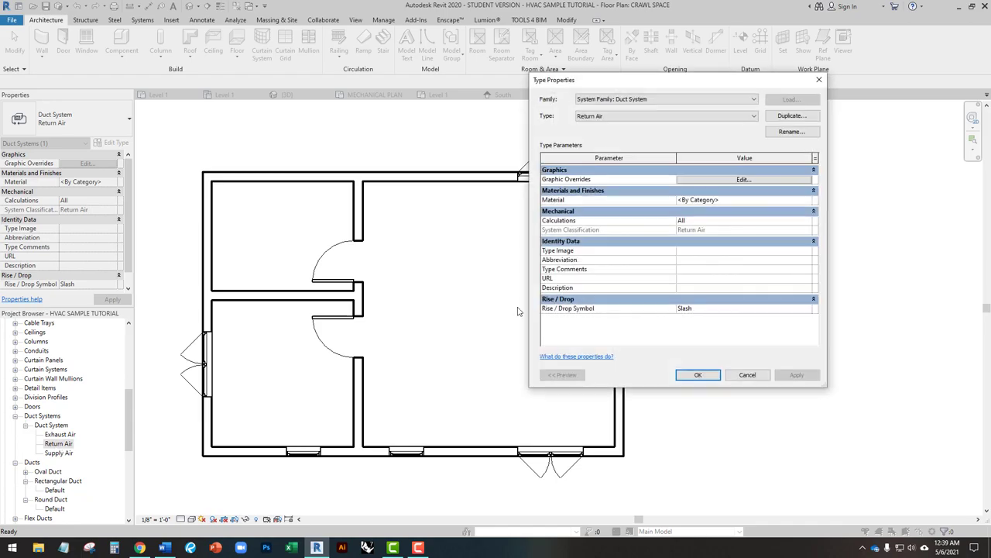
click(742, 179)
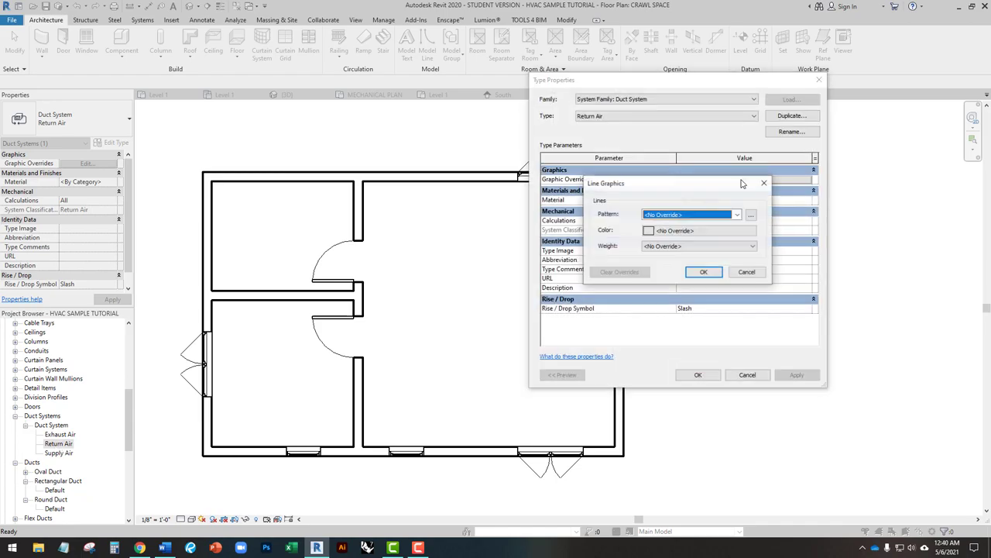
click(701, 232)
click(651, 243)
click(719, 322)
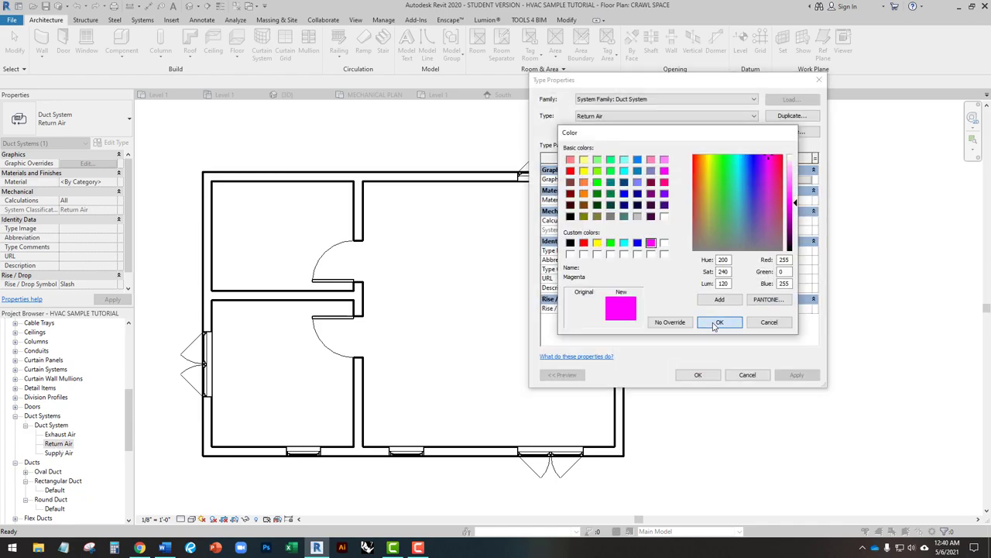
click(704, 273)
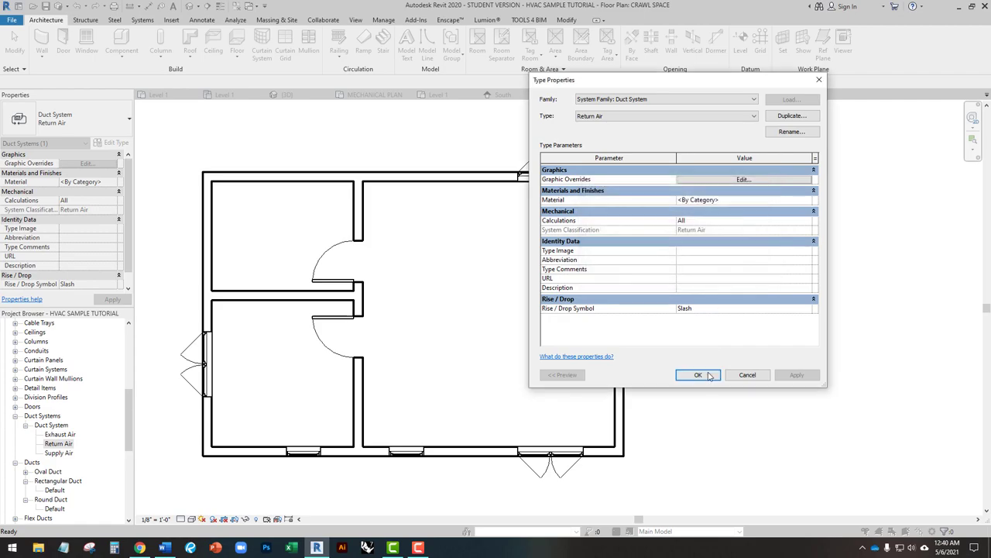
click(699, 374)
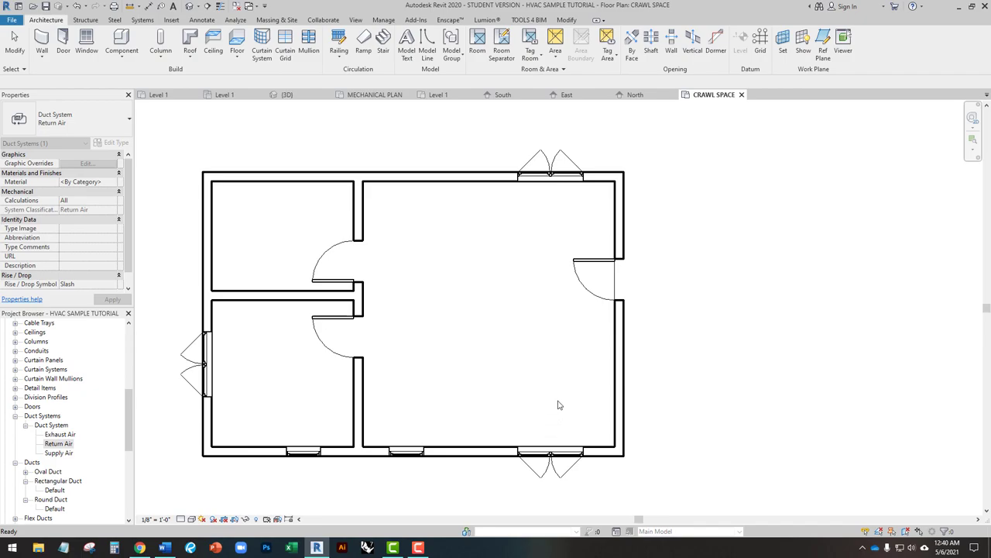
click(445, 387)
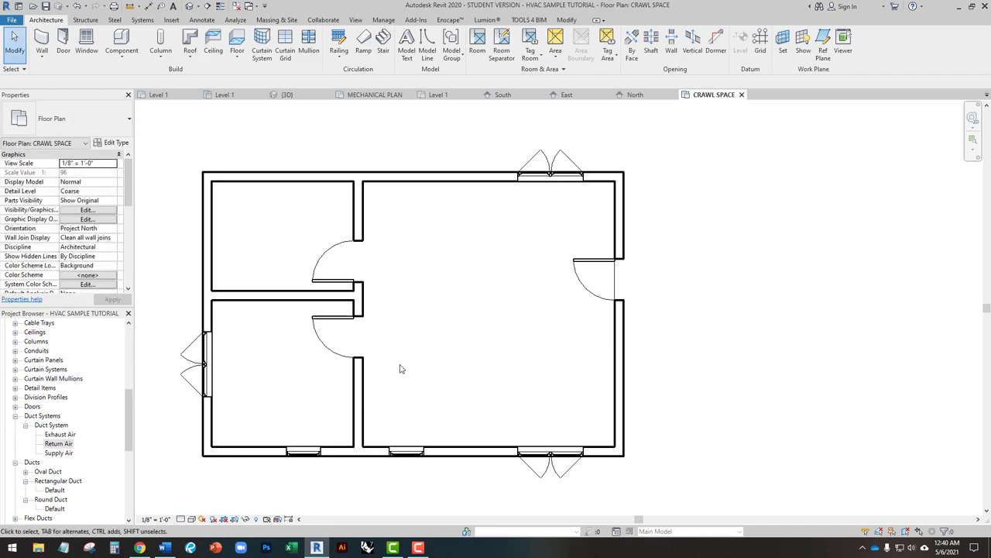
scroll(398, 370, up, 2)
middle_drag(400, 368, 450, 358)
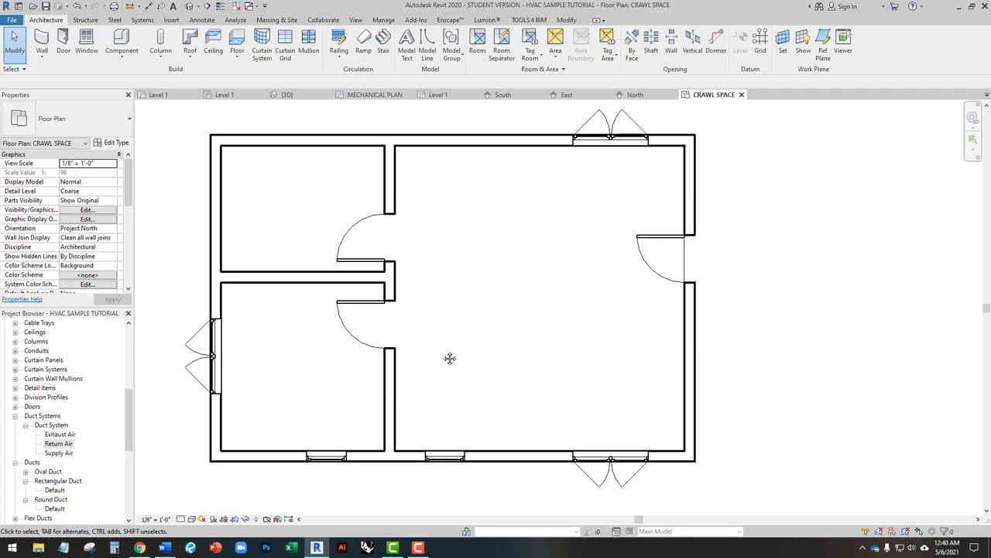
middle_drag(551, 342, 556, 364)
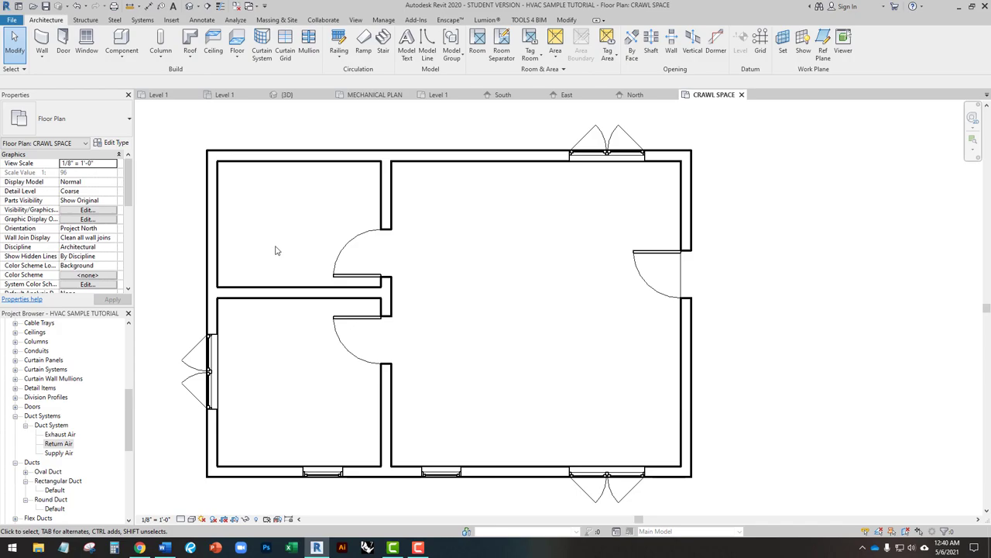
Open the routing preferences of the Default rectangular duct type.
scroll(78, 455, down, 1)
scroll(79, 454, down, 2)
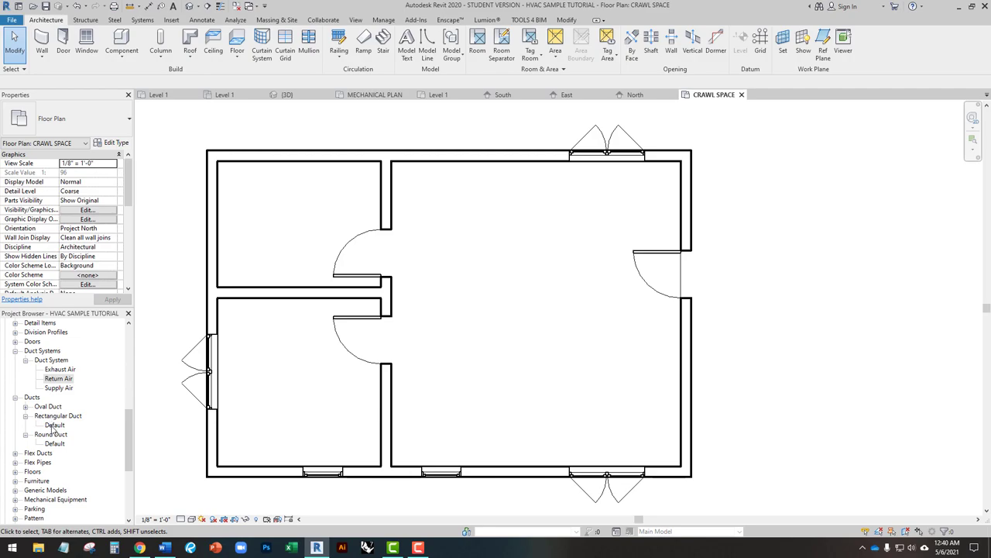
click(54, 425)
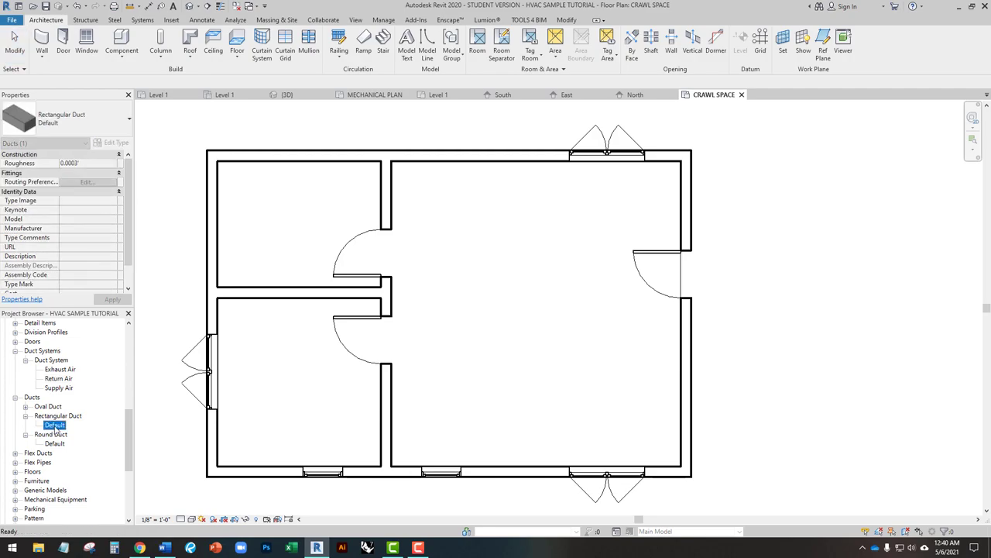
double_click(54, 425)
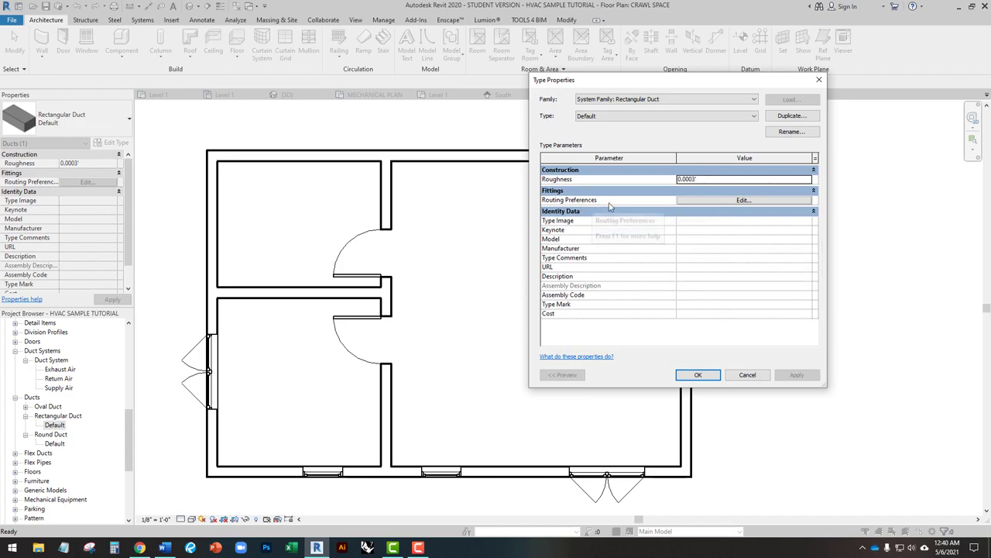
click(736, 202)
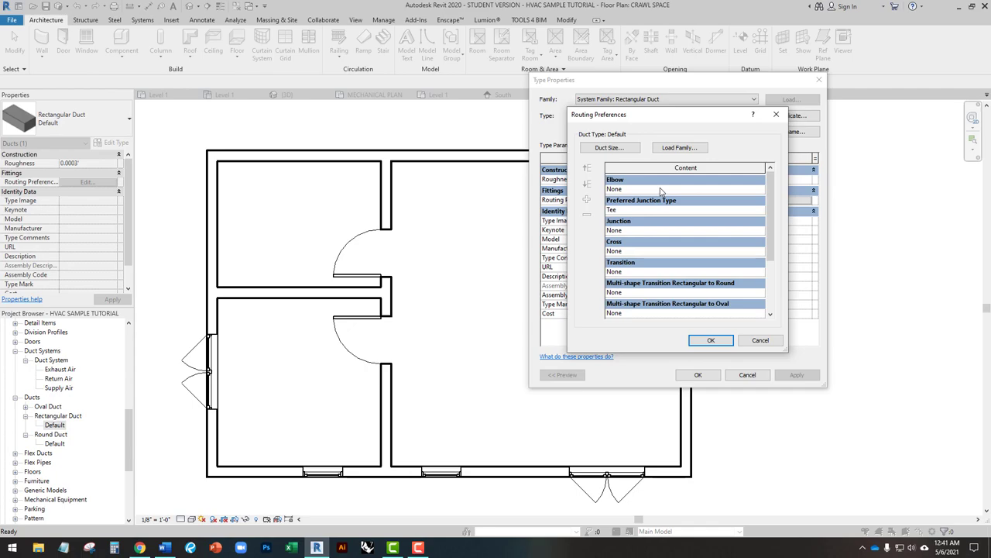
Load the Rectangular Elbow - Radius family from the US Imperial library's Duct, Fittings, Rectangular, Elbows folder.
click(676, 149)
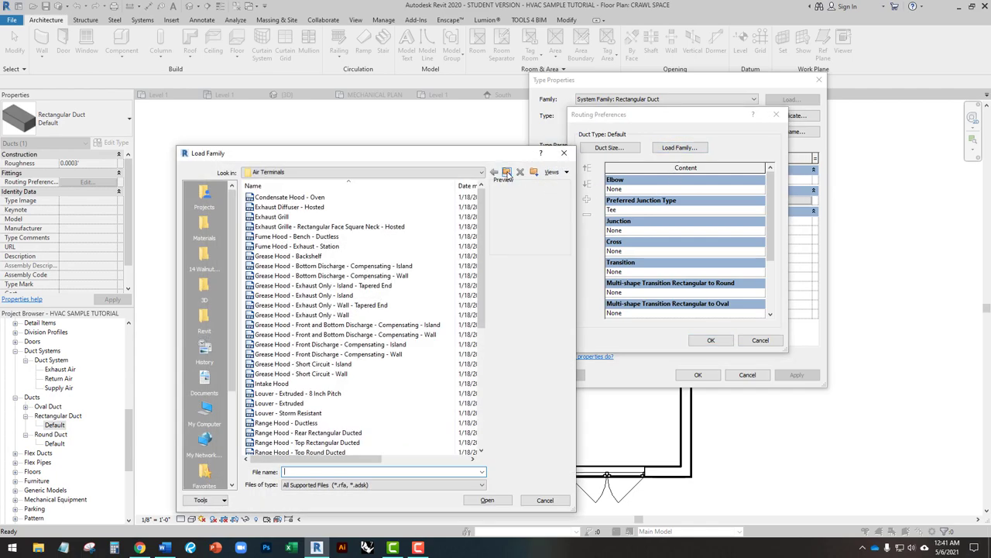
click(507, 173)
click(507, 173)
click(507, 173)
click(507, 173)
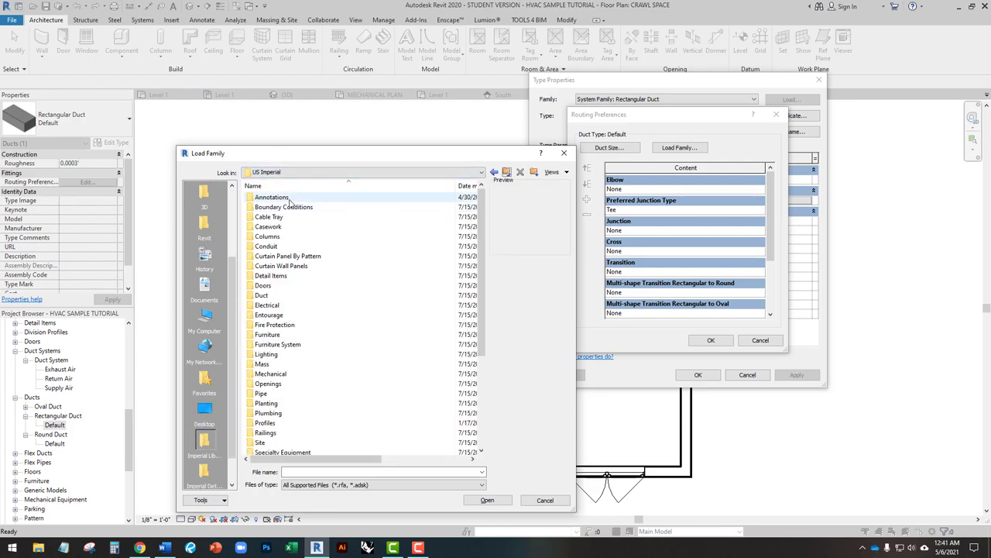
double_click(263, 295)
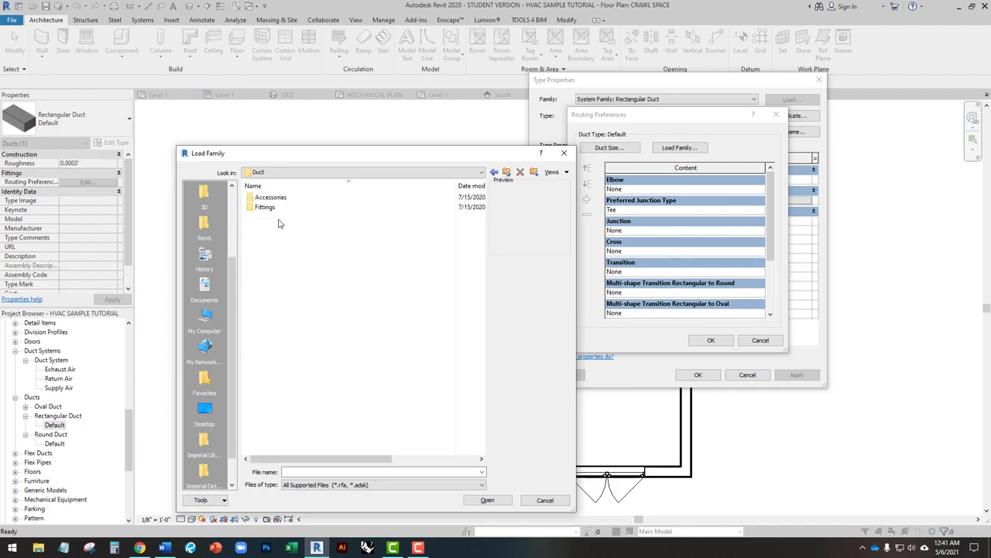
double_click(267, 207)
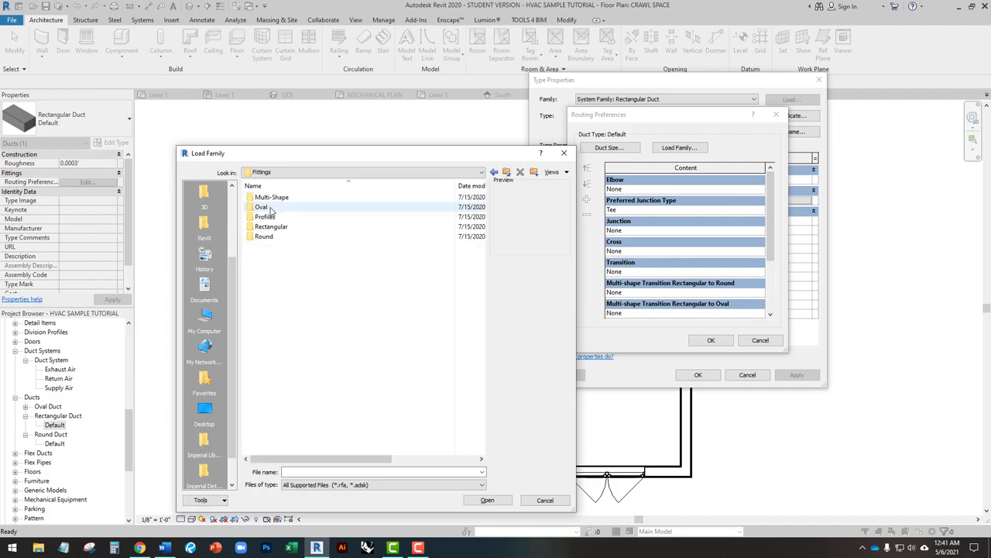
double_click(274, 227)
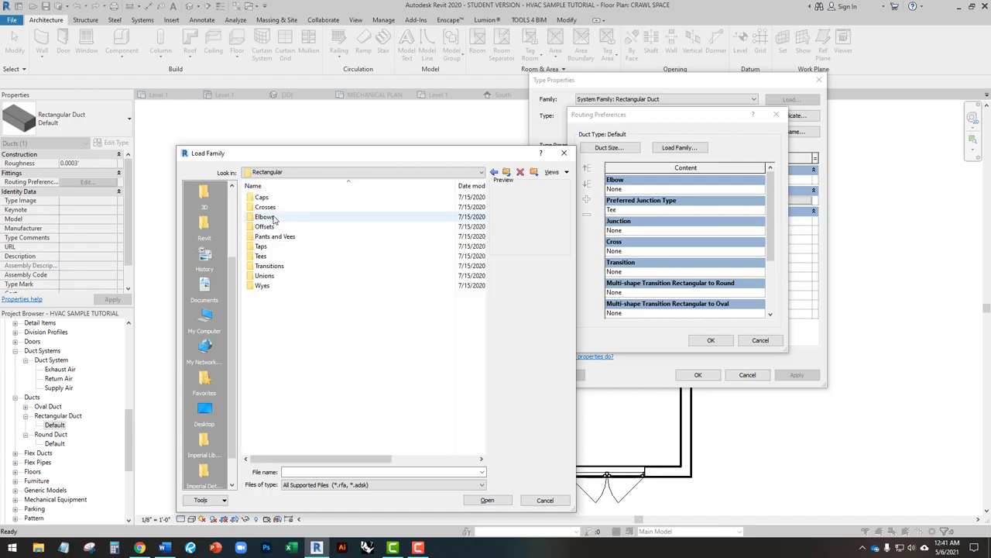
double_click(274, 218)
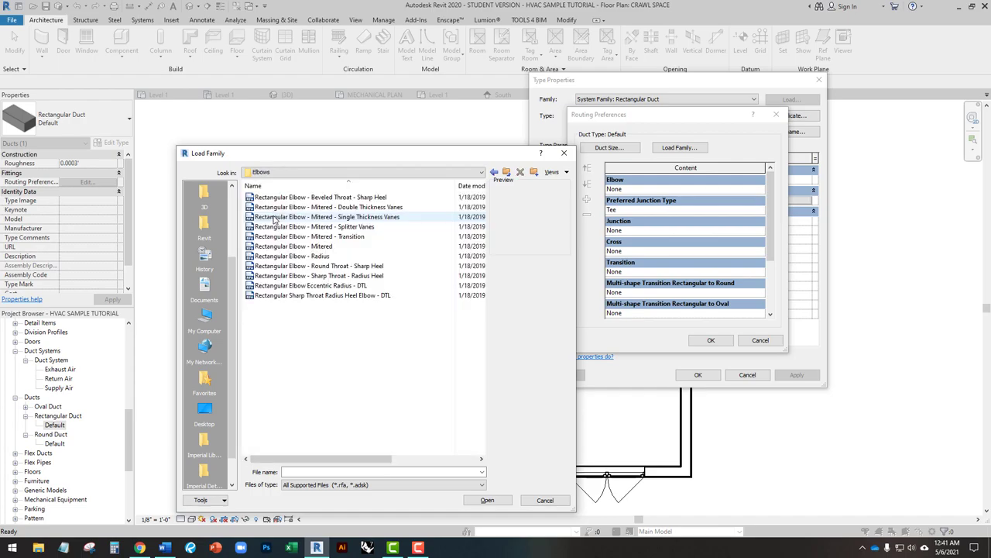
click(301, 256)
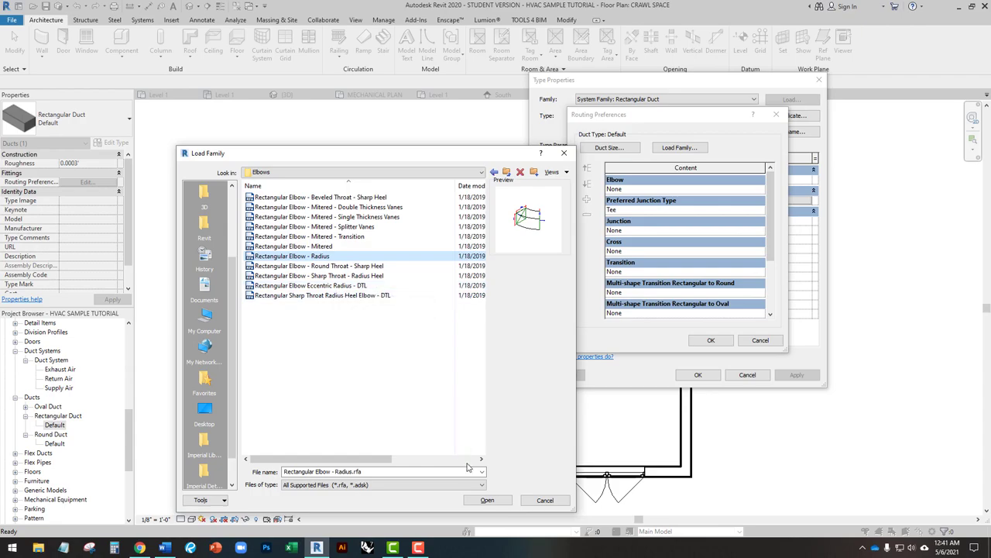
click(485, 500)
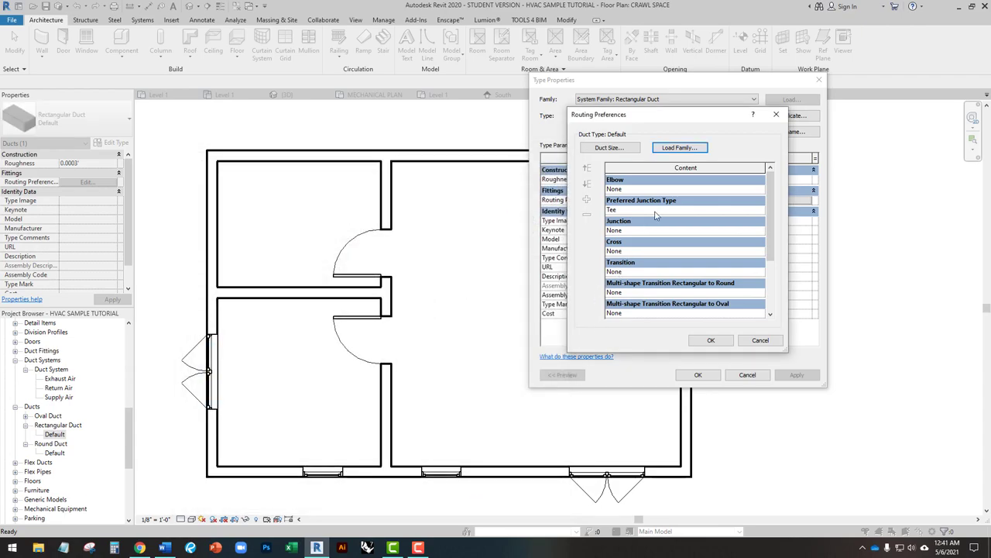
Set the elbow fitting in the routing preferences to Rectangular Elbow - Radius: 1.5 W.
click(759, 190)
click(760, 190)
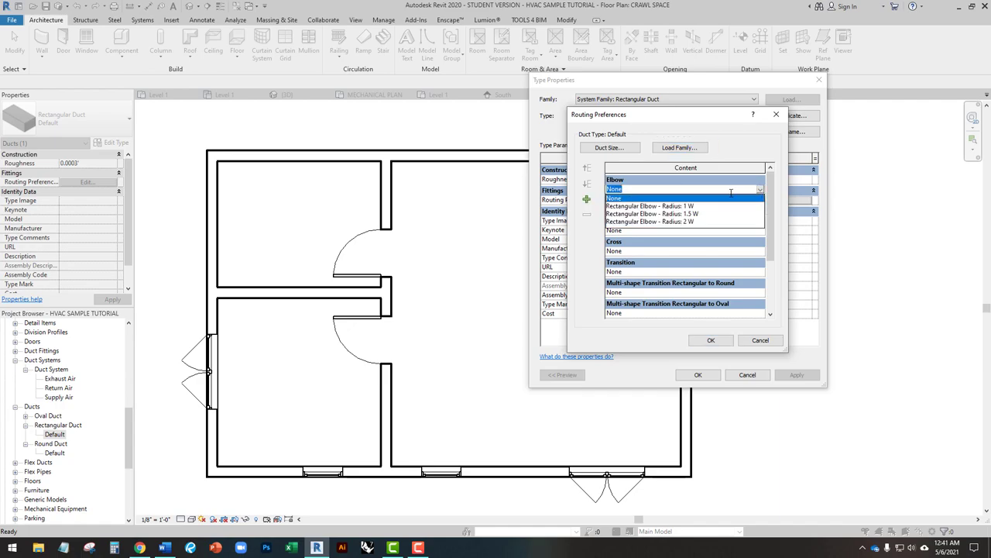
click(697, 214)
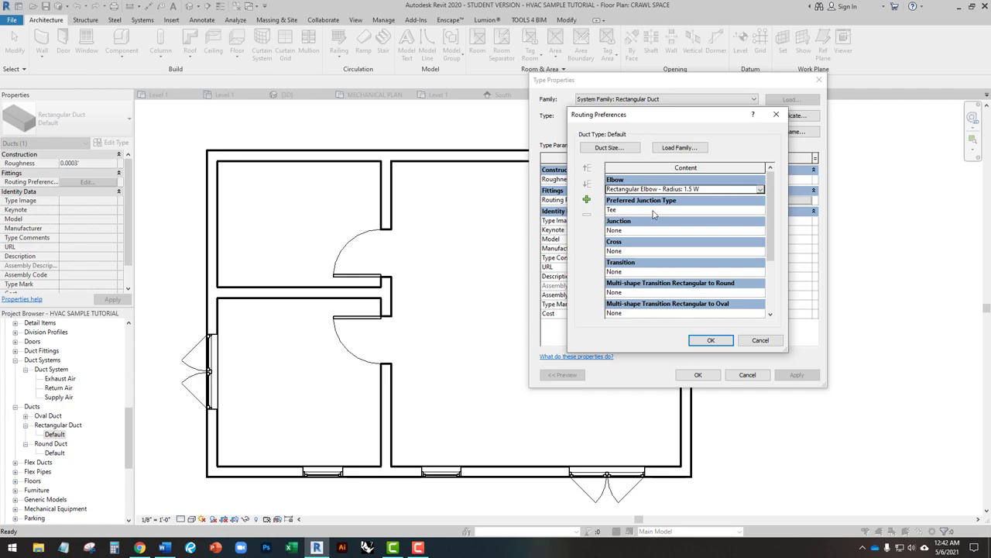
Load the Rectangular Tee with Transition family from the rectangular duct fittings' Tees folder.
click(653, 212)
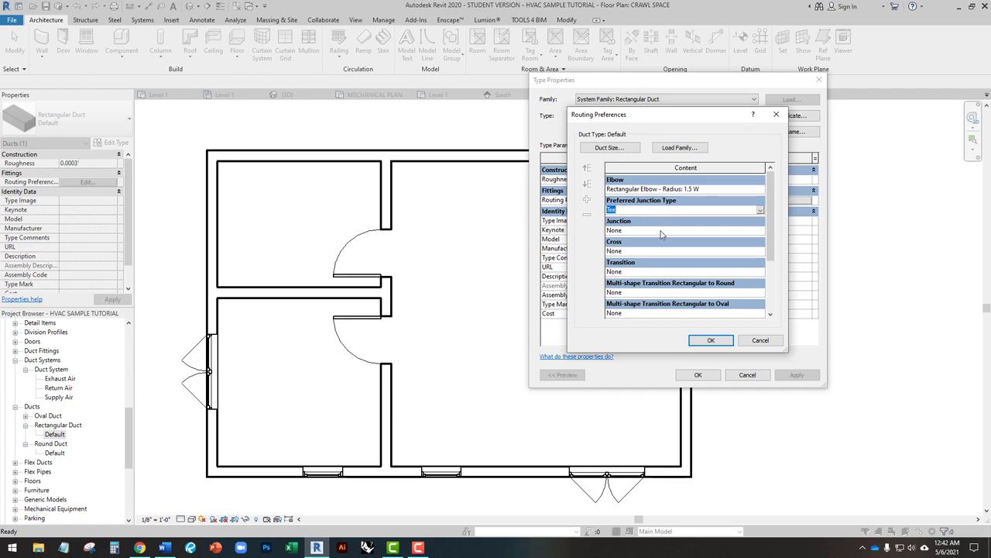
click(662, 234)
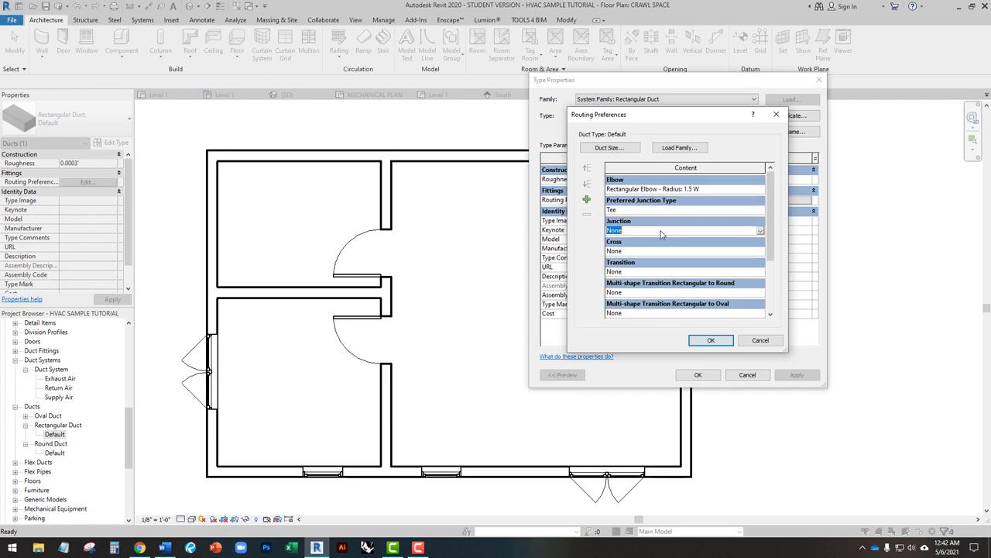
click(679, 147)
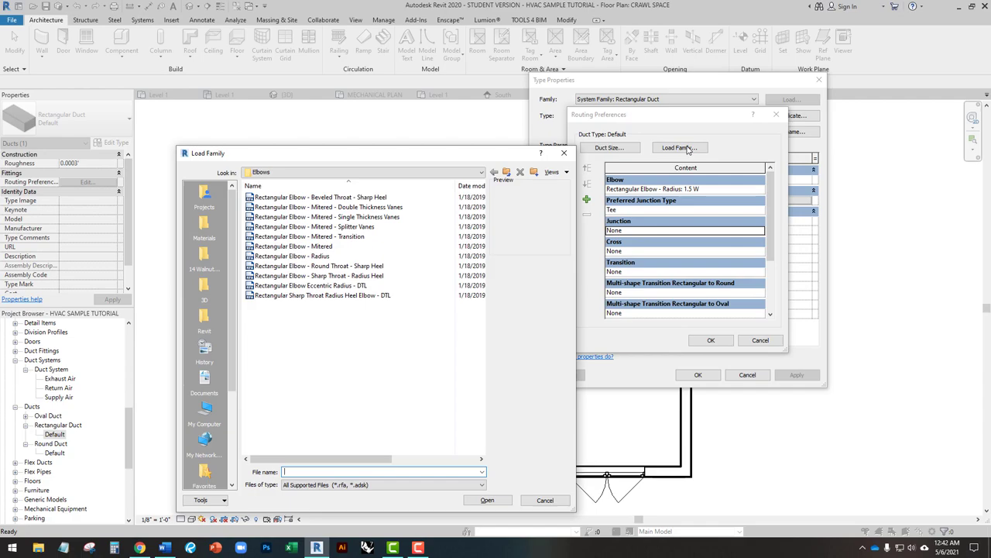
click(506, 172)
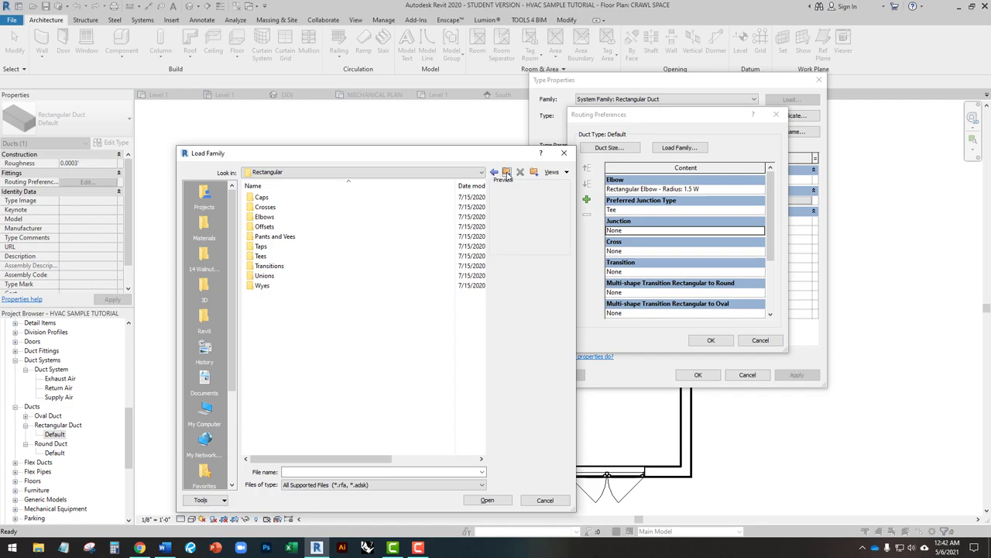
double_click(268, 260)
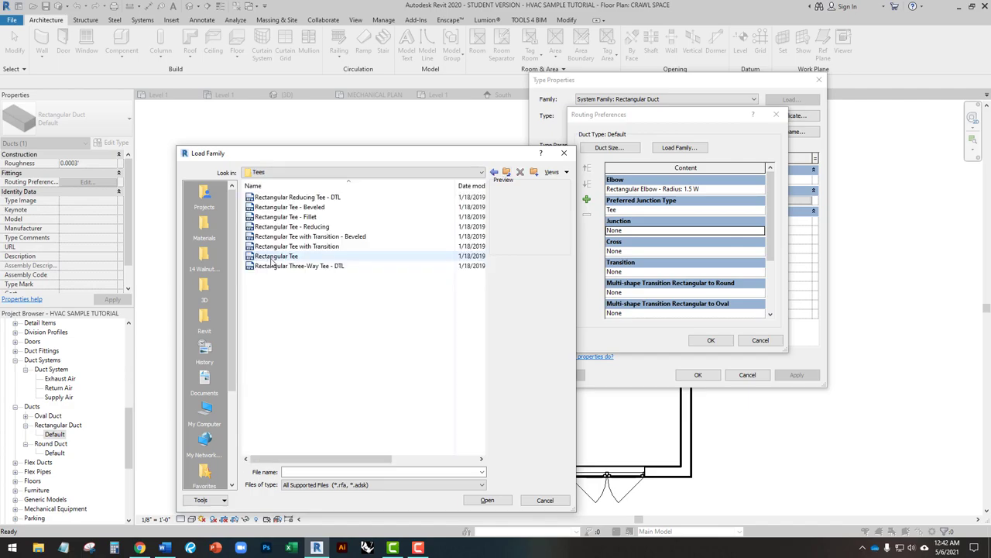
click(318, 246)
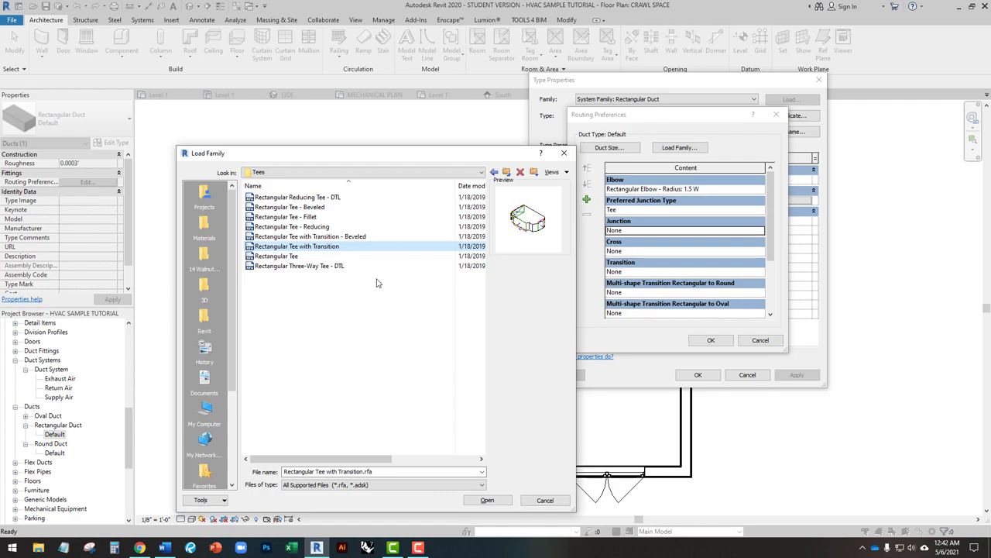
click(318, 236)
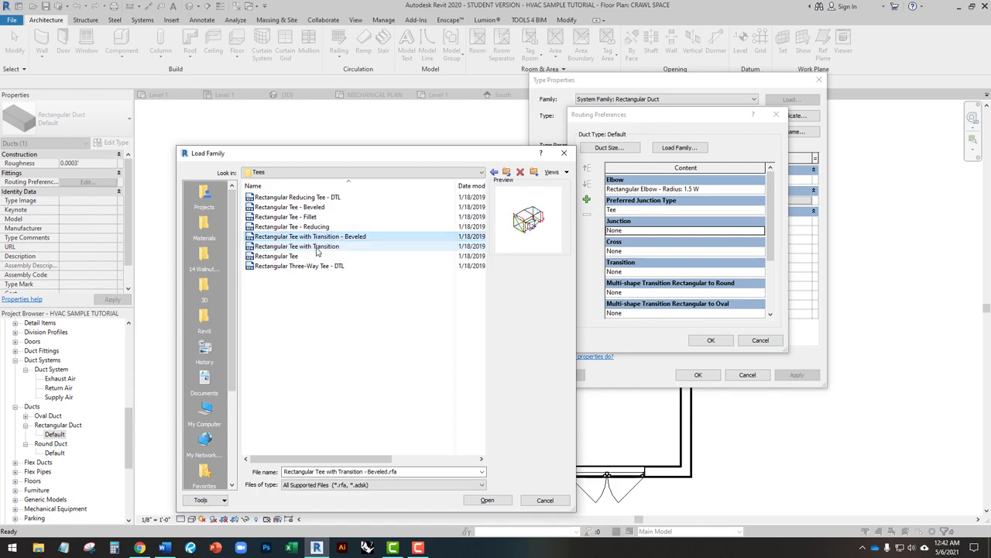
click(316, 246)
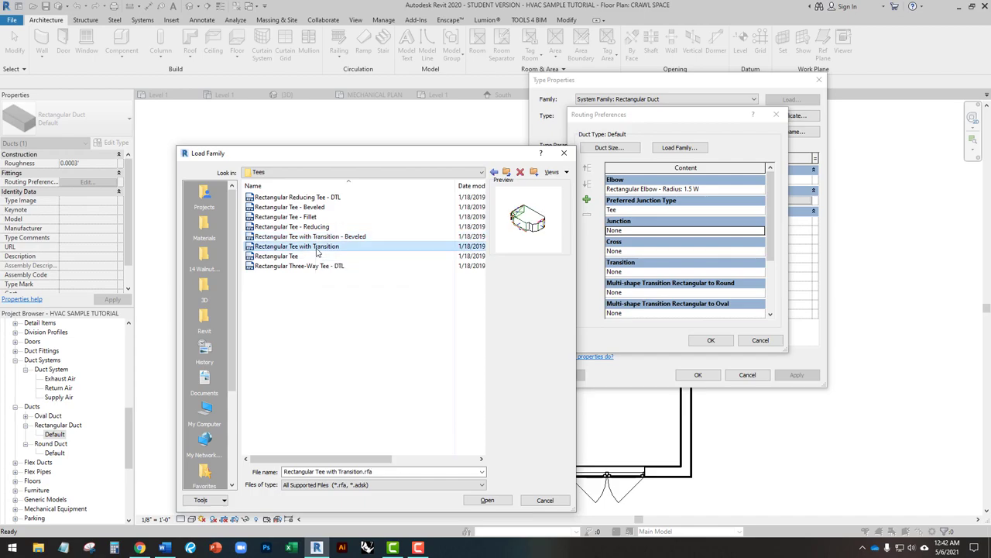
click(503, 502)
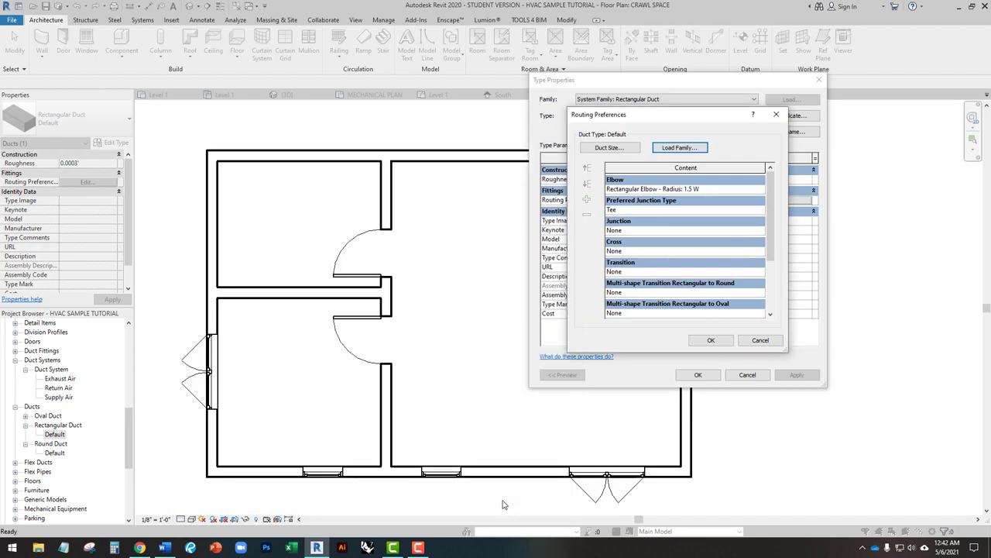
Set the junction fitting in the routing preferences to Rectangular Tee with Transition: Standard.
click(702, 231)
click(759, 232)
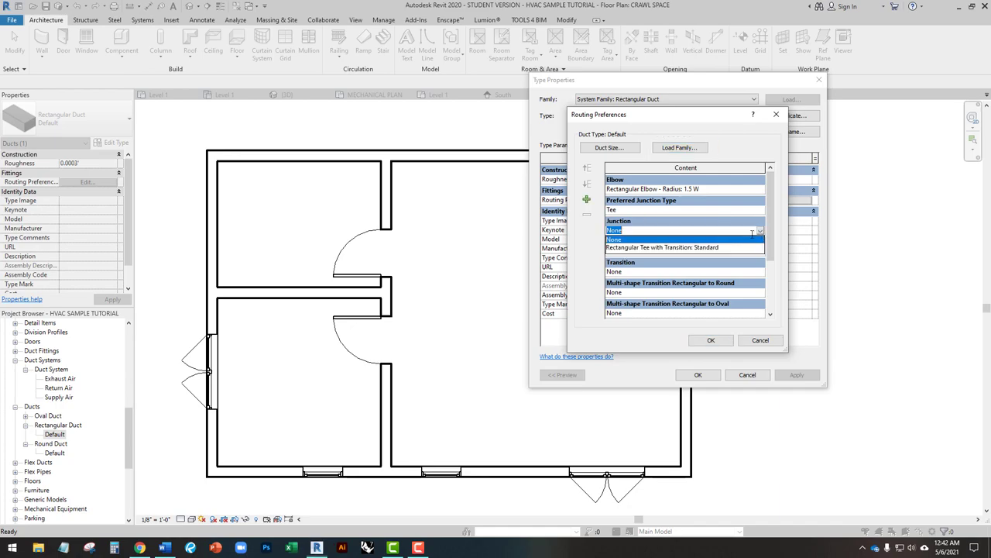
click(670, 253)
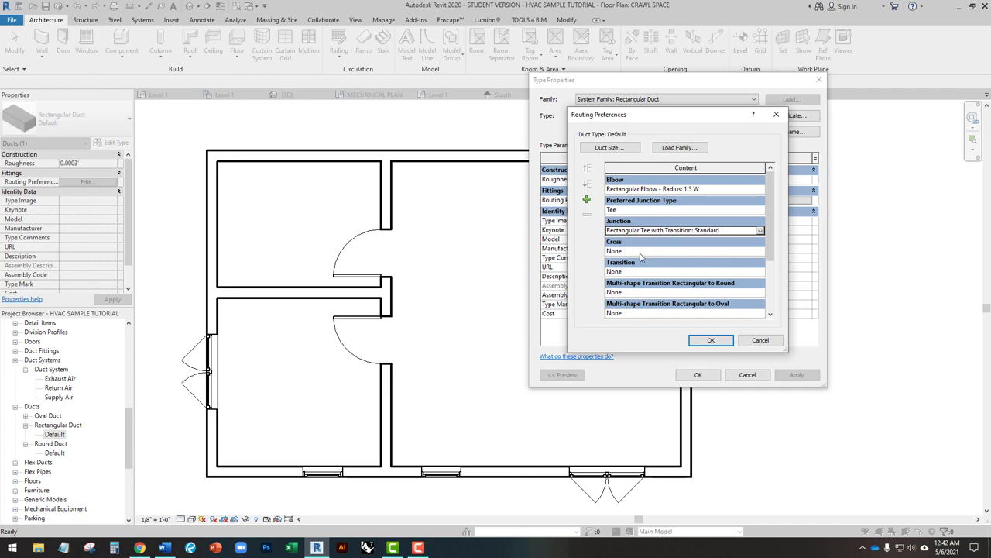
Load the Rectangular Cross family from the Crosses folder and set the cross fitting to Rectangular Cross: Standard.
click(698, 148)
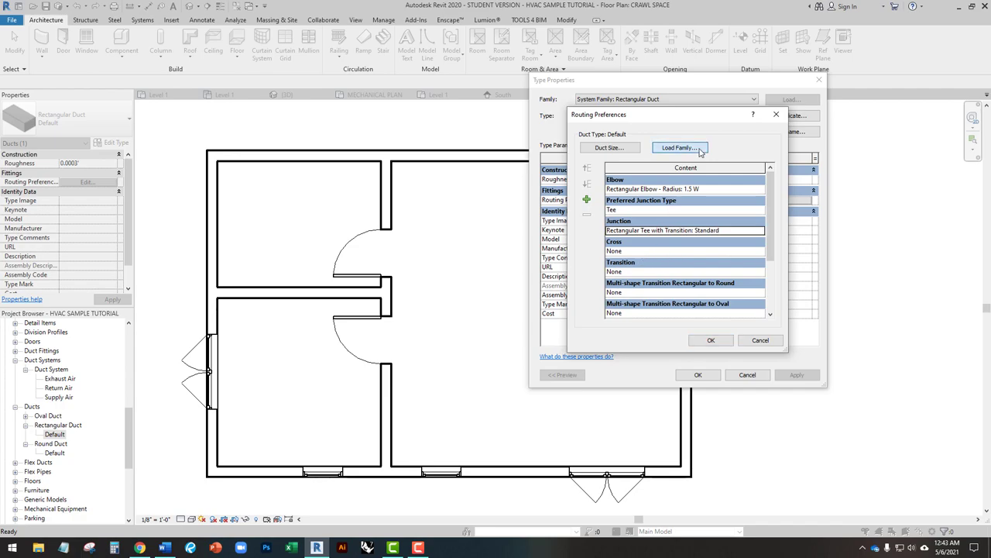
click(506, 172)
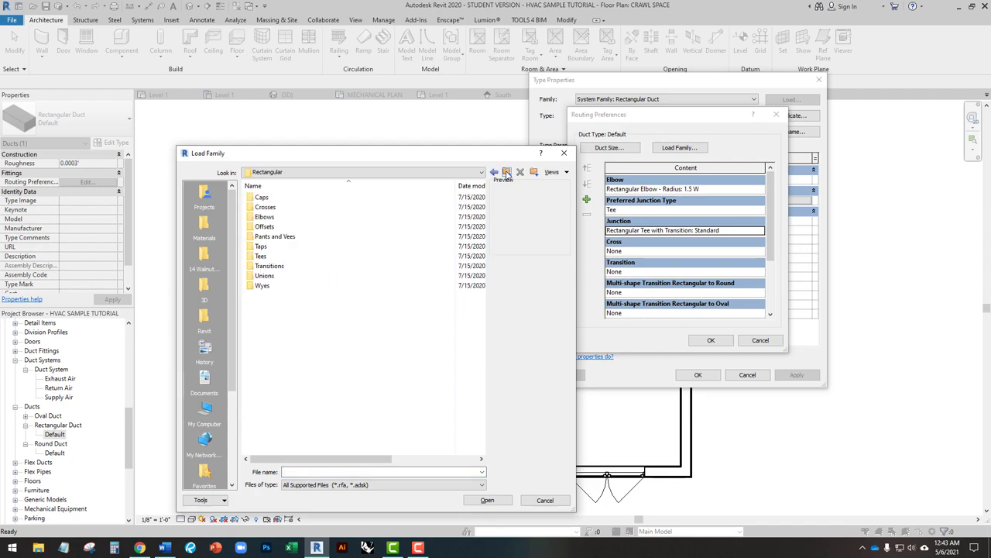
double_click(271, 206)
double_click(277, 197)
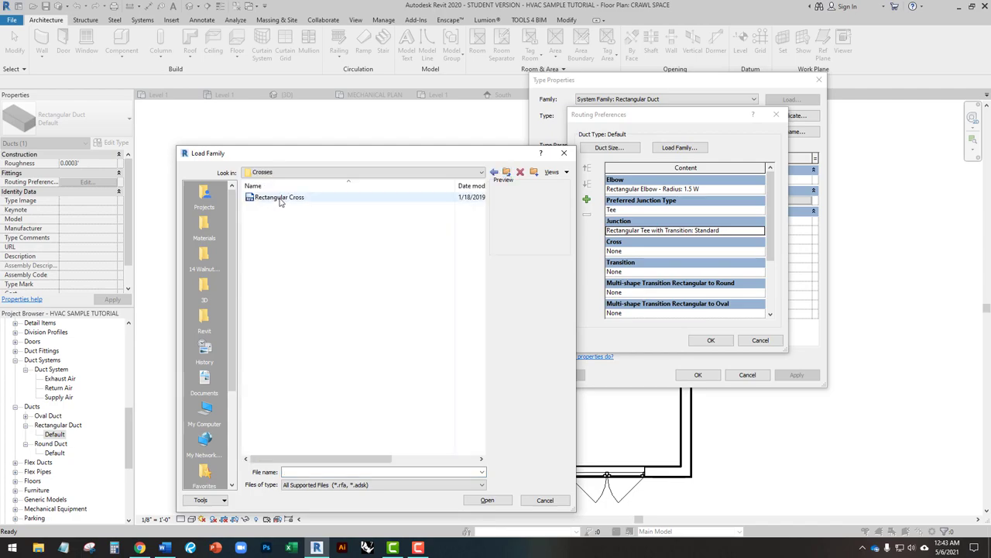
click(752, 254)
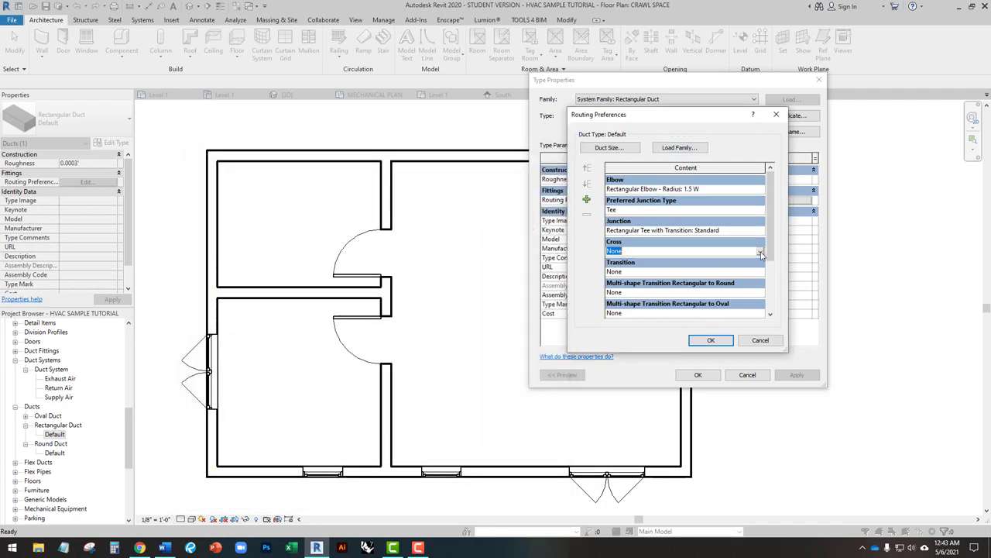
click(760, 251)
click(664, 268)
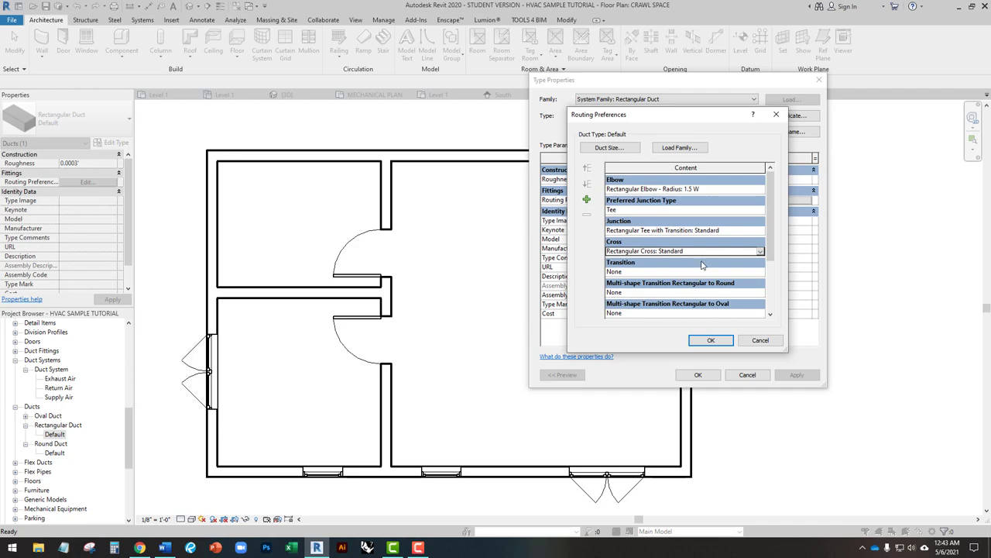
Load Rectangular Length Eccentric Transition - DTL from the Transitions folder and assign its Standard type as the transition fitting.
click(704, 149)
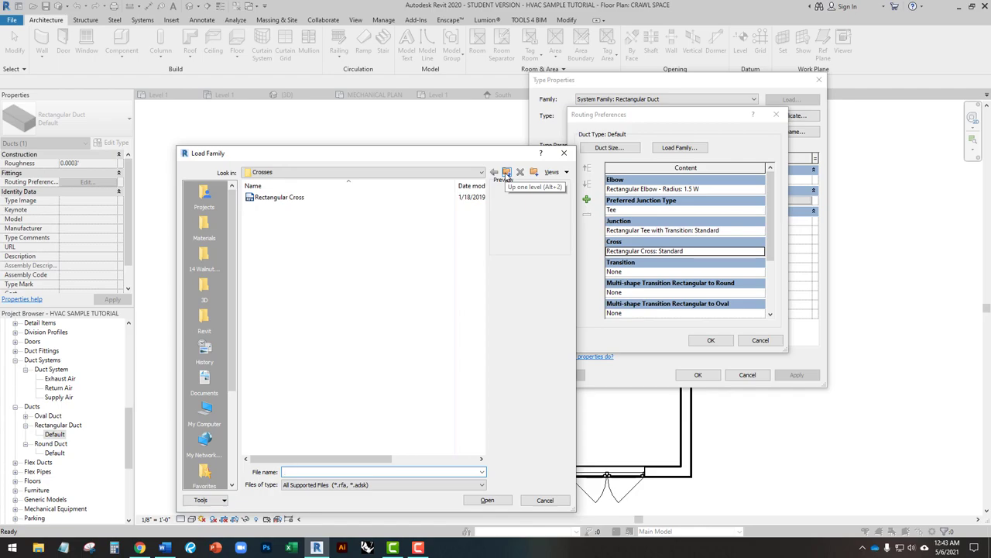
click(507, 173)
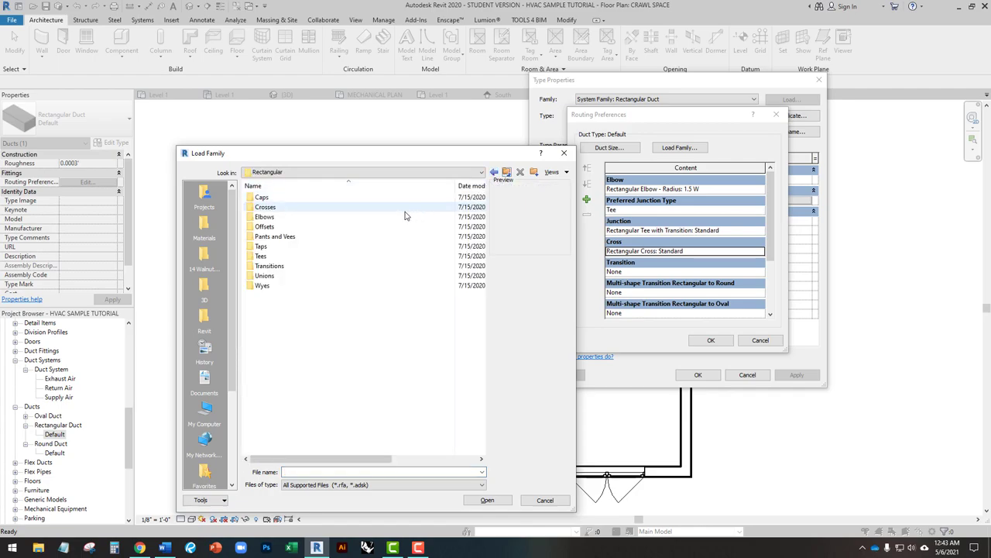
double_click(281, 266)
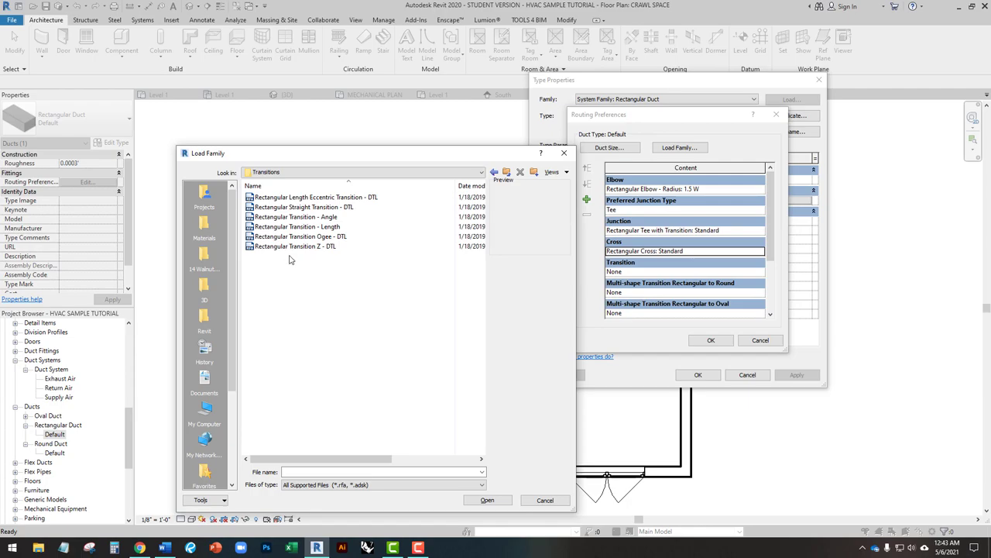
click(331, 198)
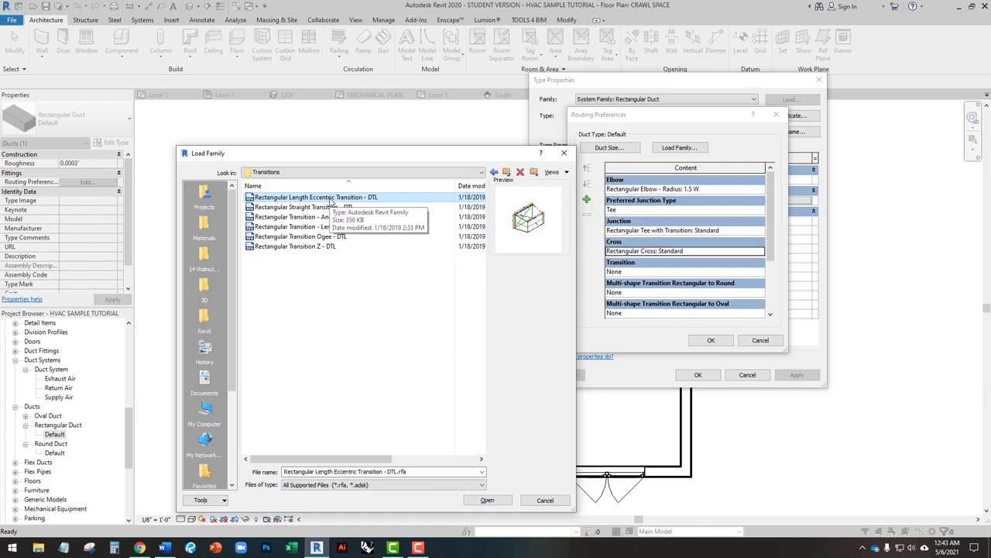
double_click(331, 200)
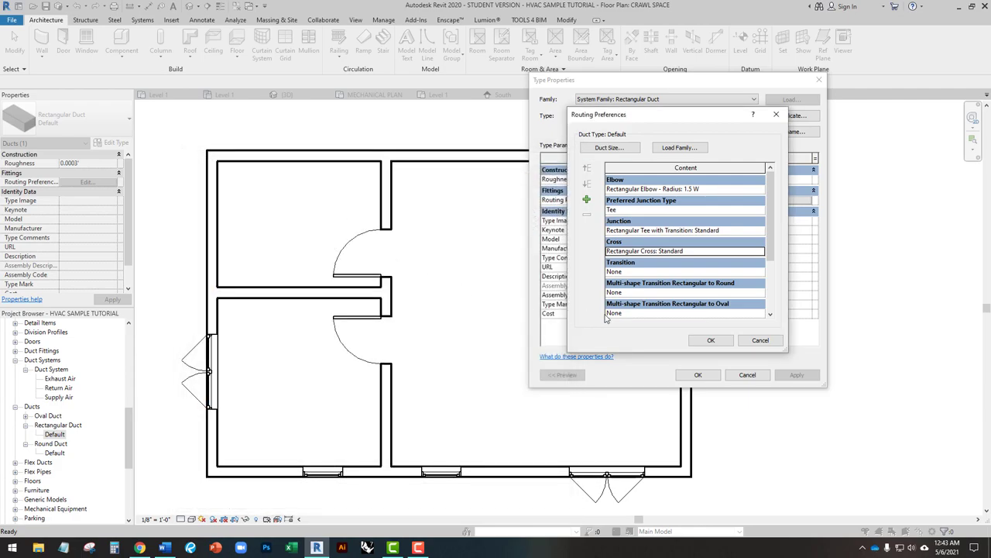
click(664, 271)
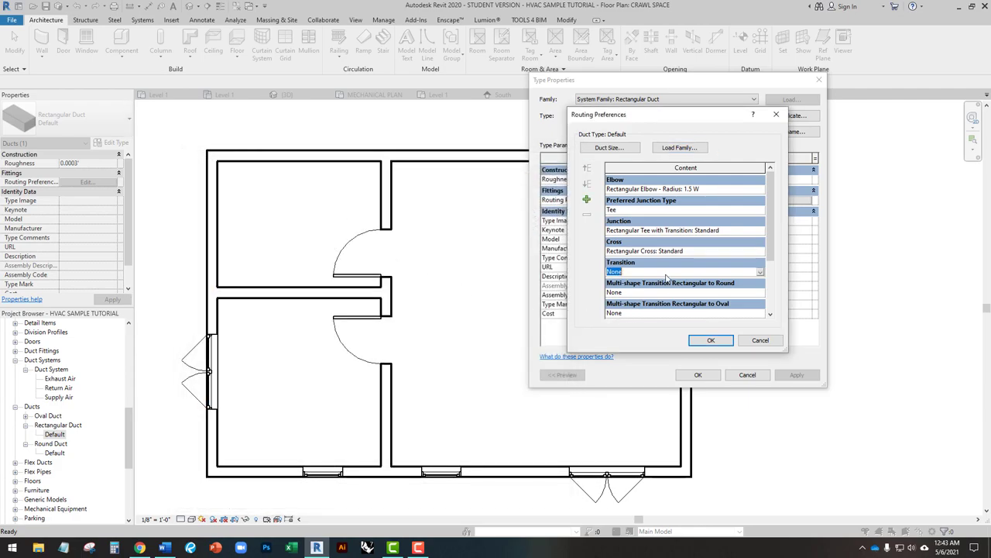
click(760, 272)
click(686, 294)
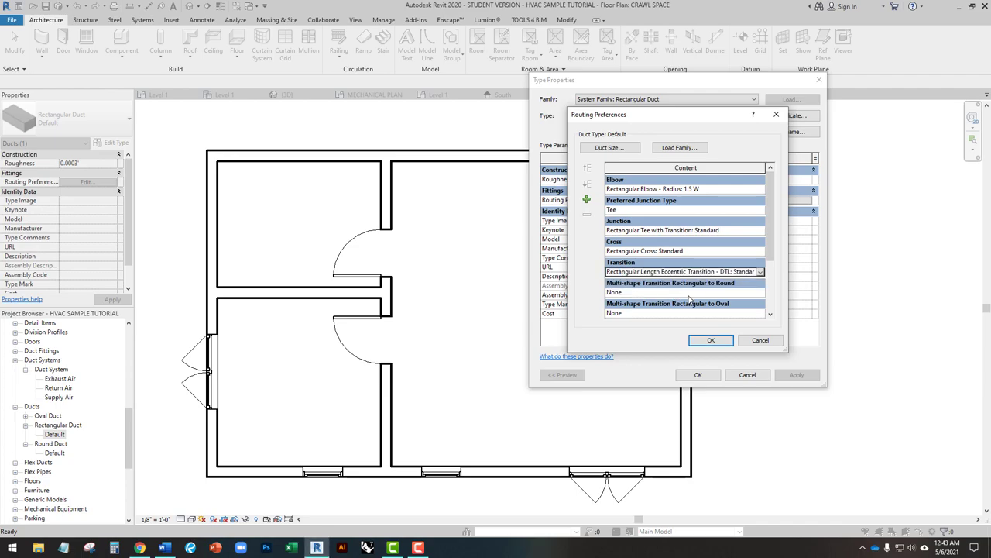
Load the Rectangular Endcap family from the rectangular duct fittings' Caps folder.
scroll(666, 299, down, 3)
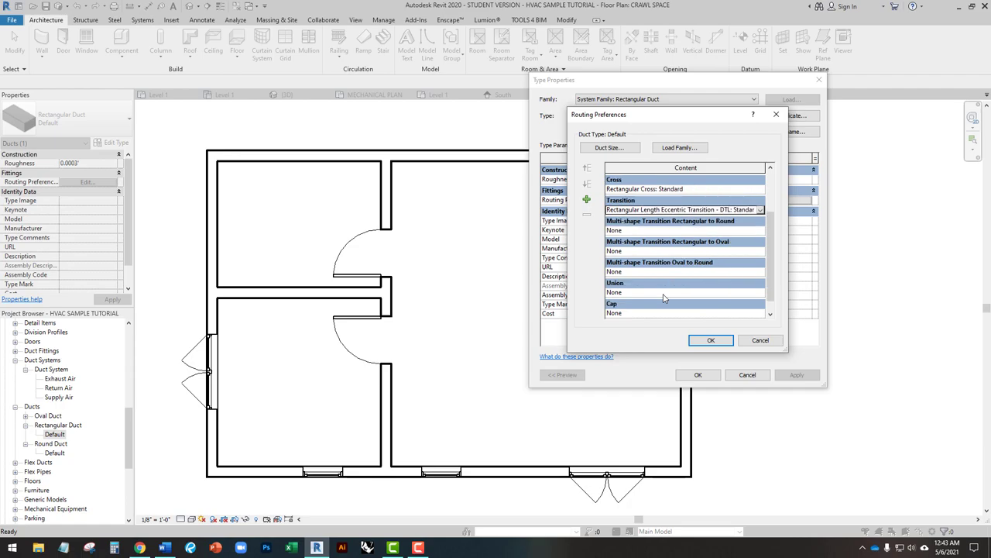
scroll(655, 301, down, 1)
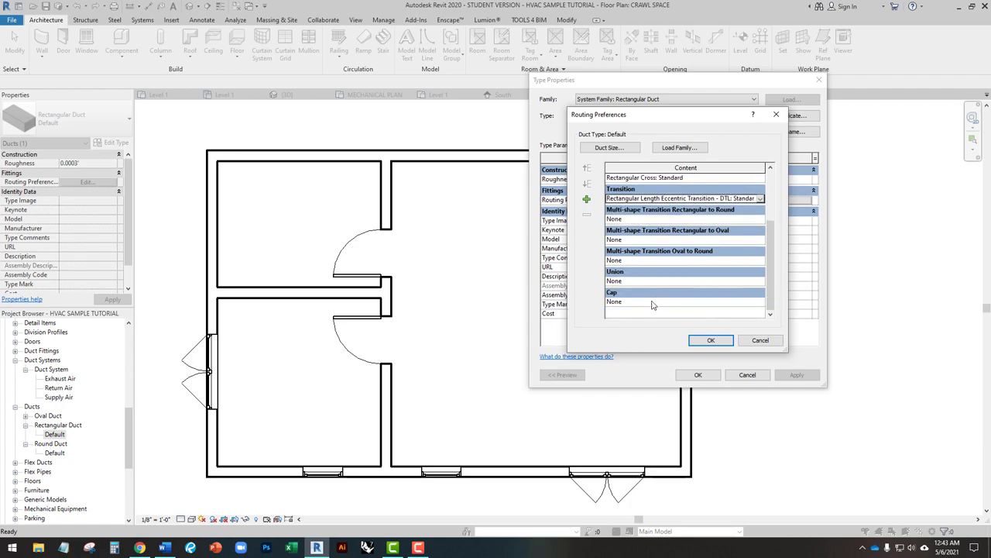
click(688, 149)
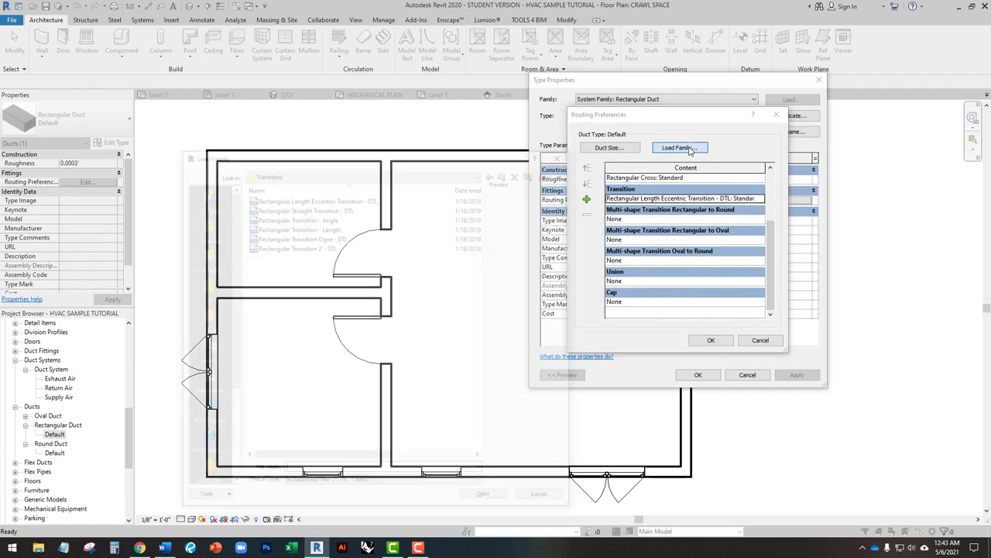
click(505, 172)
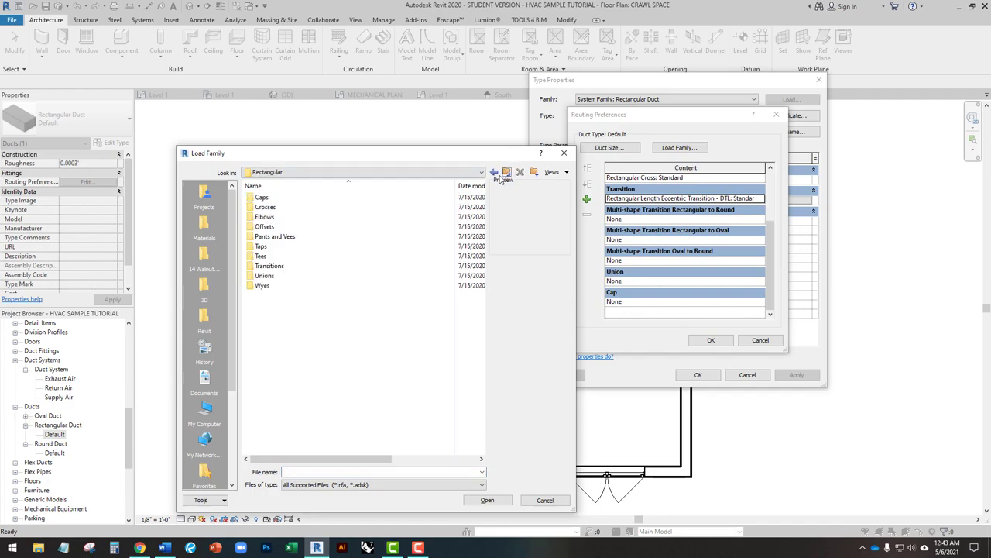
double_click(268, 197)
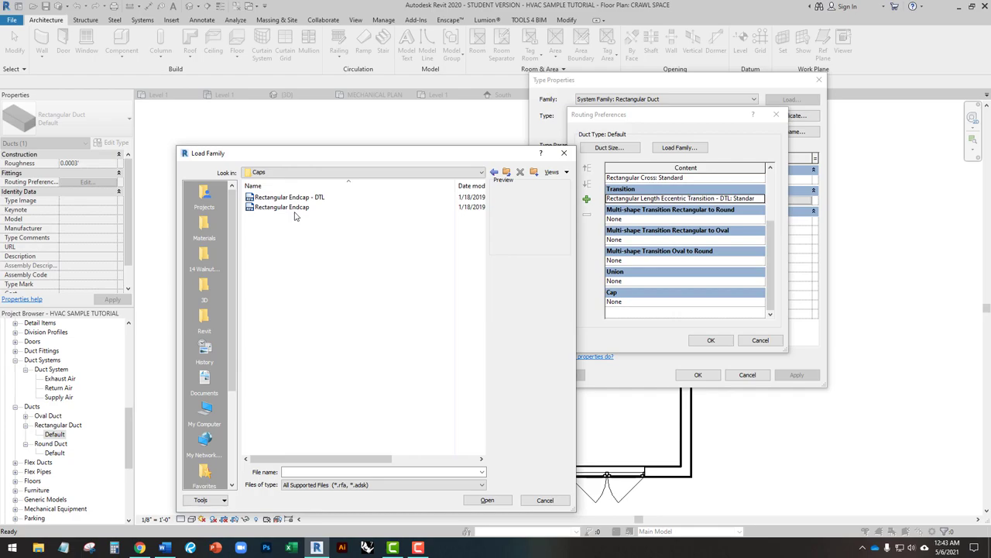
click(294, 208)
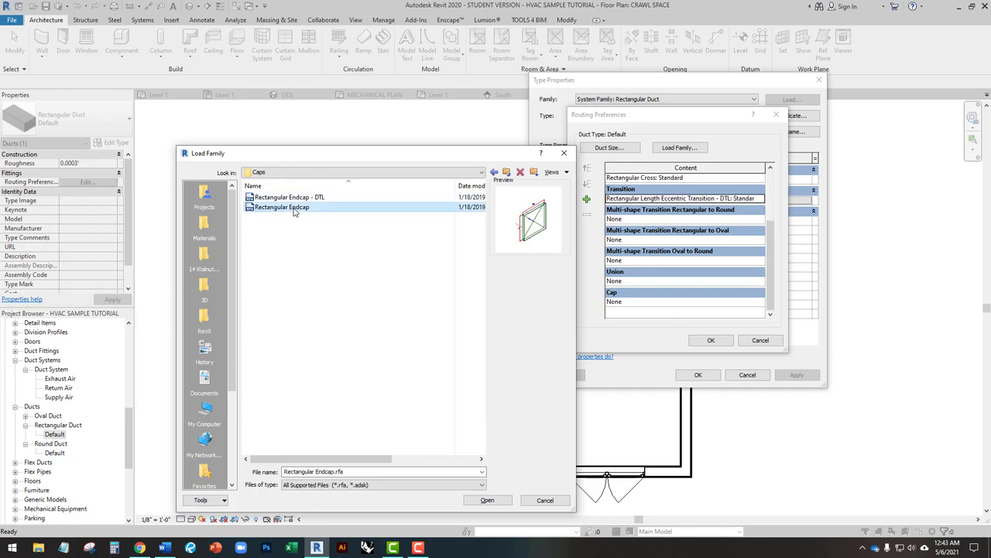
click(297, 198)
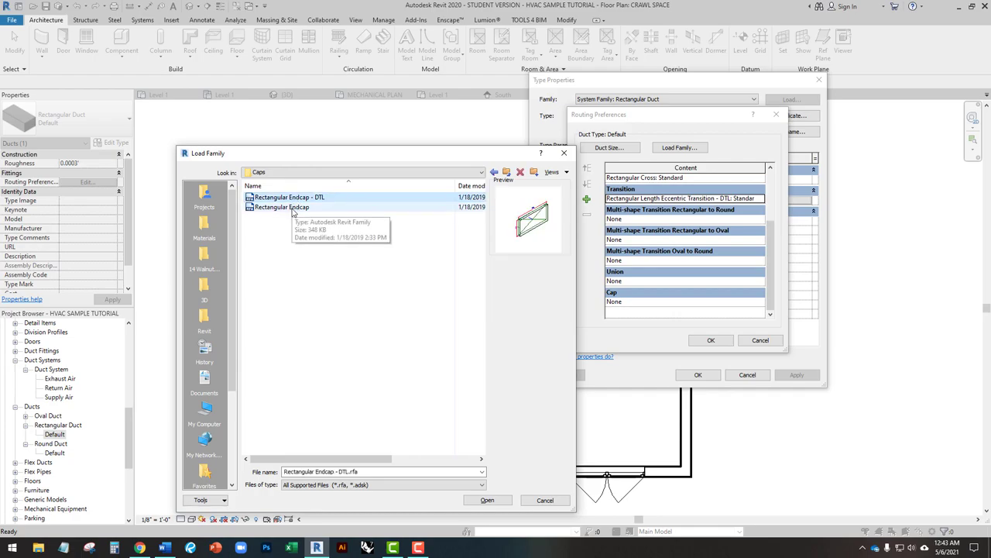
click(291, 207)
click(500, 502)
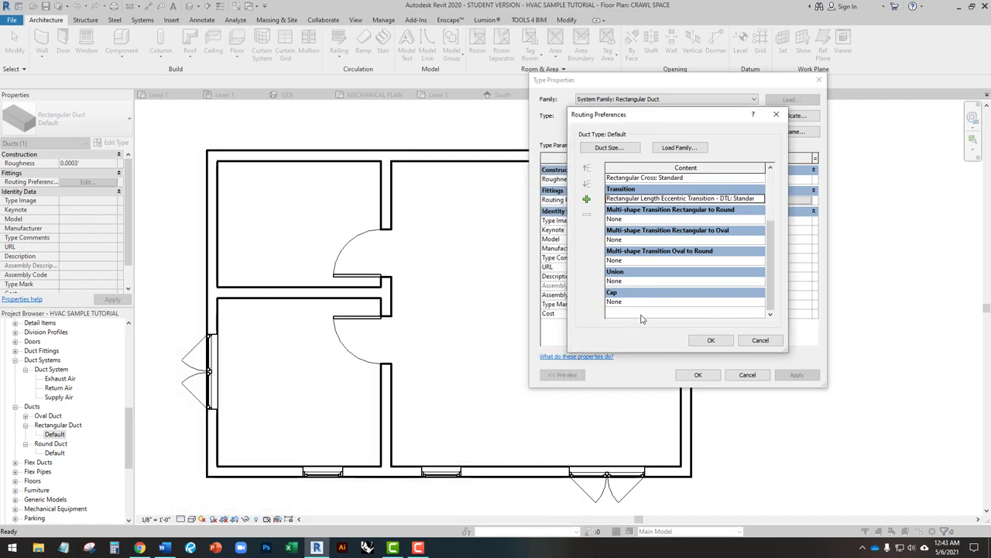
Set the cap fitting in the routing preferences to Rectangular Endcap: Standard.
click(736, 301)
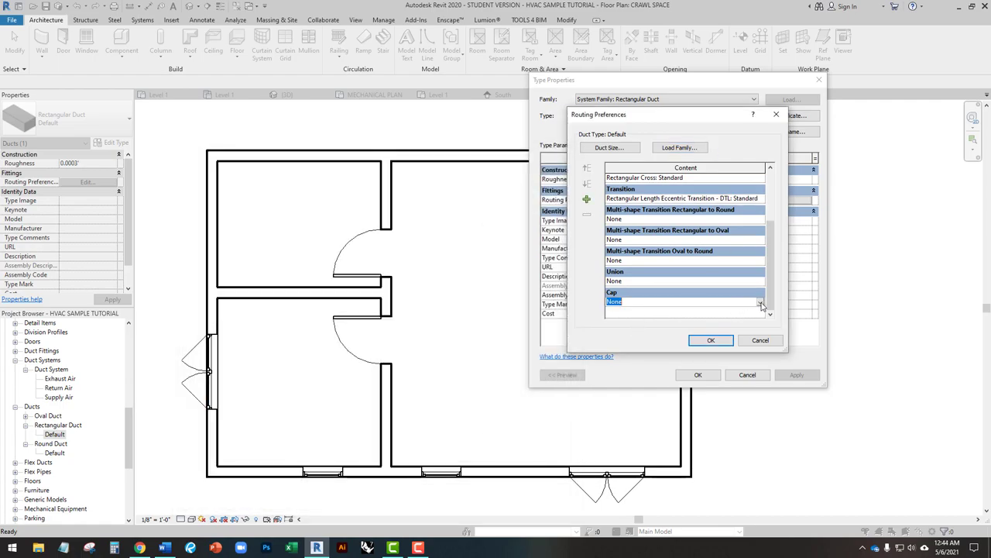
click(760, 301)
click(651, 313)
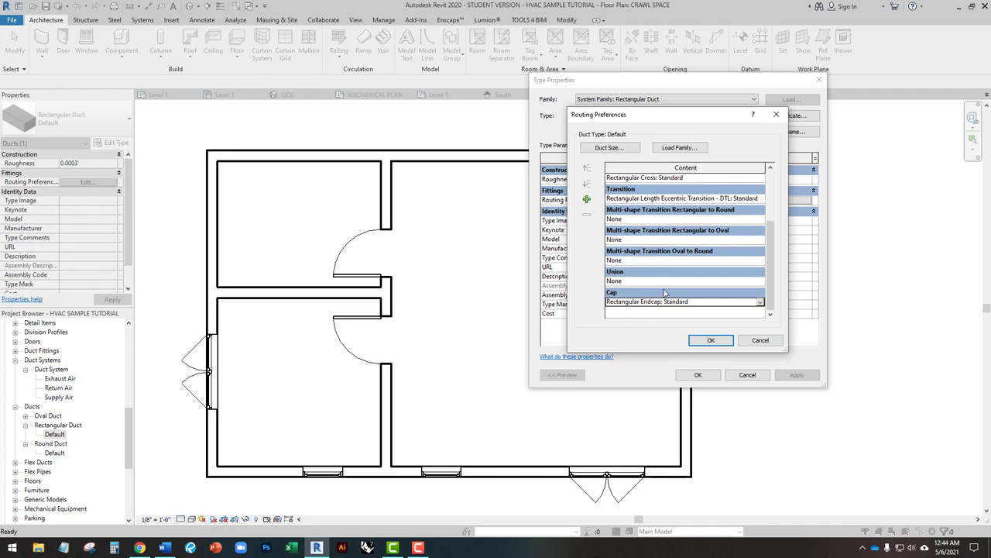
click(763, 262)
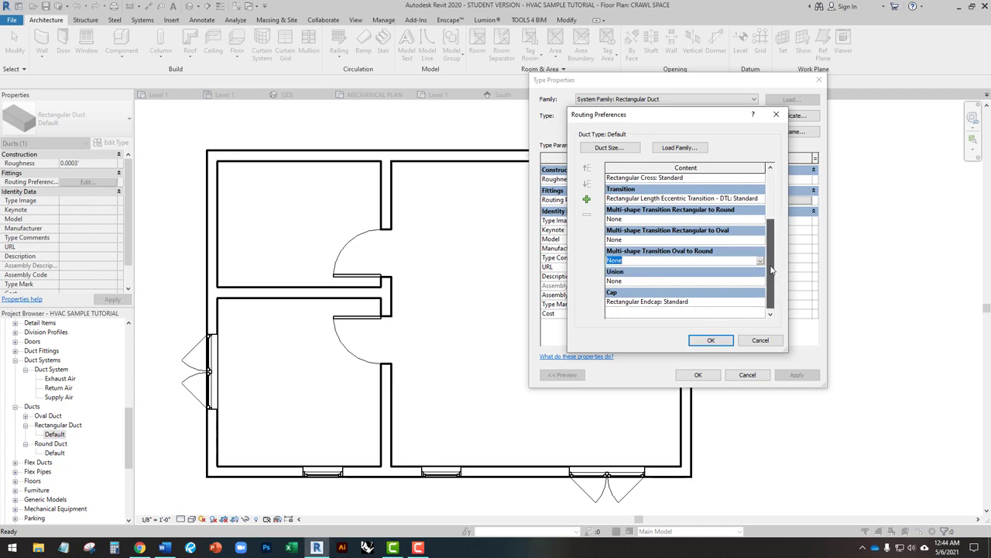
scroll(771, 267, up, 1)
drag(771, 267, 772, 243)
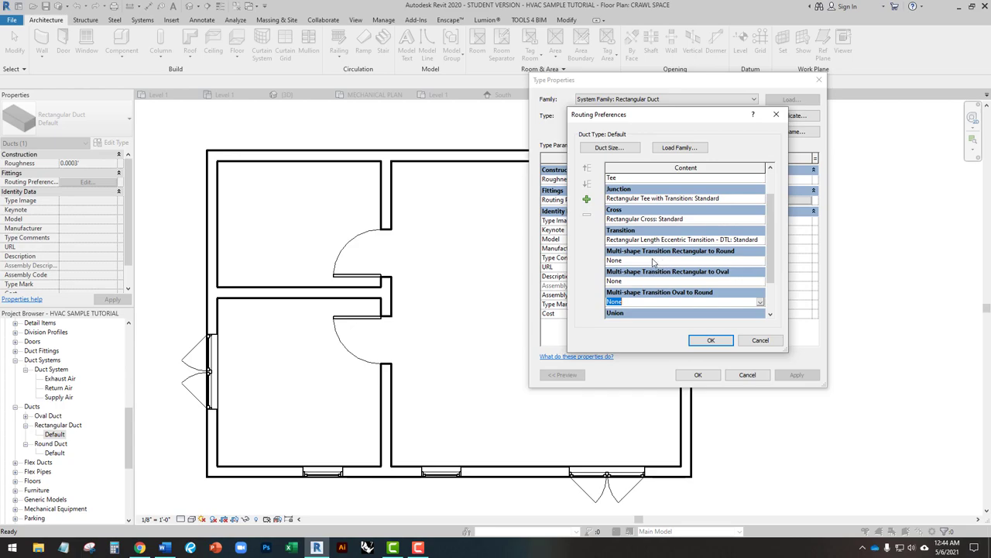
Load the Rectangular to Round Transition - Angle family from the Multi-Shape fittings' Transitions folder.
click(679, 147)
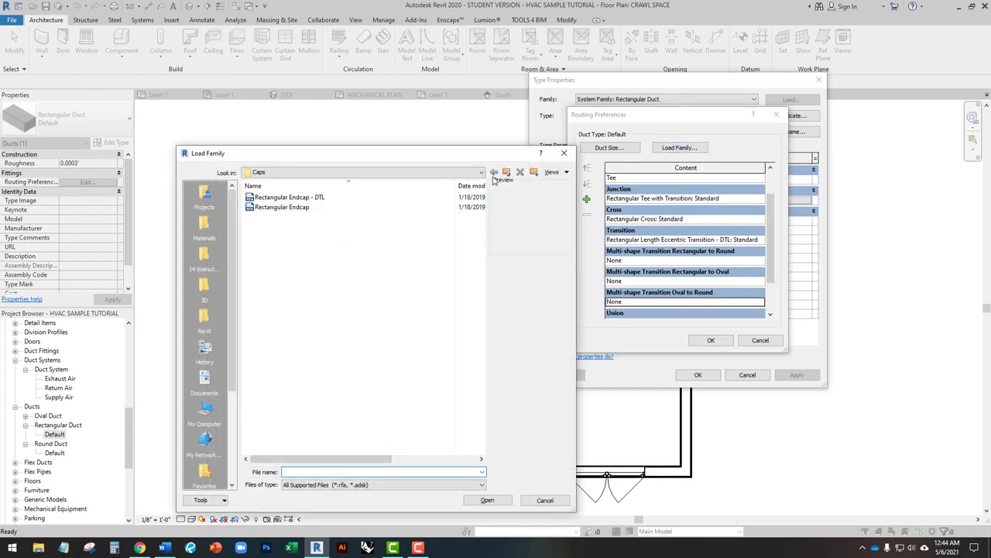
click(507, 171)
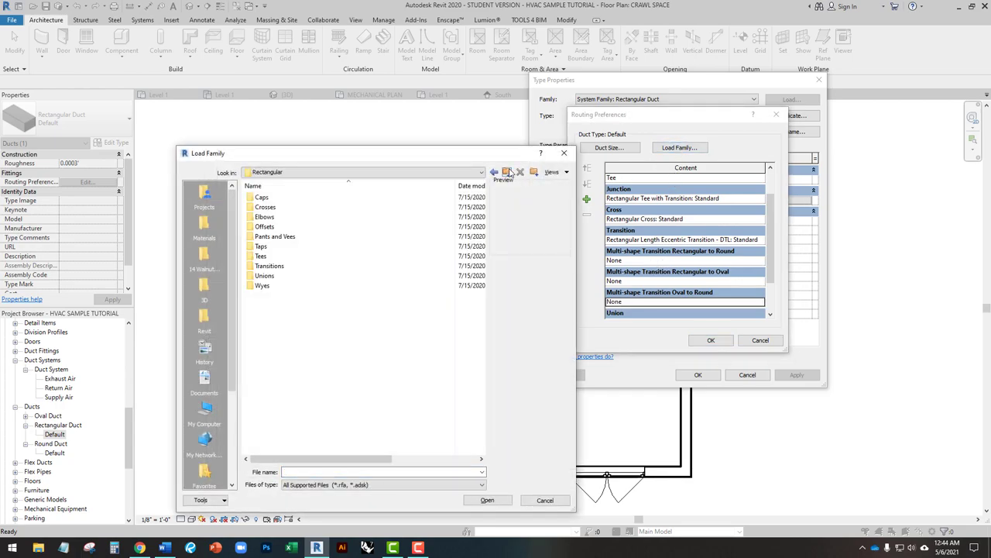
click(508, 171)
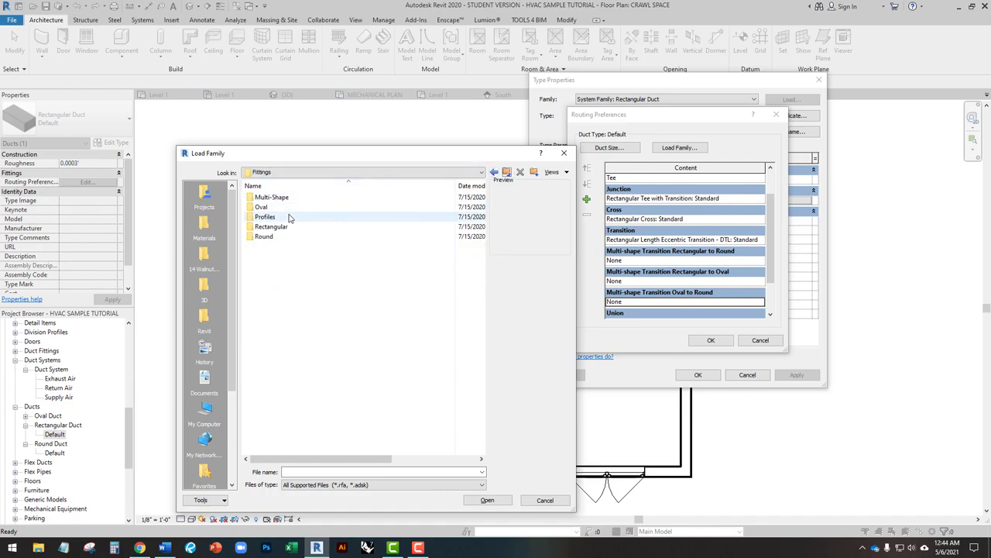
double_click(270, 197)
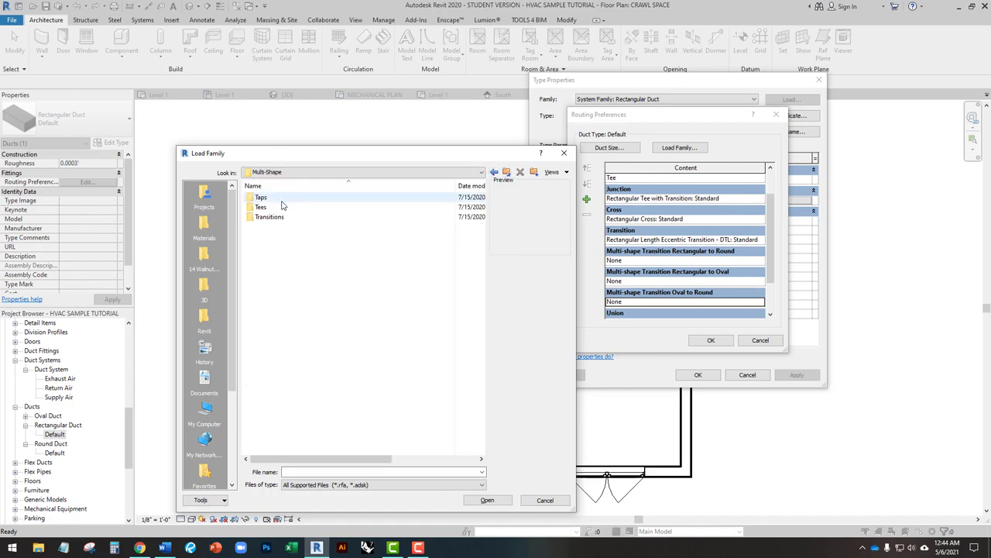
double_click(269, 217)
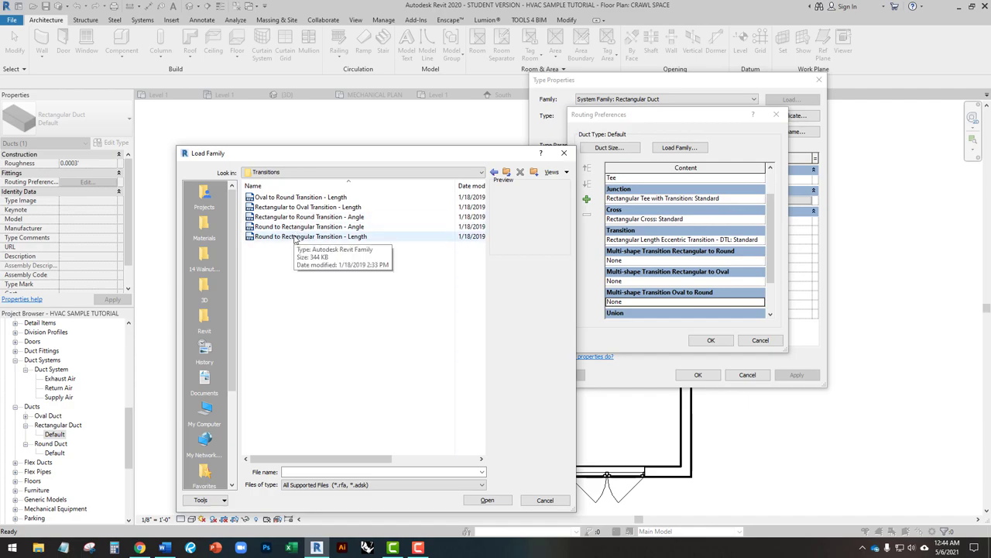
click(295, 217)
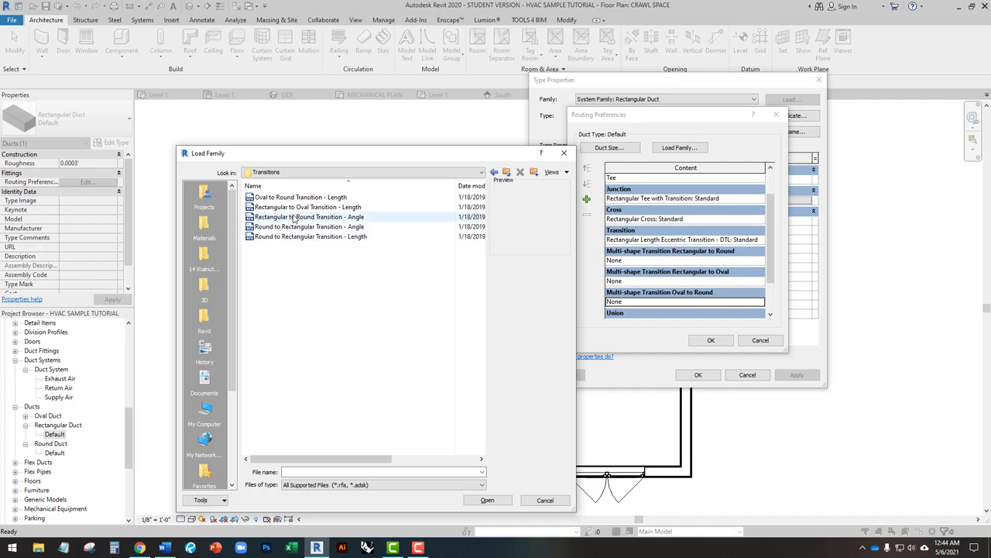
key(Up)
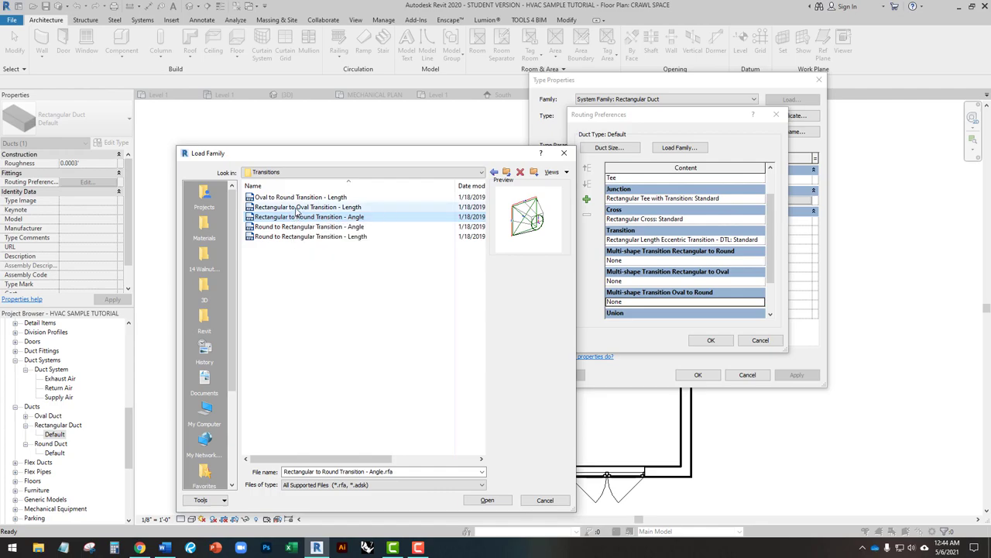
click(297, 217)
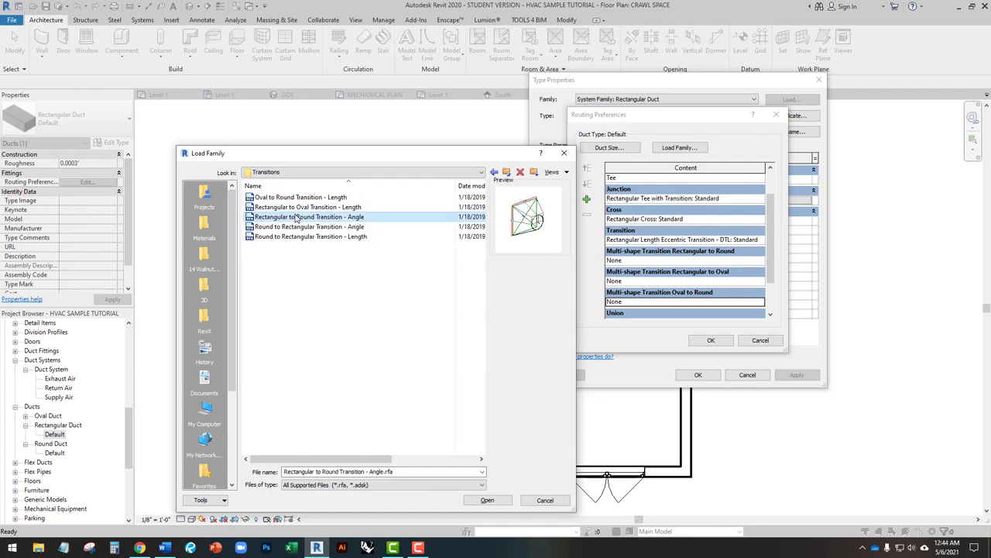
click(503, 501)
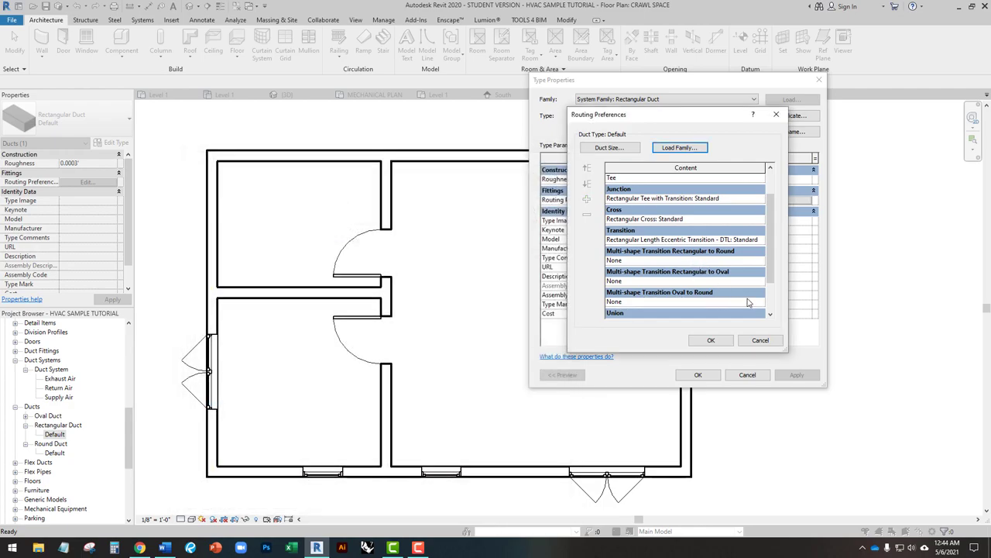
Set the rectangular-to-round multi-shape transition to Rectangular to Round Transition - Angle: 45 Degree and accept the rectangular duct's type properties.
scroll(773, 275, down, 2)
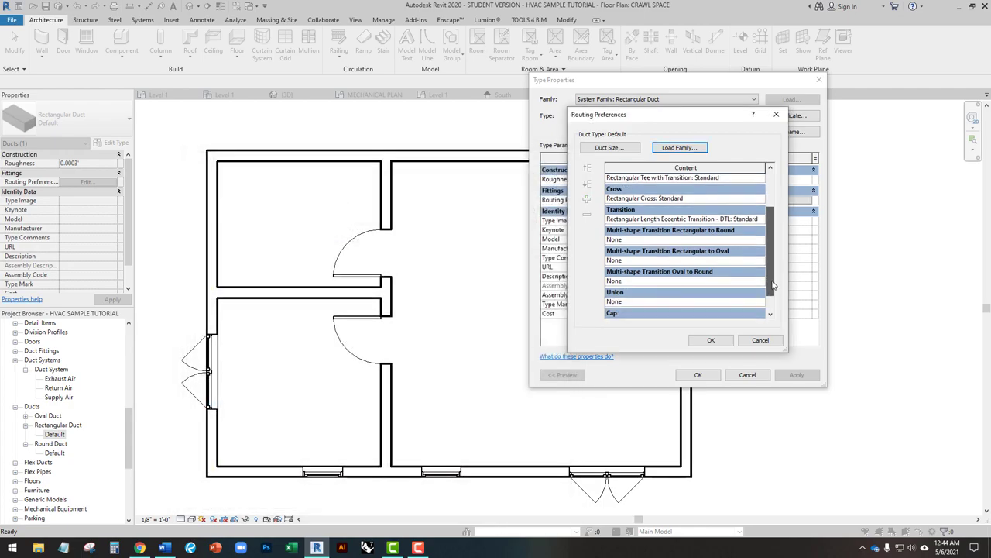
click(761, 240)
click(761, 240)
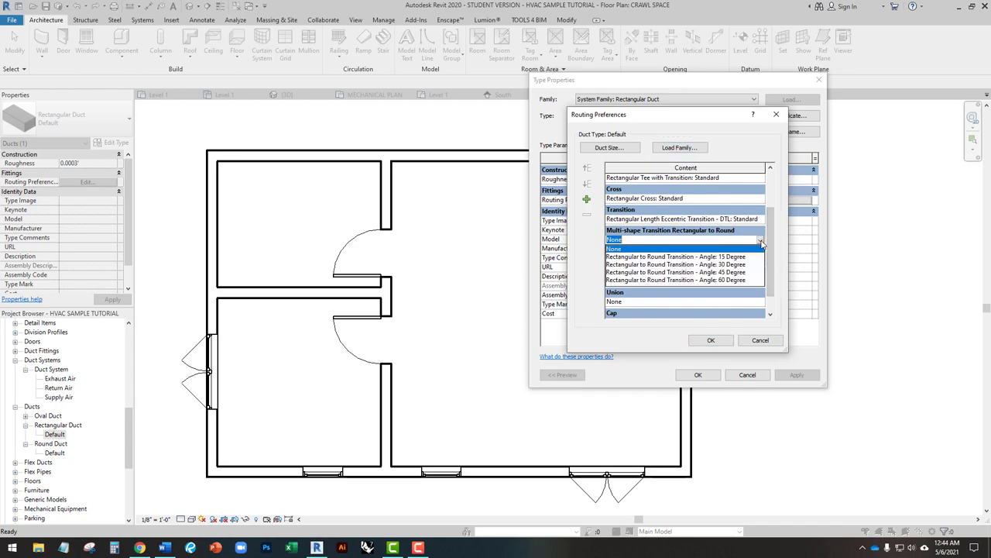
click(740, 271)
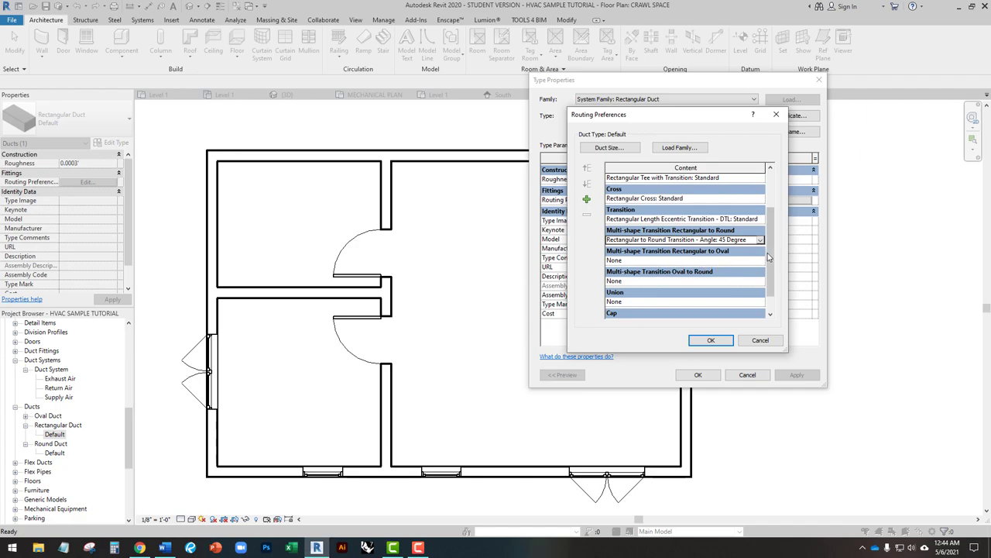
drag(771, 260, 771, 271)
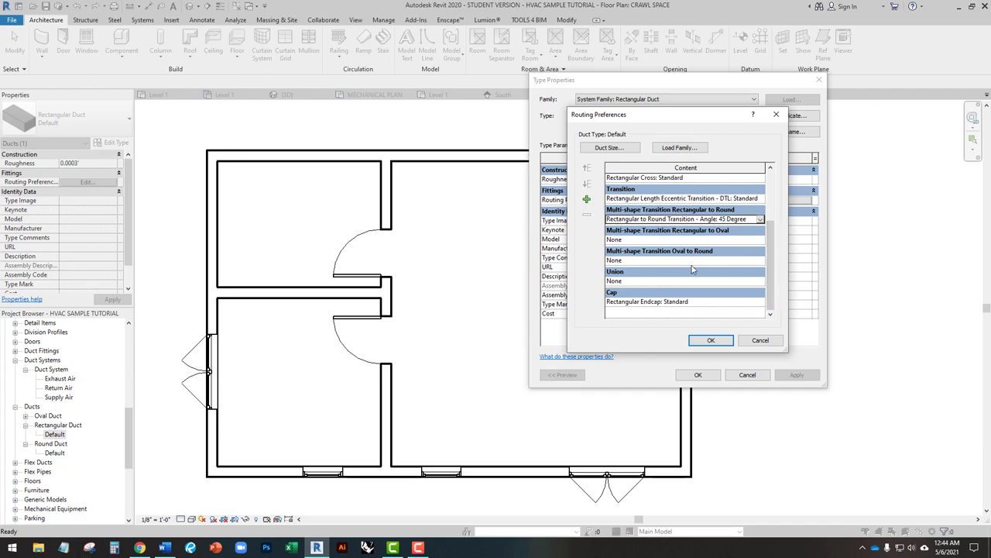
drag(769, 270, 769, 257)
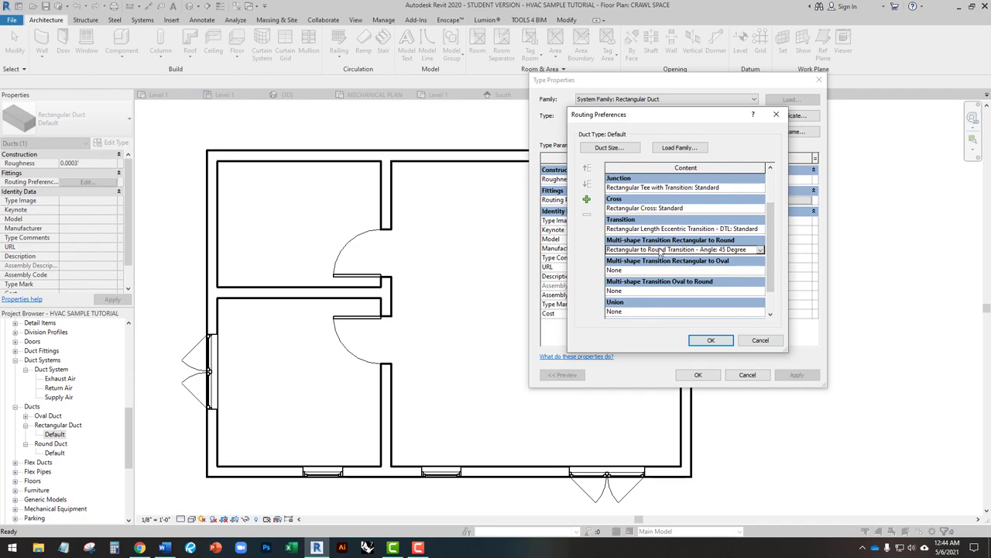
drag(767, 257, 775, 223)
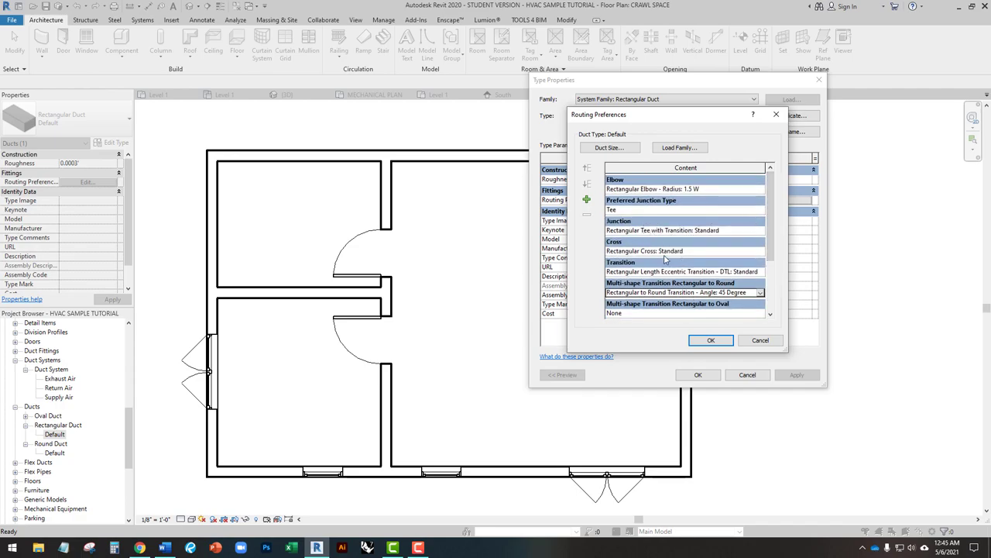
click(709, 341)
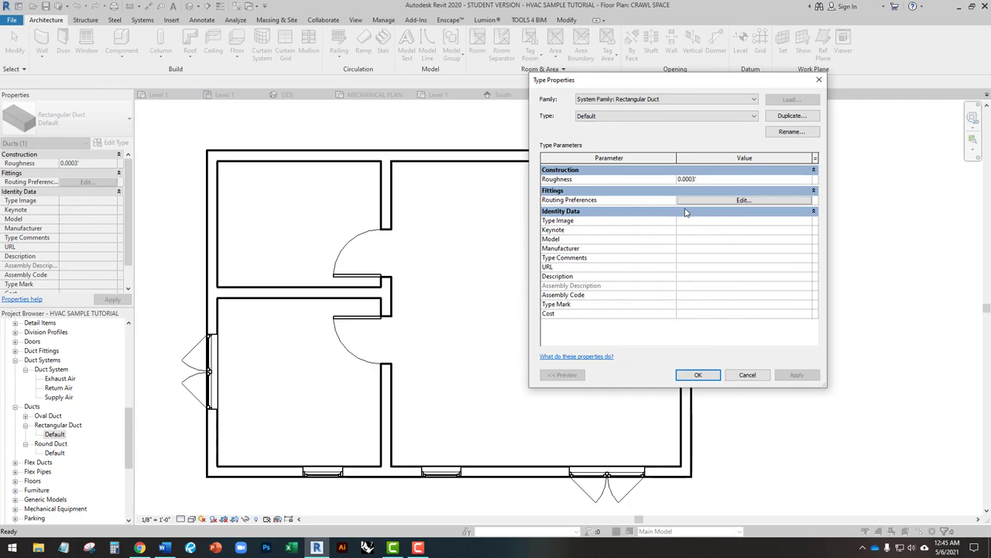
click(697, 376)
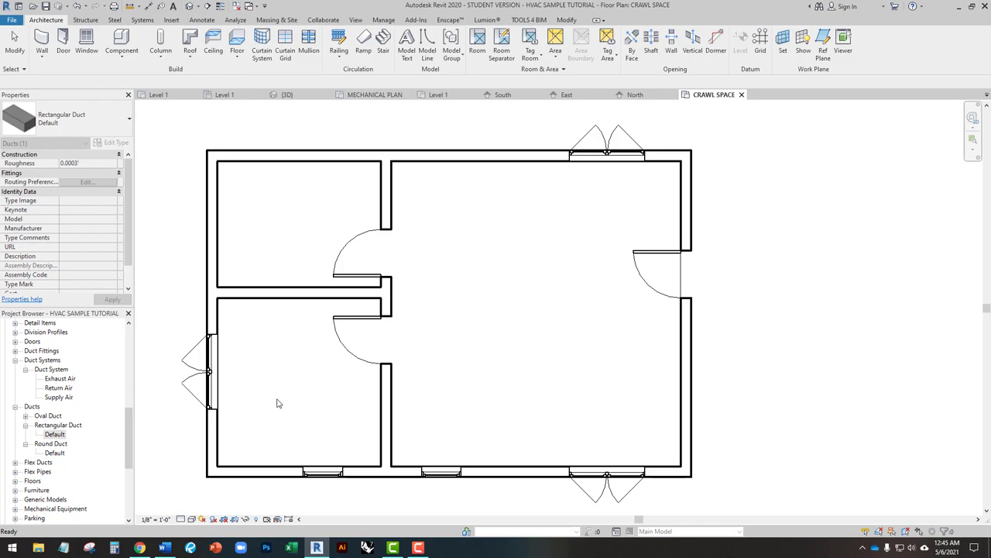
Open the routing preferences of the Default round duct type and load the Round Elbow family from the round fittings' Elbows folder.
double_click(56, 453)
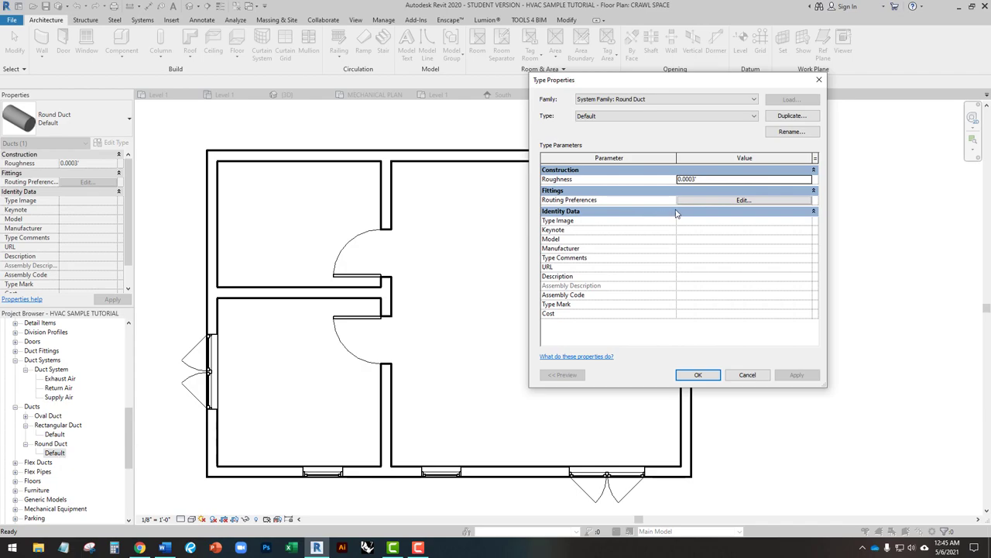
click(713, 200)
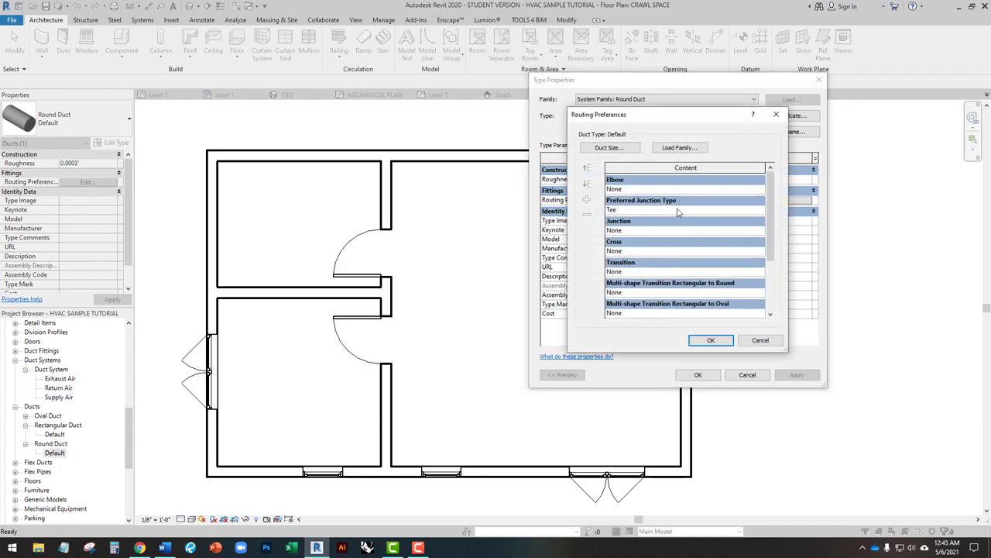
scroll(772, 232, down, 1)
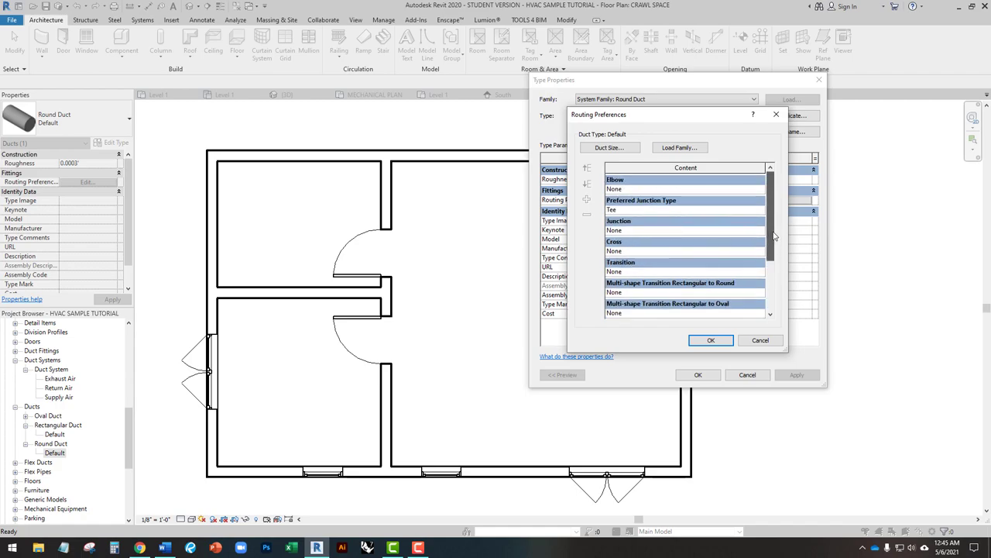
scroll(773, 232, up, 1)
click(678, 148)
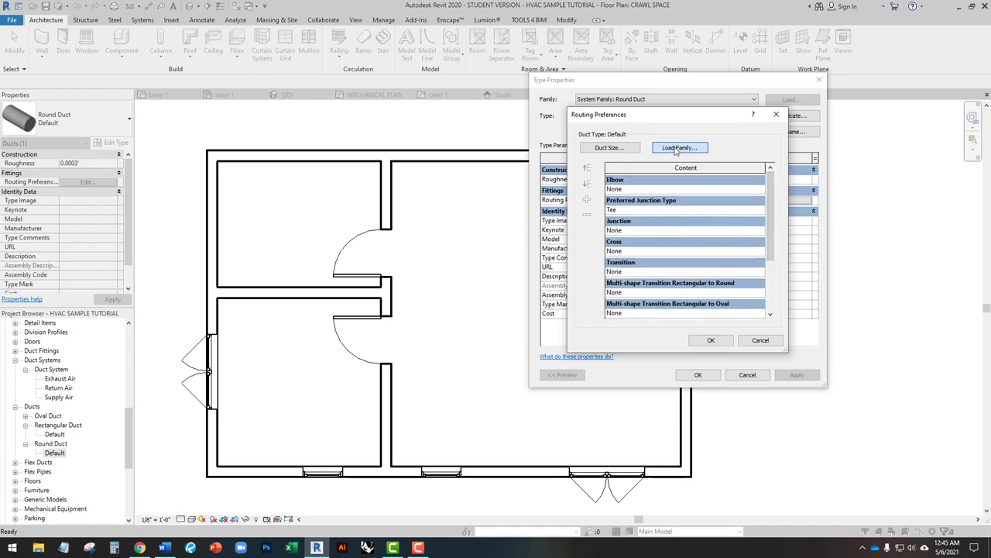
click(506, 172)
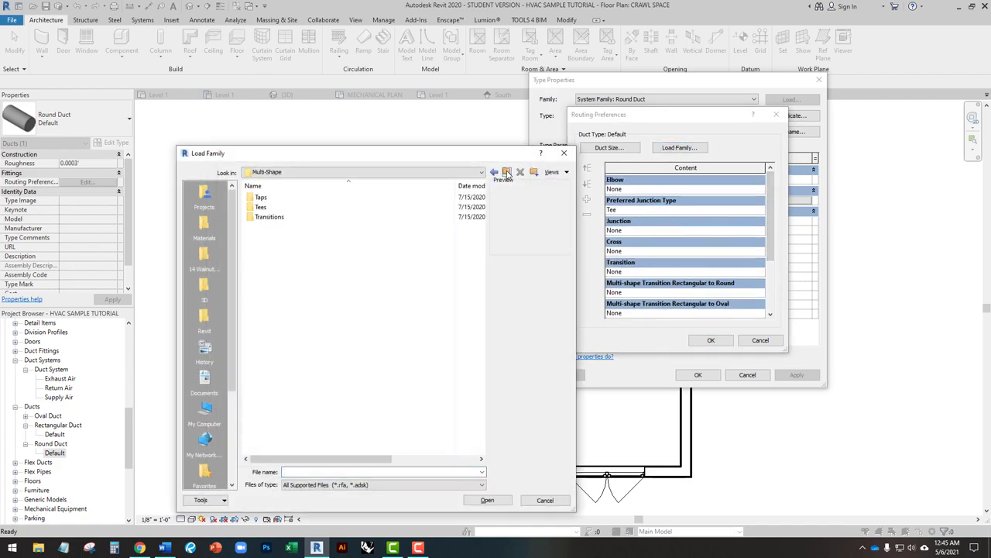
click(506, 172)
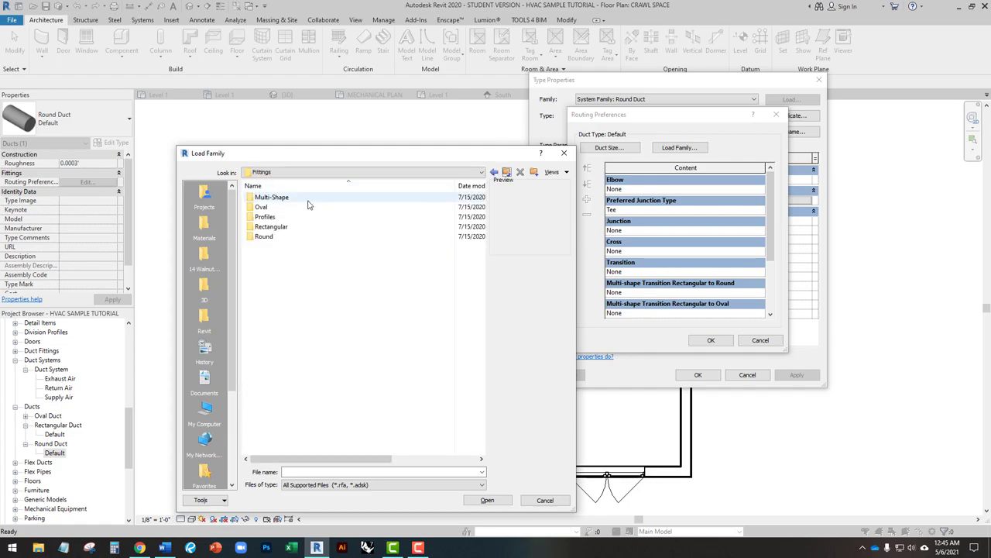
double_click(264, 236)
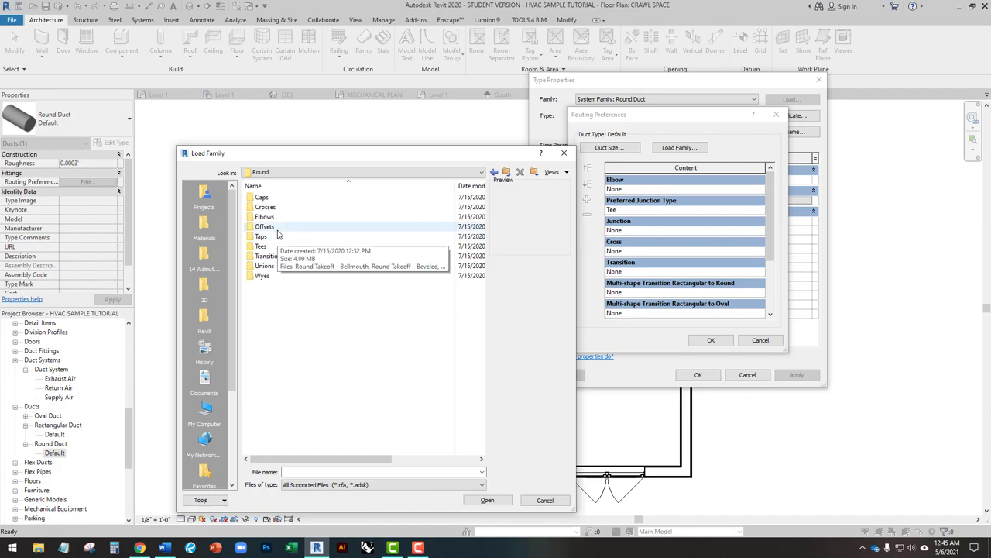
double_click(272, 218)
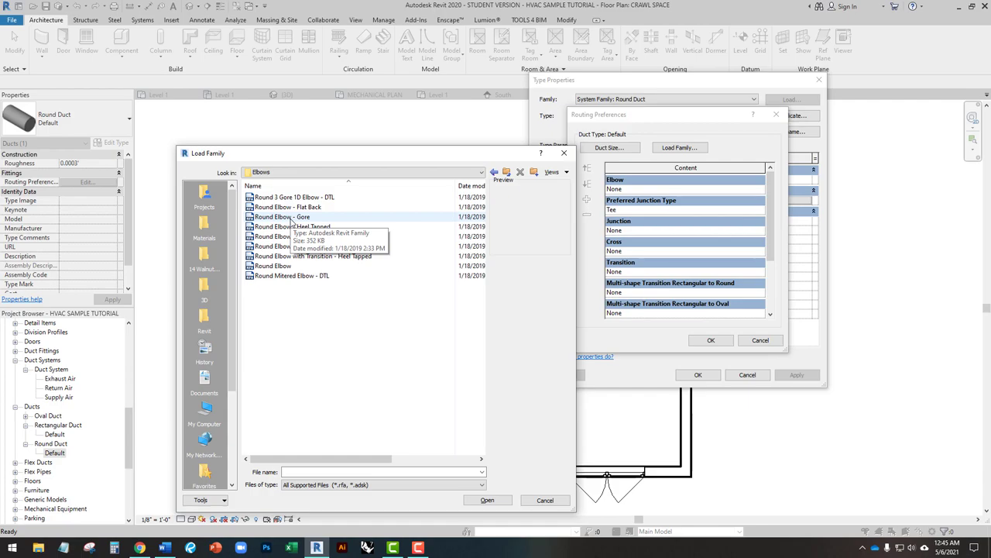
click(273, 266)
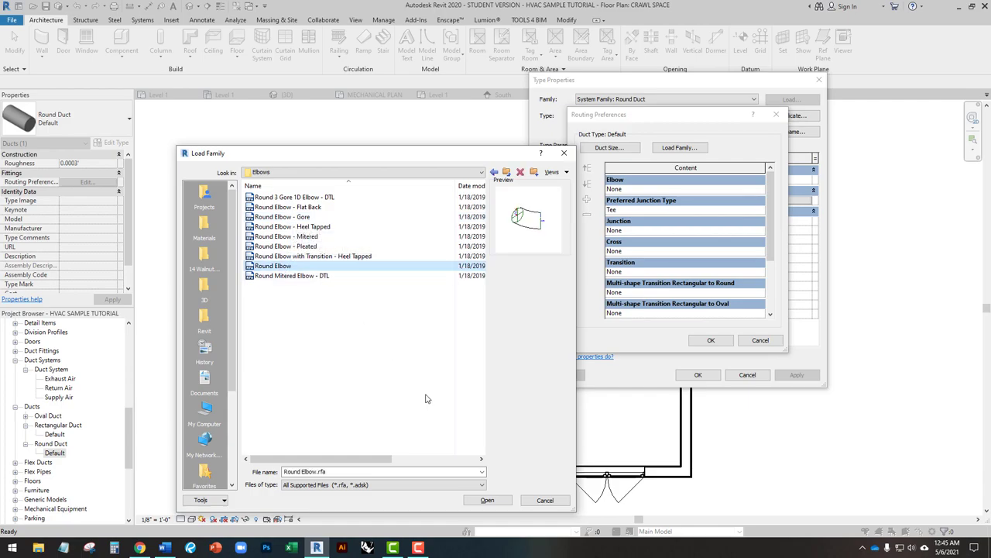
click(487, 500)
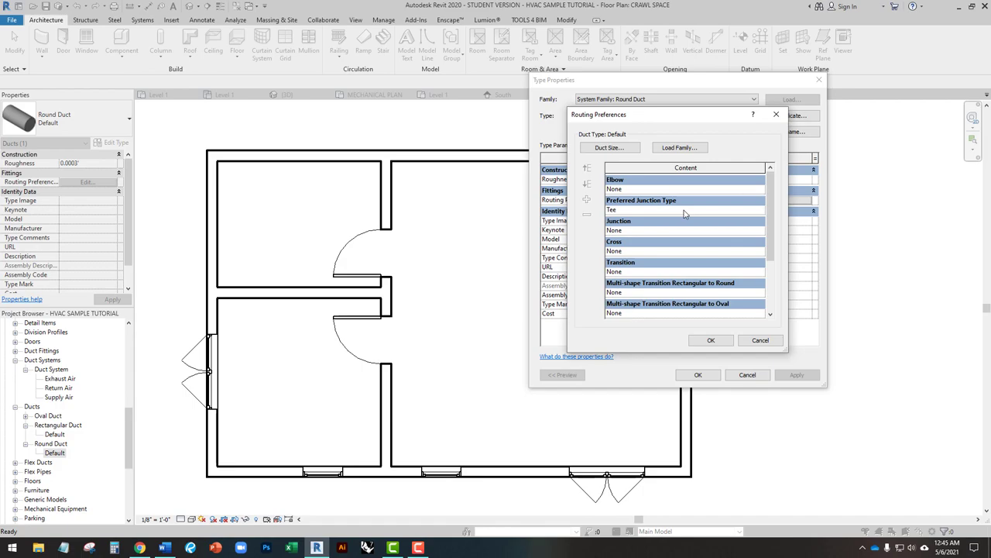
Set the round duct's elbow fitting to Round Elbow: 1.5 D.
click(750, 188)
click(760, 189)
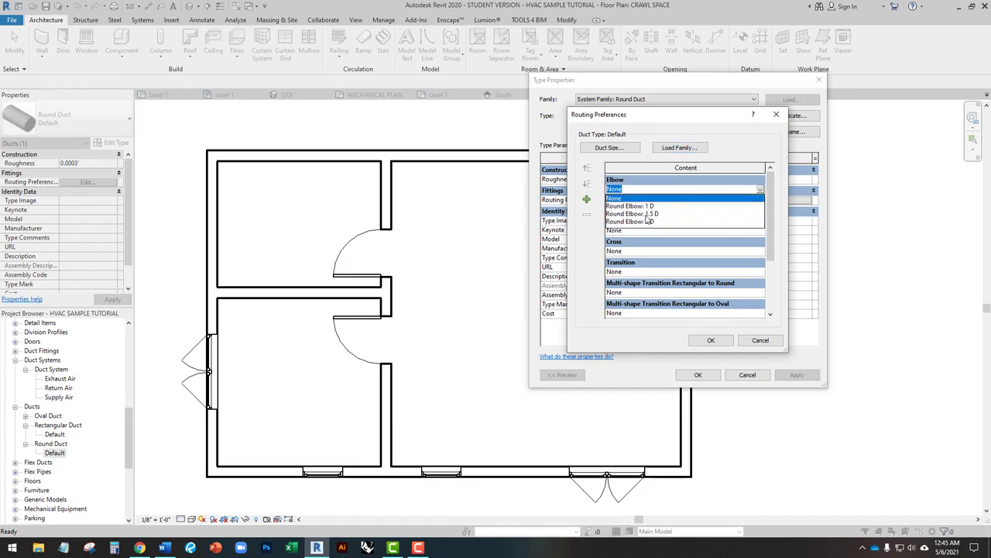
click(647, 214)
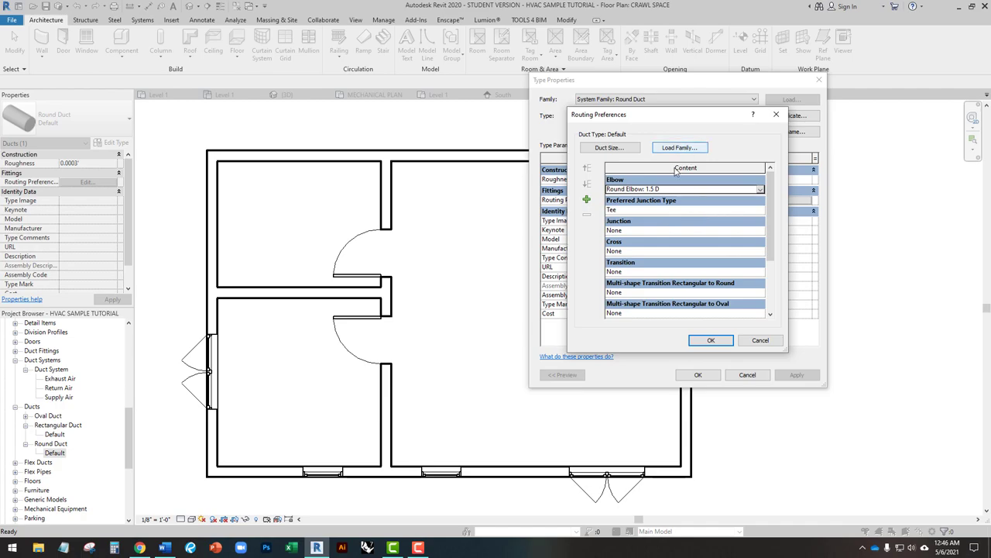
Load the Round Transition - Length family from the round duct fittings' Transitions folder.
click(679, 147)
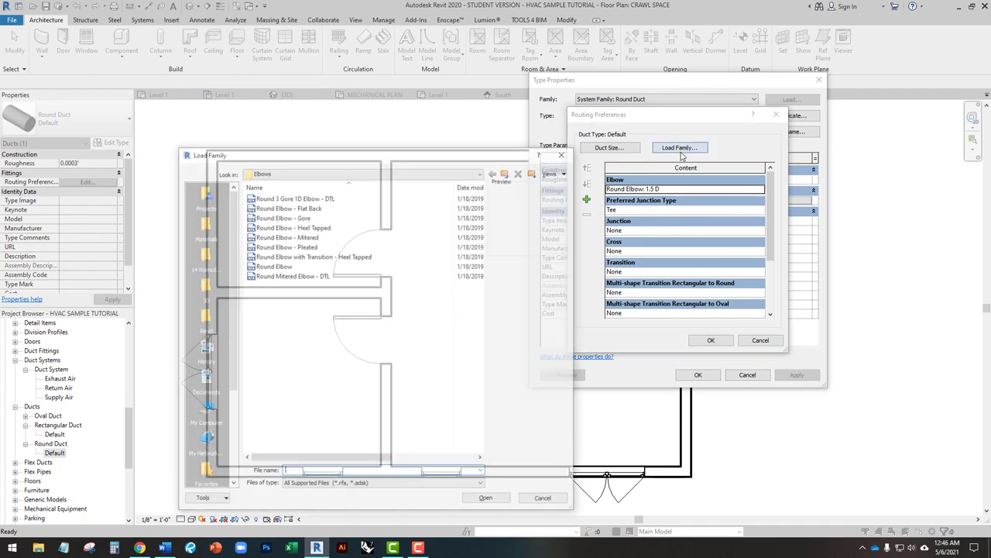
click(505, 172)
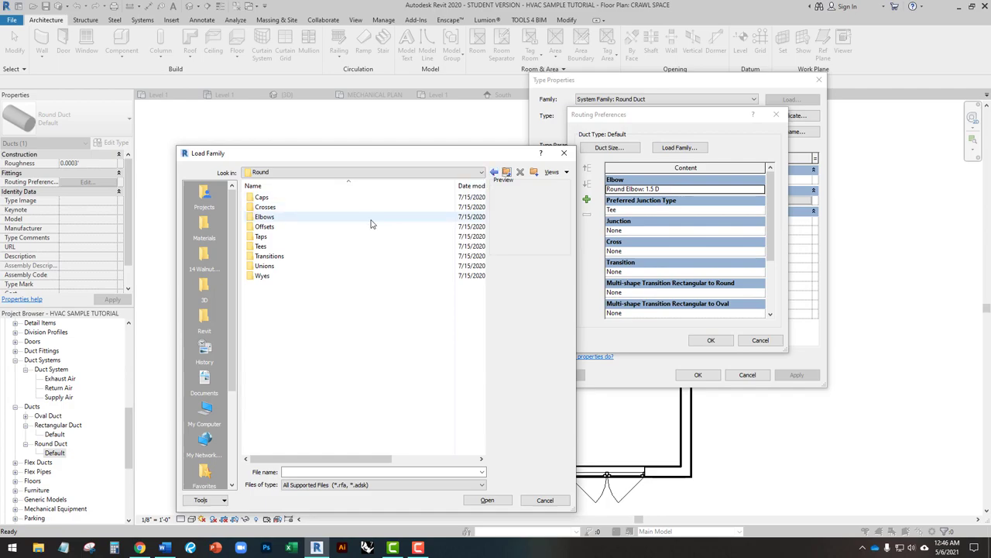
double_click(269, 256)
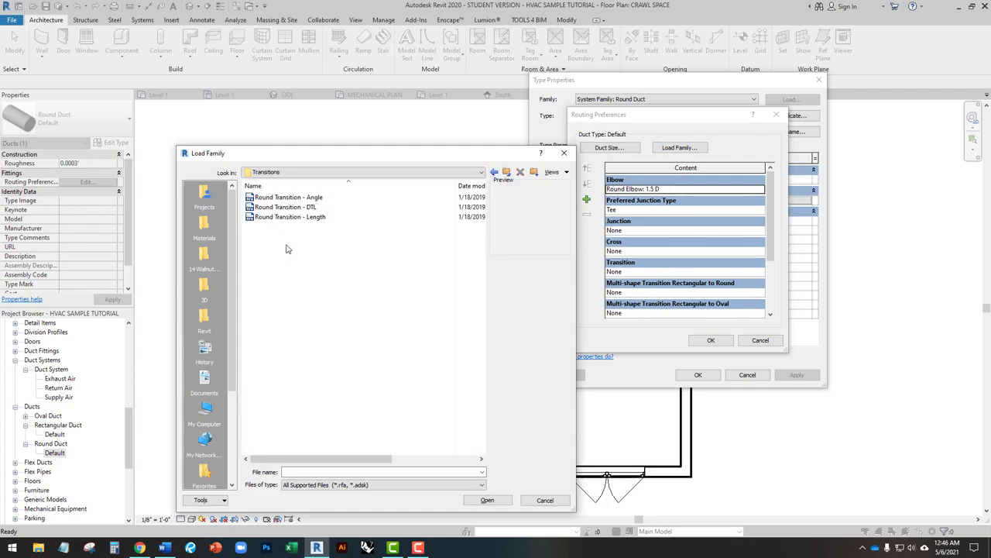
click(324, 220)
click(313, 207)
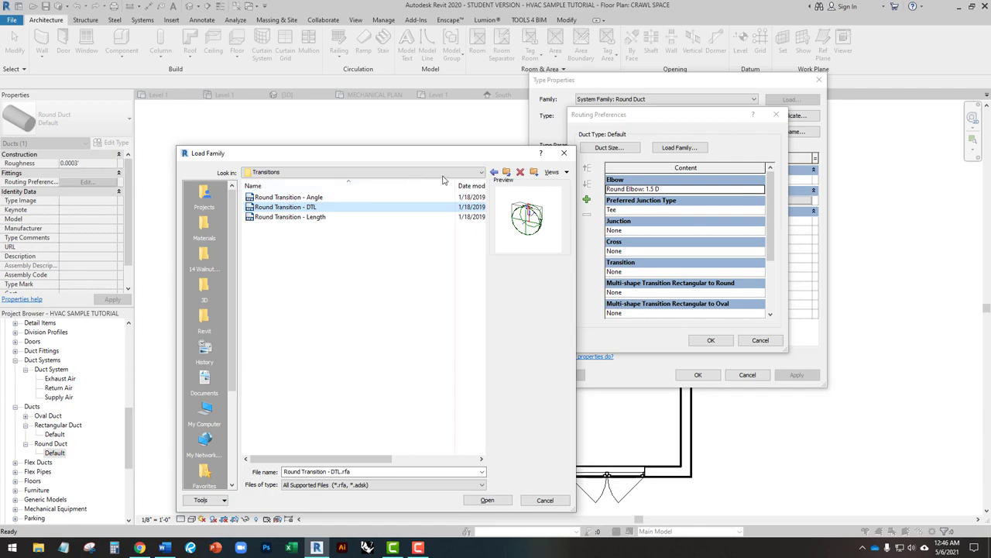
click(507, 172)
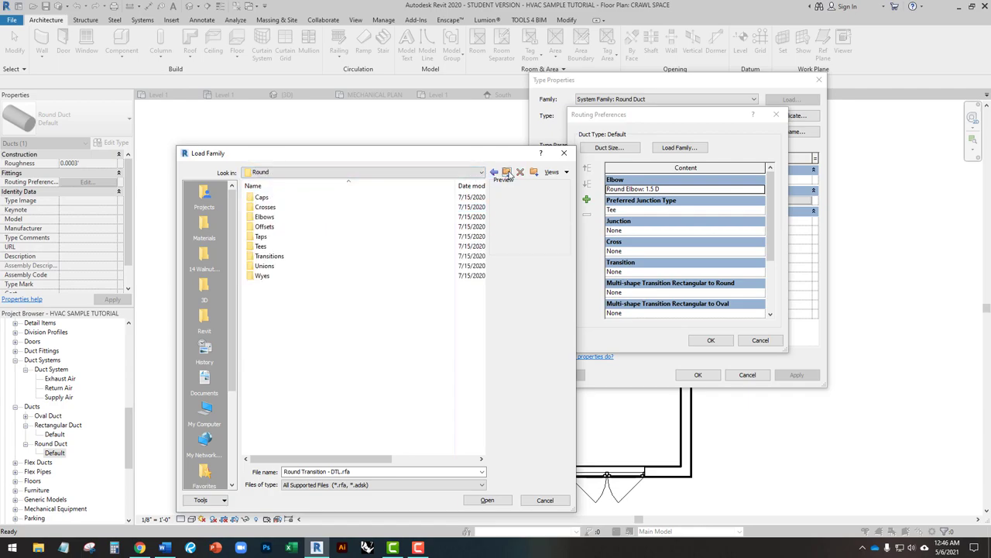
double_click(271, 256)
double_click(298, 219)
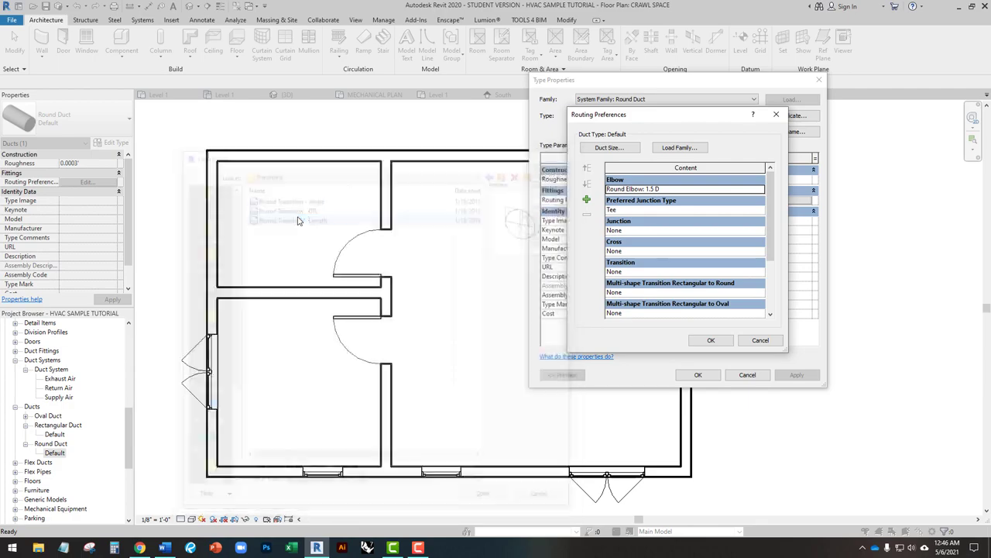
Check the round duct's junction options and browse to the round fittings' Tees folder to load a family.
click(748, 231)
click(755, 230)
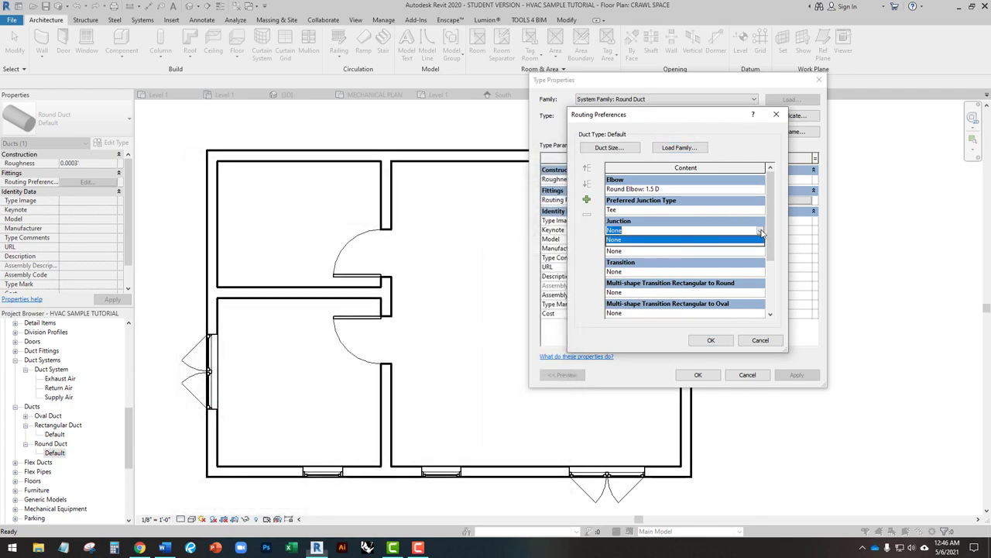
click(754, 241)
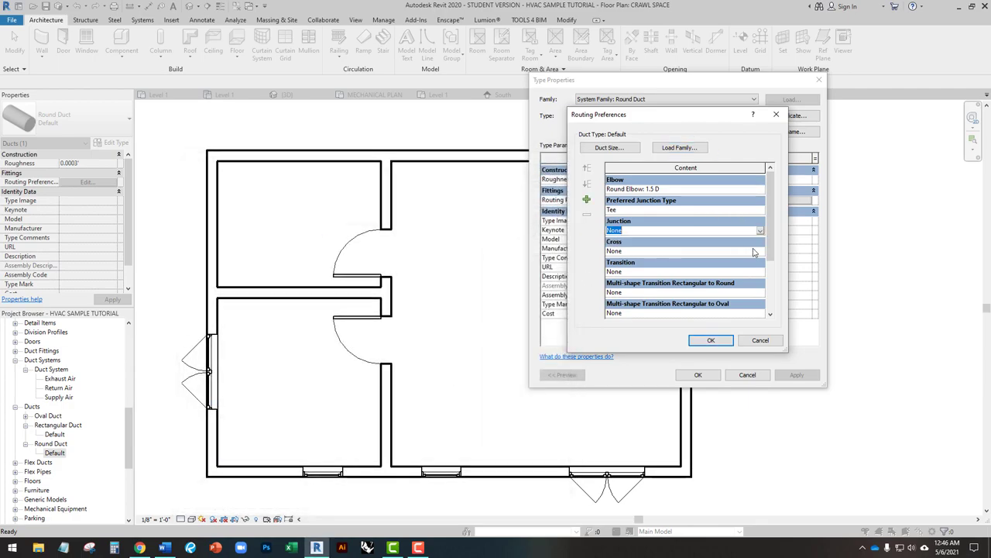
click(679, 147)
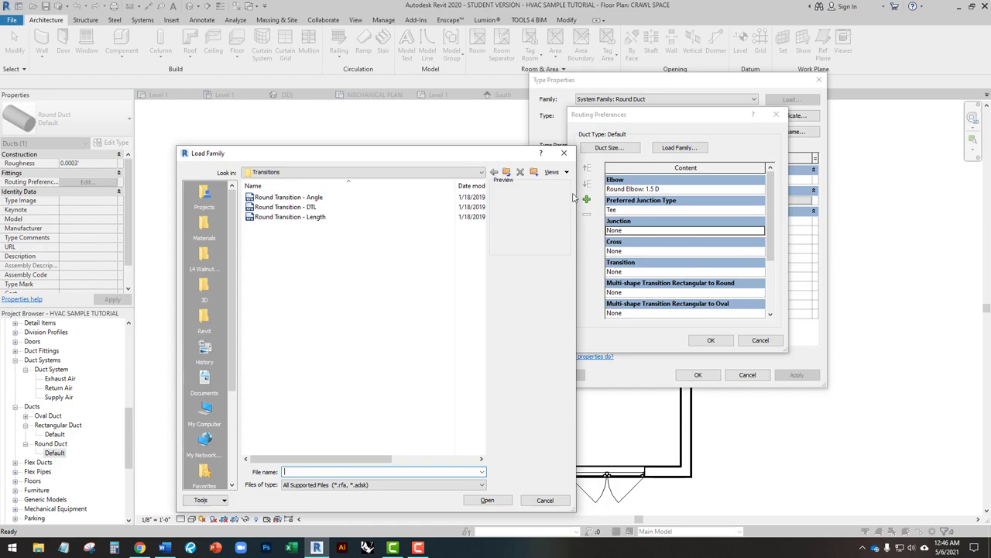
click(507, 172)
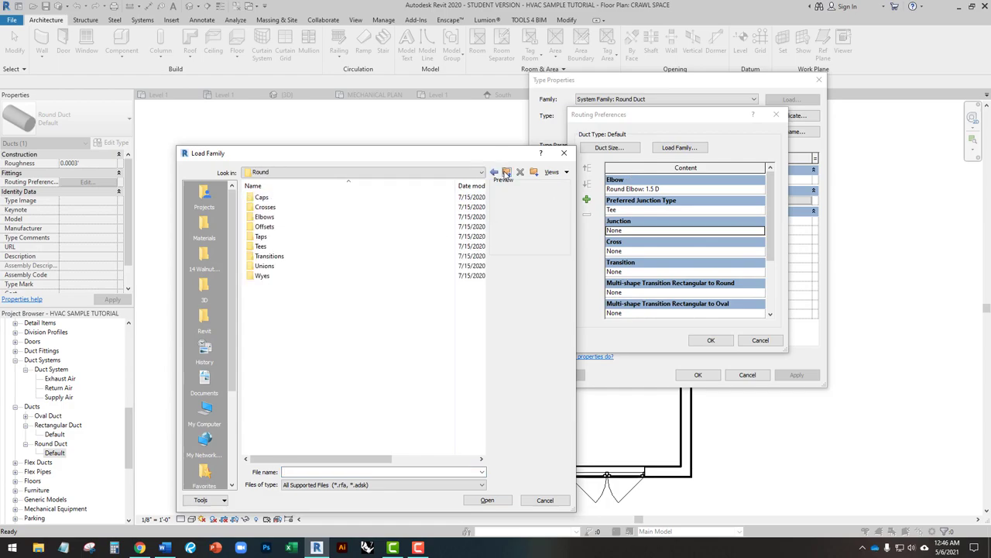
double_click(261, 246)
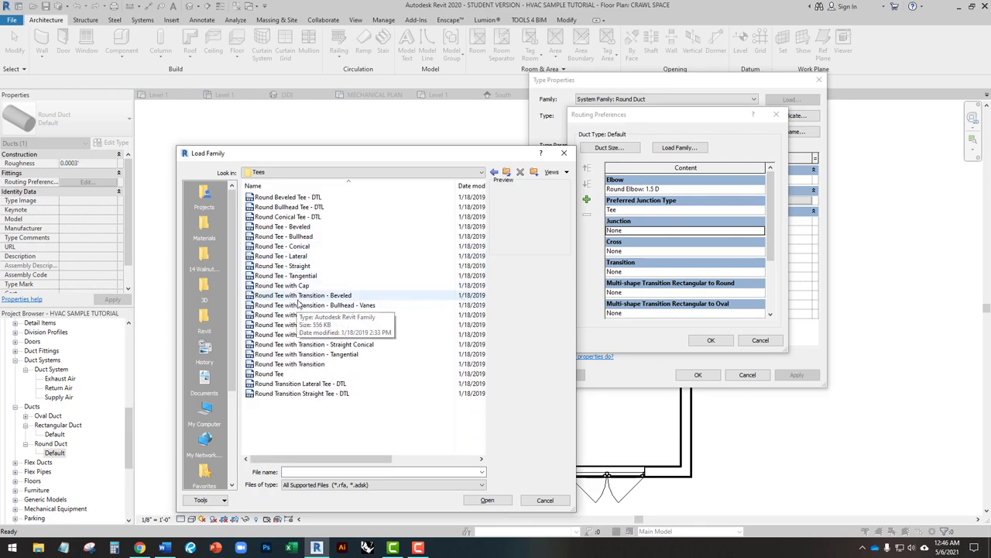
Preview the tee families, load Round Tee, and set the round duct's junction to Round Tee: Standard.
click(302, 296)
click(299, 315)
click(298, 325)
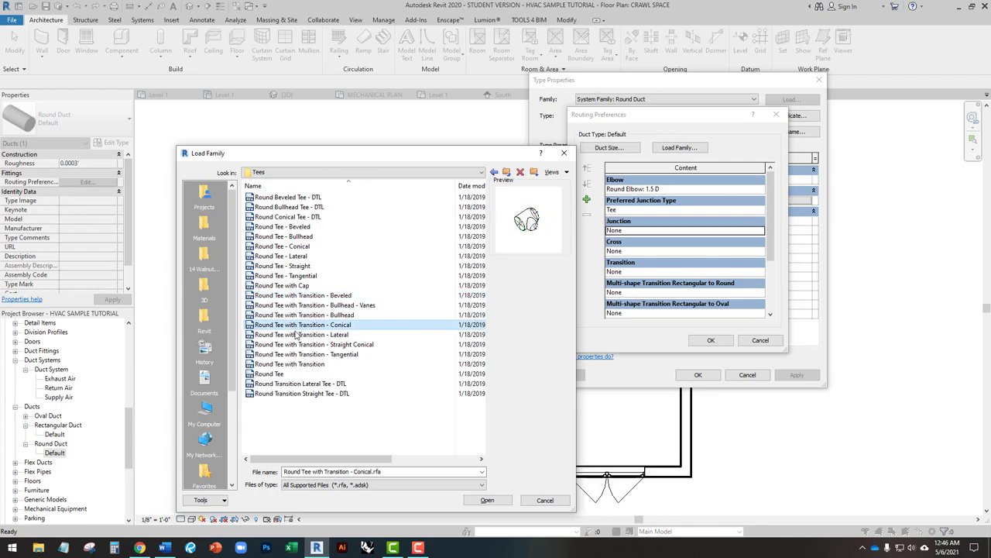
click(298, 333)
click(297, 354)
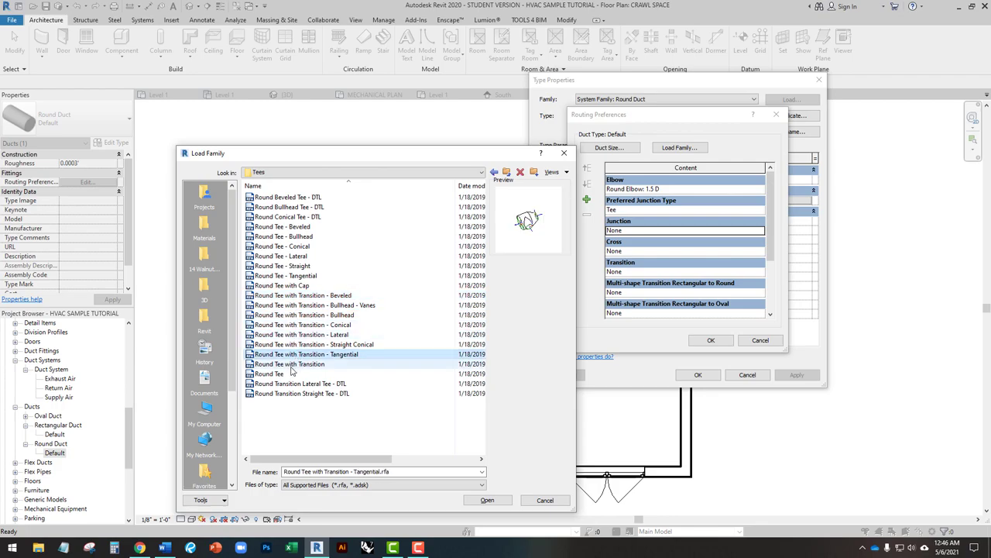
click(294, 364)
click(278, 374)
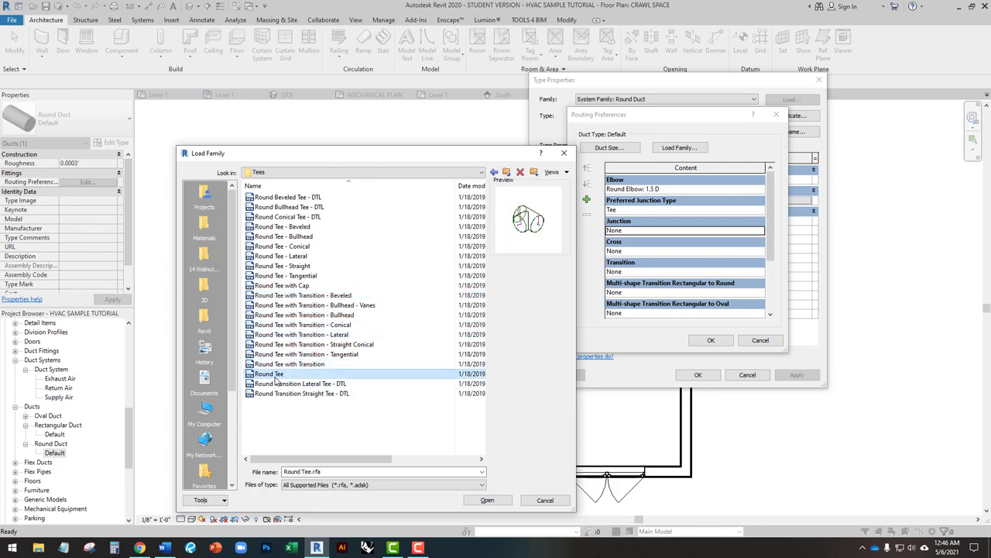
click(488, 500)
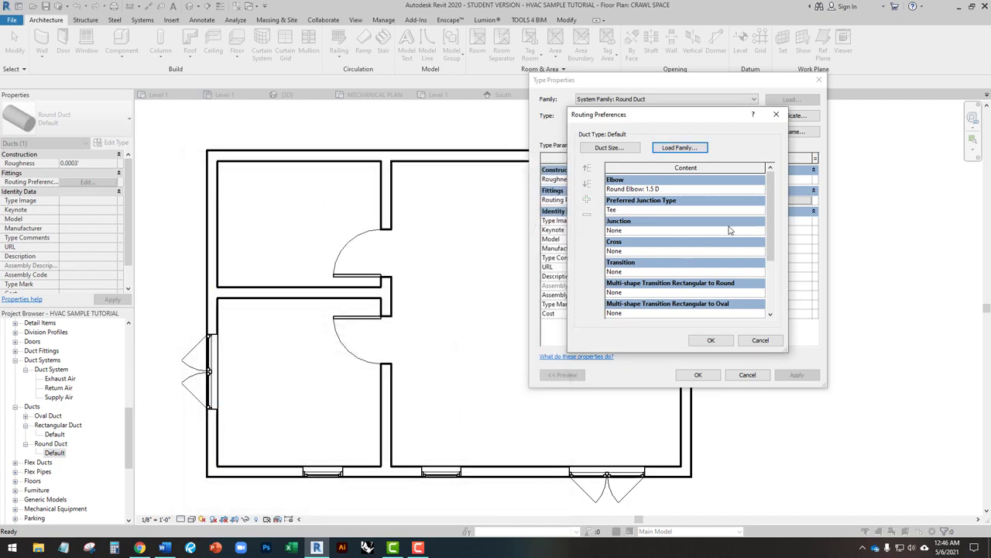
click(762, 232)
click(654, 249)
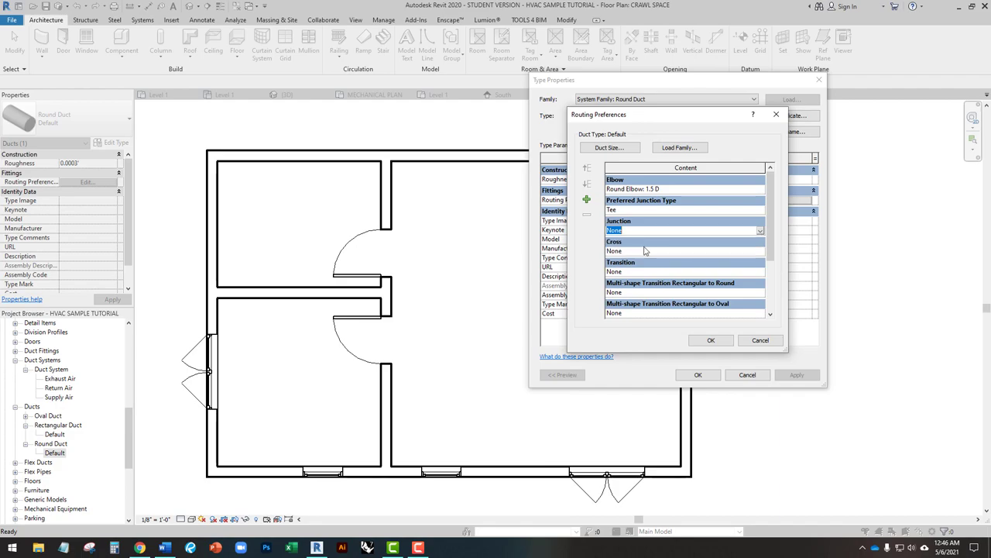
Preview the families in the round fittings' Crosses folder and load Round Cross.
click(680, 148)
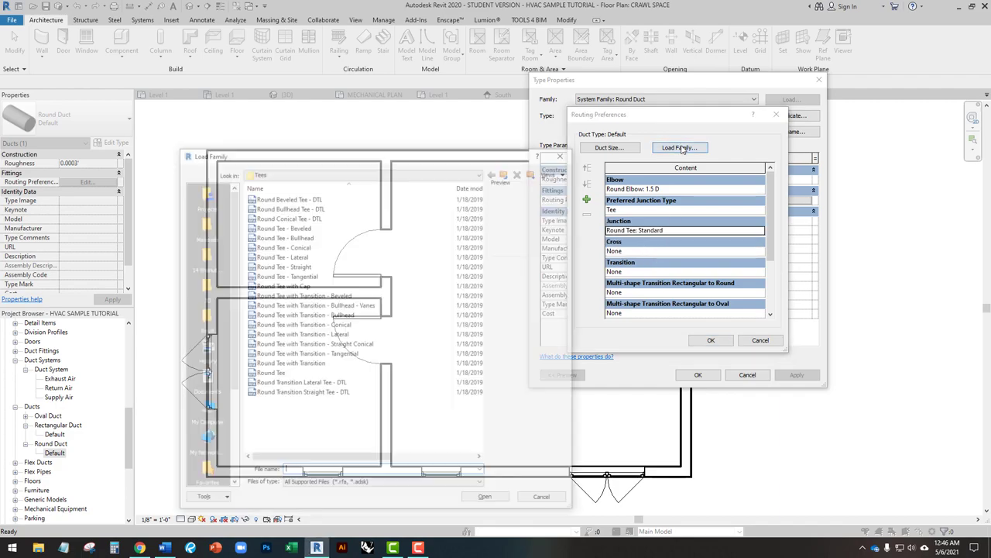
click(506, 172)
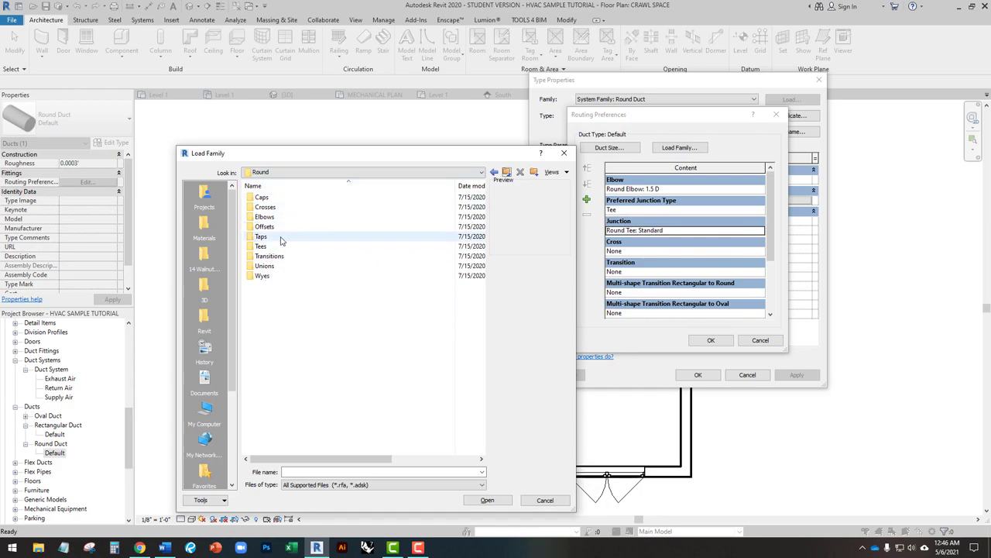
double_click(275, 207)
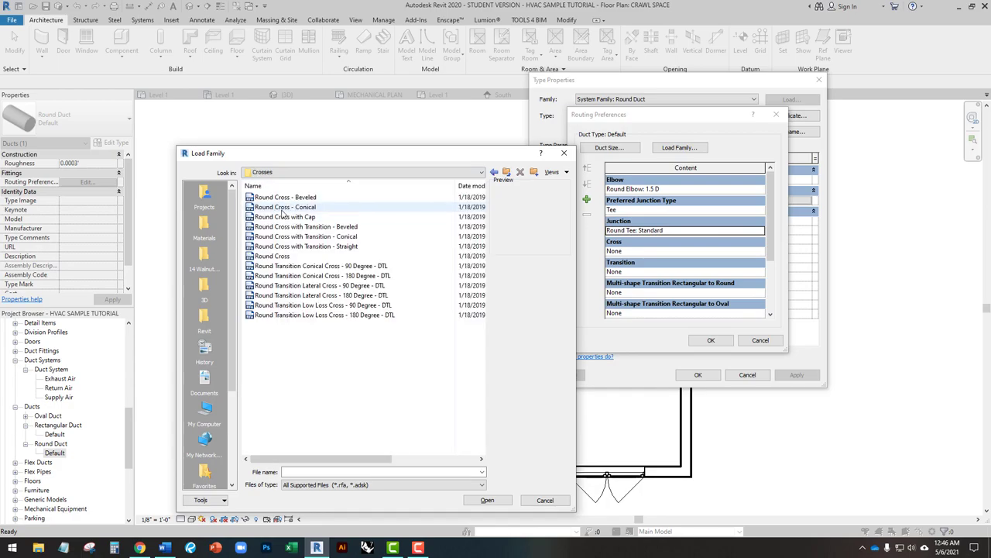
click(277, 200)
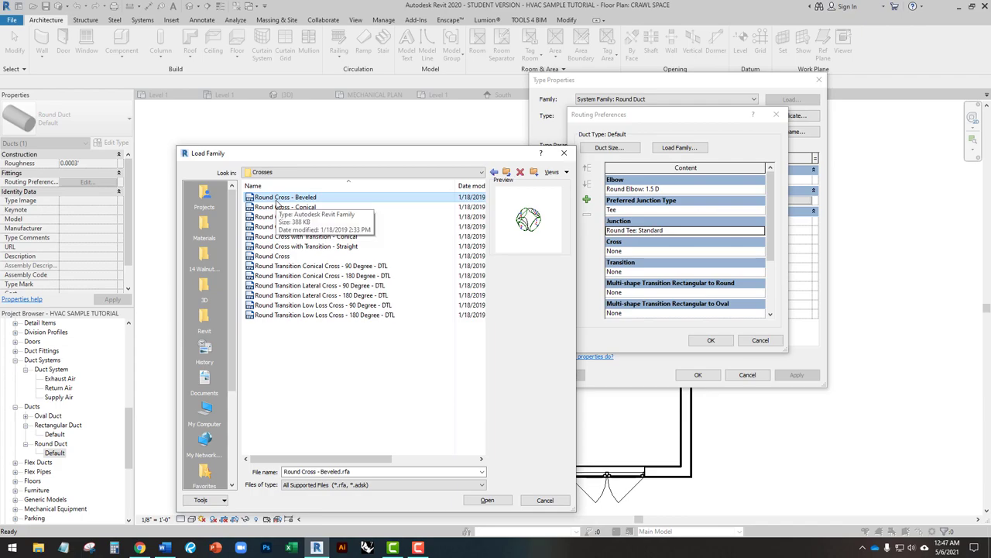
click(280, 207)
click(281, 218)
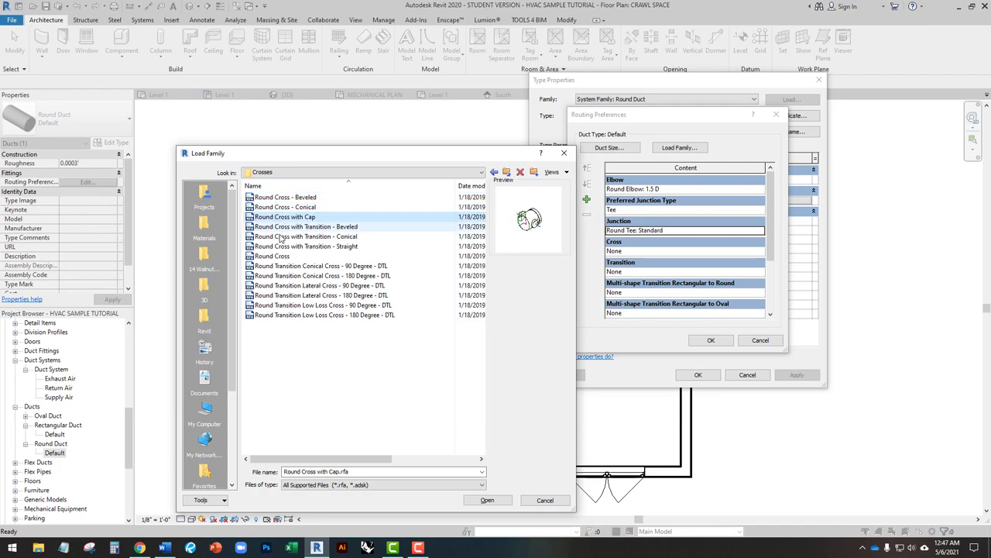
click(283, 256)
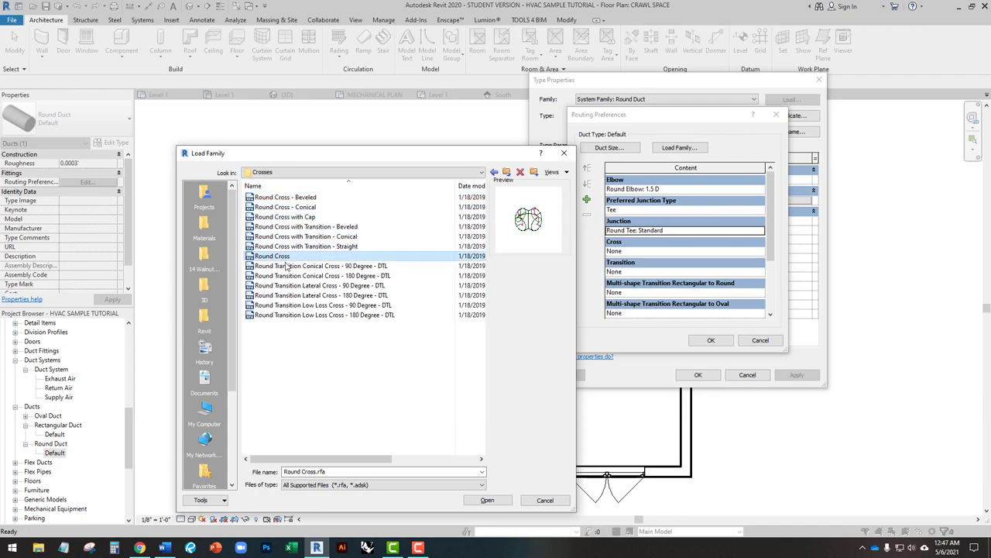
click(485, 500)
Set the round duct's cross fitting to Round Cross: Standard.
click(685, 252)
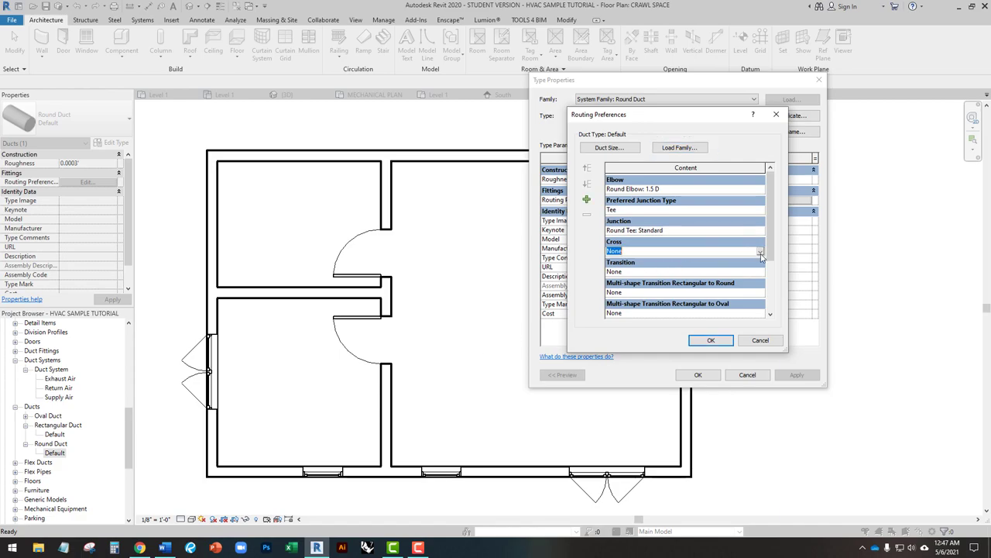
click(762, 251)
click(655, 271)
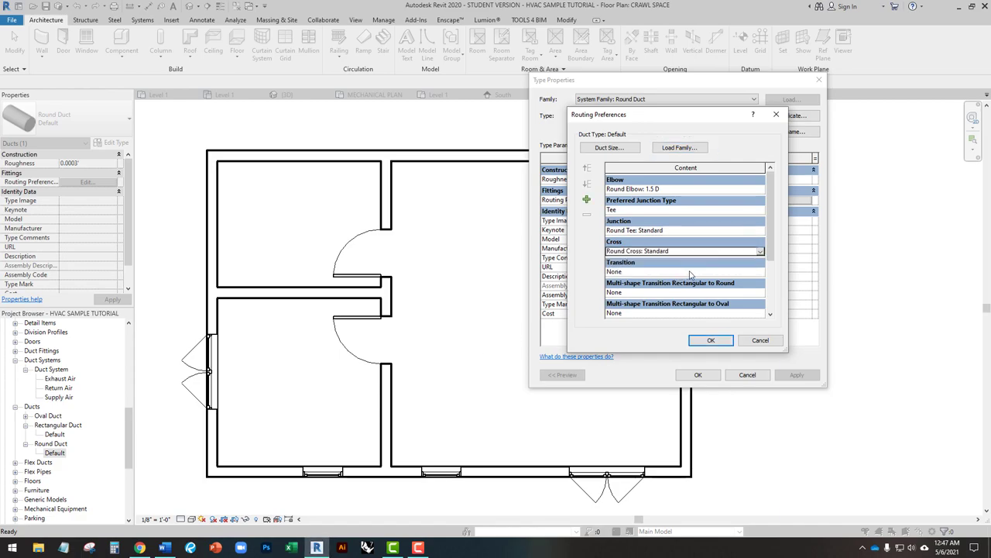
Load the Round Transition - Angle family from the round fittings' Transitions folder.
click(721, 271)
click(691, 148)
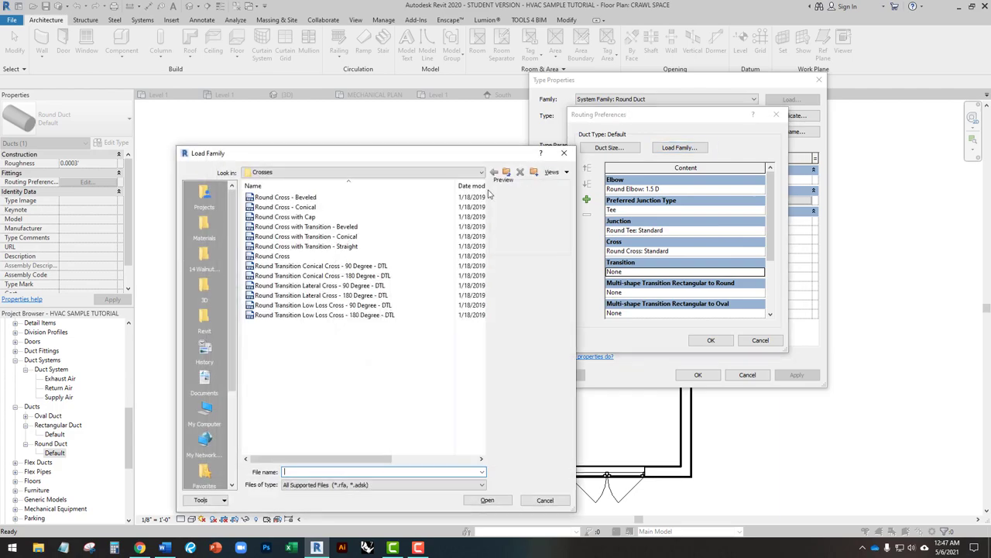
click(507, 172)
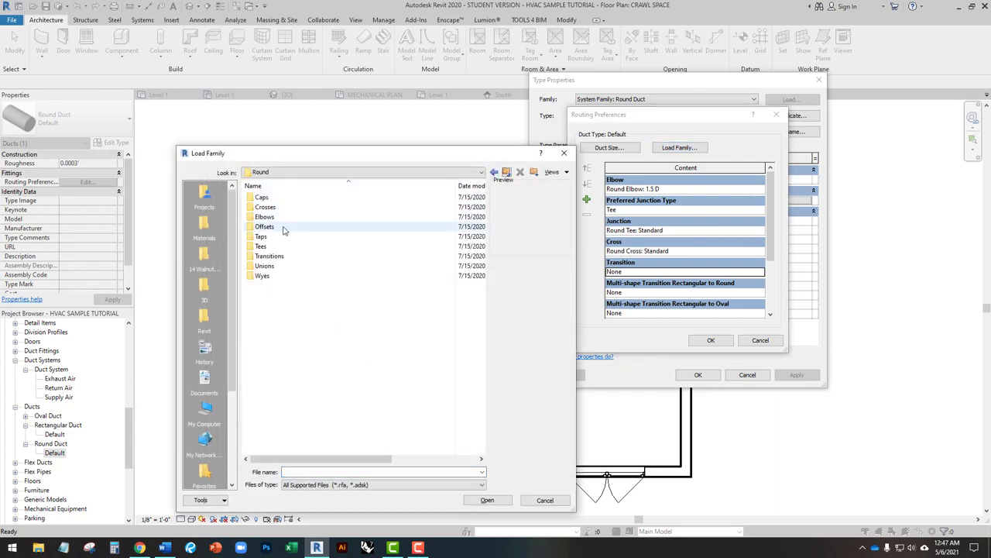
double_click(271, 255)
click(283, 219)
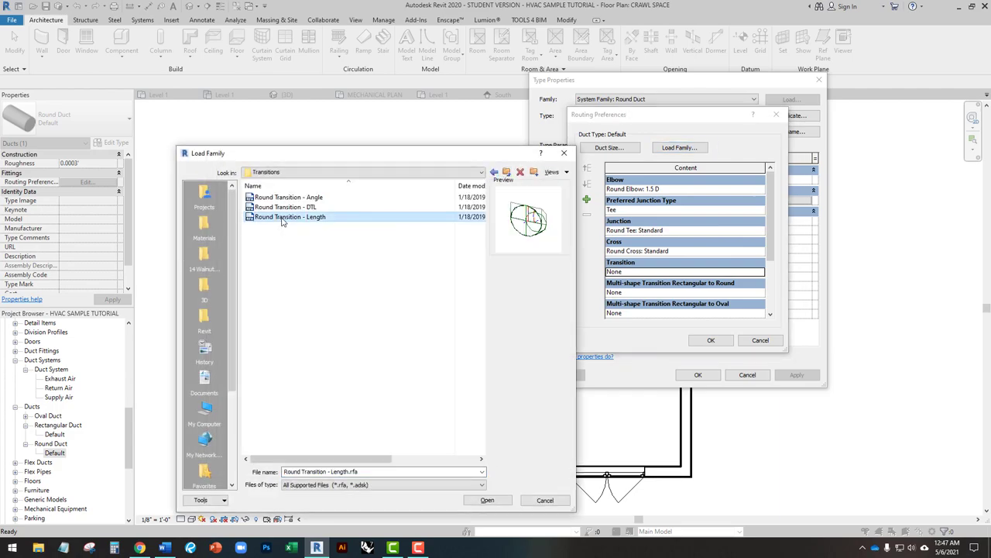
click(286, 207)
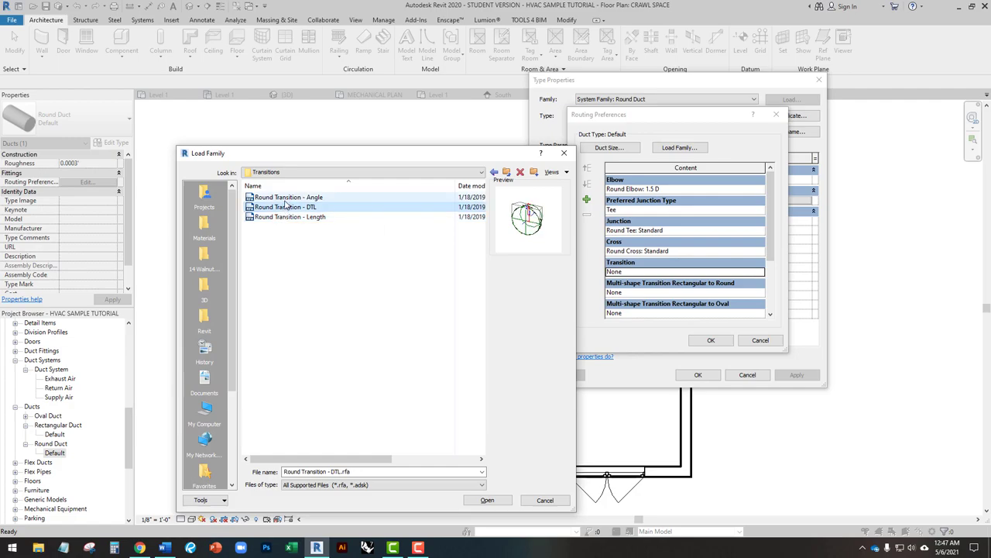
click(286, 198)
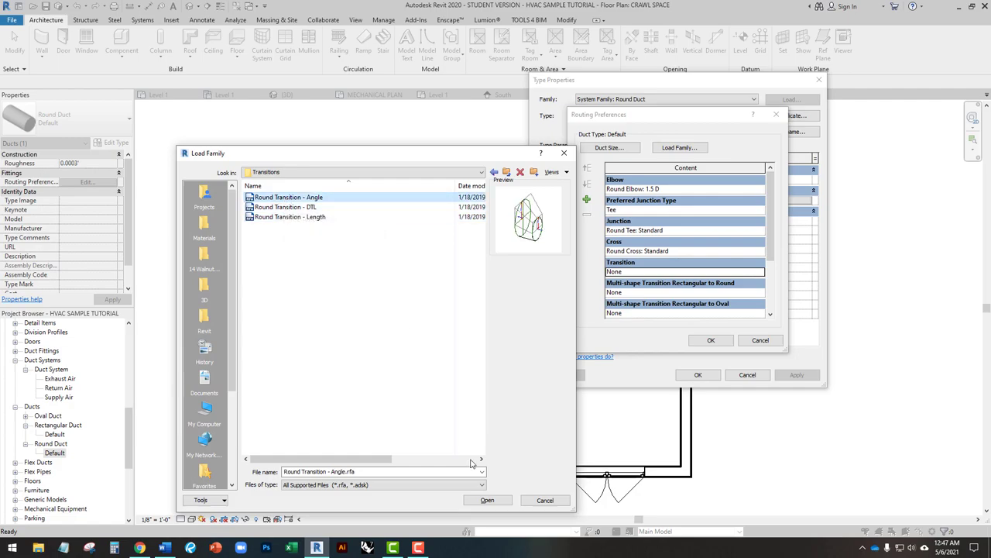
click(487, 499)
Set the round duct's transition fitting to Round Transition - Angle: 45 Degree.
click(651, 269)
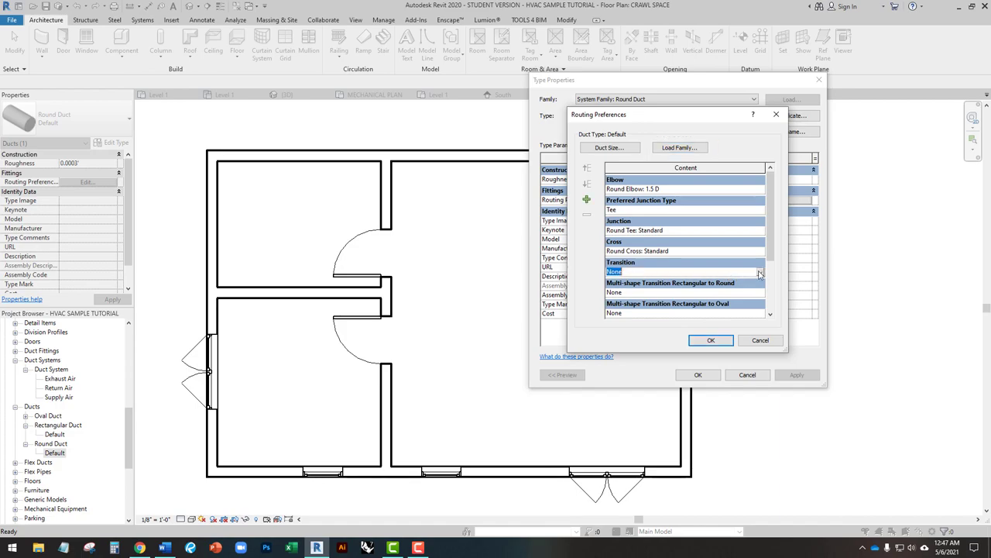
click(649, 271)
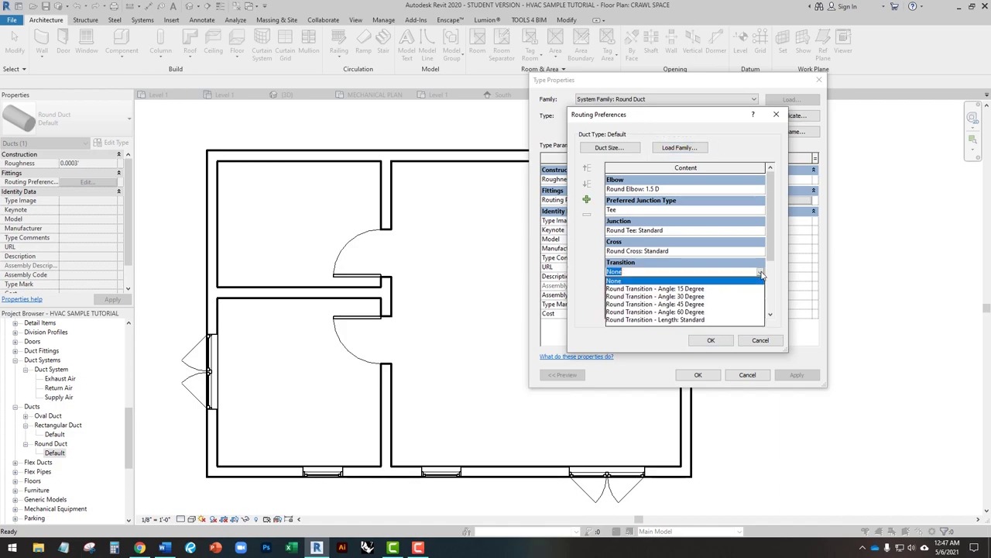
click(655, 304)
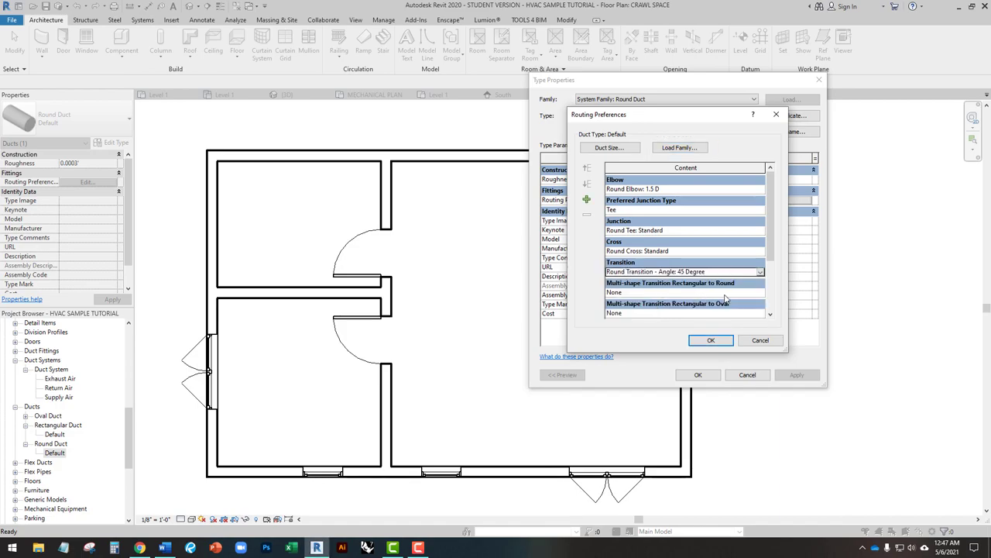
Load the Rectangular to Round Transition - Angle family from the multi-shape fittings' Transitions folder for the round duct.
click(733, 293)
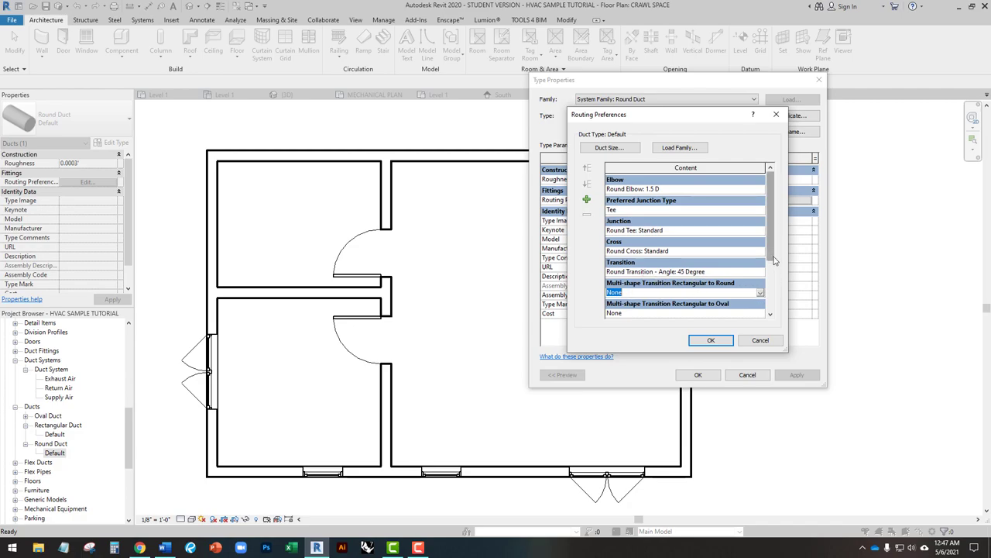
drag(771, 261, 772, 302)
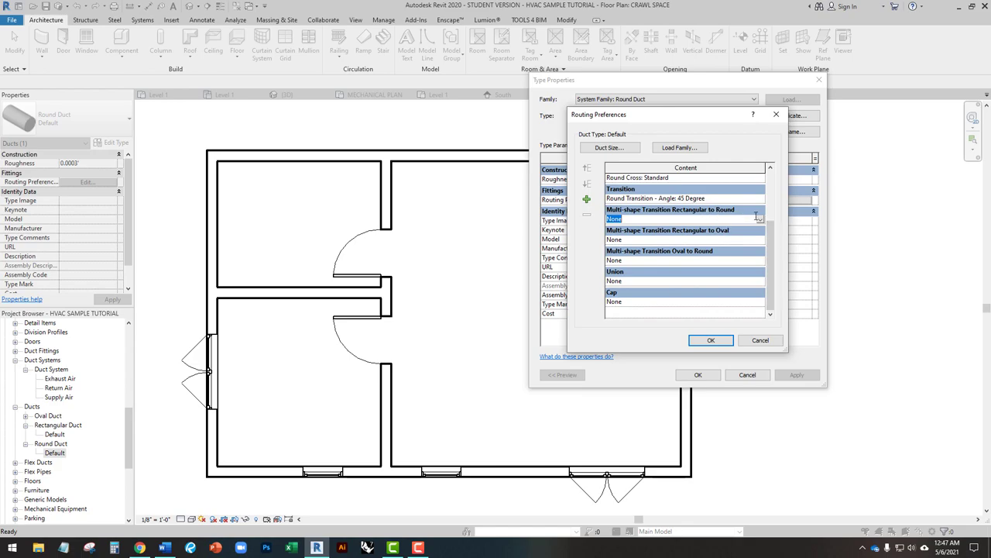
click(680, 147)
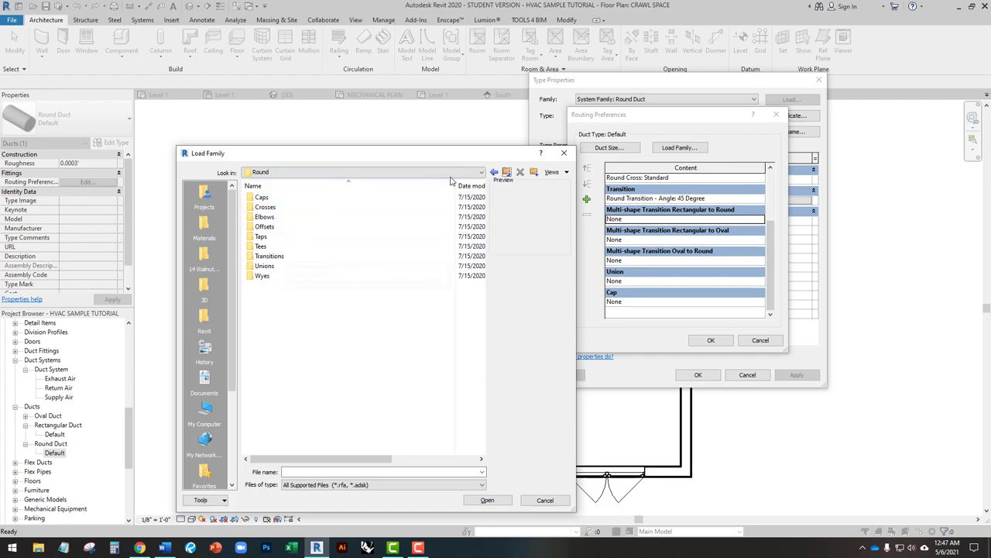
click(507, 171)
double_click(303, 196)
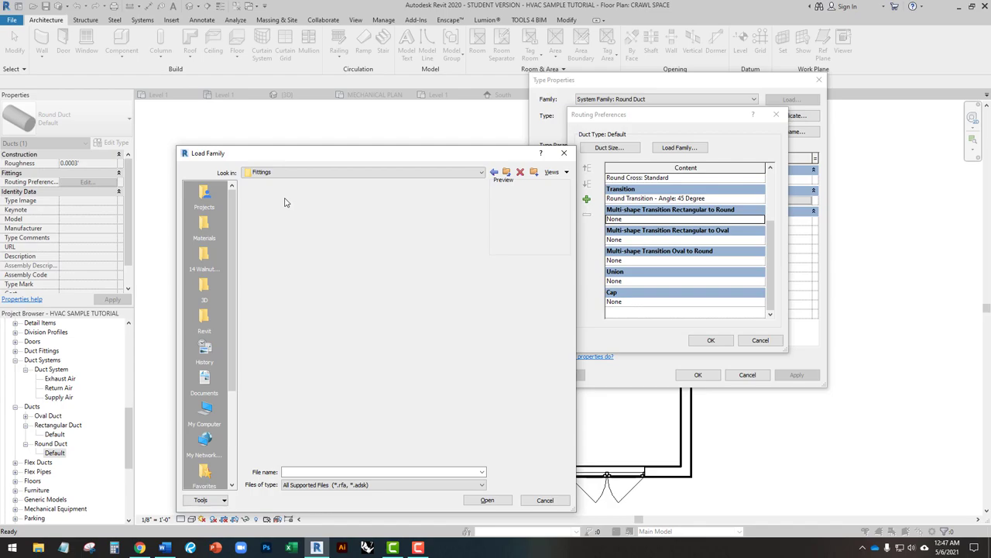
double_click(273, 222)
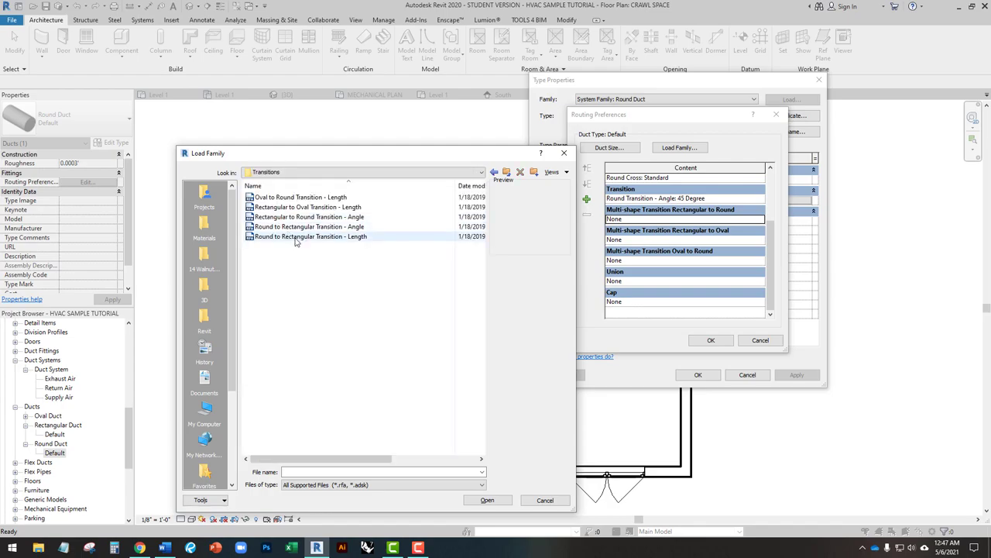
click(315, 221)
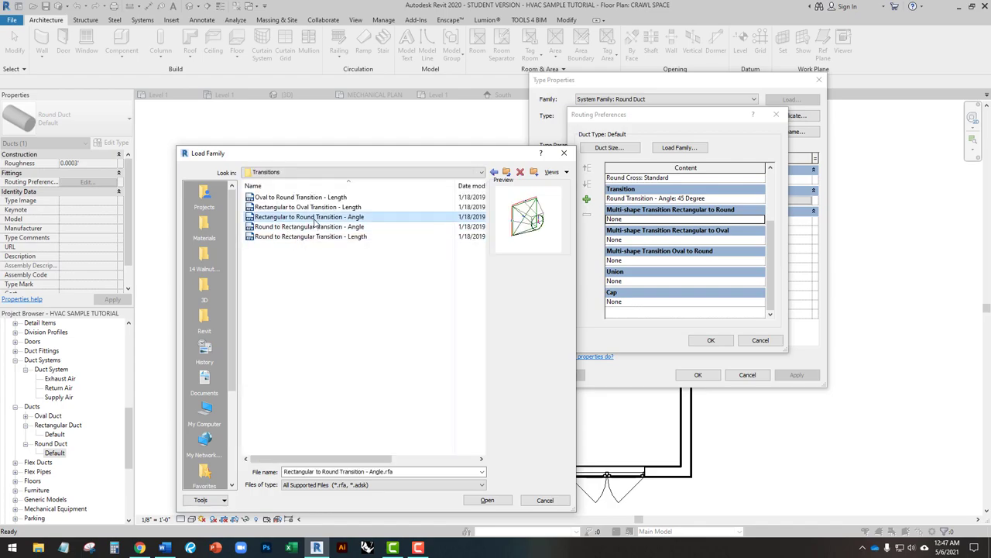
click(508, 502)
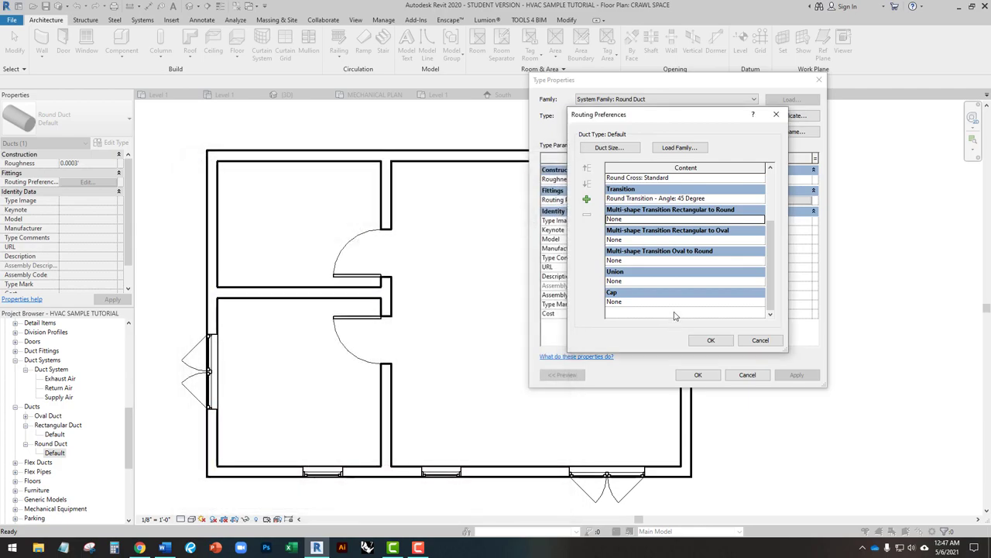
Set the round duct's rectangular-to-round multi-shape transition to Rectangular to Round Transition - Angle: 45 Degree.
click(744, 219)
click(760, 220)
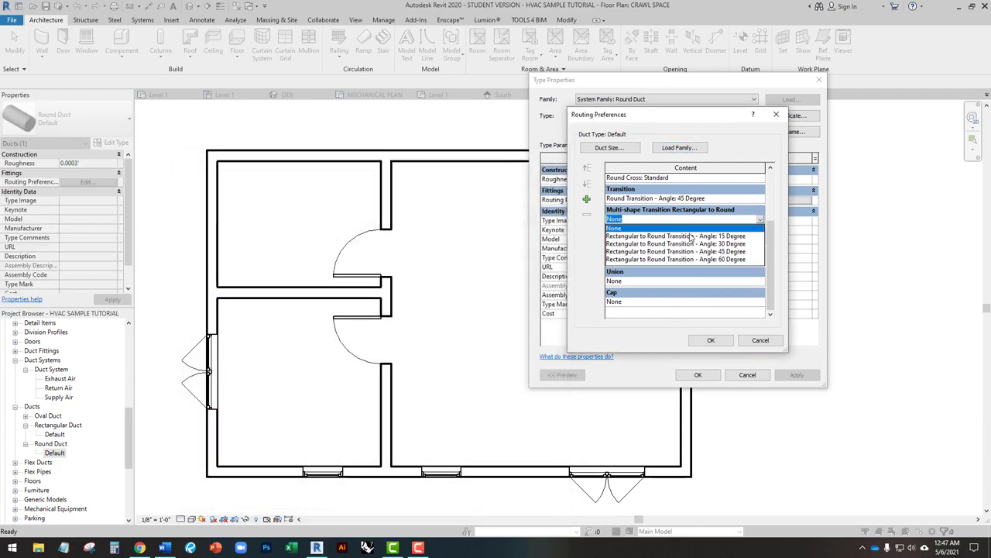
click(681, 251)
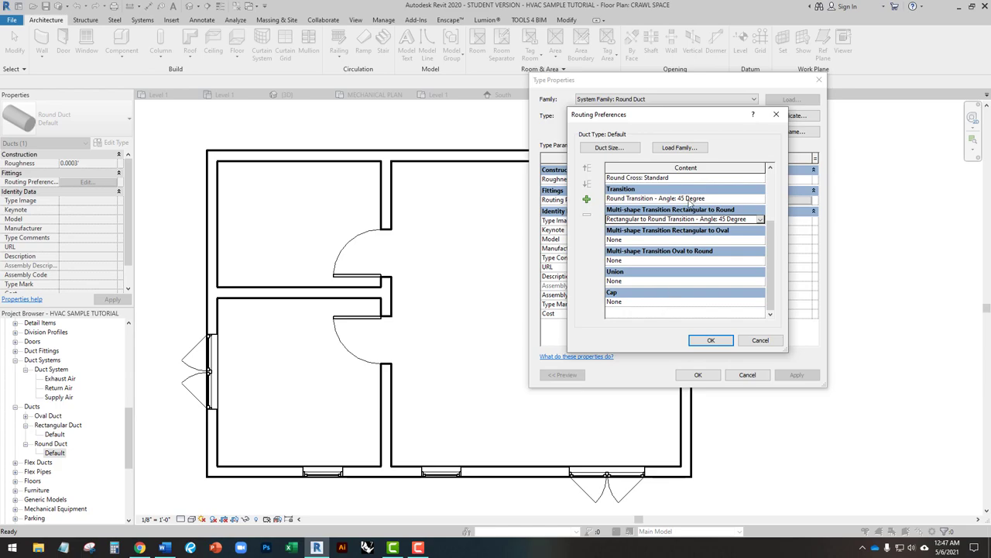
Load the Round Endcap family from the round duct fittings' Caps folder.
click(686, 150)
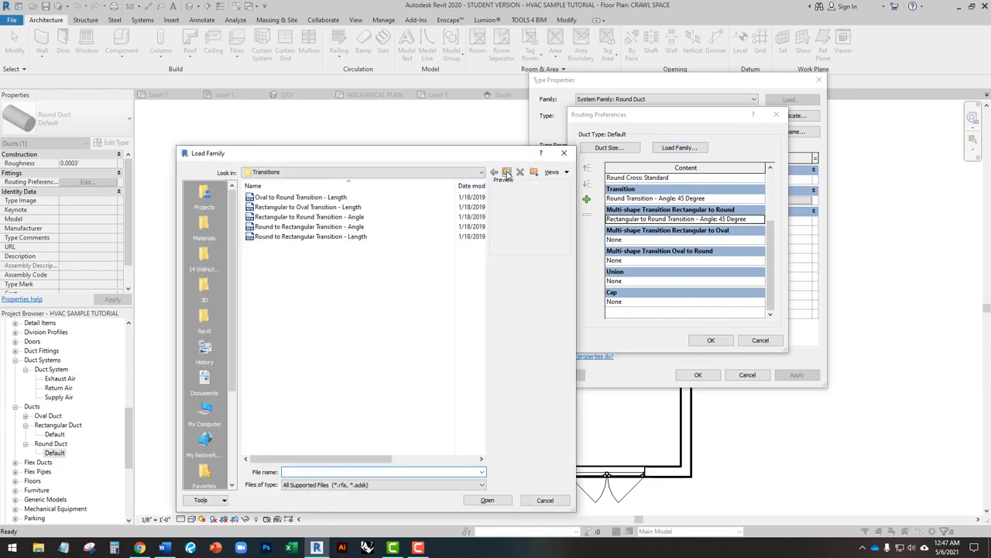
click(507, 172)
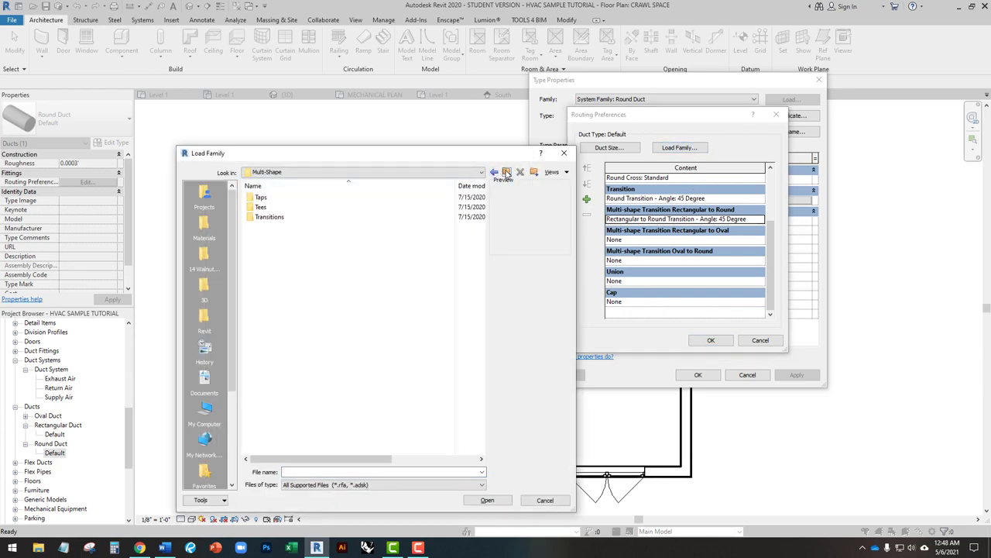
click(508, 172)
double_click(263, 227)
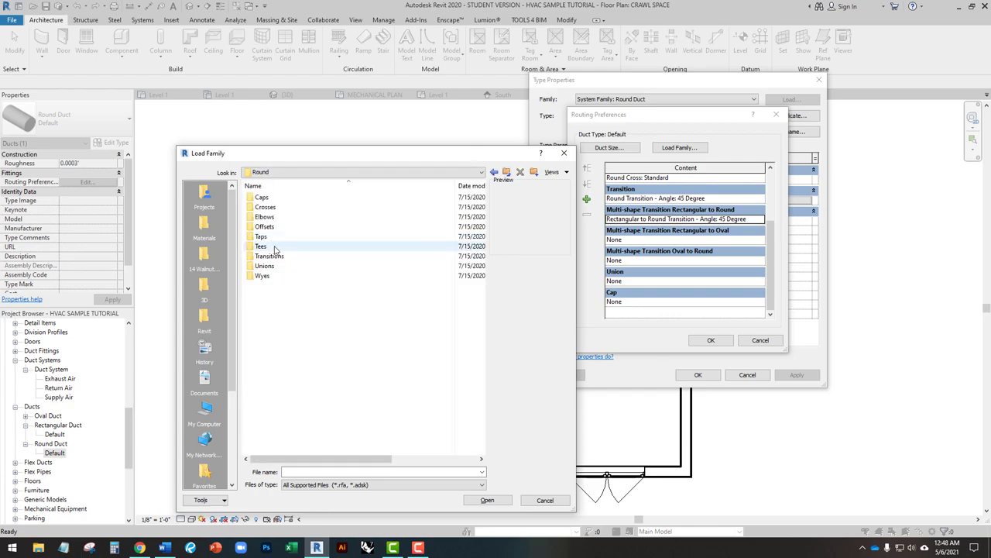
double_click(266, 197)
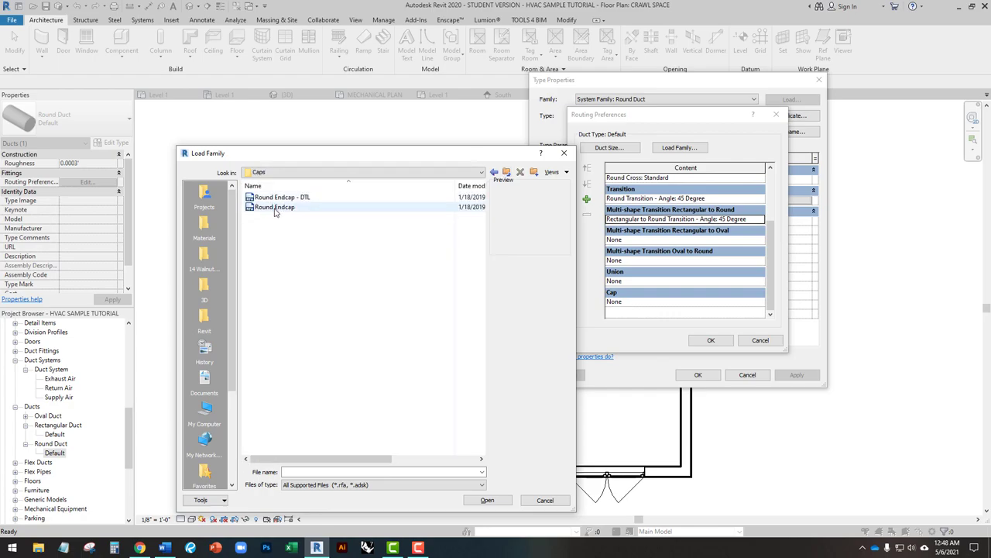
click(275, 207)
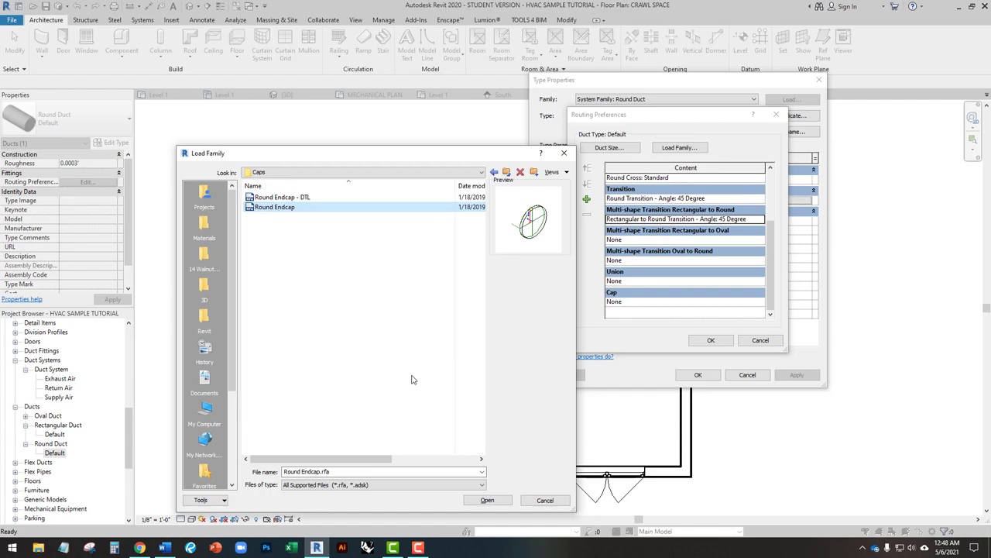
click(487, 500)
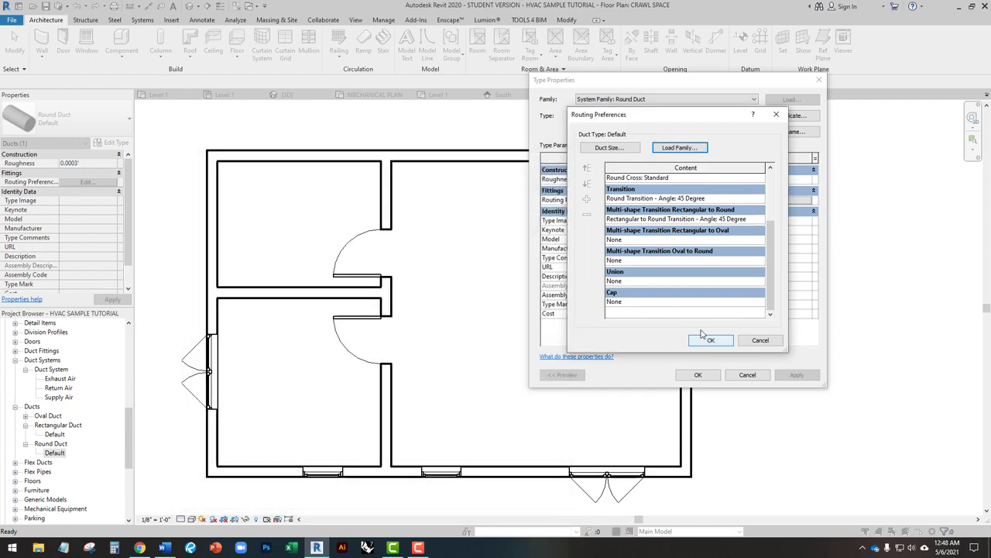
Set the round duct's cap to Round Endcap: Standard and accept the routing preferences and type properties.
click(743, 301)
click(761, 303)
click(633, 320)
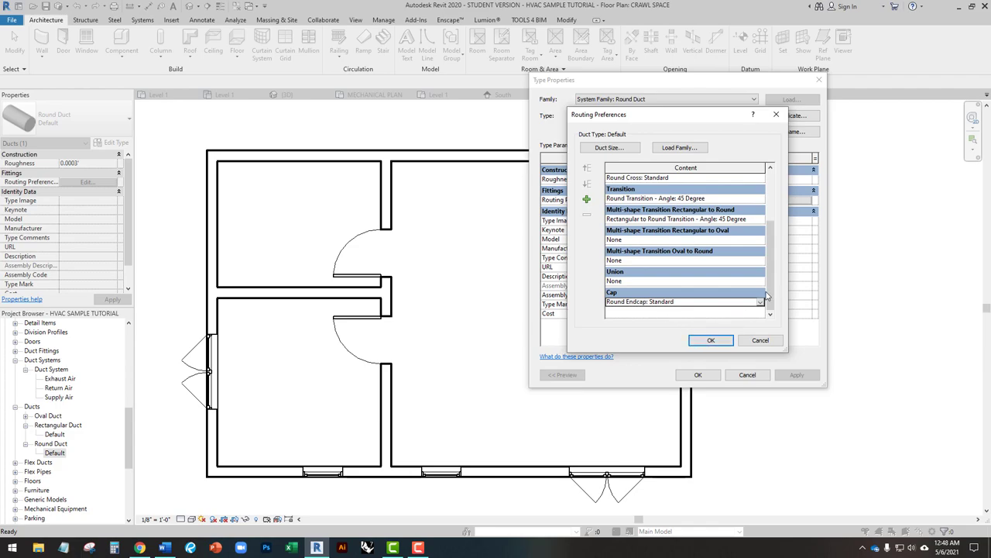
drag(773, 294, 773, 254)
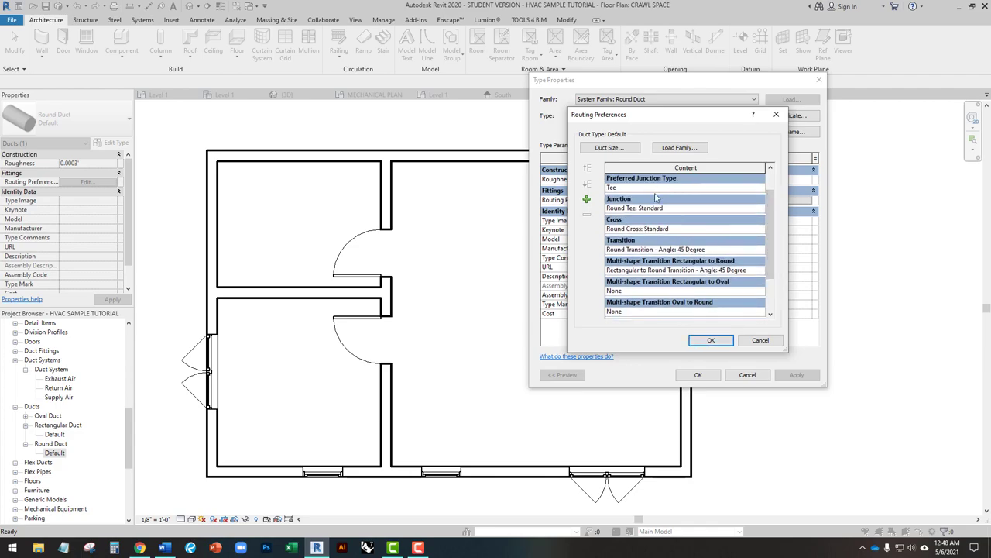
click(710, 340)
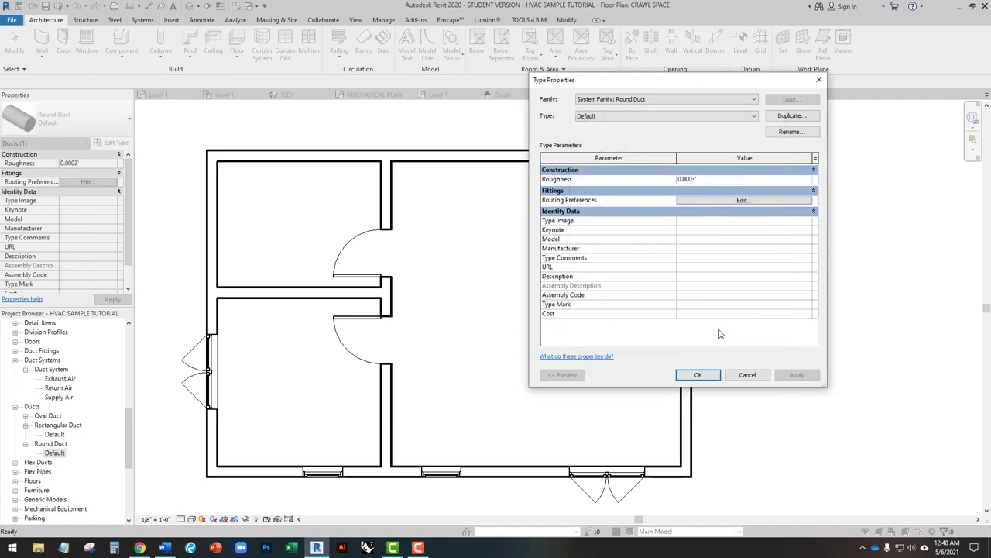
click(696, 376)
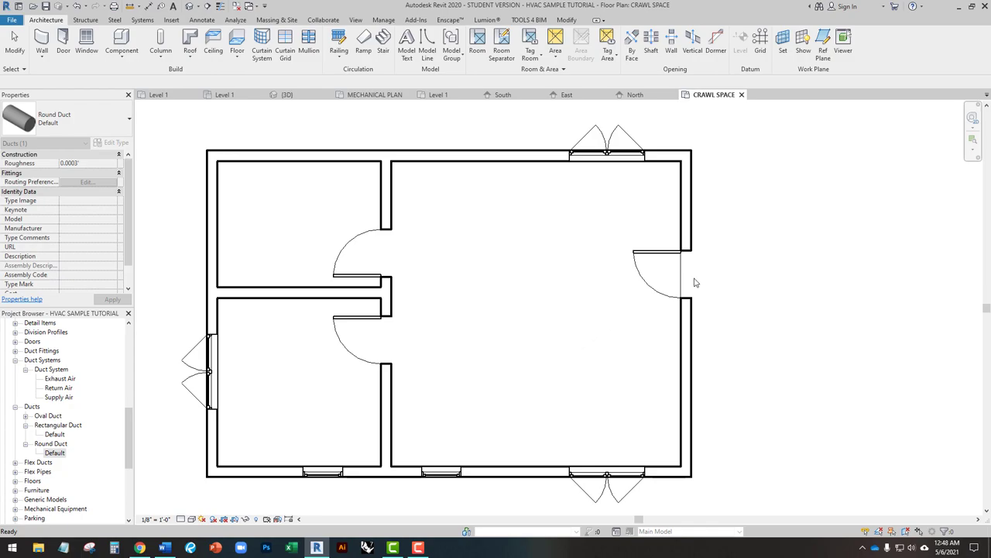
key(Escape)
key(Escape)
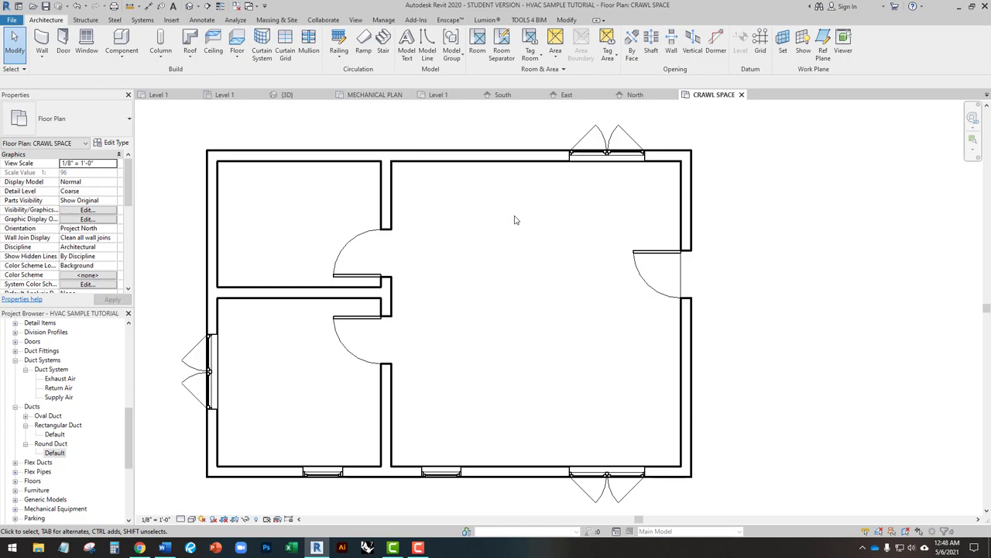
Check the HVAC plan outline in Word, and browse for families to load in the US Imperial library's Mechanical/MEP/Air-Side Components/Air Terminals folder.
click(163, 547)
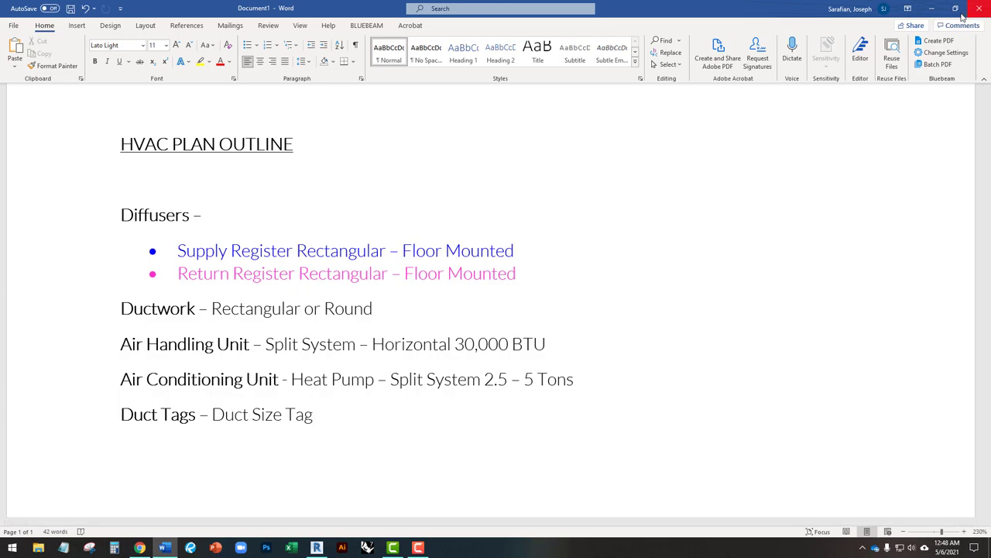
click(934, 12)
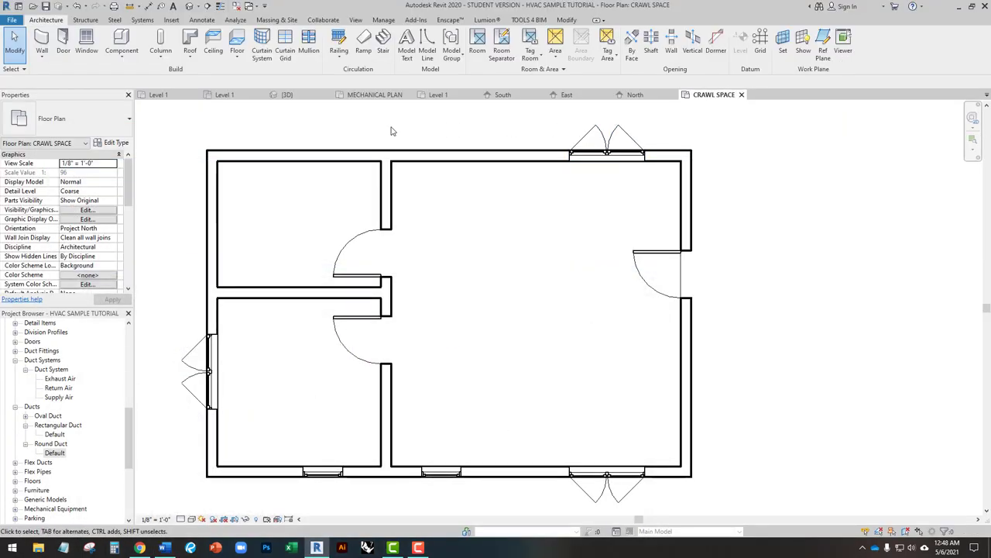
click(169, 21)
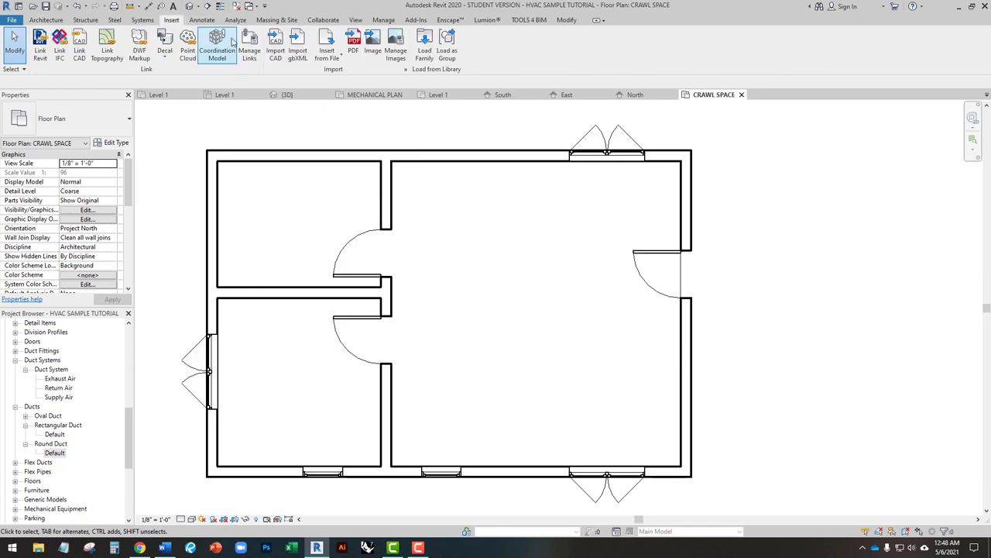
click(424, 48)
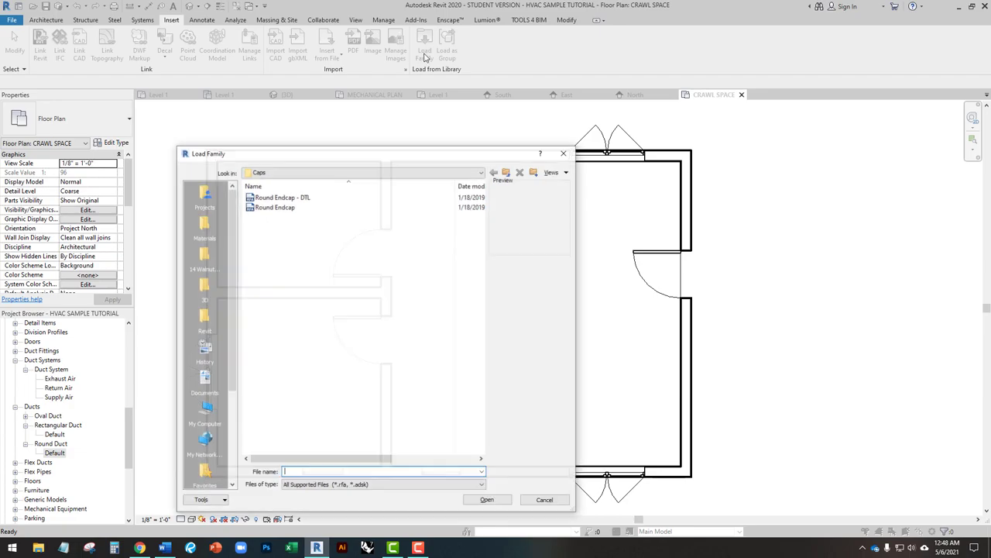
click(507, 173)
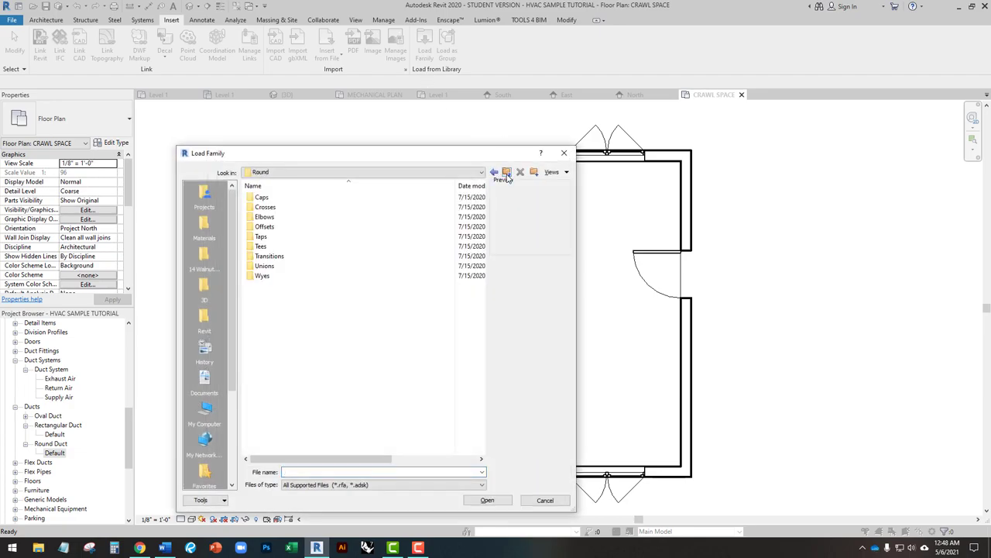
click(507, 173)
click(506, 173)
click(507, 174)
click(494, 173)
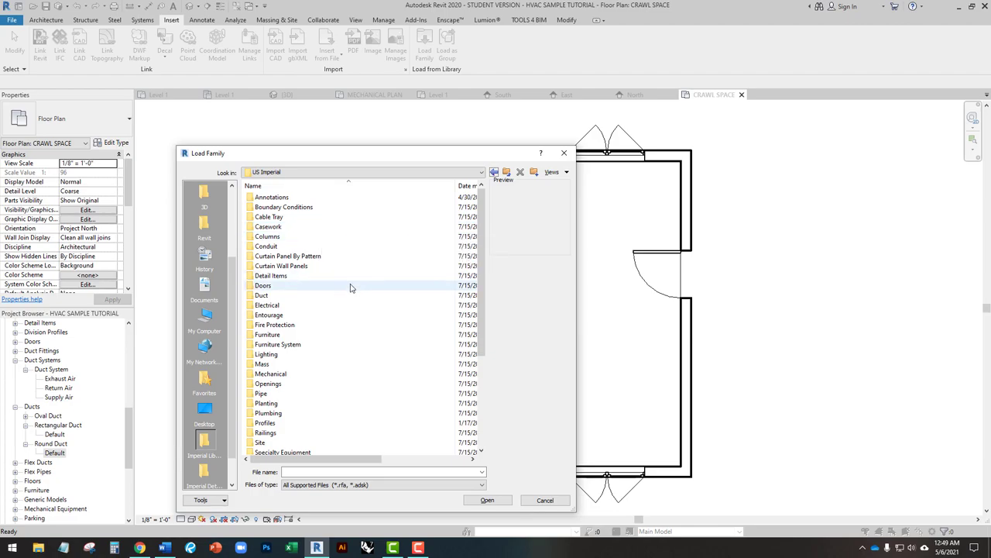
double_click(279, 374)
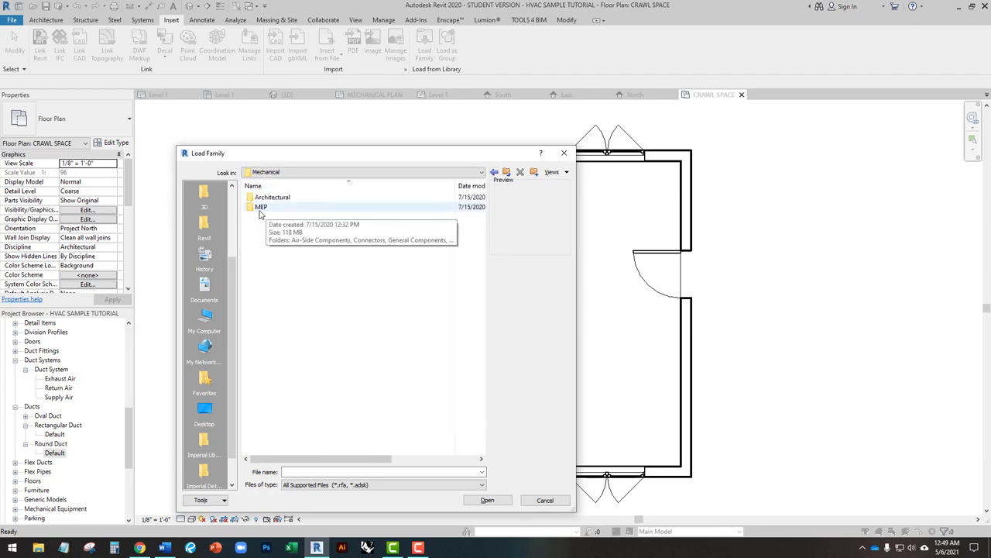
double_click(263, 209)
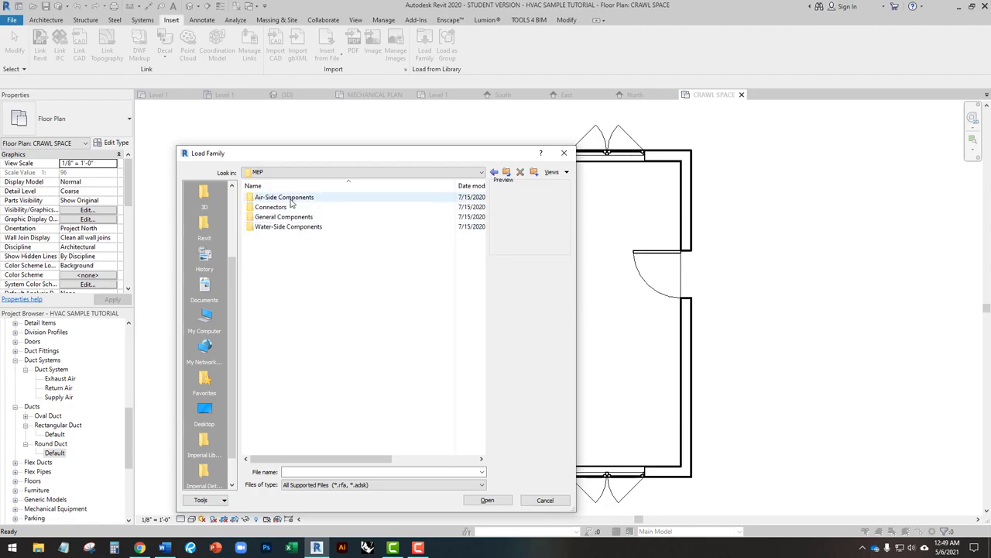
double_click(292, 200)
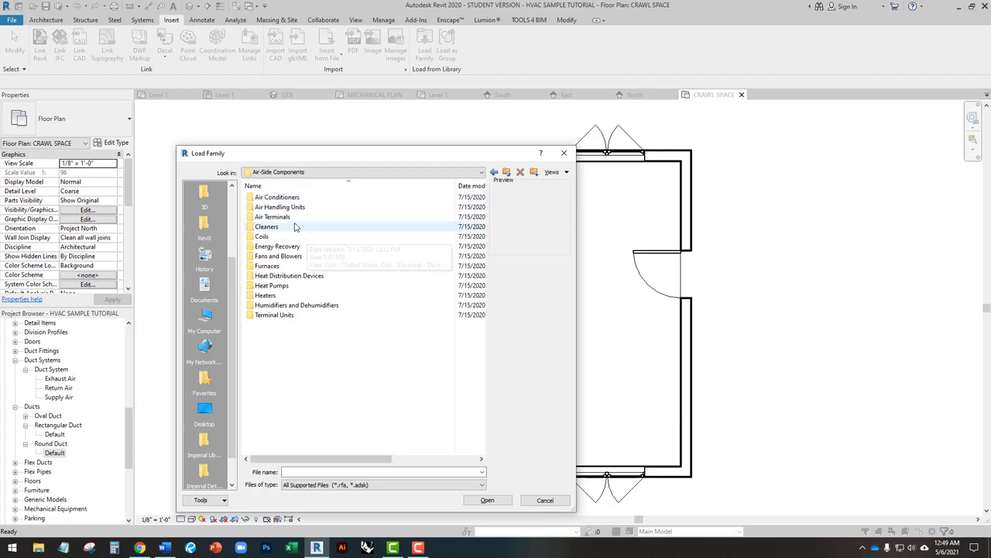
double_click(275, 217)
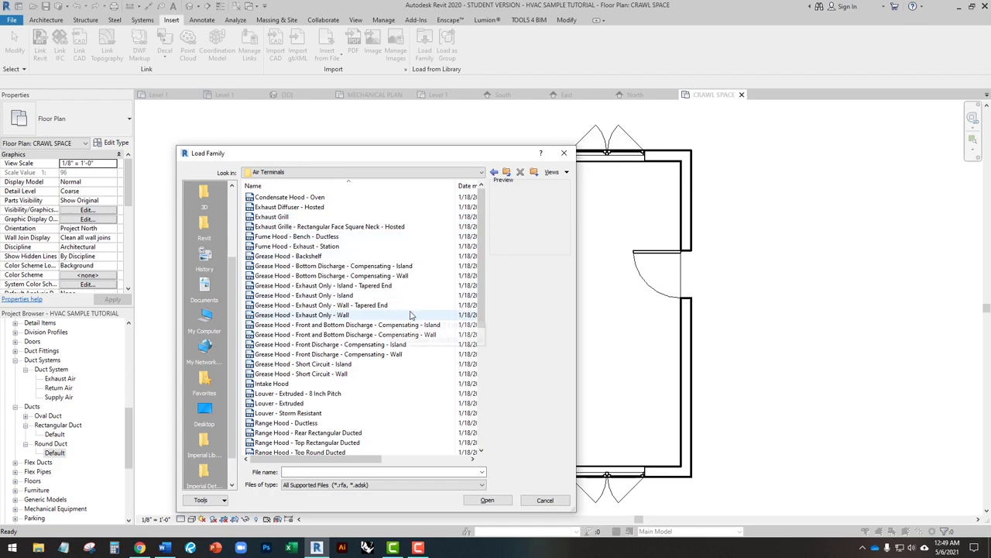
Load the Supply Register - Rectangular - Floor Mounted and Return Register - Rectangular - Floor Mounted families together, checking their names against the Word outline.
drag(480, 314, 475, 350)
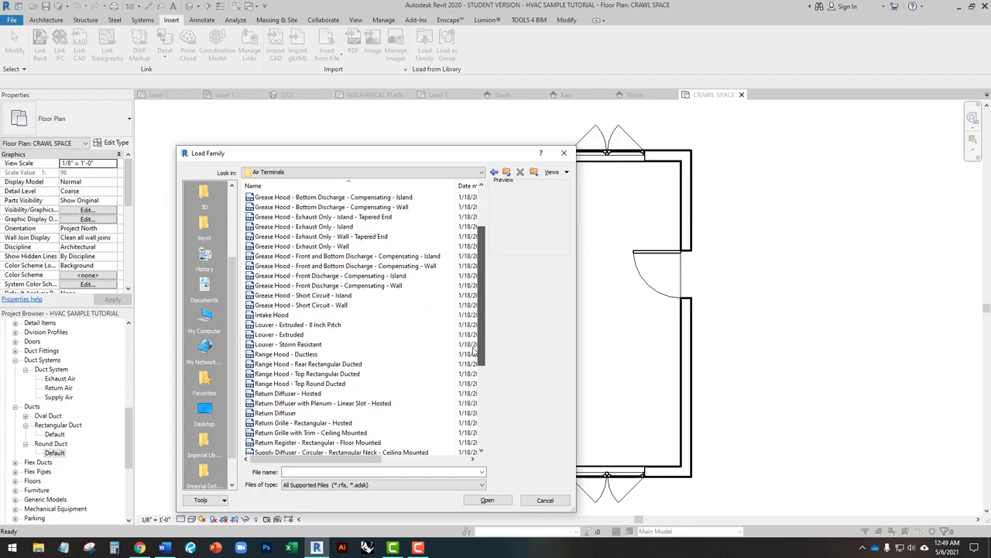
drag(475, 350, 479, 451)
click(165, 548)
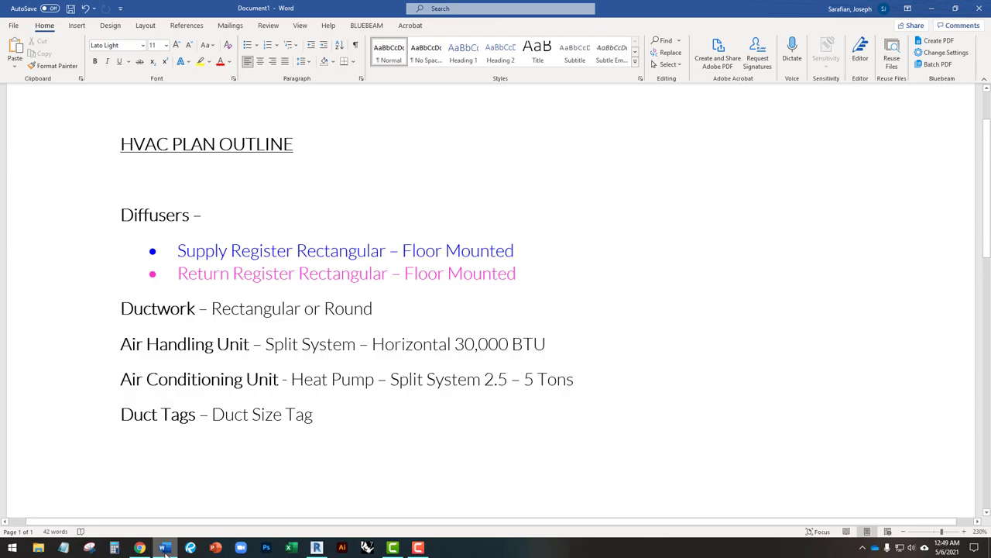
click(164, 548)
click(309, 443)
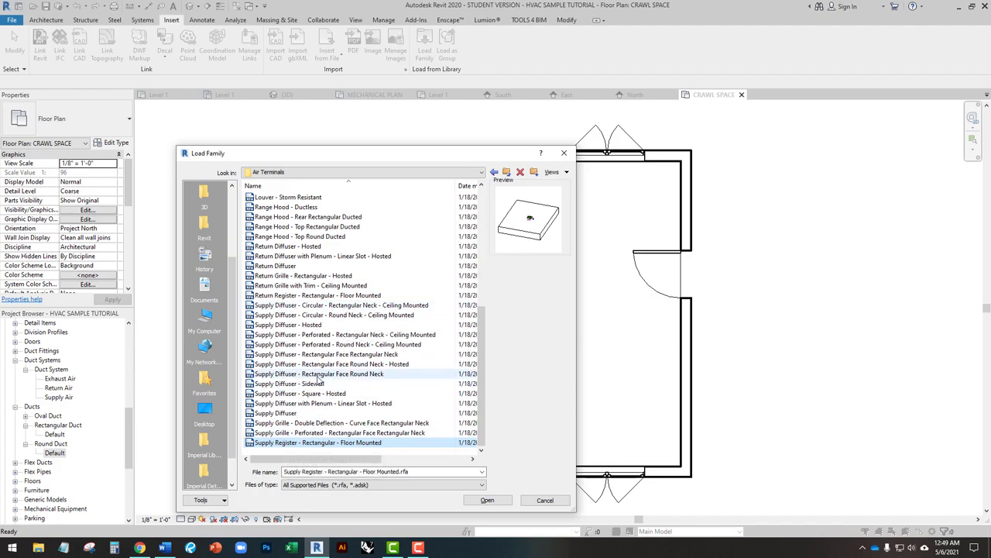
scroll(319, 379, up, 2)
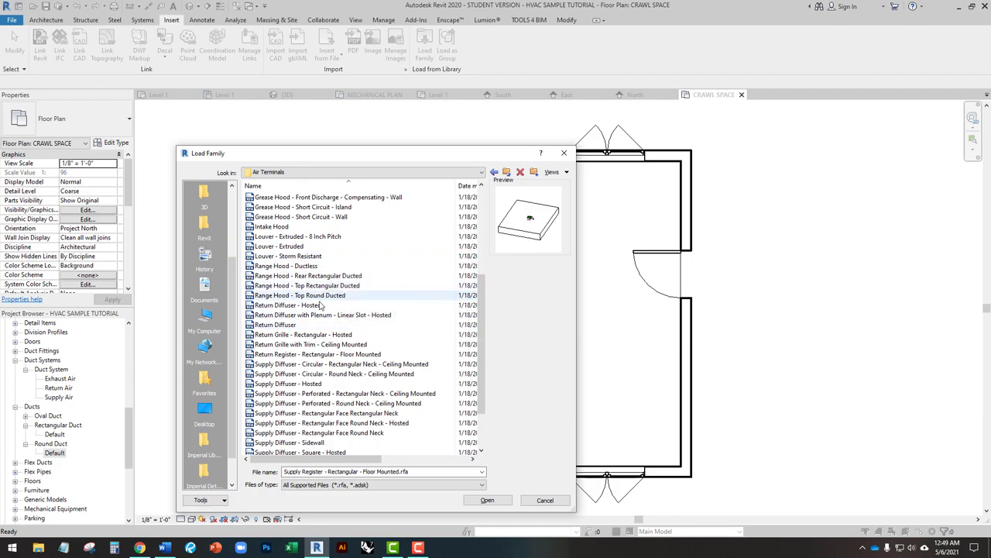
click(308, 354)
scroll(364, 368, down, 2)
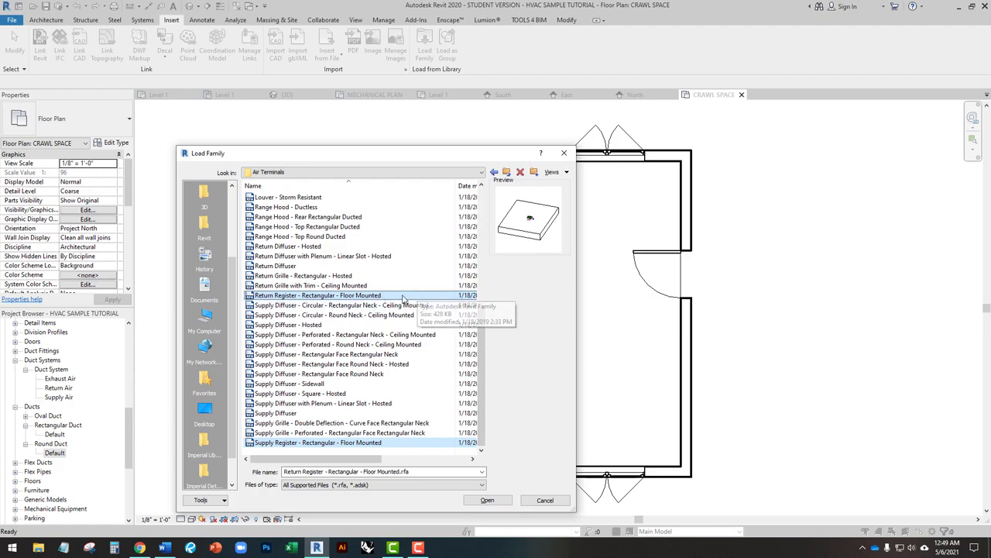
click(488, 502)
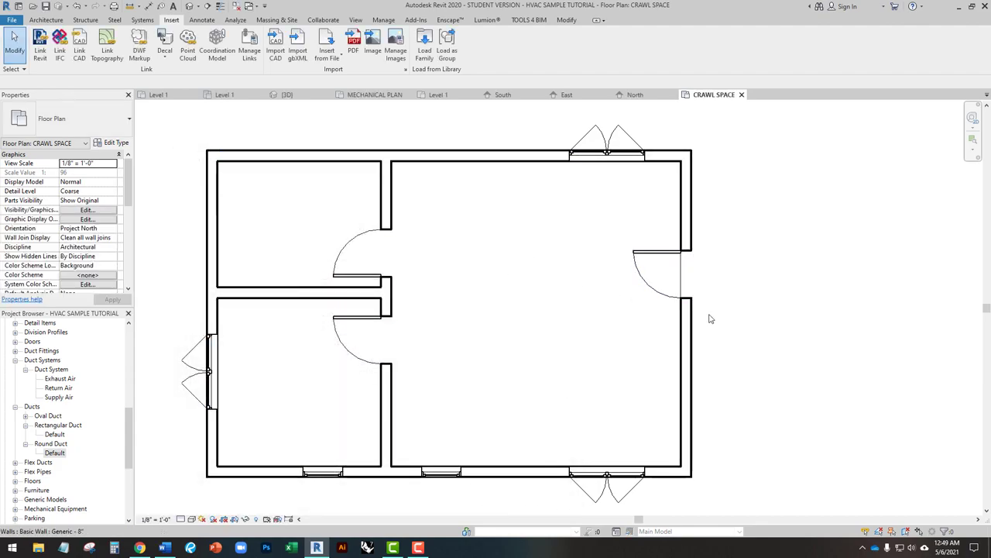
Start placing a component using the 8"x4" Supply Register - Rectangular - Floor Mounted type, with placement set to a face.
middle_drag(748, 313, 778, 299)
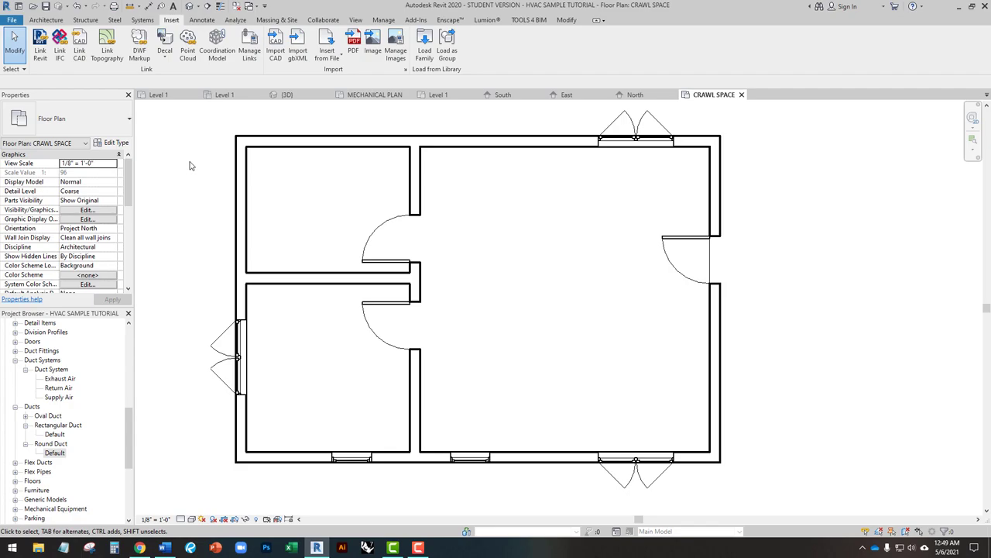
key(c)
key(m)
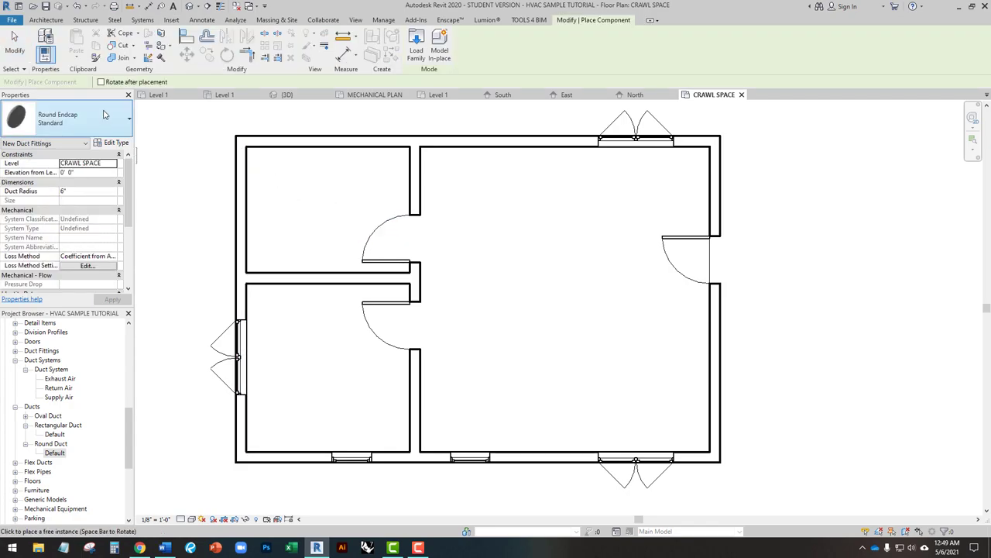
click(85, 118)
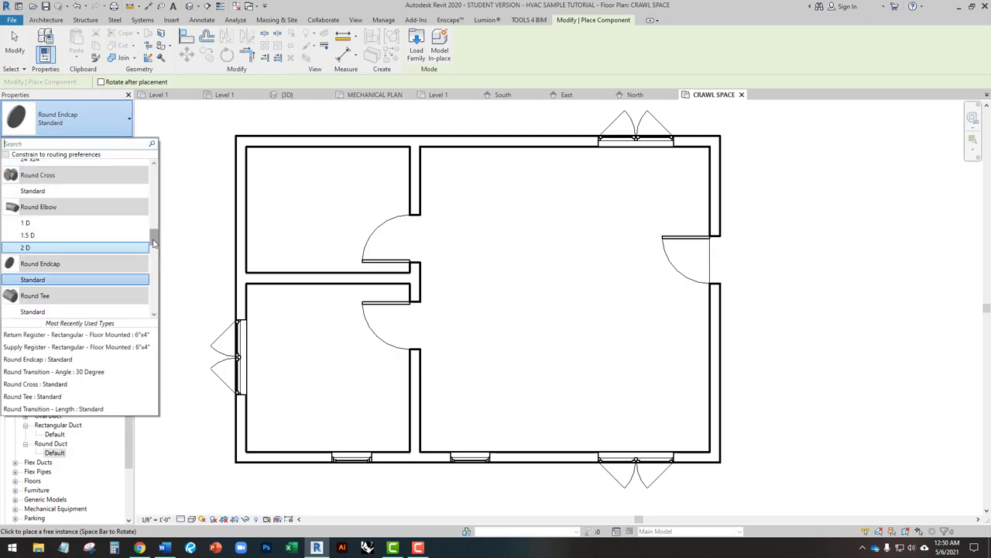
mouse_move(154, 238)
mouse_down()
mouse_move(155, 267)
mouse_move(148, 252)
mouse_up()
text(REG)
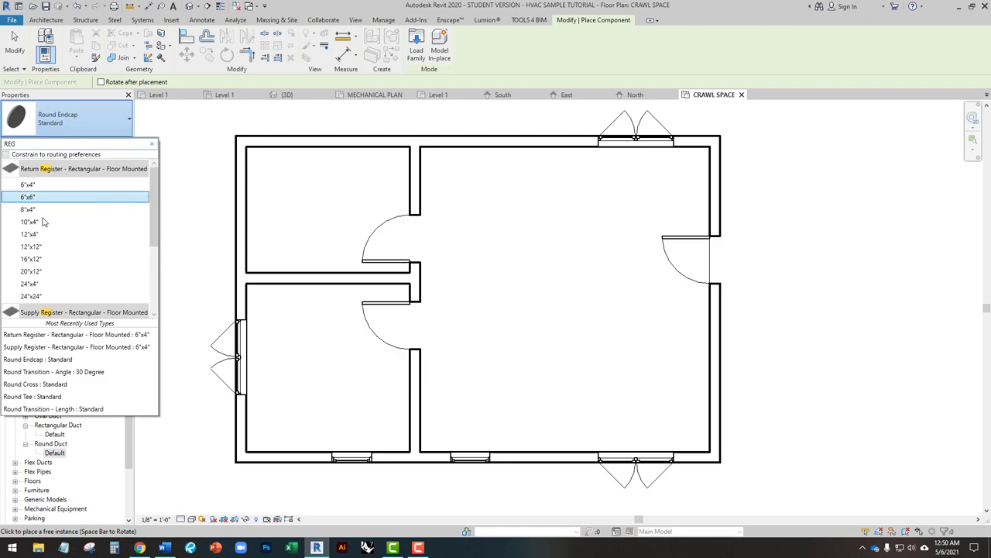
scroll(63, 310, down, 1)
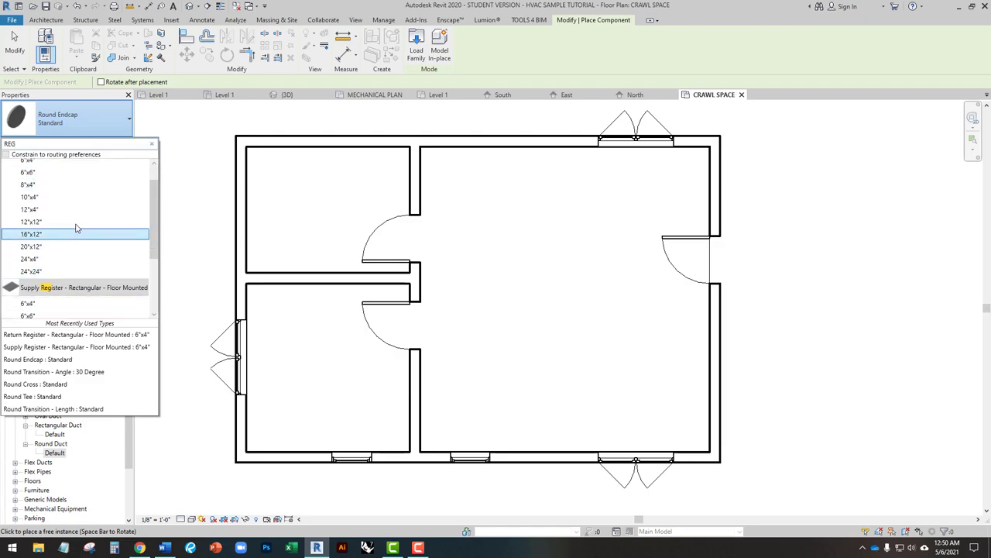
scroll(86, 278, down, 2)
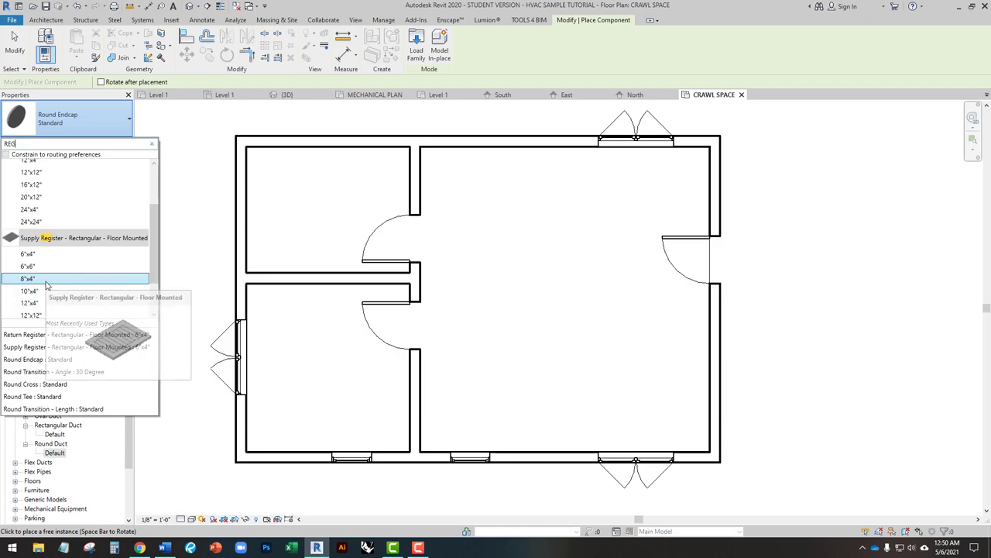
click(45, 280)
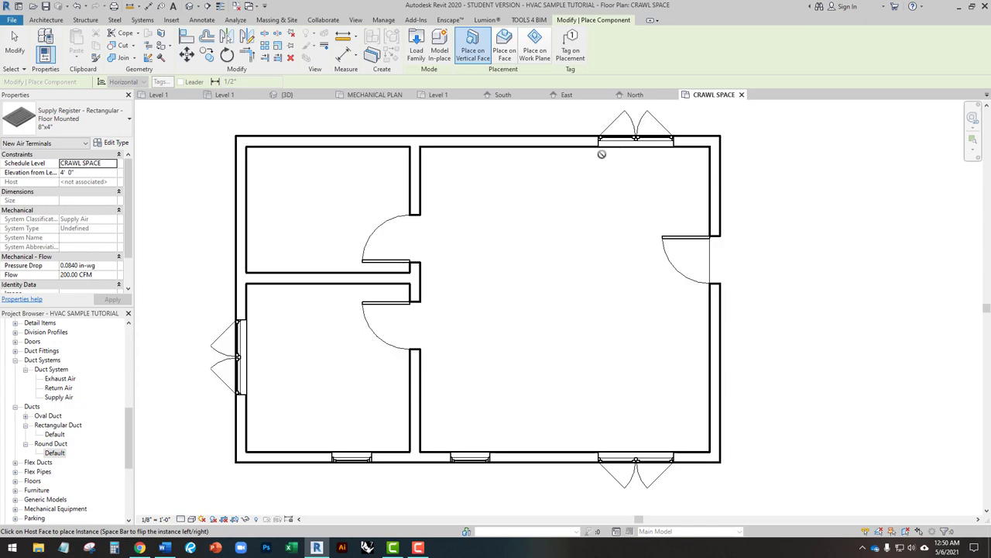
click(505, 54)
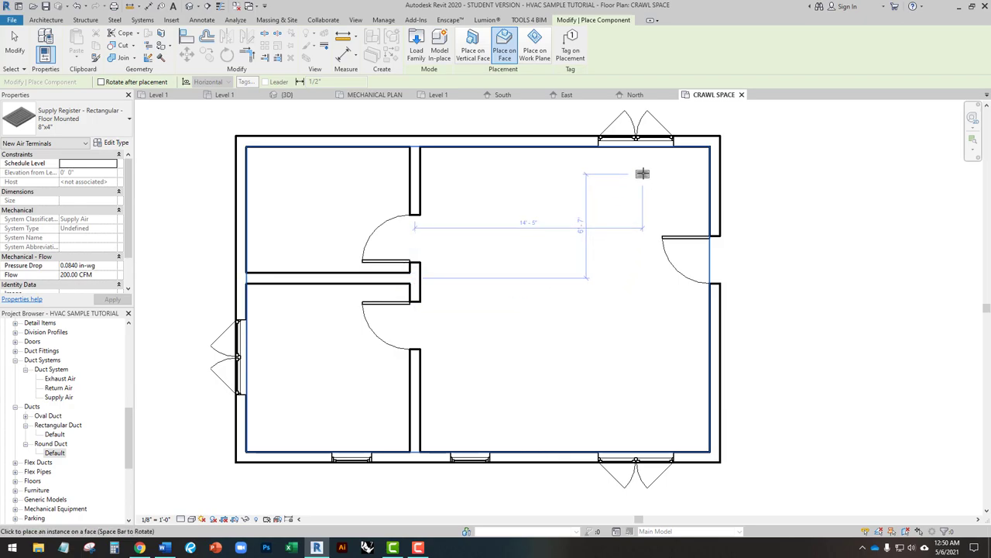
Place three supply registers in the large room: two at the double windows about 14' from the partition, one at the small window about 3'-7" from it.
scroll(641, 165, up, 2)
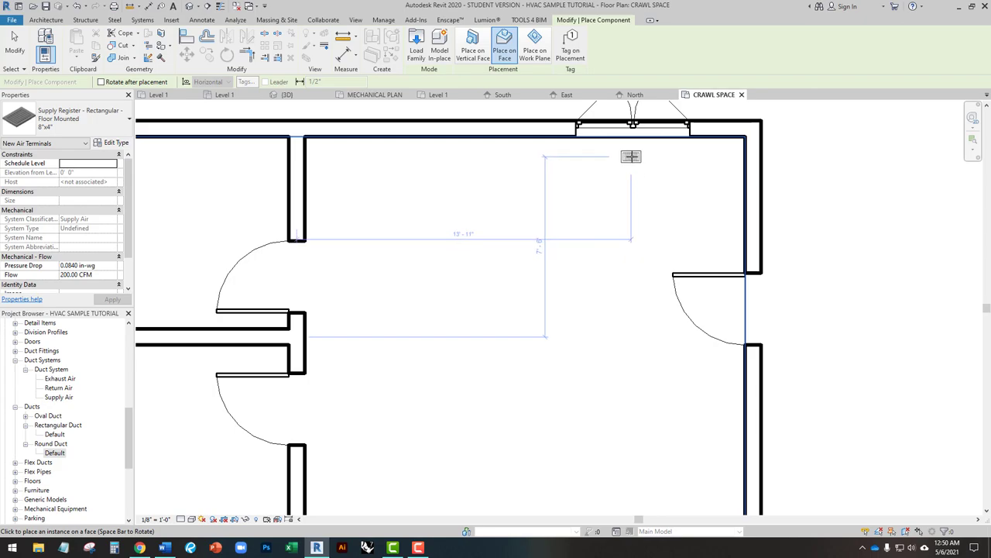
click(633, 159)
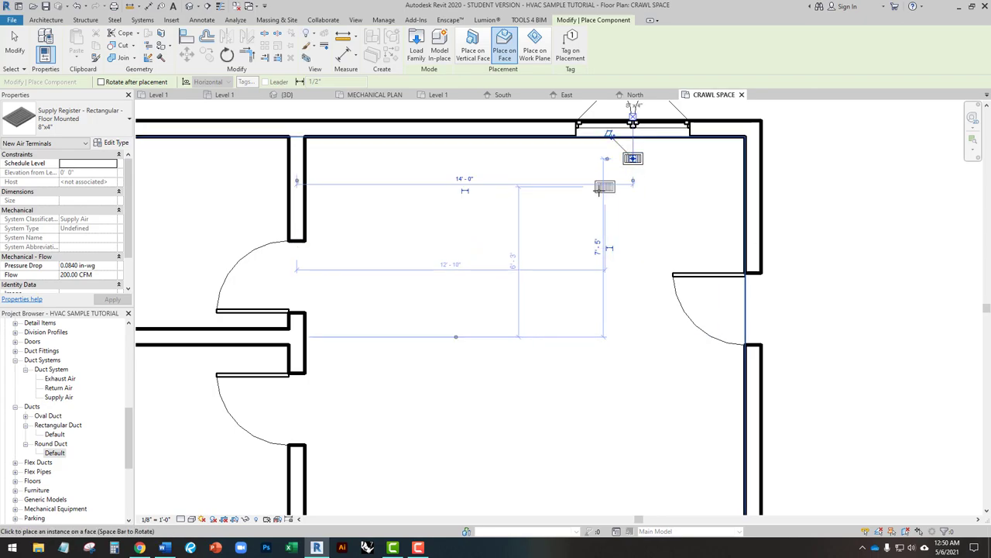
scroll(596, 161, down, 4)
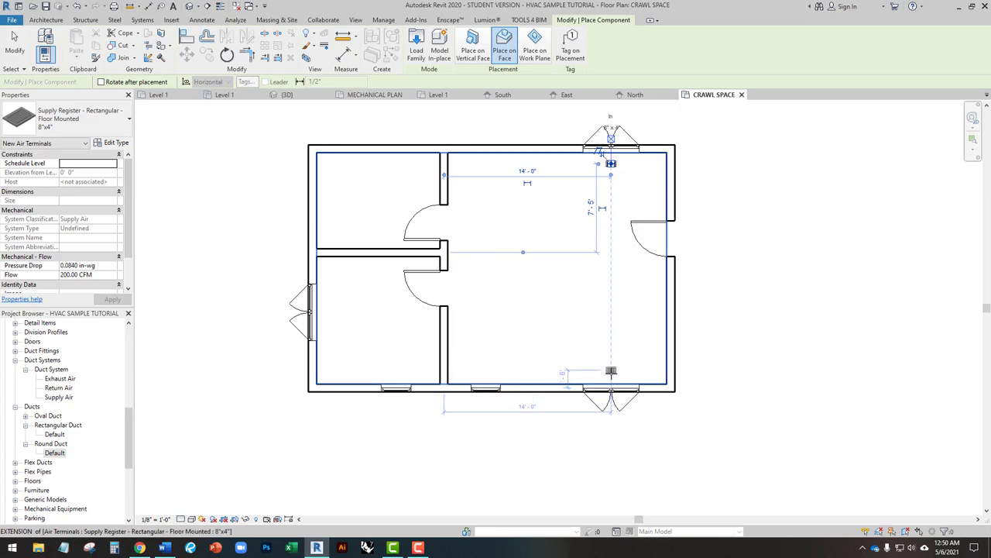
scroll(611, 372, up, 3)
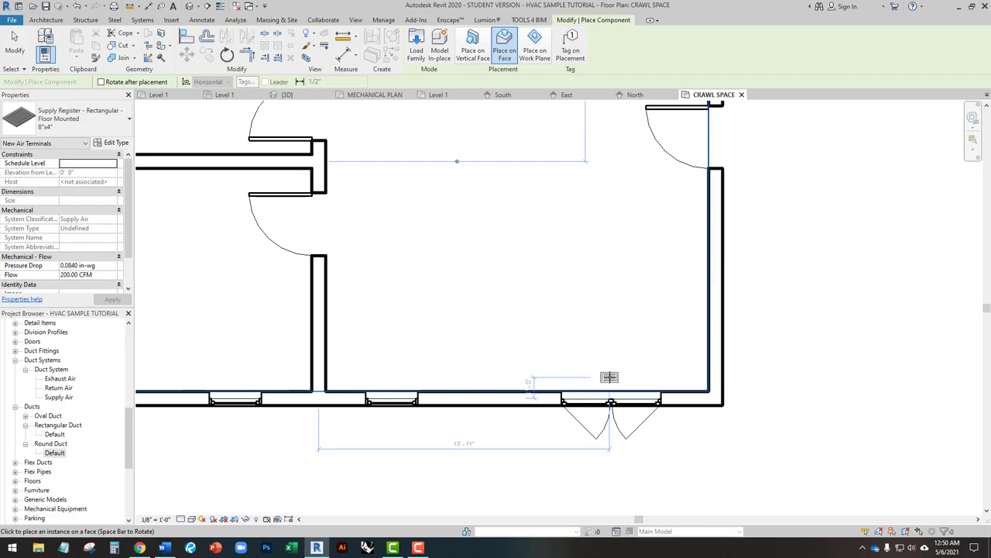
click(610, 377)
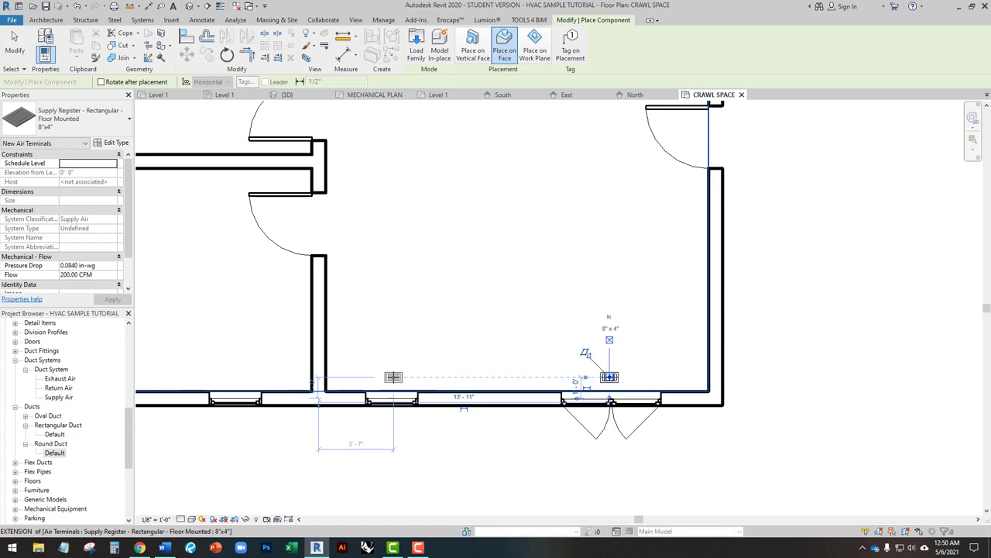
scroll(391, 377, down, 3)
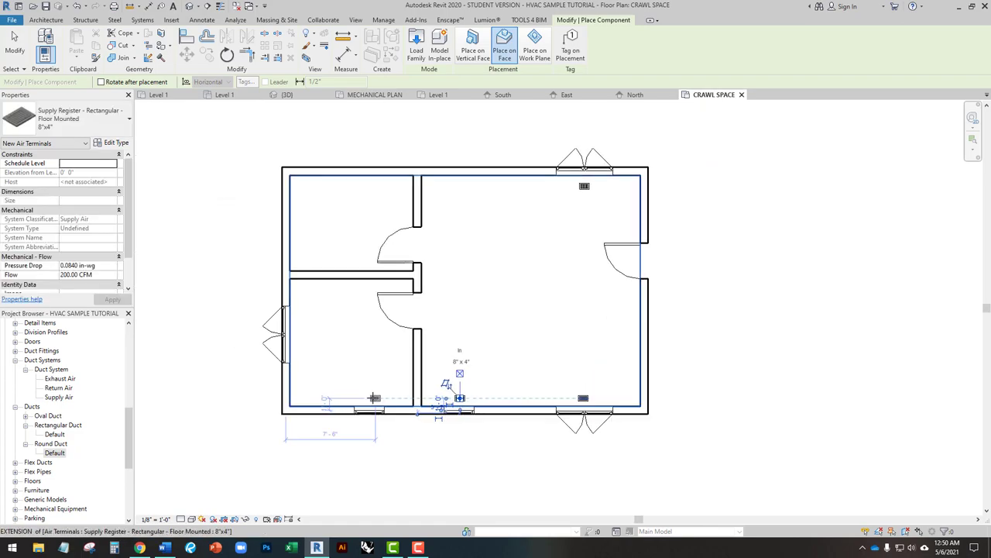
Place supply registers at the lower-left room's bottom window and, rotated upright, its left window, plus one near the upper-left room's top wall.
scroll(374, 397, up, 5)
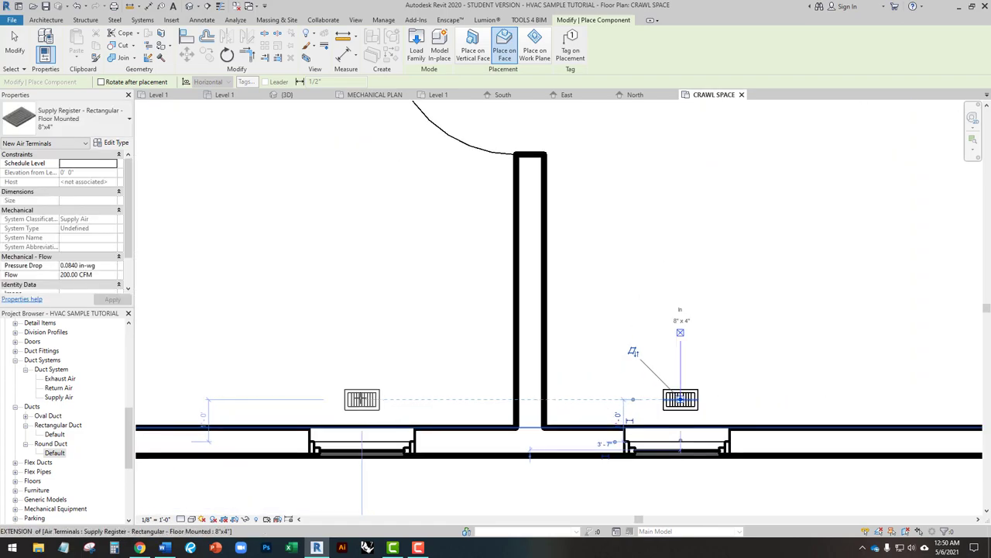
scroll(362, 399, down, 5)
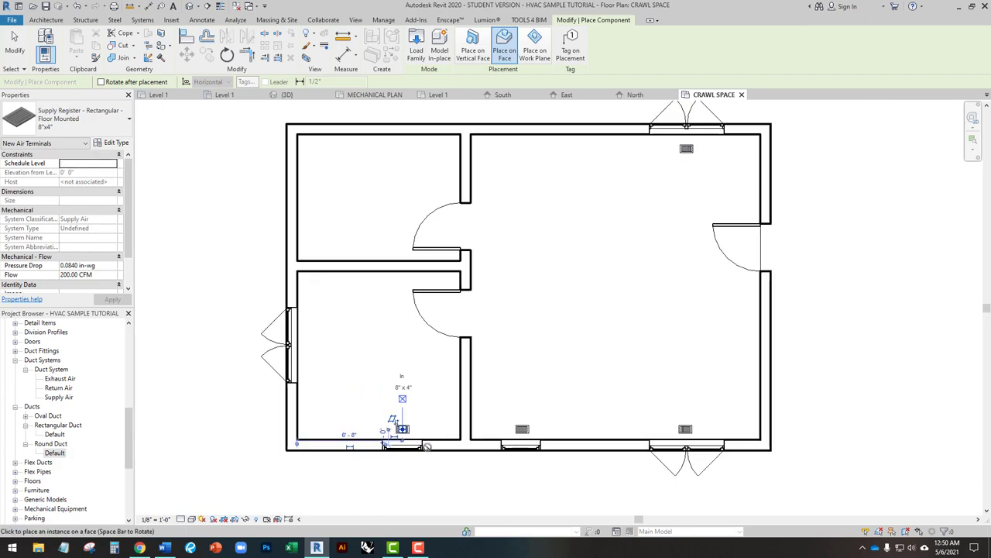
scroll(328, 364, up, 2)
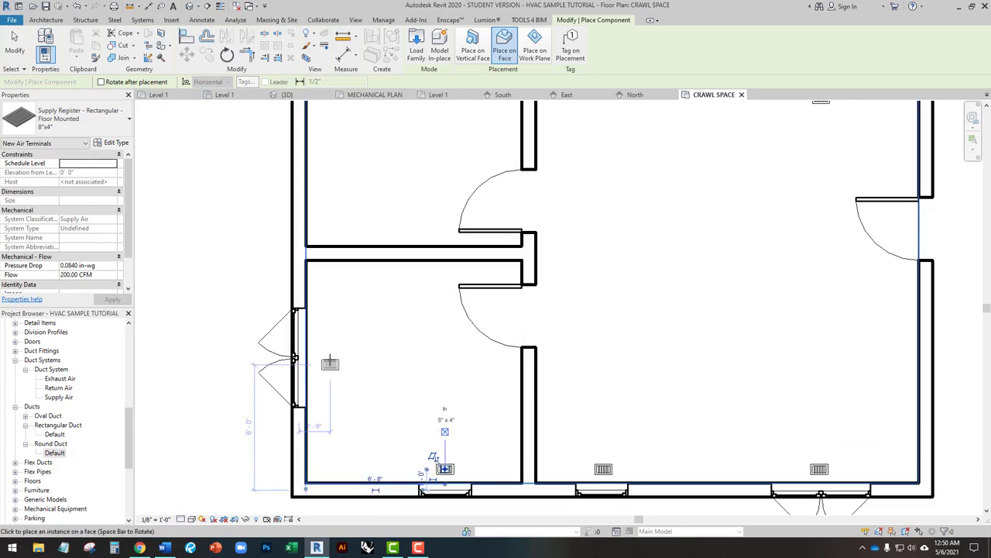
scroll(325, 359, up, 3)
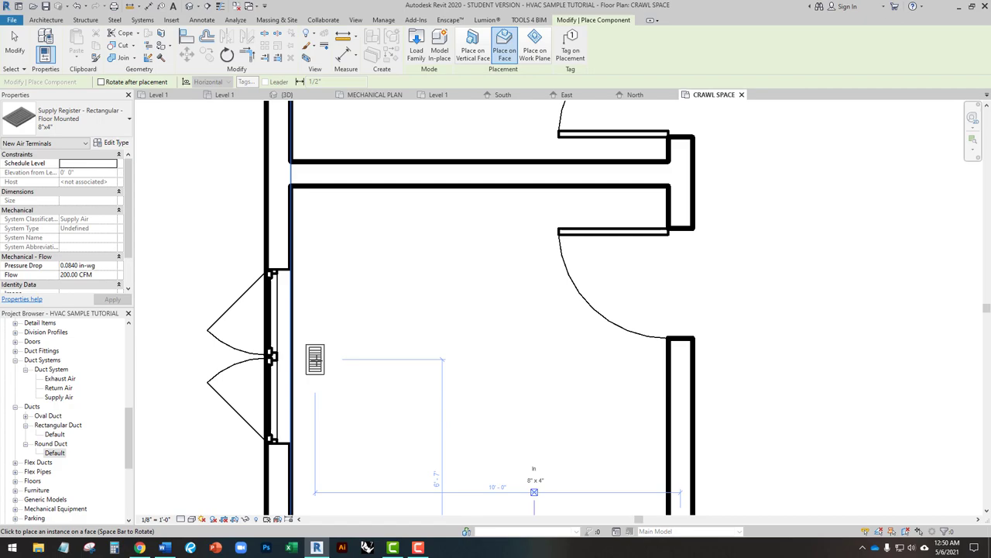
scroll(348, 398, down, 3)
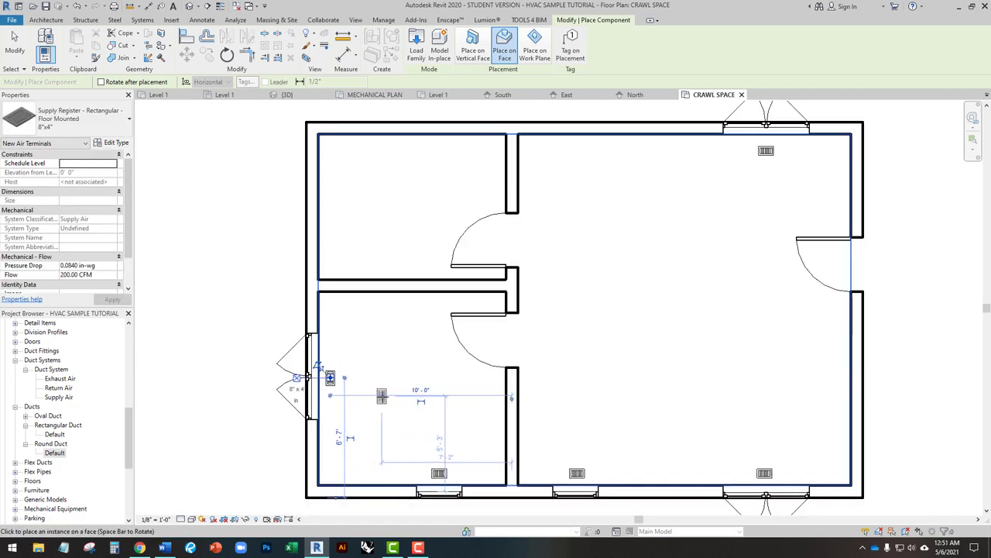
click(439, 153)
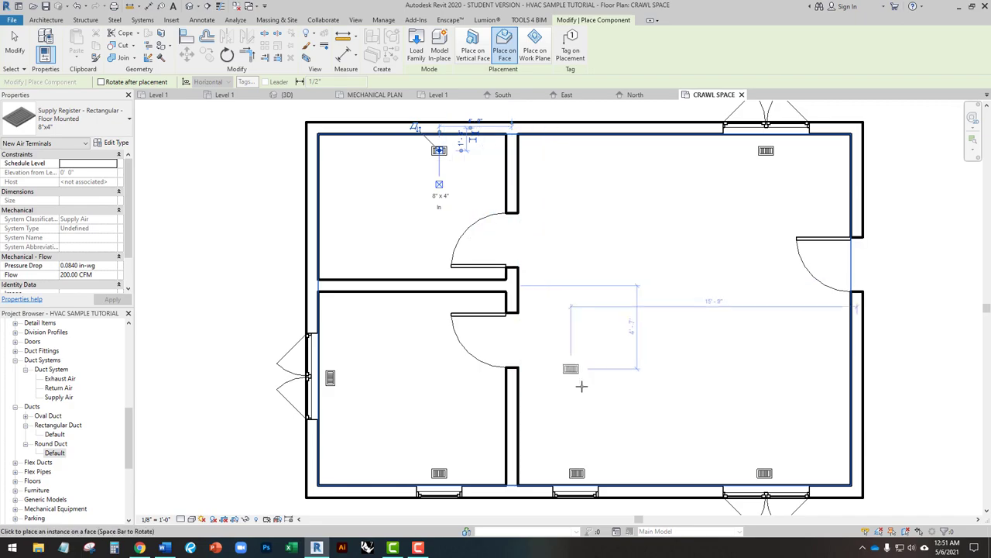
key(Escape)
key(Escape)
Select the supply register at the large room's small bottom window to check its type and properties, and deselect it.
middle_drag(588, 432, 528, 423)
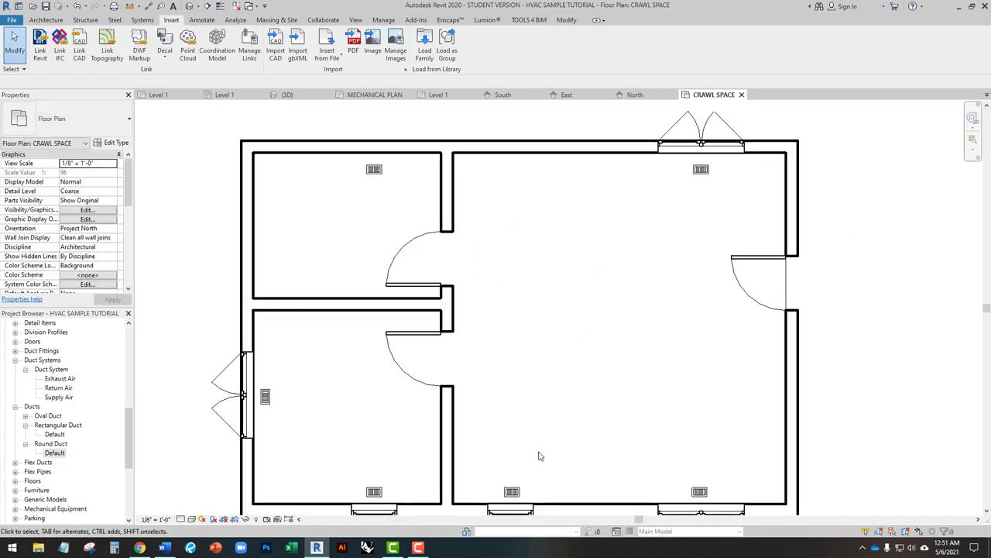
click(512, 491)
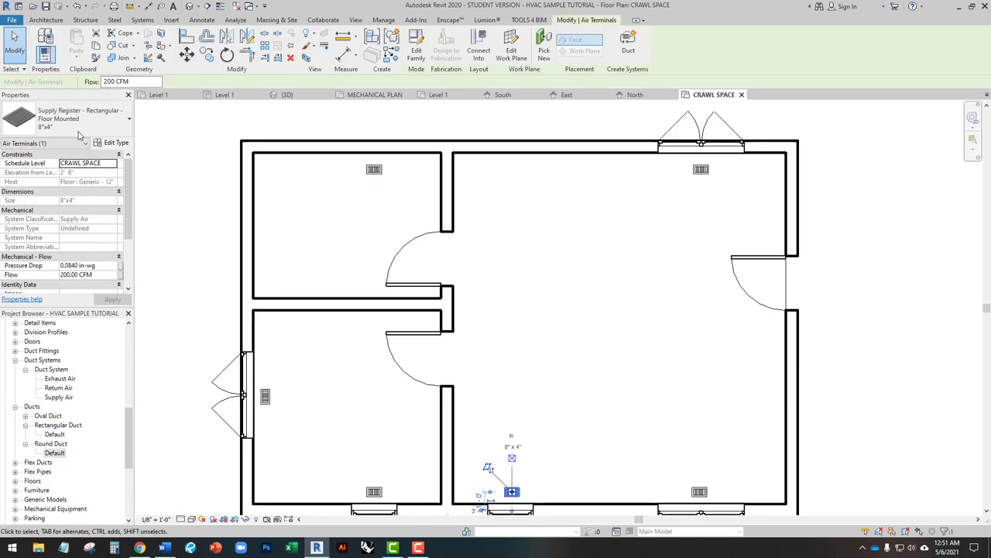
click(833, 425)
scroll(492, 333, up, 1)
scroll(493, 333, down, 1)
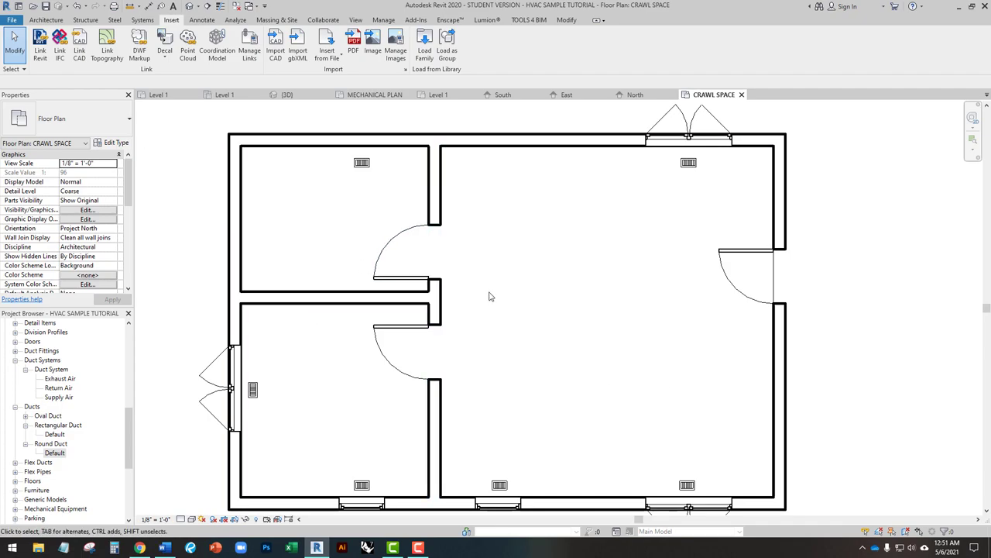
Start placing a component and search the types for RET to choose the 8"x4" Return Register - Rectangular - Floor Mounted.
key(c)
key(m)
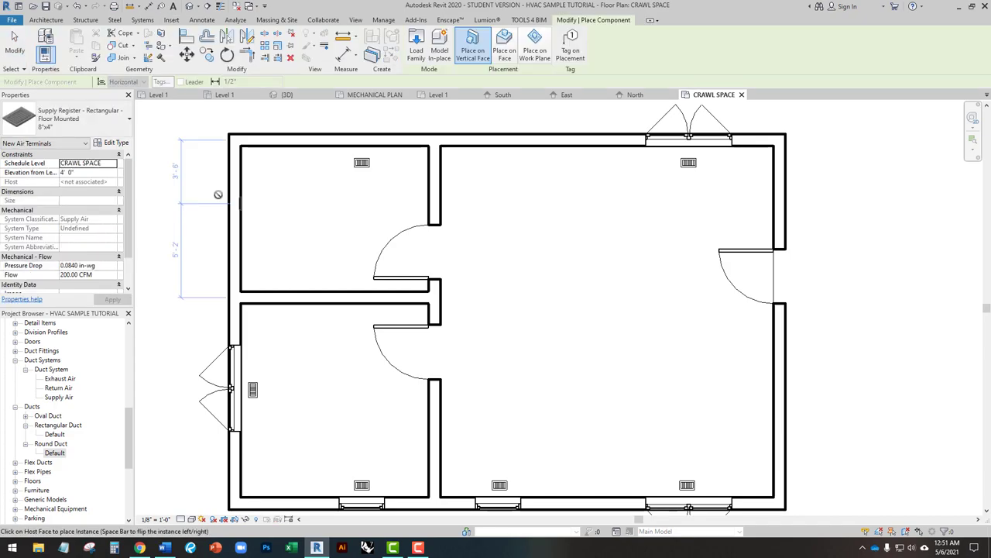
click(99, 128)
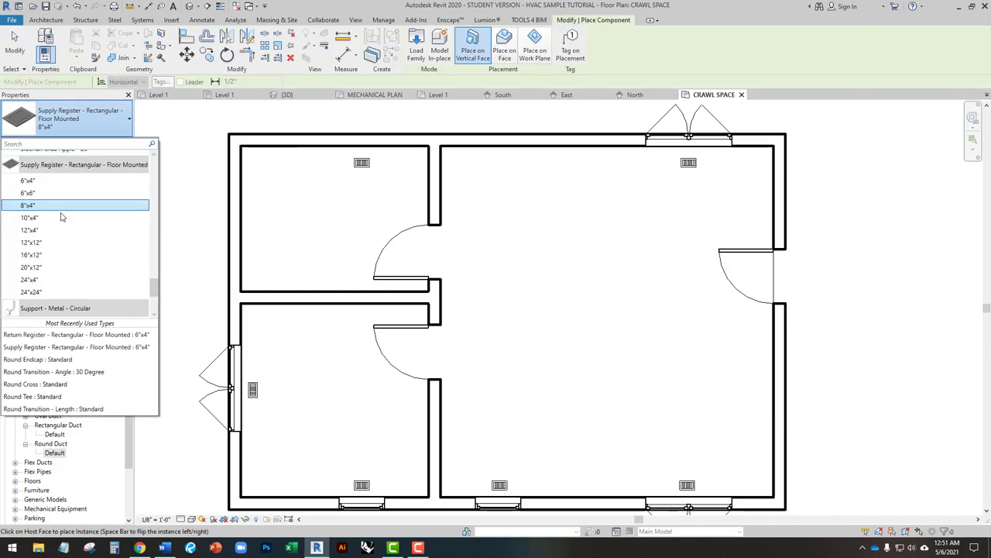
scroll(60, 214, up, 5)
scroll(62, 215, up, 1)
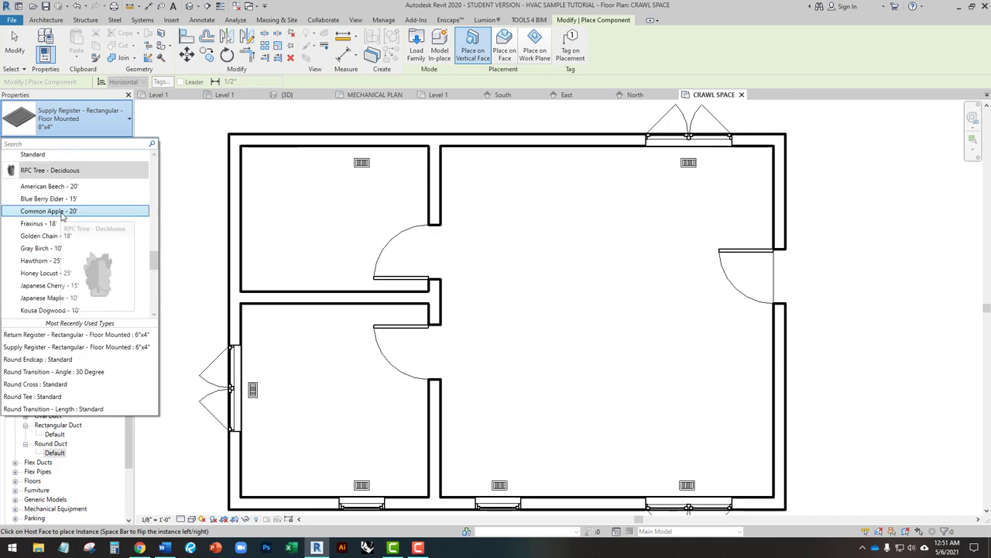
scroll(66, 221, down, 10)
scroll(68, 223, down, 1)
scroll(68, 220, up, 4)
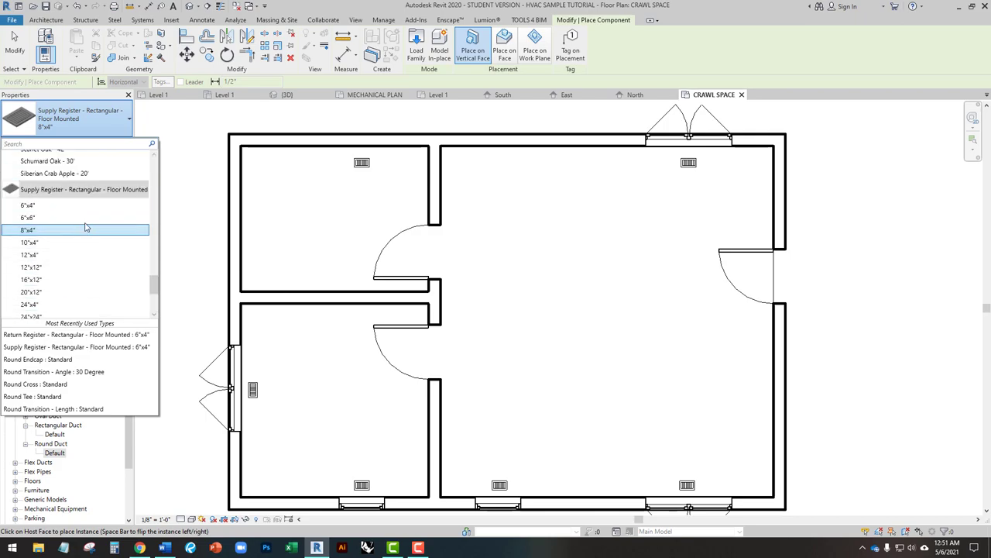
text(RET)
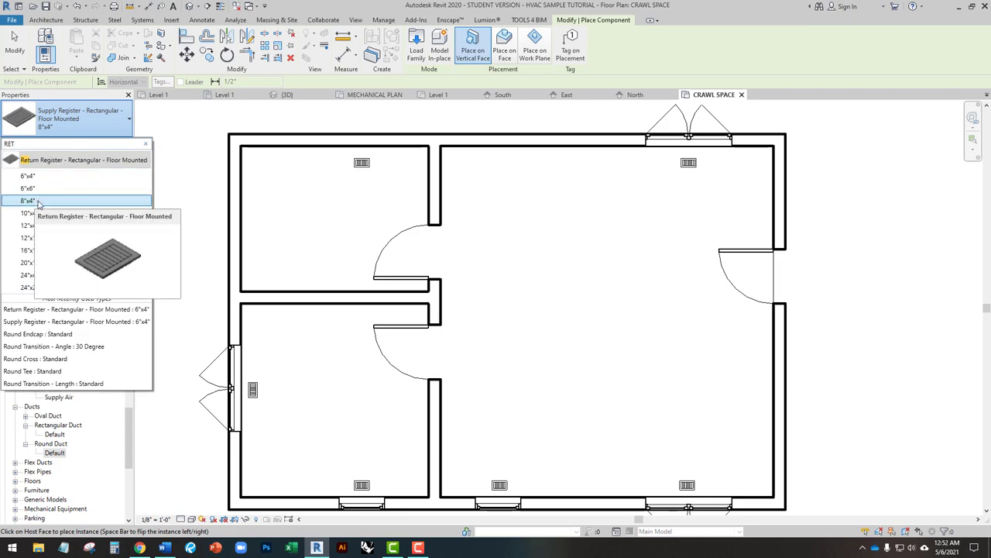
click(38, 201)
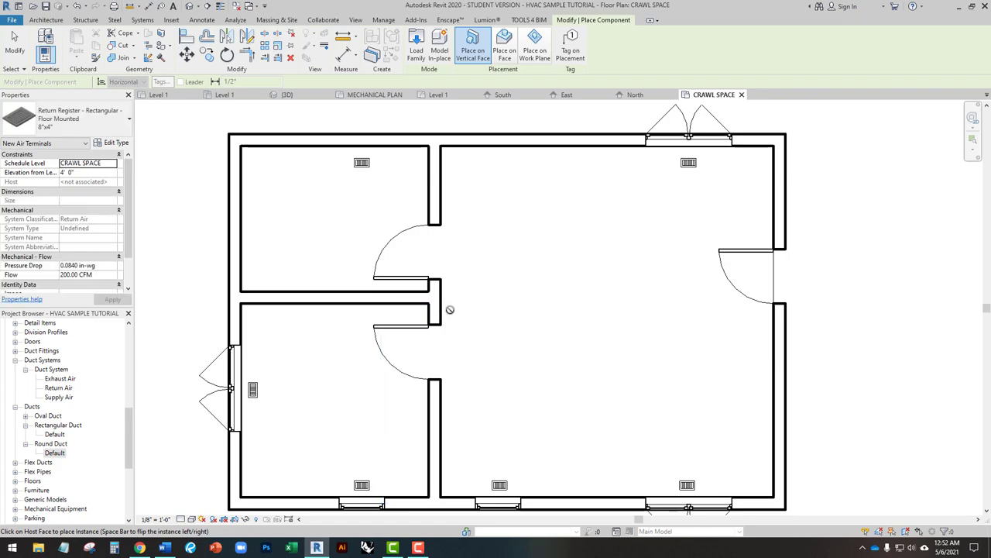
Place the return register on the floor face in the large room, about 1'-0" from the short wall between the two interior doors.
scroll(450, 310, up, 3)
click(505, 54)
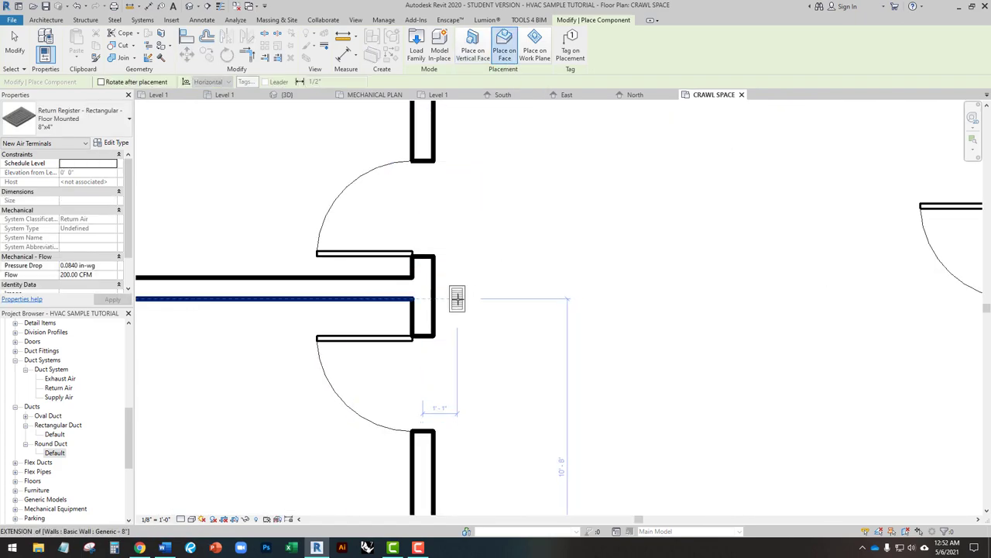
click(454, 299)
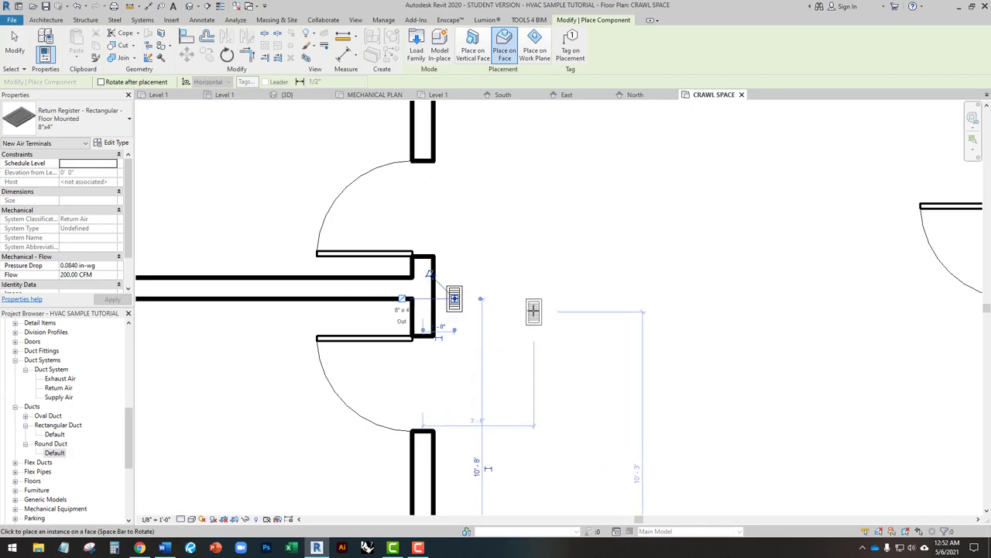
key(Escape)
key(Escape)
Select the Generic - 12" floor by its edge at the exterior door opening.
scroll(488, 239, down, 6)
scroll(491, 242, up, 3)
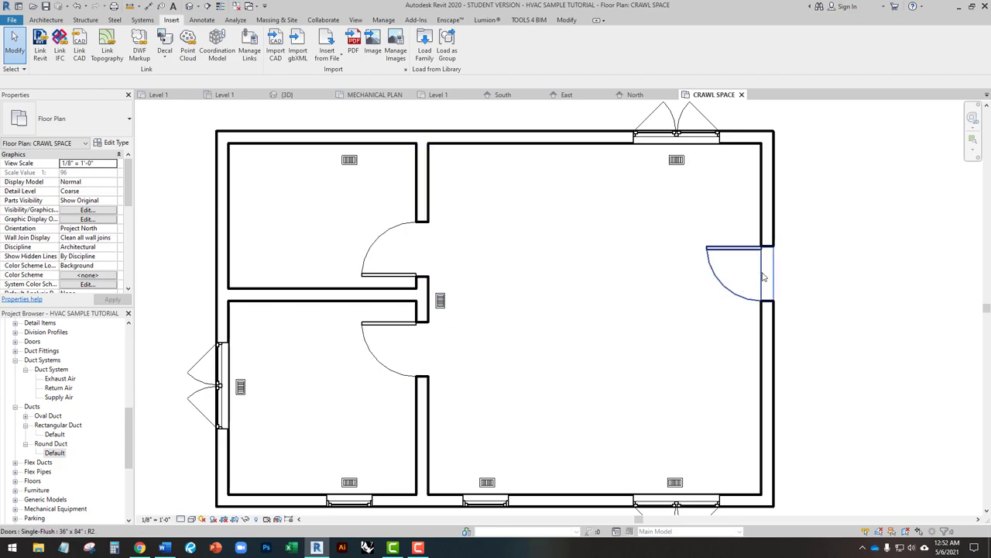
key(Tab)
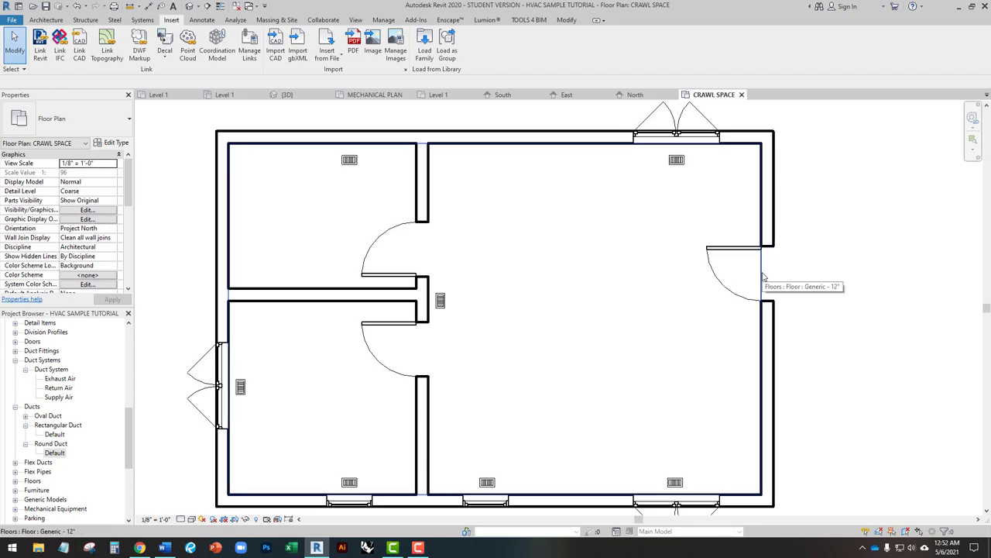
click(763, 276)
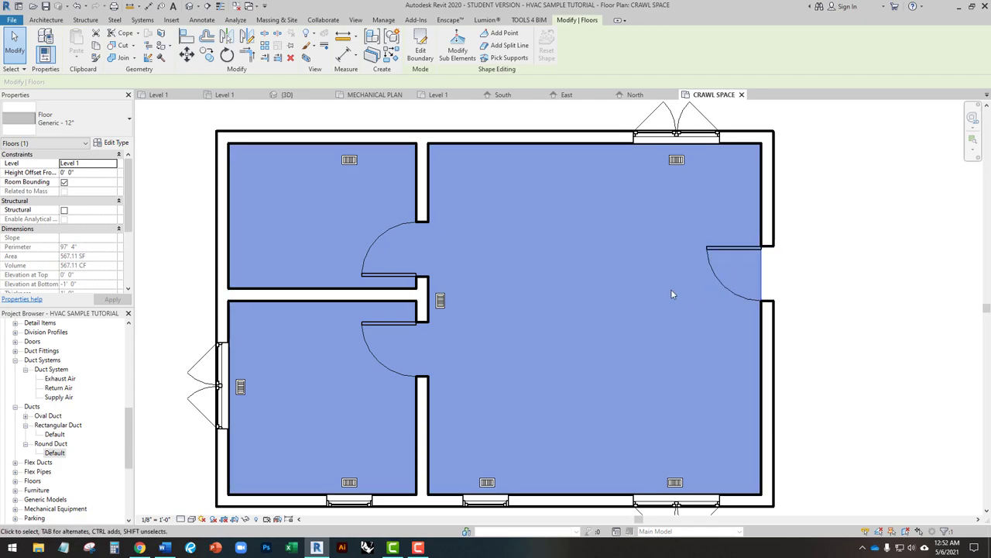
Temporarily hide the selected Generic - 12" floor element in the crawl space plan.
click(246, 519)
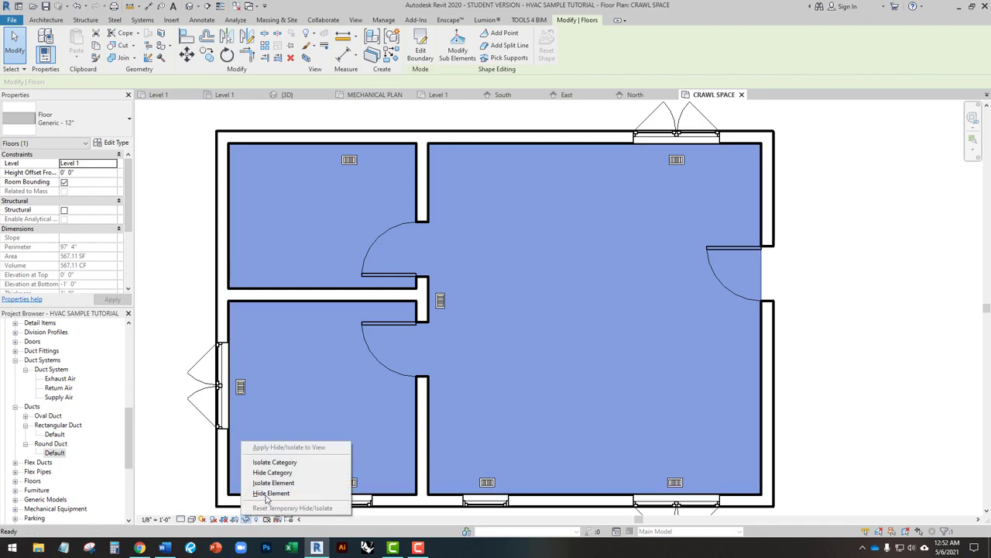
click(271, 492)
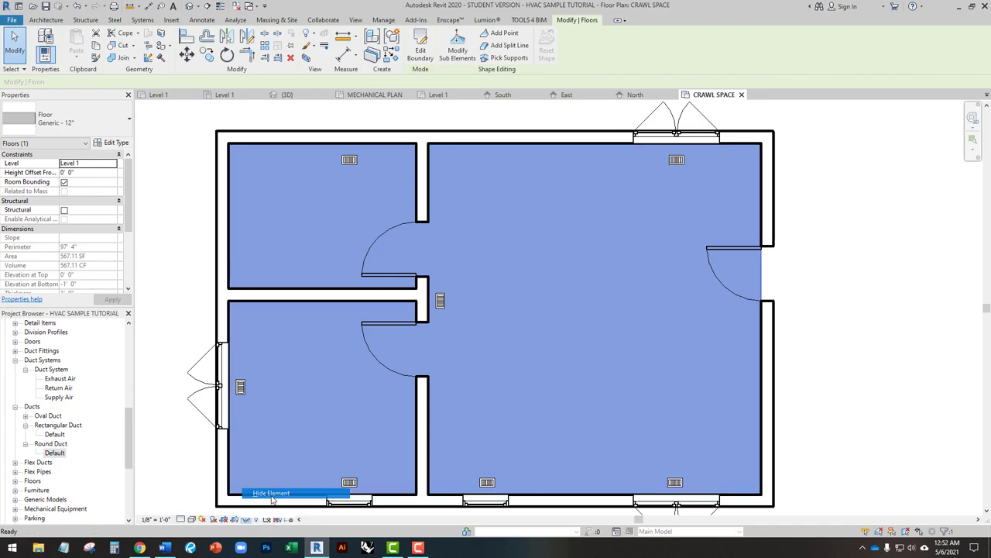
middle_drag(766, 340, 784, 296)
scroll(574, 441, down, 2)
scroll(571, 349, up, 2)
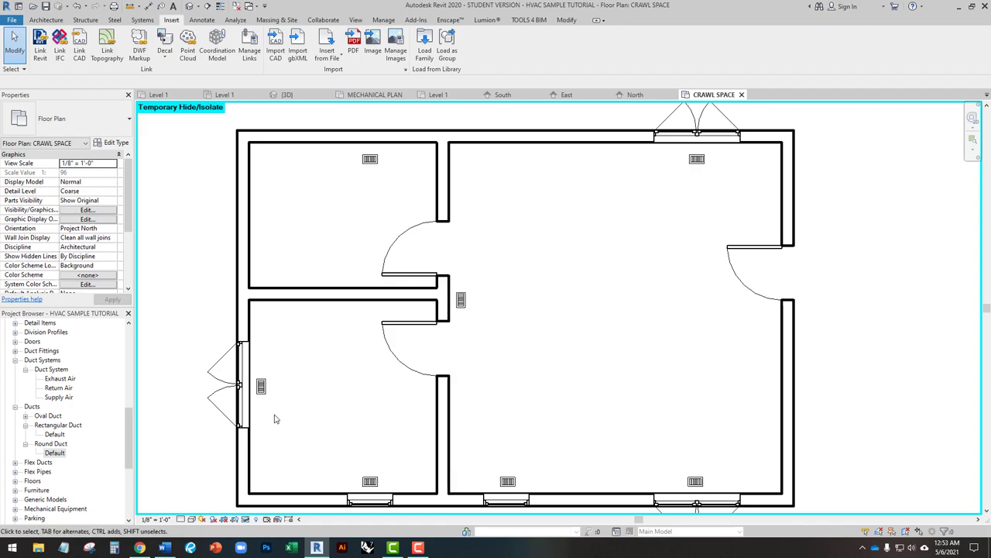
Locate the CRAWL SPACE floor plan among the project's views.
scroll(119, 428, up, 10)
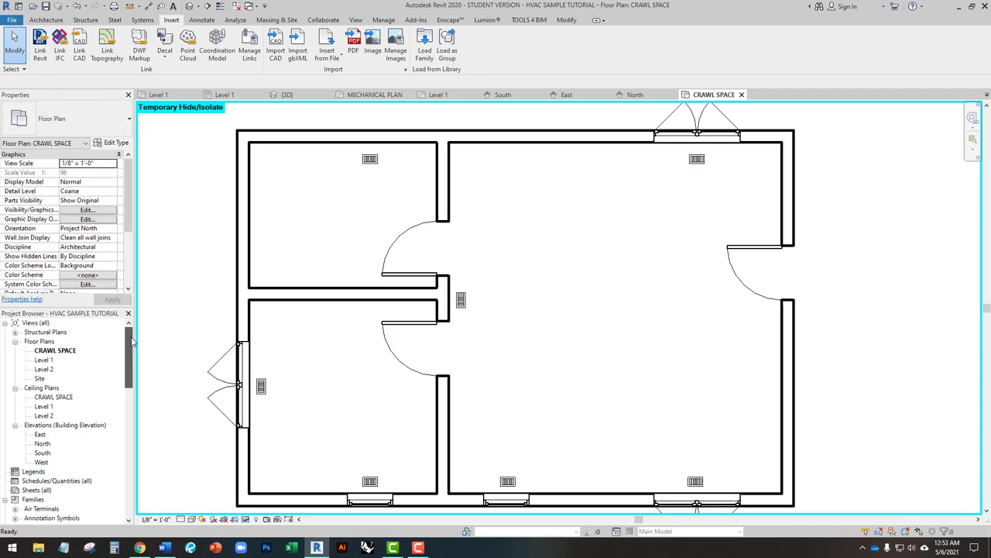
click(64, 352)
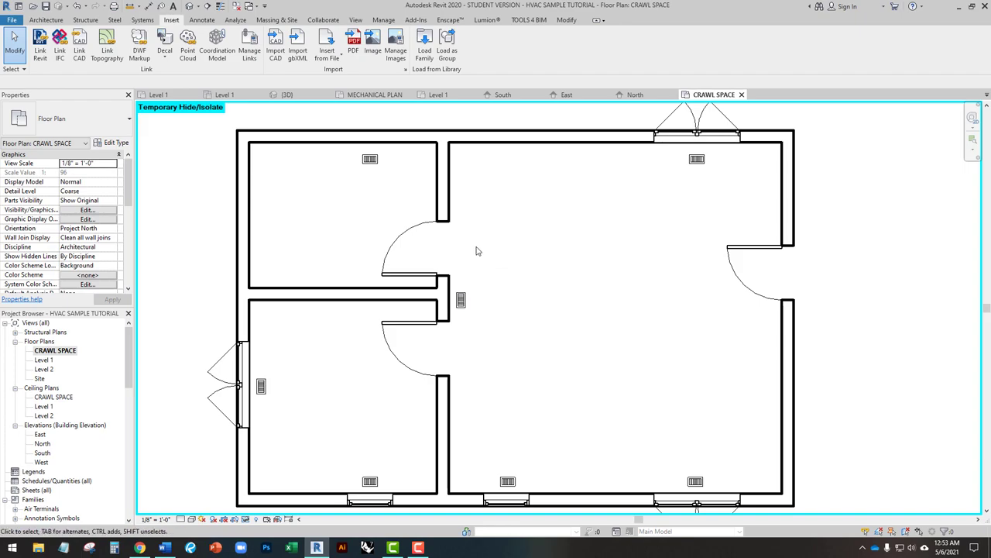
middle_drag(482, 255, 445, 255)
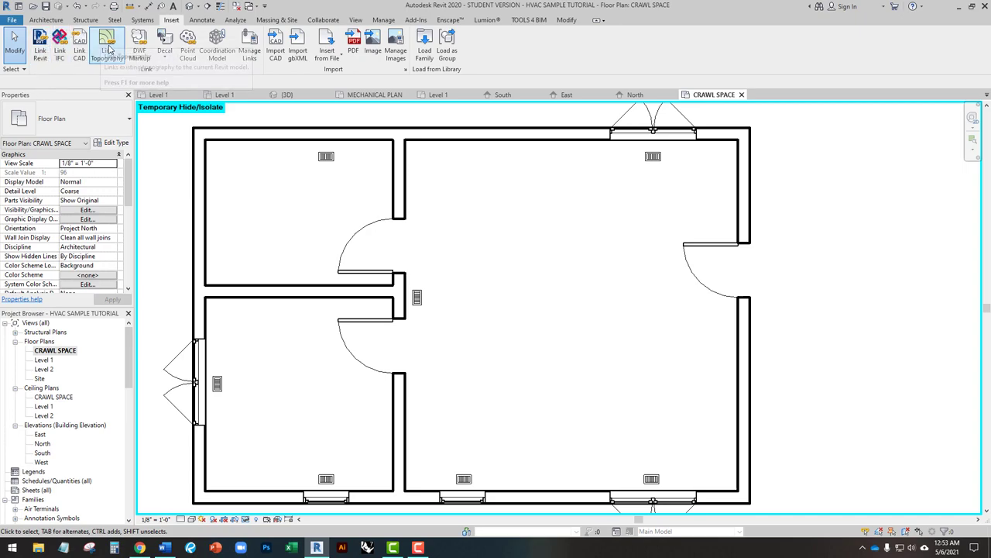
key(c)
key(m)
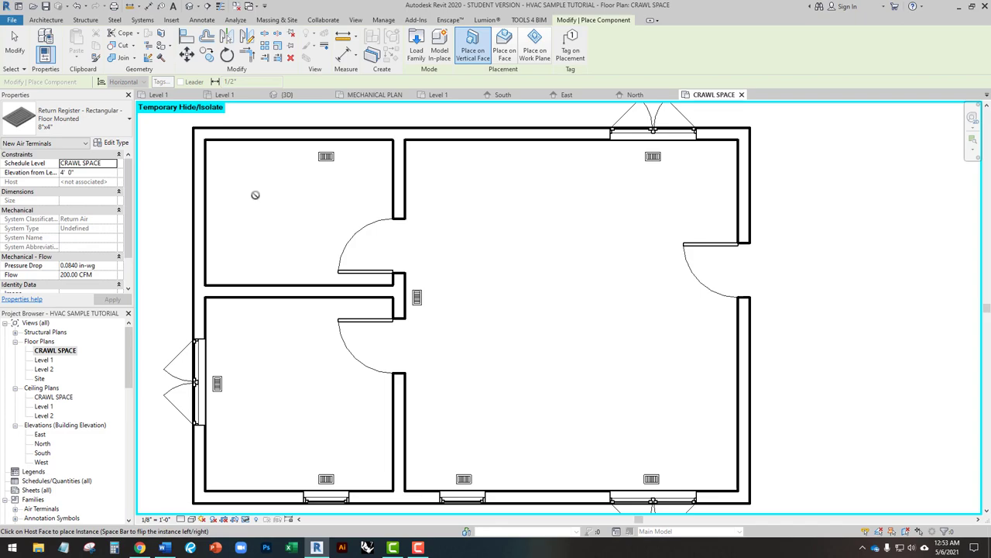
key(Escape)
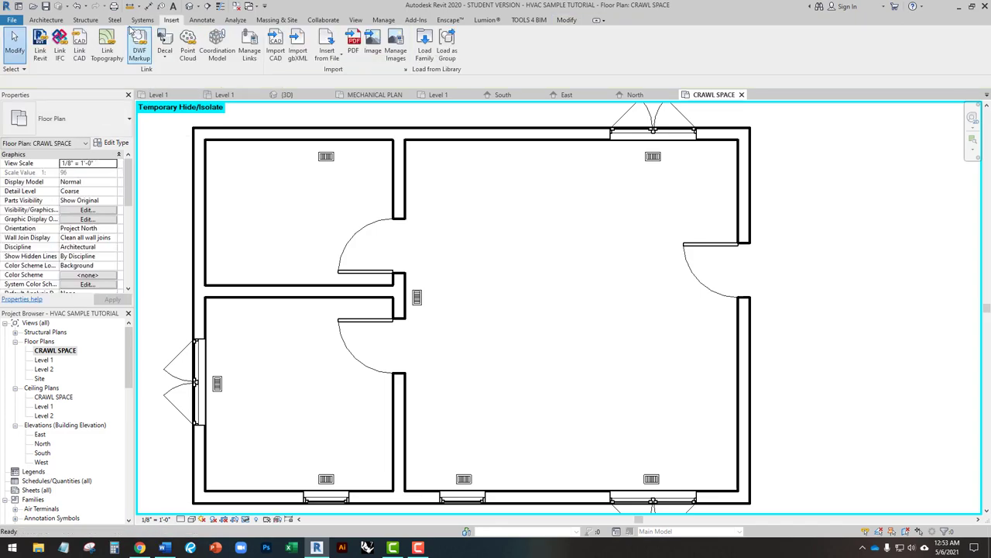
click(142, 21)
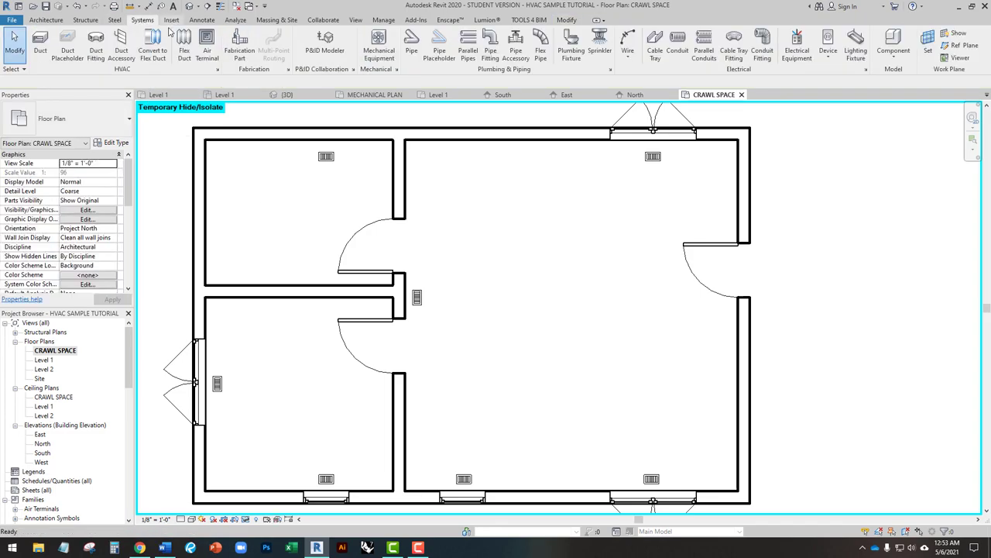
click(379, 46)
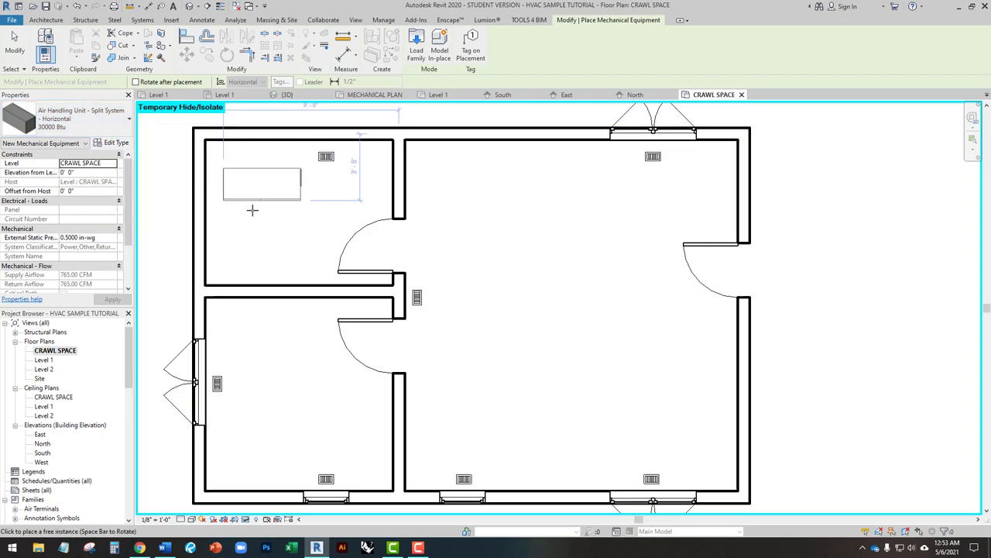
key(Escape)
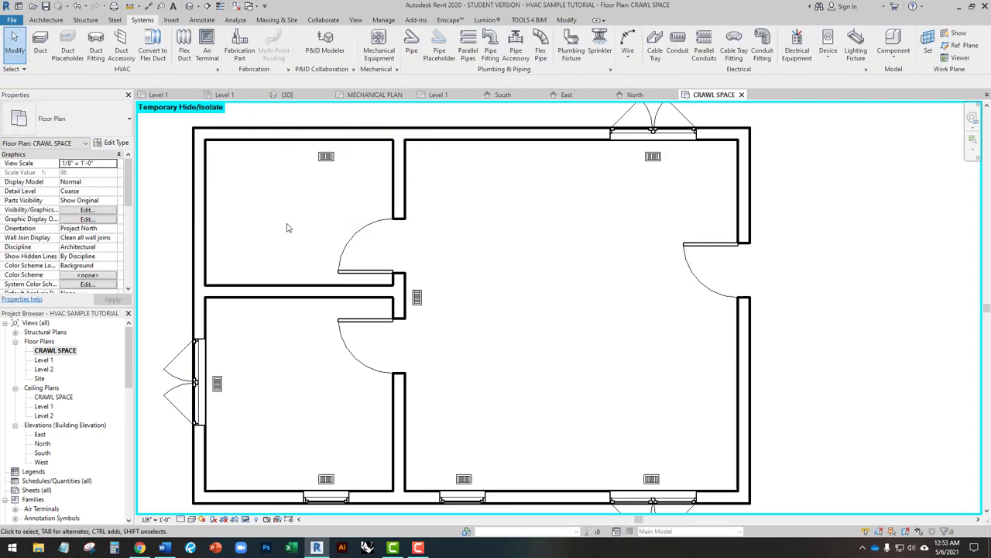
Start loading a family and browse the US Imperial library to Mechanical, MEP, Air-Side Components, Air Handling Units.
click(171, 19)
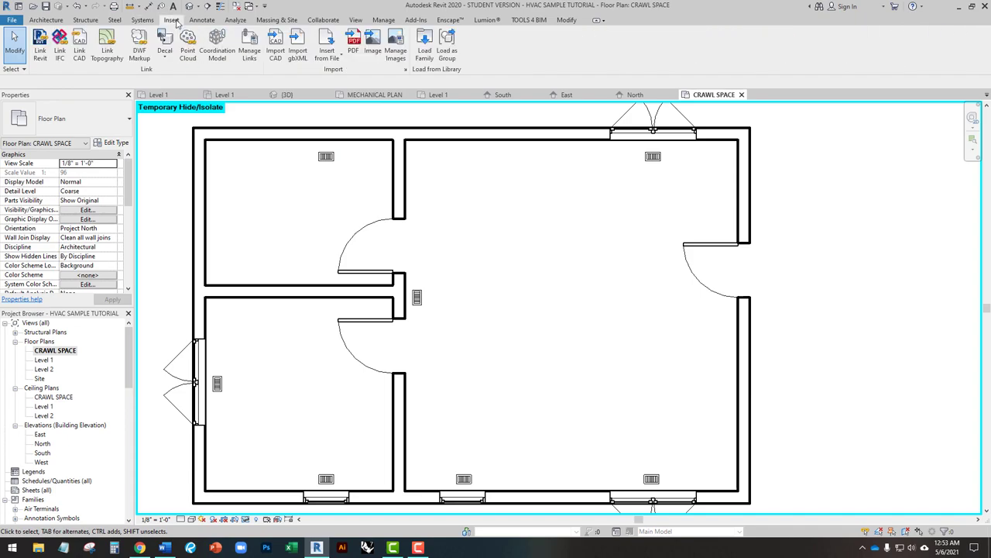
click(423, 53)
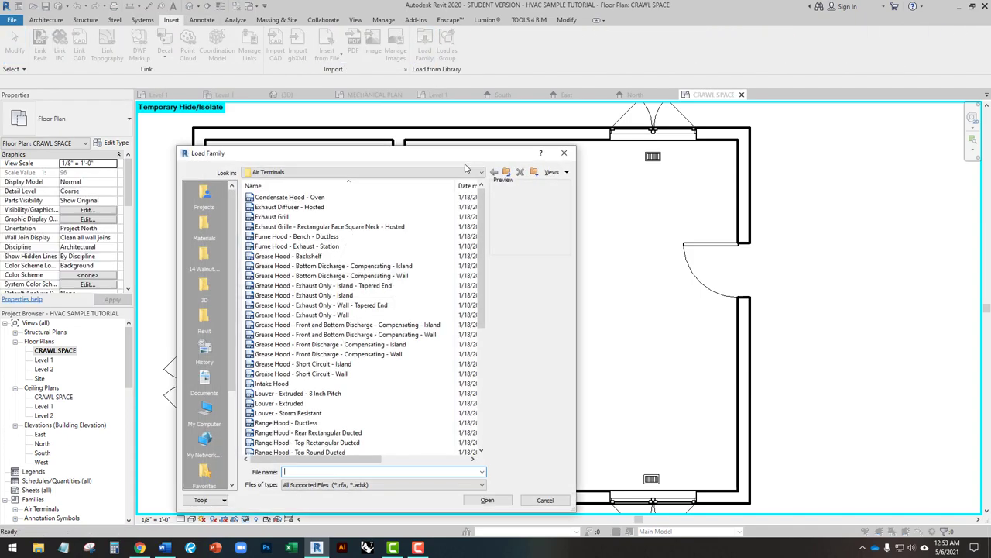
click(505, 175)
click(506, 175)
click(508, 175)
click(507, 174)
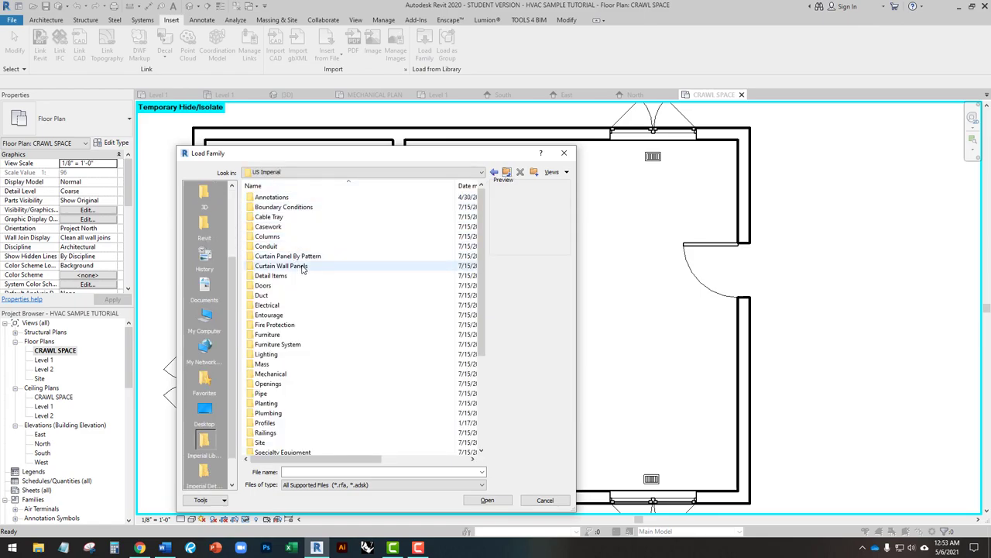
click(273, 375)
double_click(272, 375)
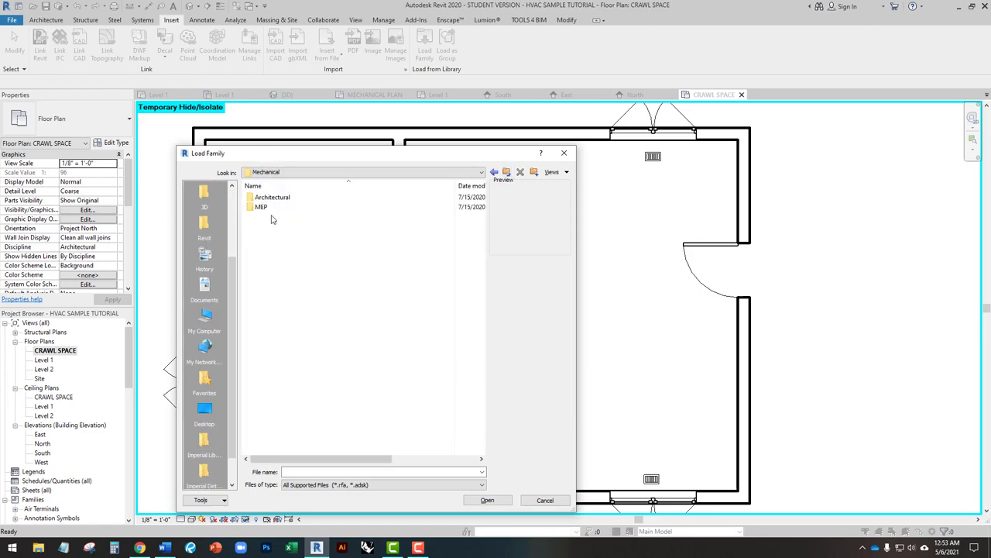
double_click(264, 208)
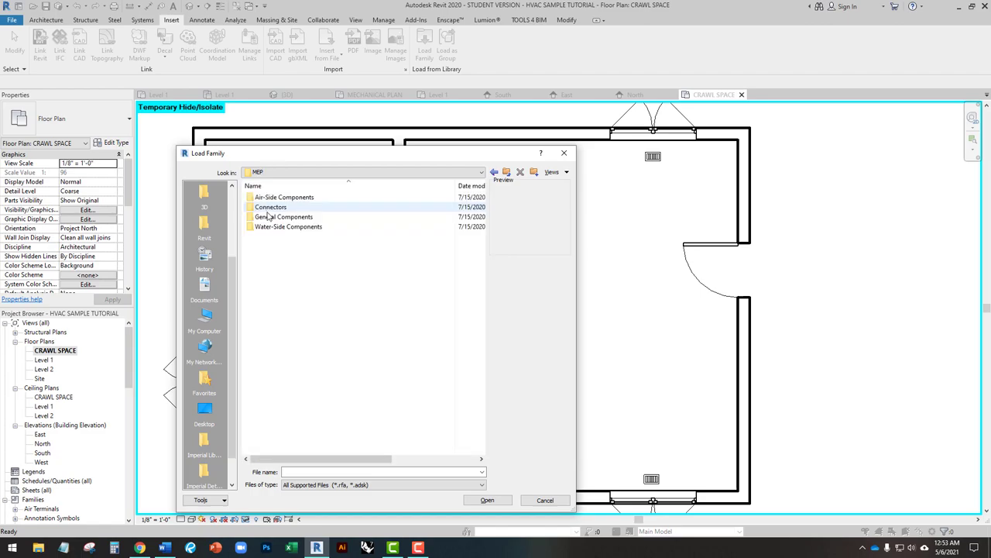
double_click(297, 200)
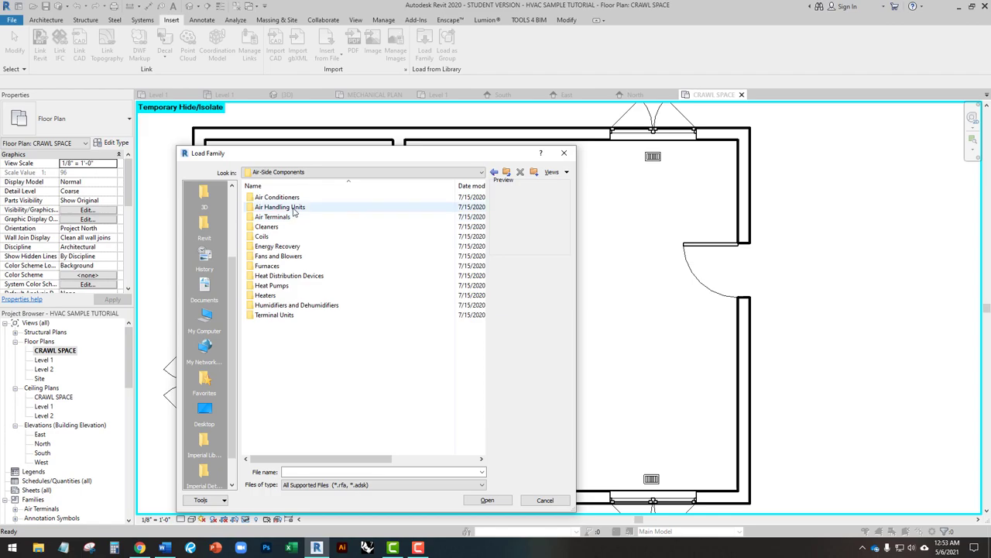
click(302, 209)
double_click(302, 209)
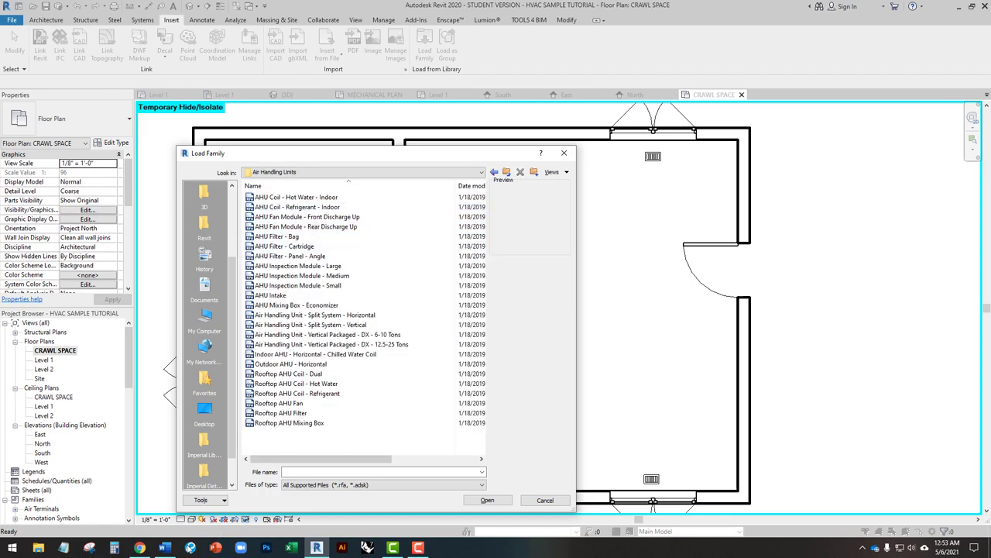
Check the air handling unit specification in the Word HVAC outline, and load the Air Handling Unit - Split System - Horizontal family in Revit.
click(164, 548)
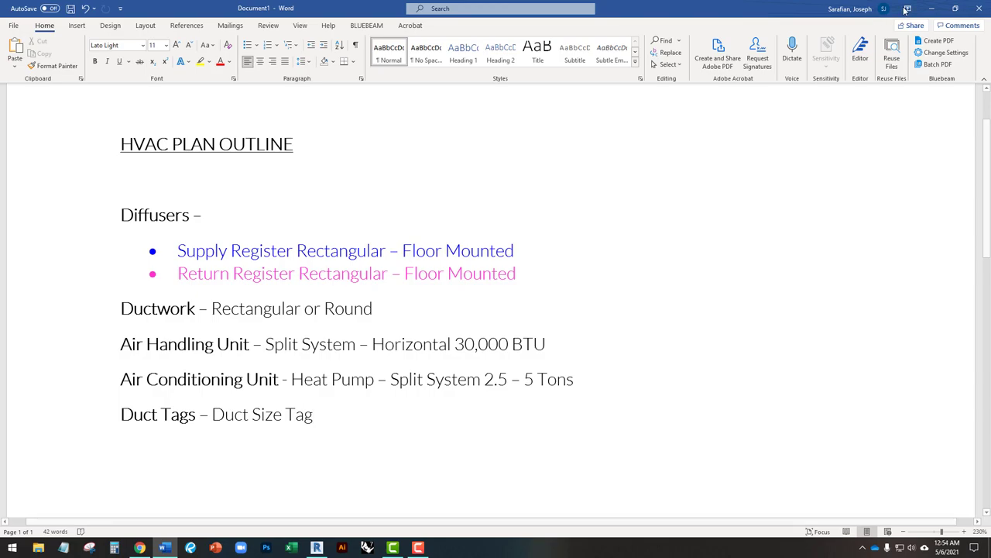
click(932, 8)
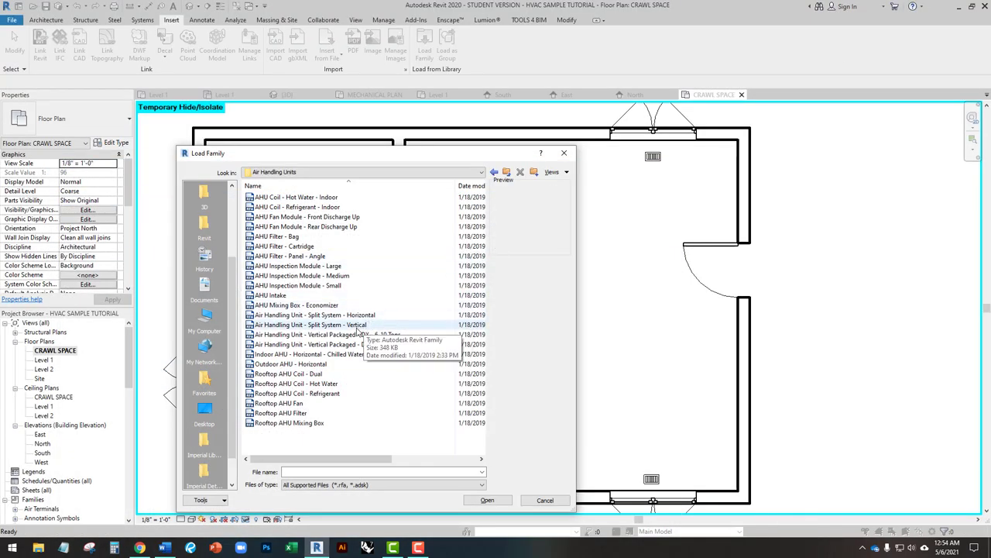
click(348, 316)
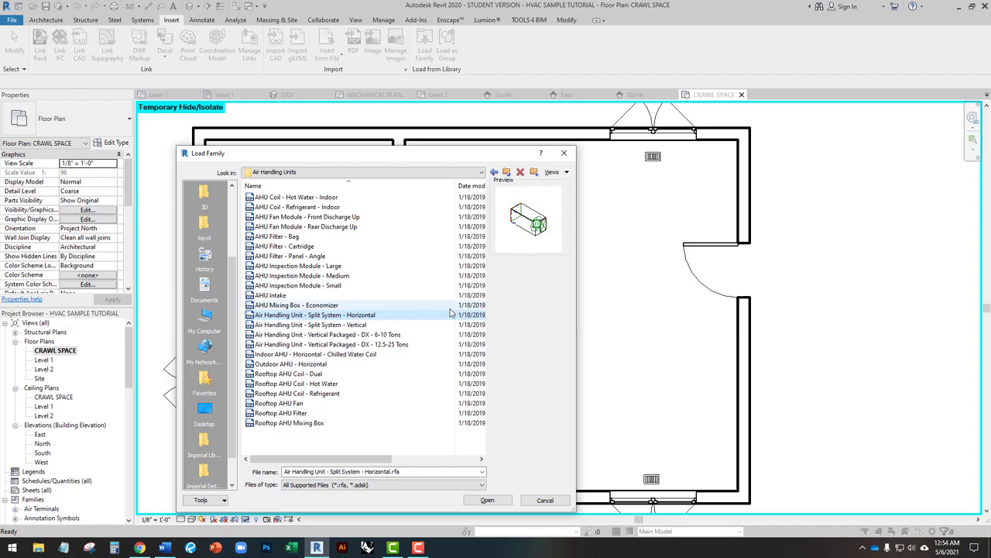
click(473, 501)
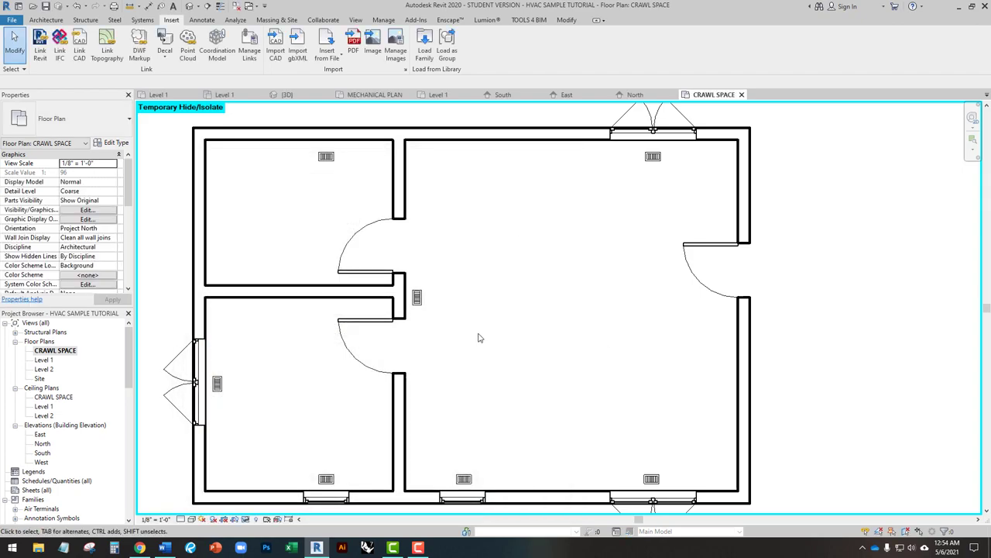
Place a 30000 Btu Air Handling Unit - Split System - Horizontal in the large room, rotated 180°, its far end about 8'-1" from the interior wall.
key(c)
key(m)
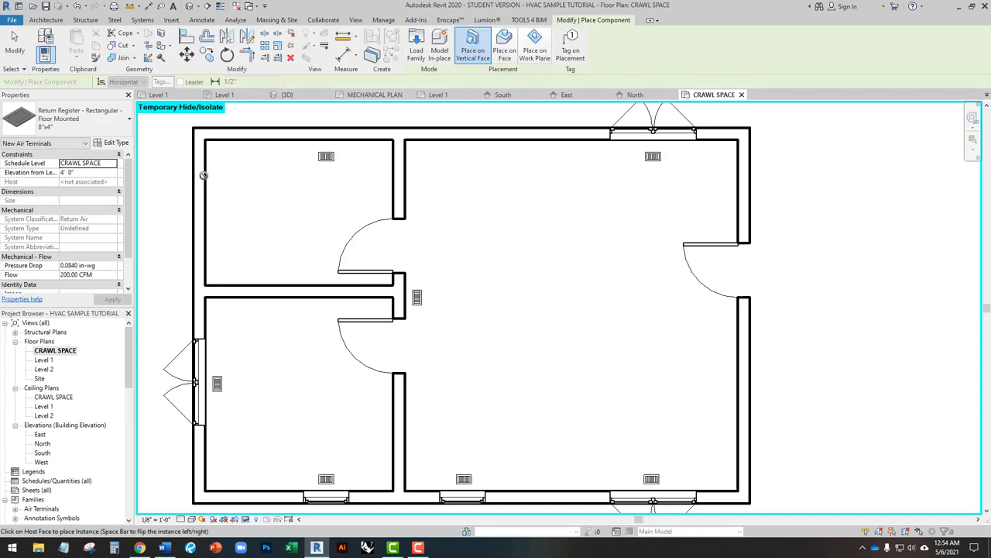
click(96, 127)
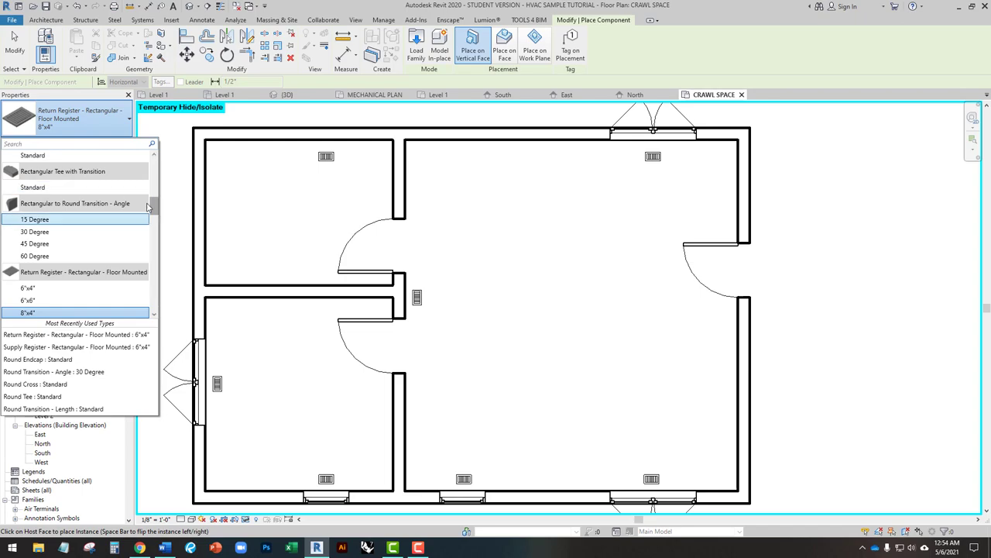
text(AIR)
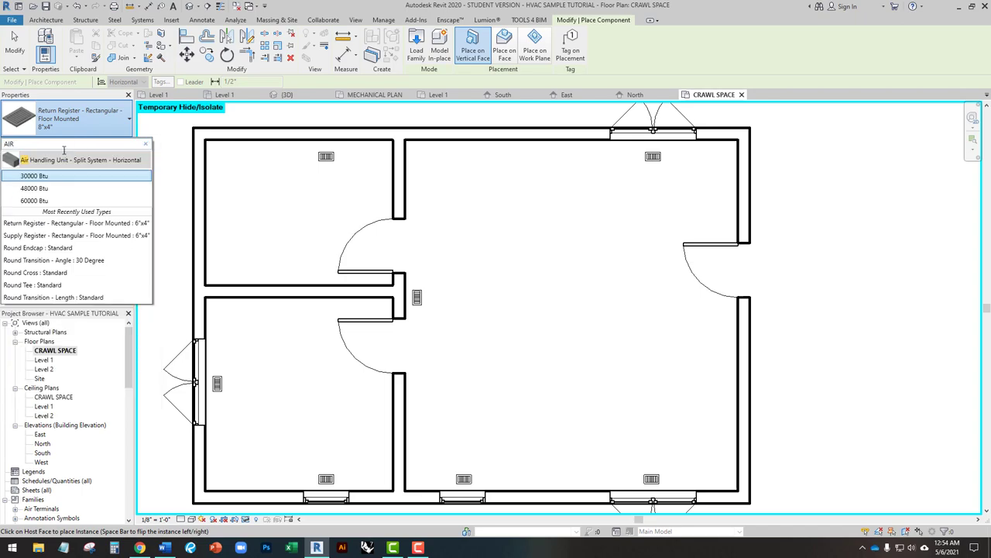
click(39, 176)
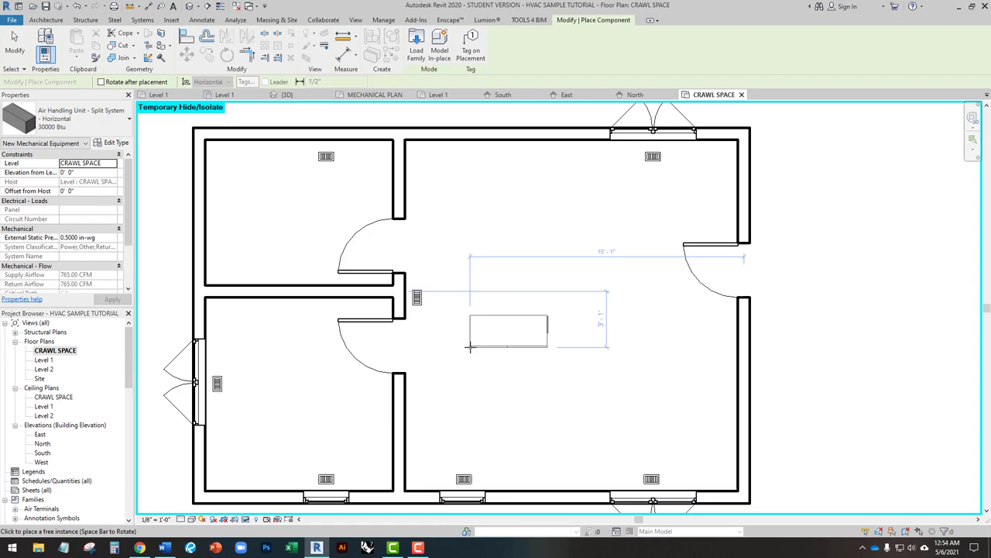
scroll(475, 353, up, 3)
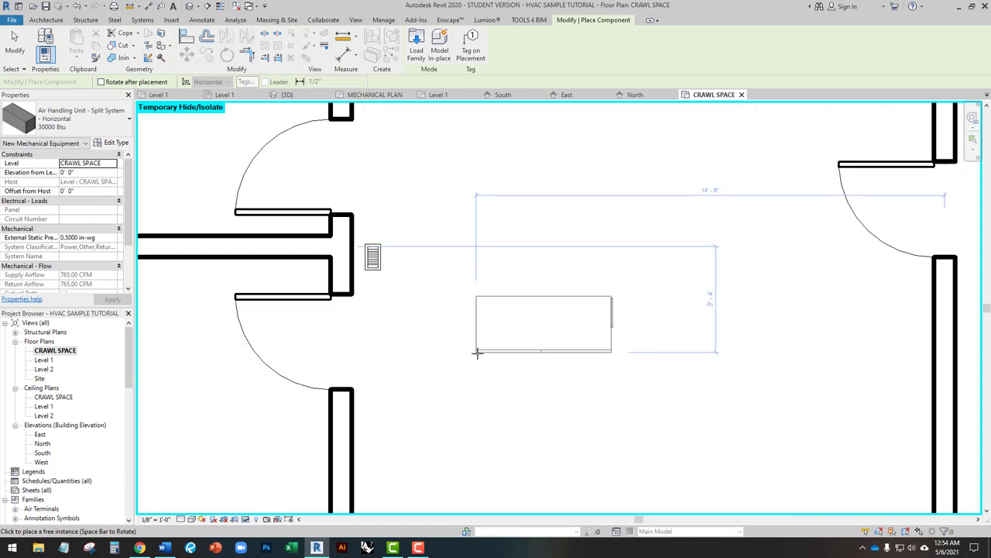
key(space)
key(space)
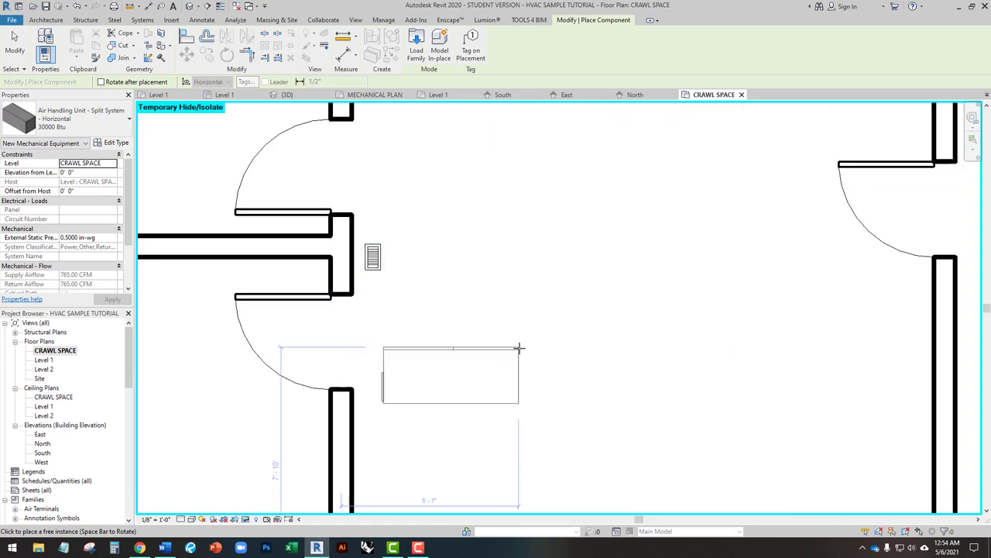
click(601, 309)
key(Escape)
key(Escape)
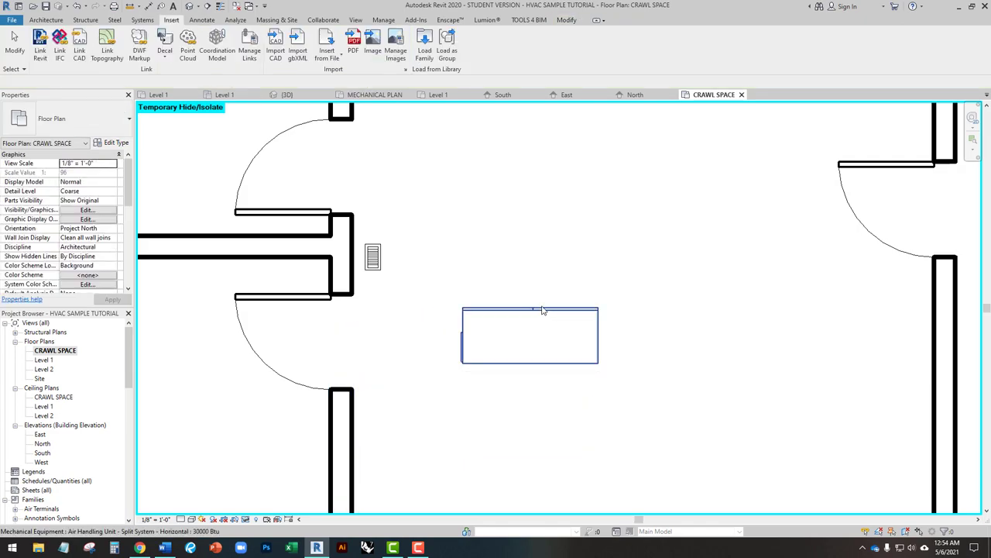
Select the placed air handling unit and examine its supply, return, electrical and piping connectors.
click(546, 309)
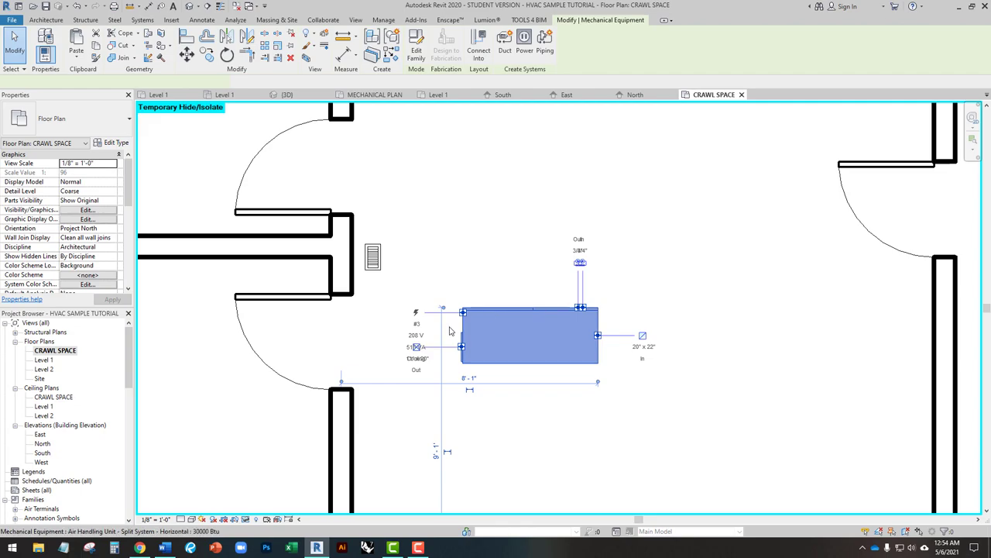
scroll(449, 329, up, 2)
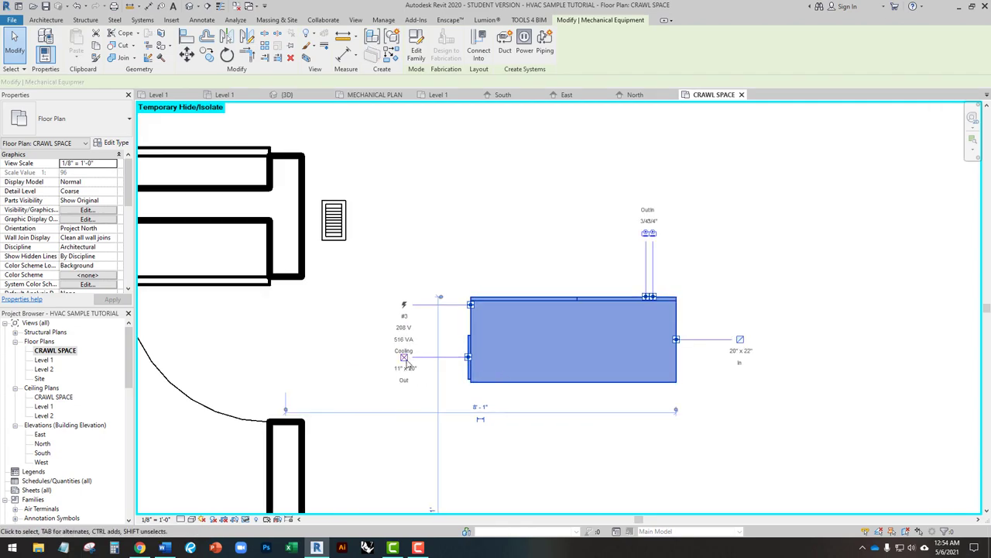
scroll(404, 355, up, 1)
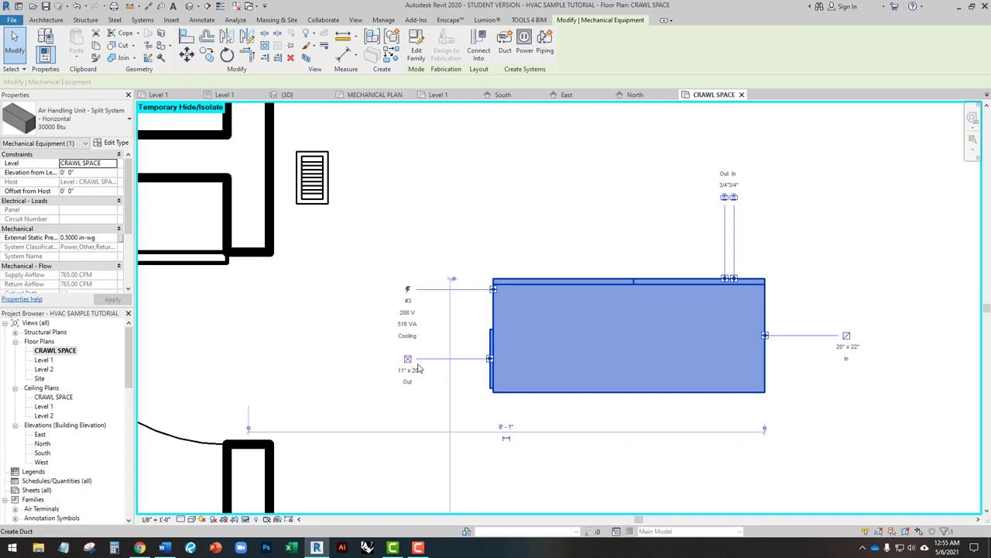
scroll(391, 366, down, 2)
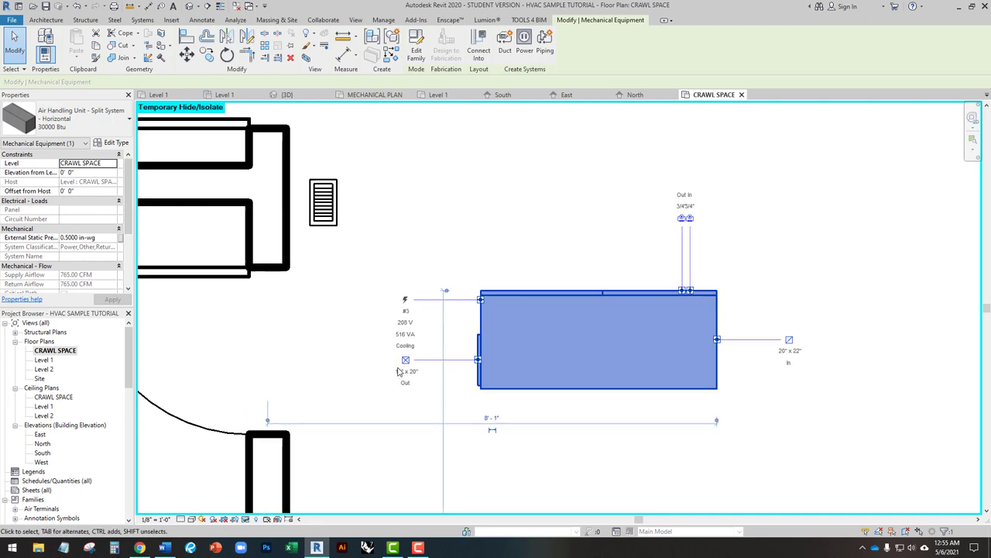
scroll(692, 348, up, 2)
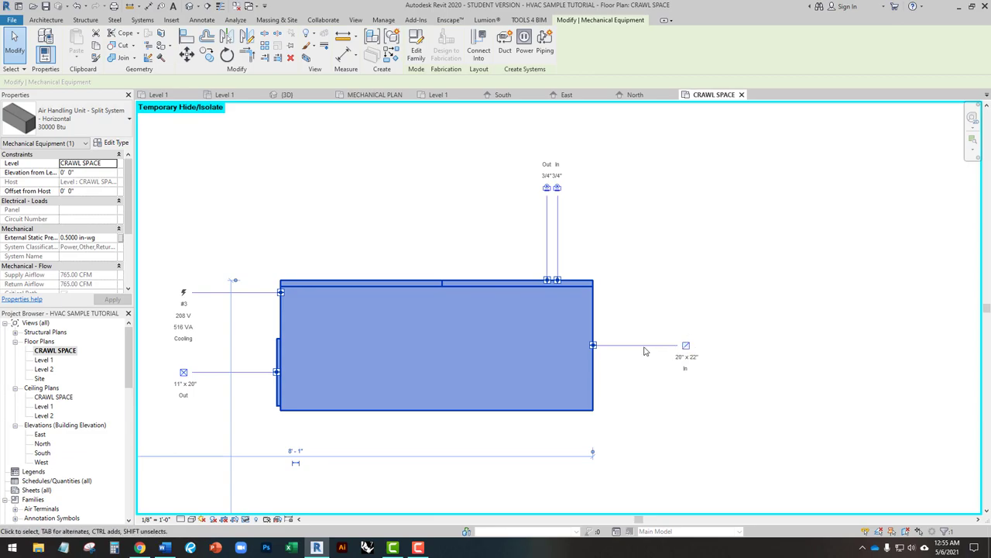
scroll(503, 324, down, 3)
scroll(496, 341, up, 1)
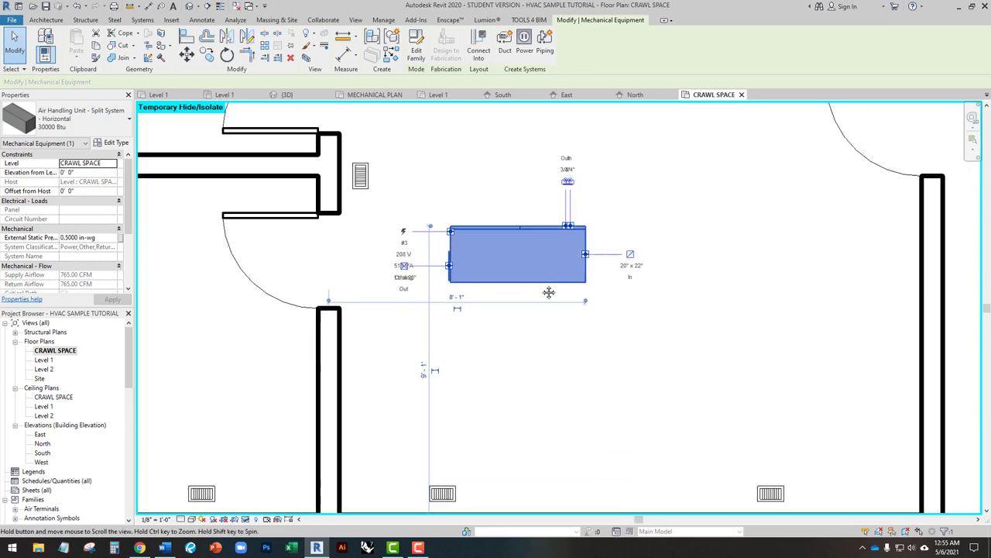
Create a Supply Air duct system from the six floor-mounted supply registers and the air handling unit, leaving out the register by the interior wall.
scroll(508, 347, down, 1)
scroll(508, 347, down, 2)
click(554, 341)
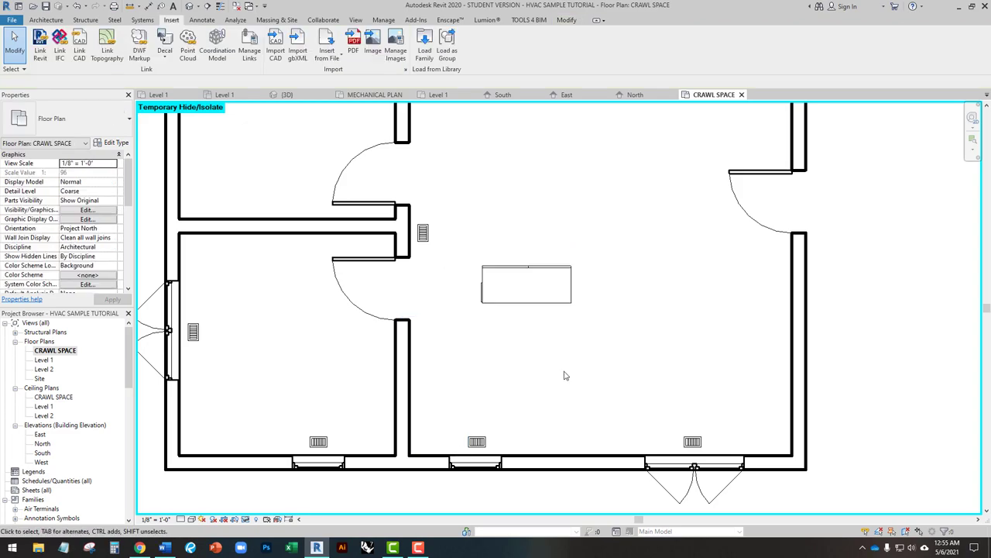
scroll(548, 334, down, 1)
scroll(546, 333, up, 1)
scroll(542, 325, up, 1)
scroll(535, 321, down, 1)
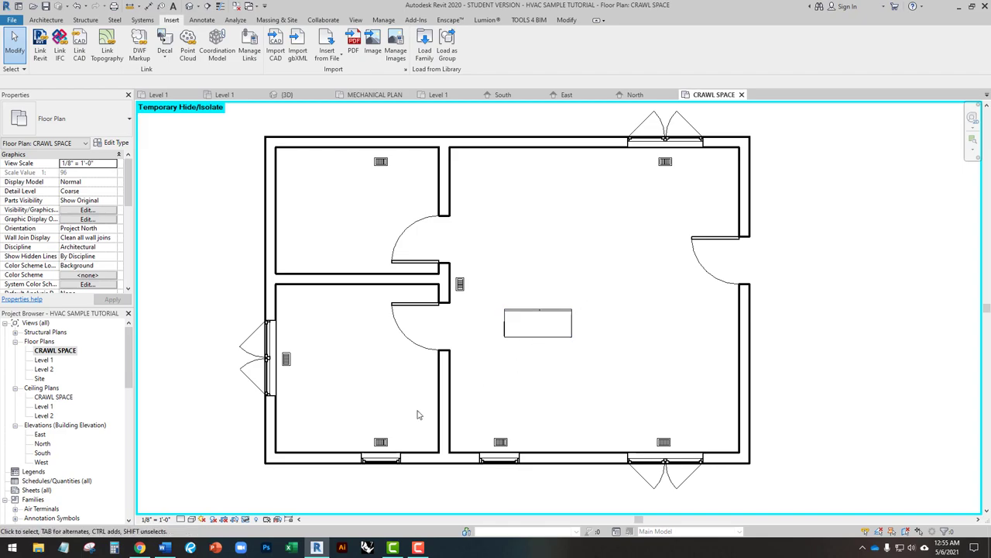
click(381, 443)
ctrl+click(286, 358)
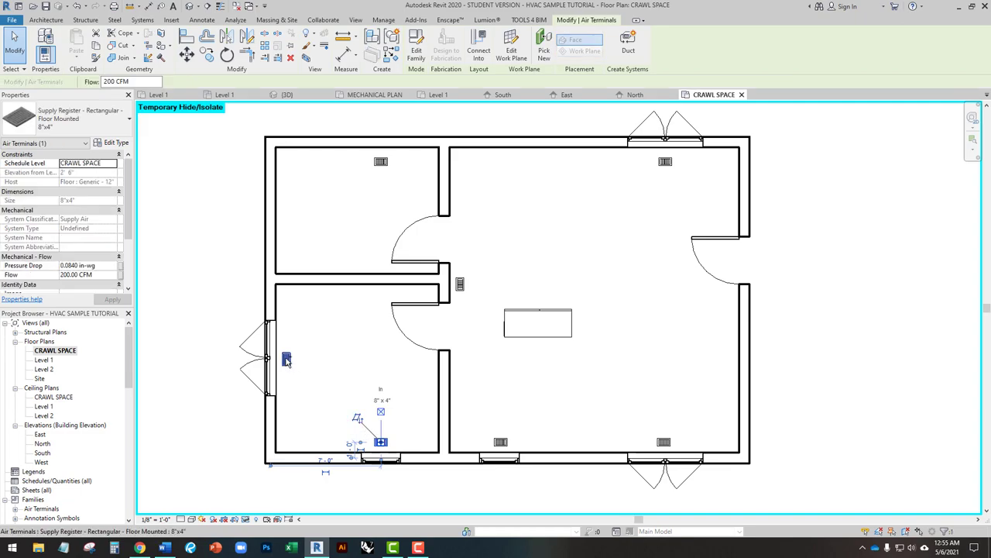
ctrl+click(380, 161)
ctrl+click(665, 161)
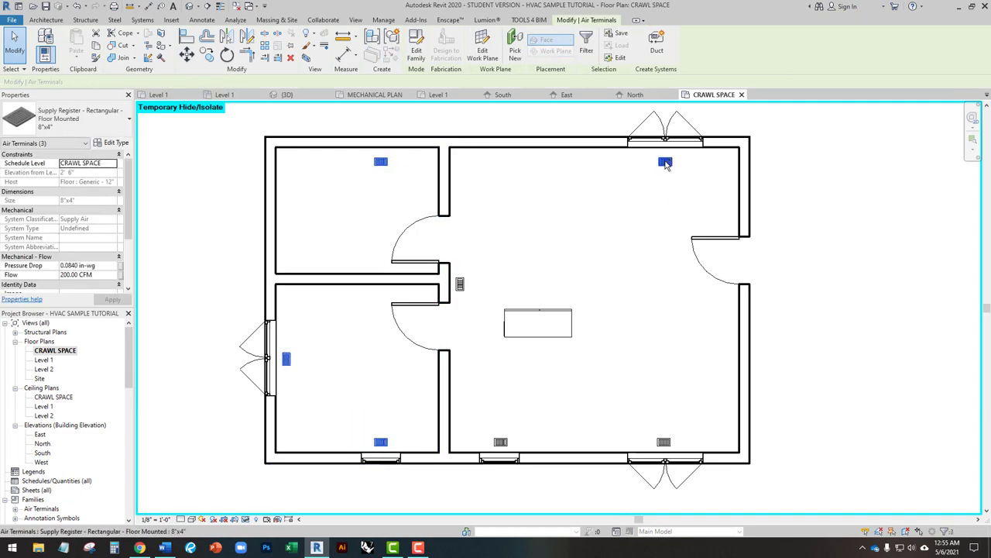
ctrl+click(664, 441)
ctrl+click(500, 442)
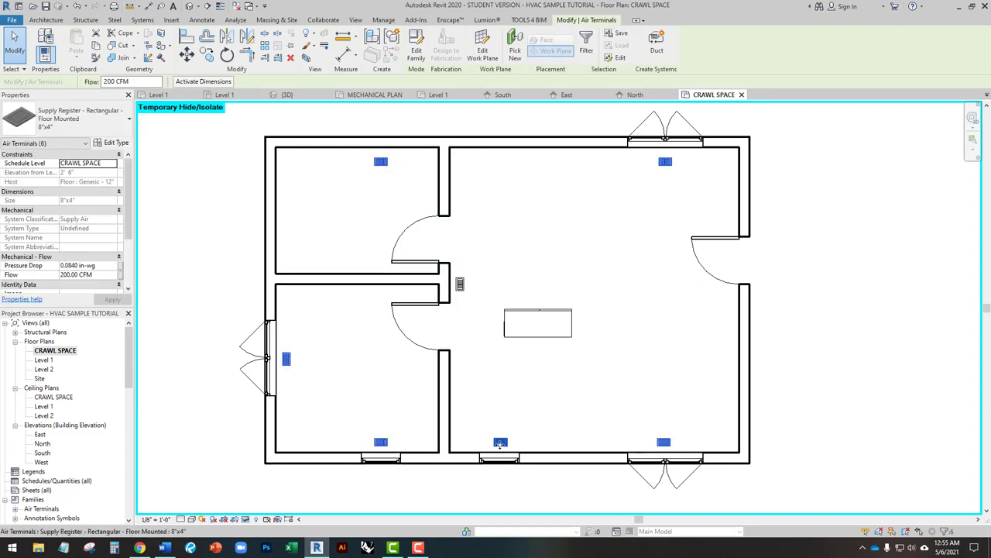
ctrl+click(568, 339)
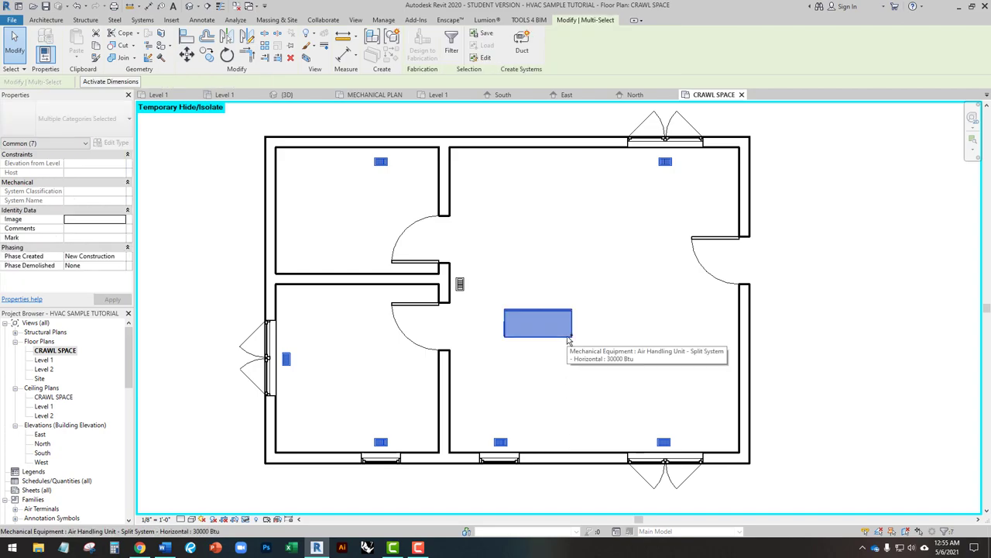
click(522, 51)
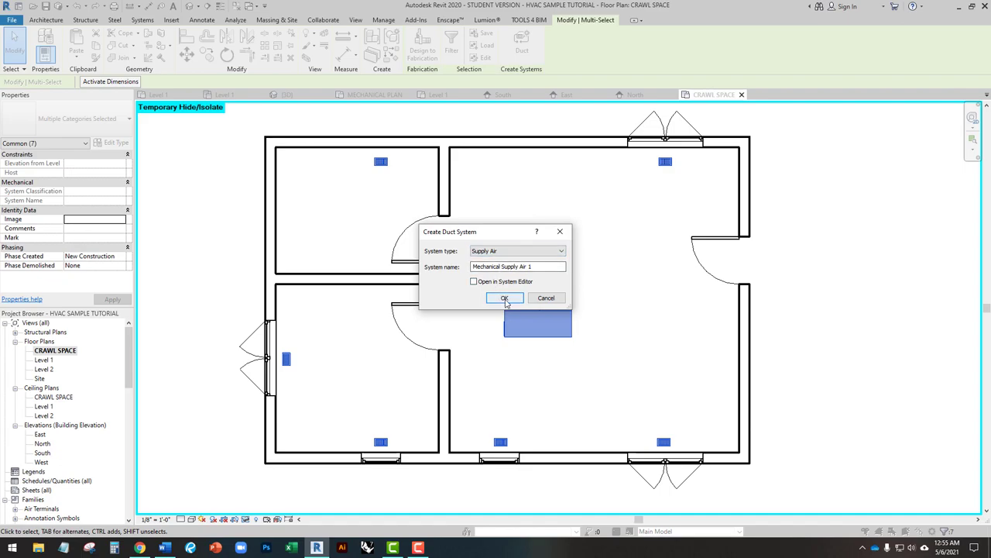
click(504, 299)
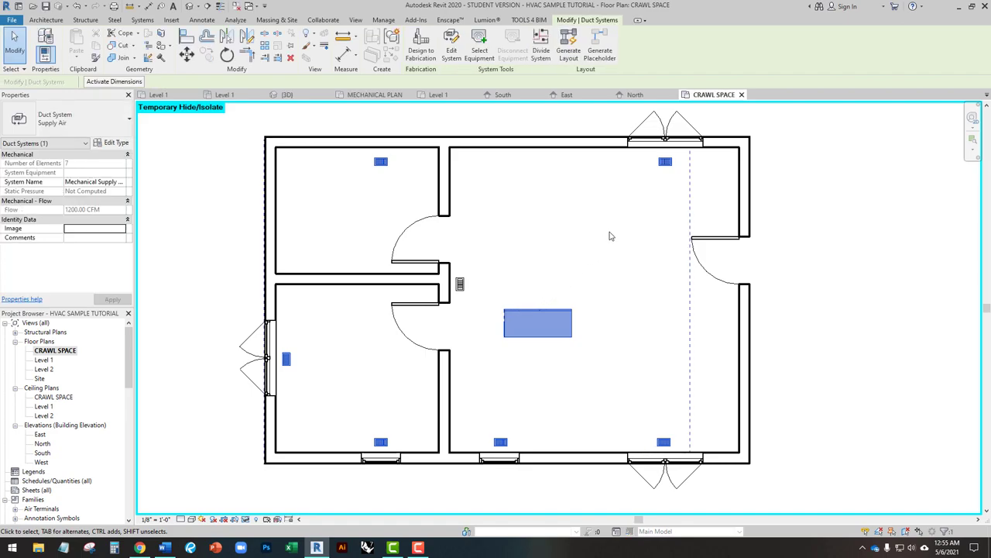
Start generating a duct layout for the supply system, compare the Network solutions, and choose solution 3 of 4.
click(568, 49)
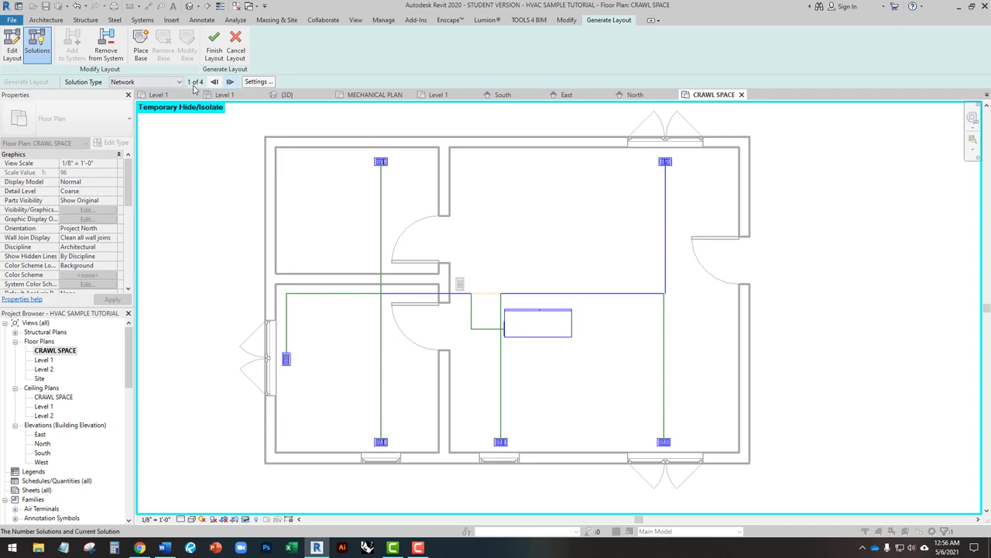
click(231, 82)
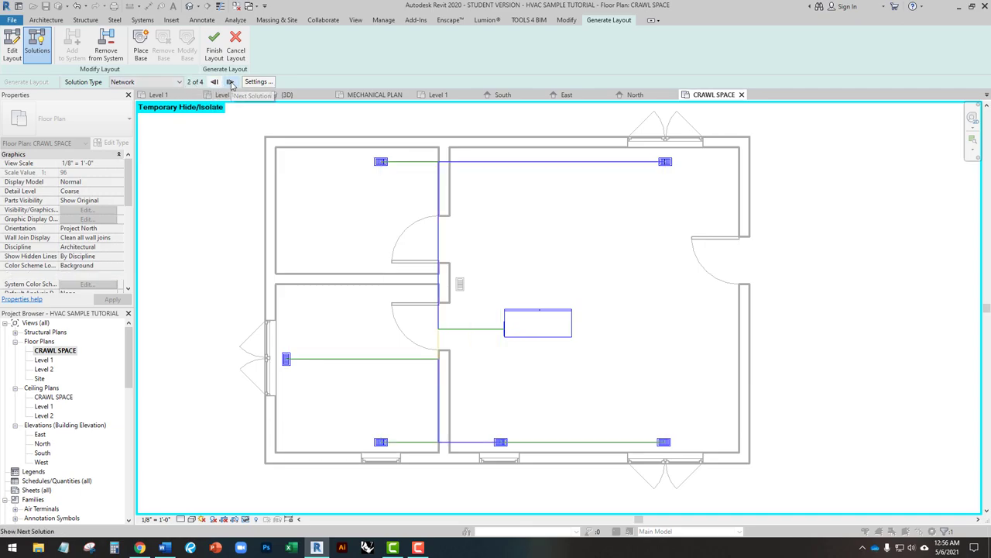
click(231, 82)
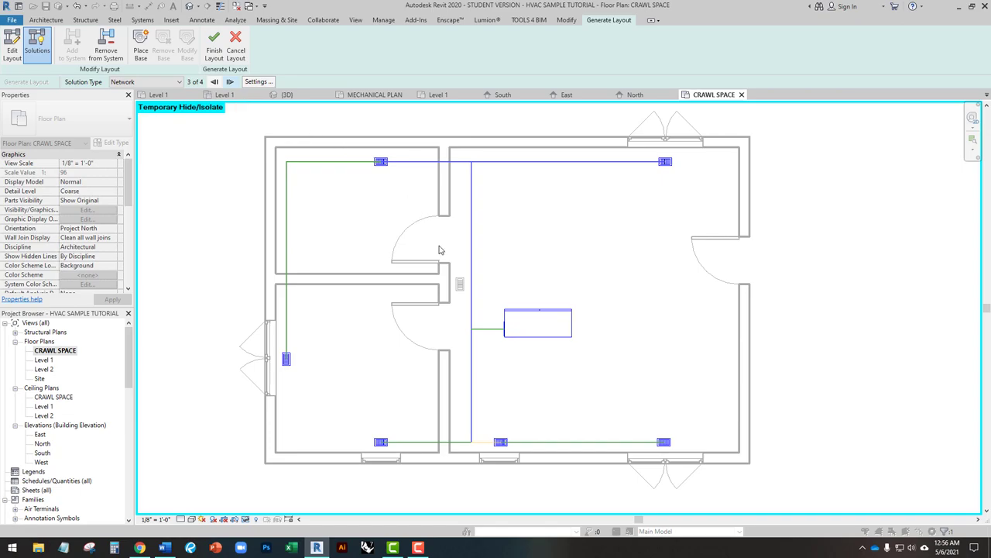
click(231, 82)
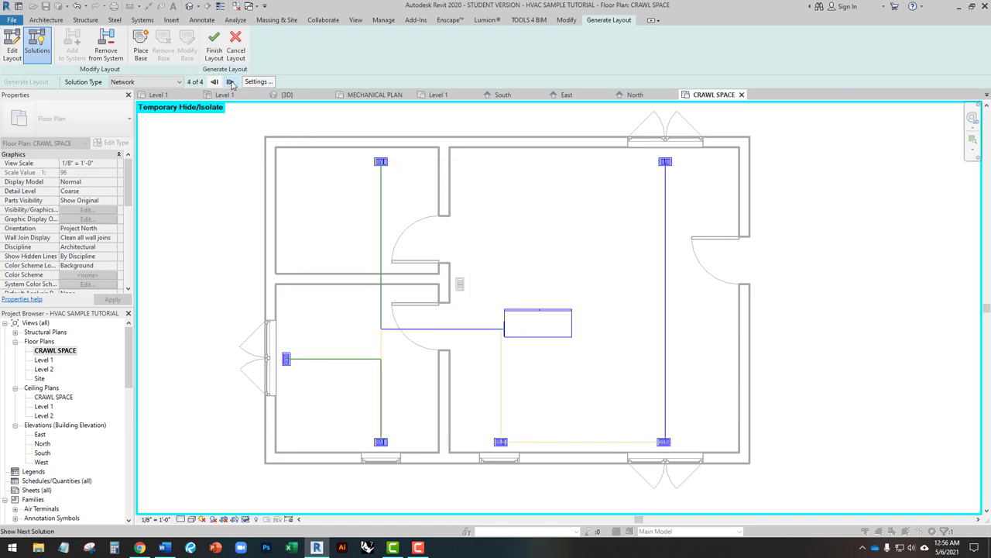
click(231, 83)
click(231, 82)
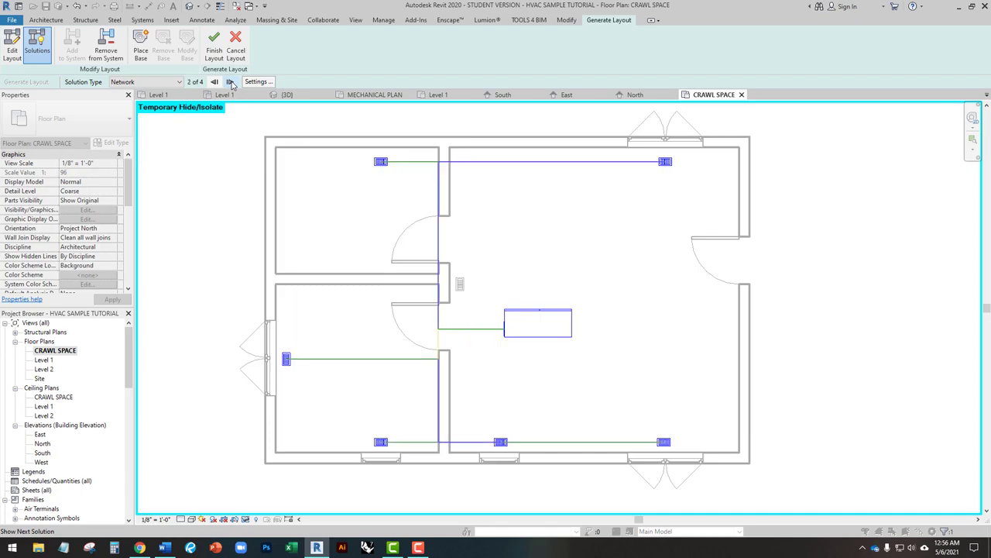
click(231, 82)
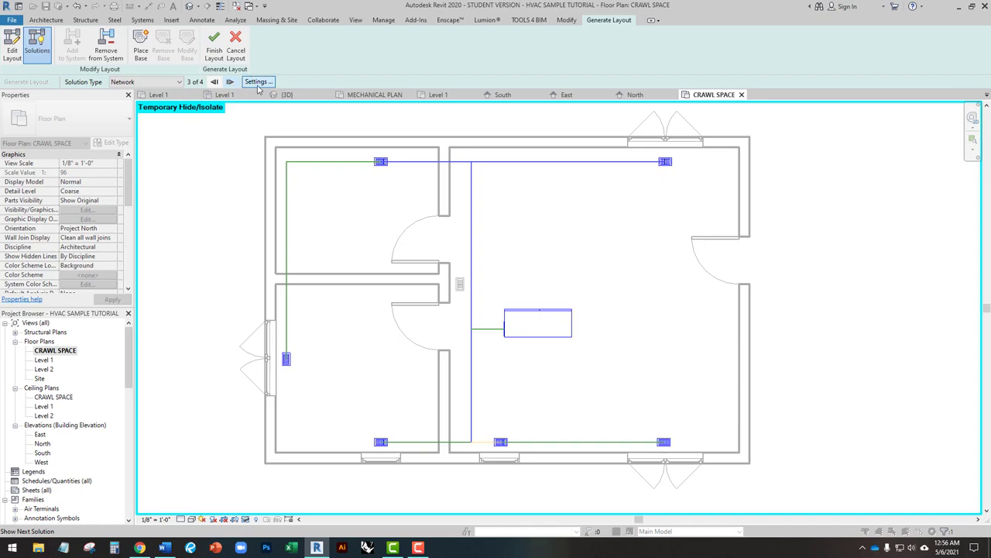
In the duct conversion settings, give the main duct a 0' 0" offset and the Rectangular Duct: Default type.
click(255, 82)
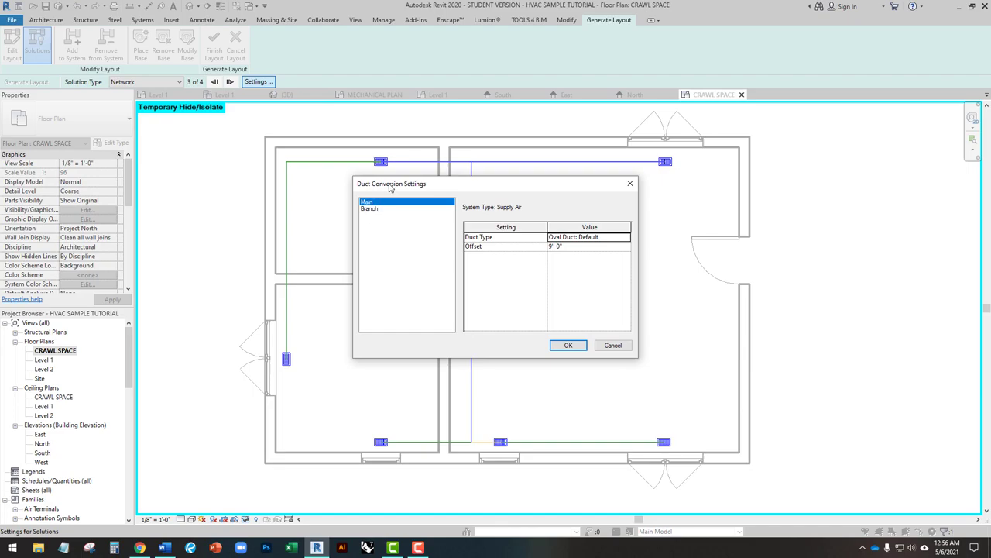
drag(390, 188, 603, 202)
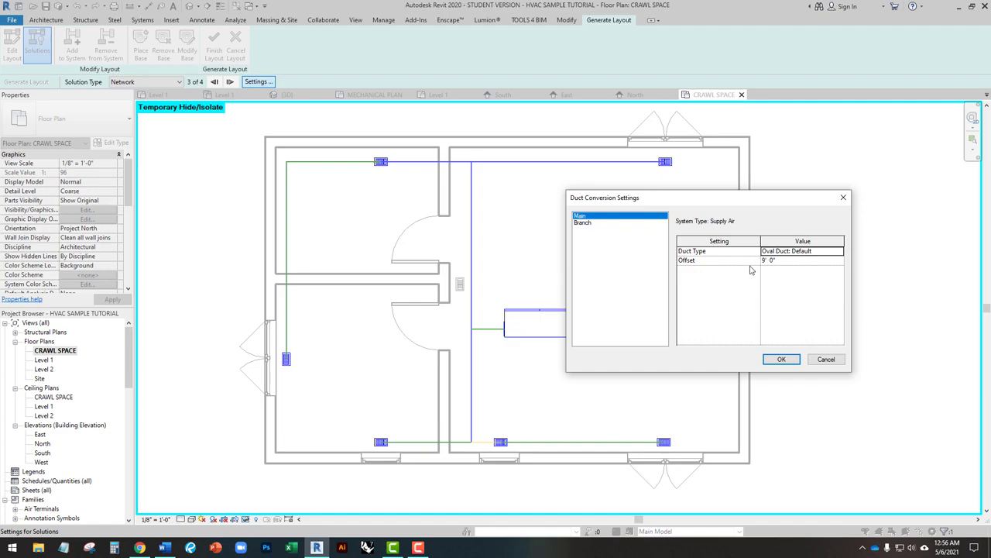
click(782, 263)
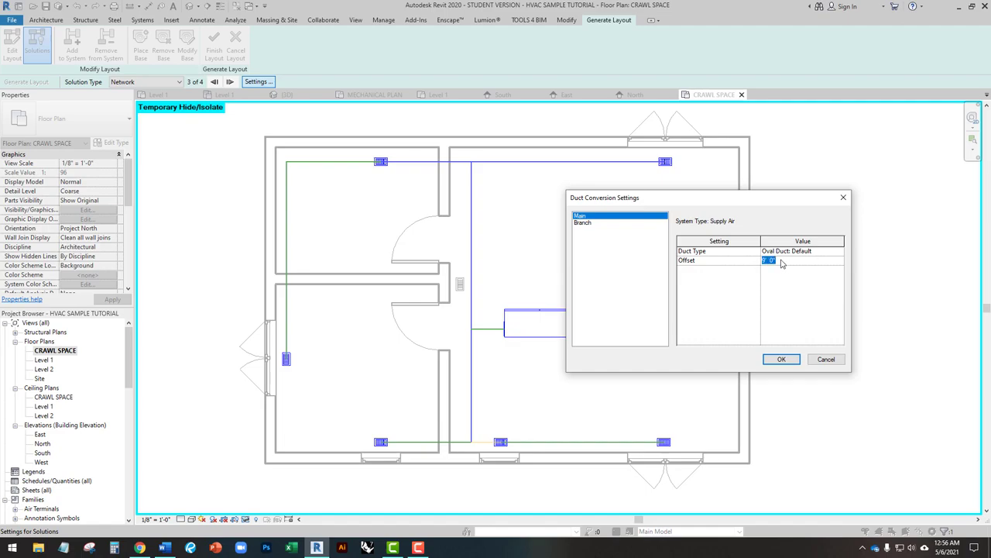
text(0)
click(802, 254)
click(839, 252)
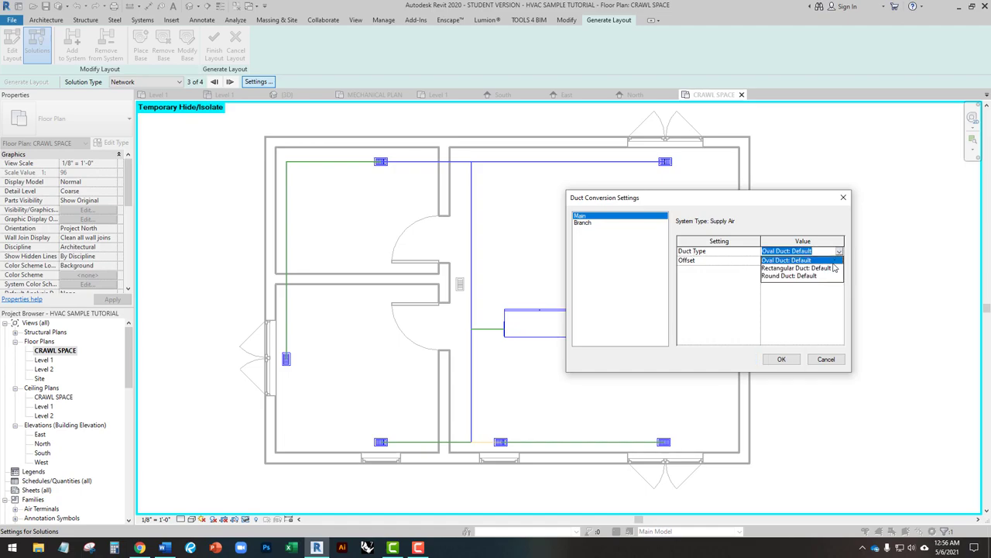
click(819, 268)
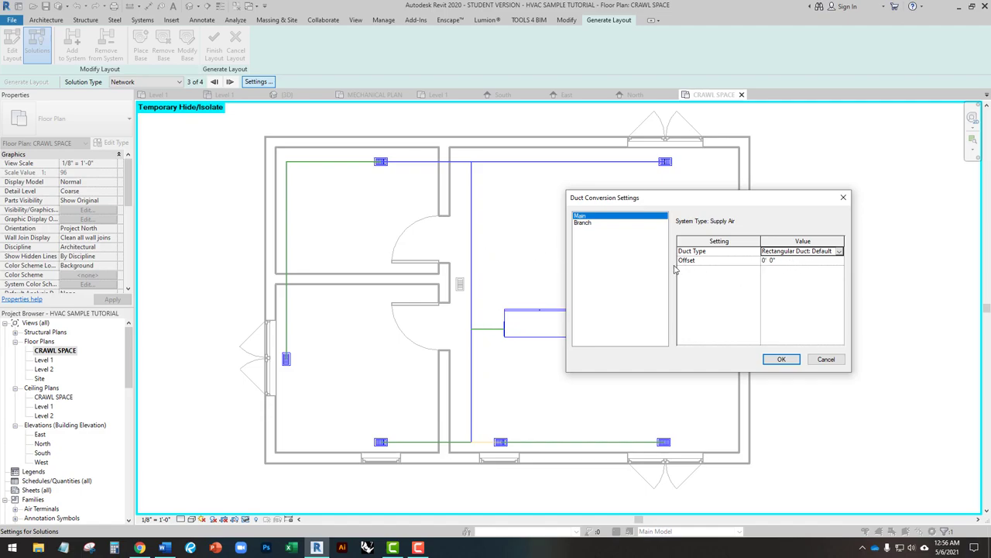
Set the branch ducts to Round Duct: Default with a 0' 0" offset and the Flex Duct Round : Flex - Round flex type.
click(585, 224)
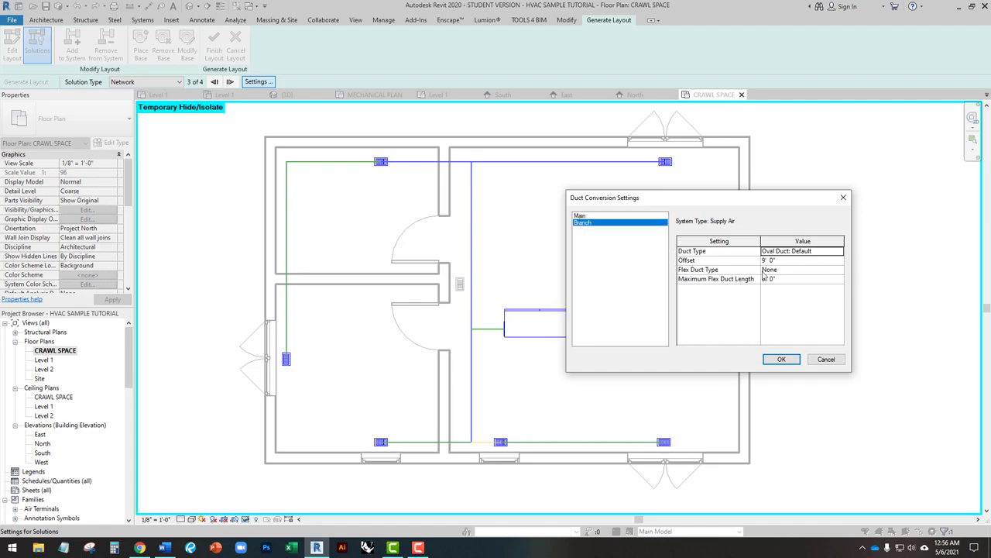
click(822, 253)
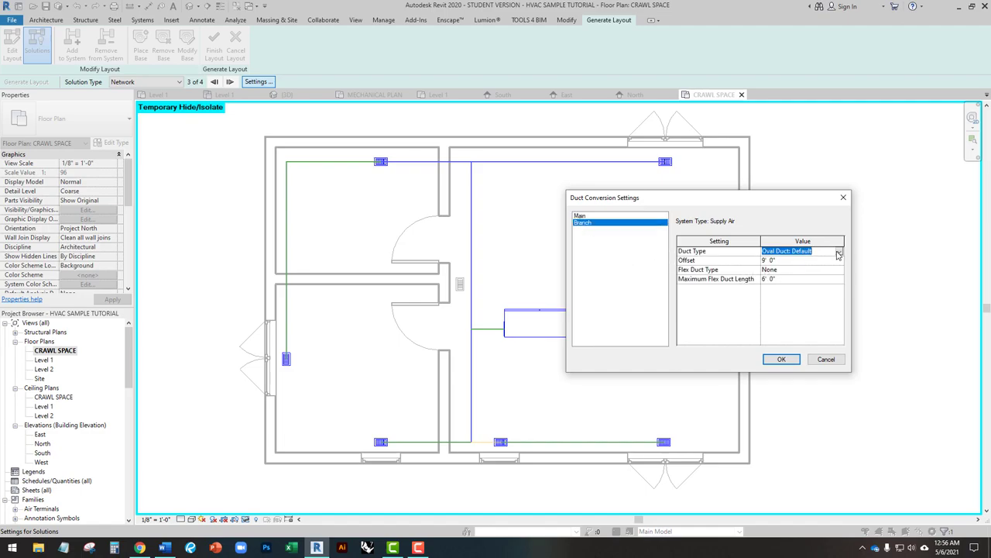
click(839, 252)
click(784, 277)
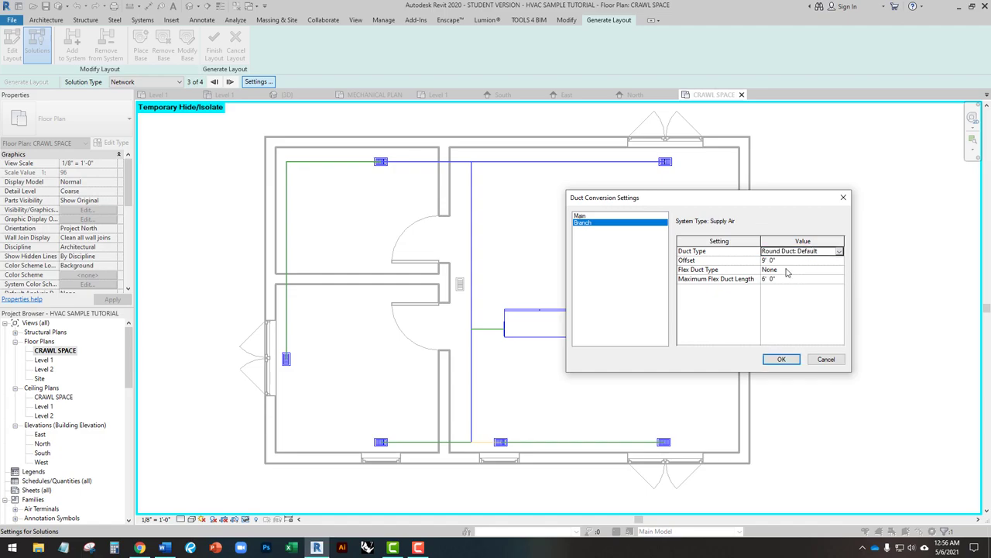
click(753, 262)
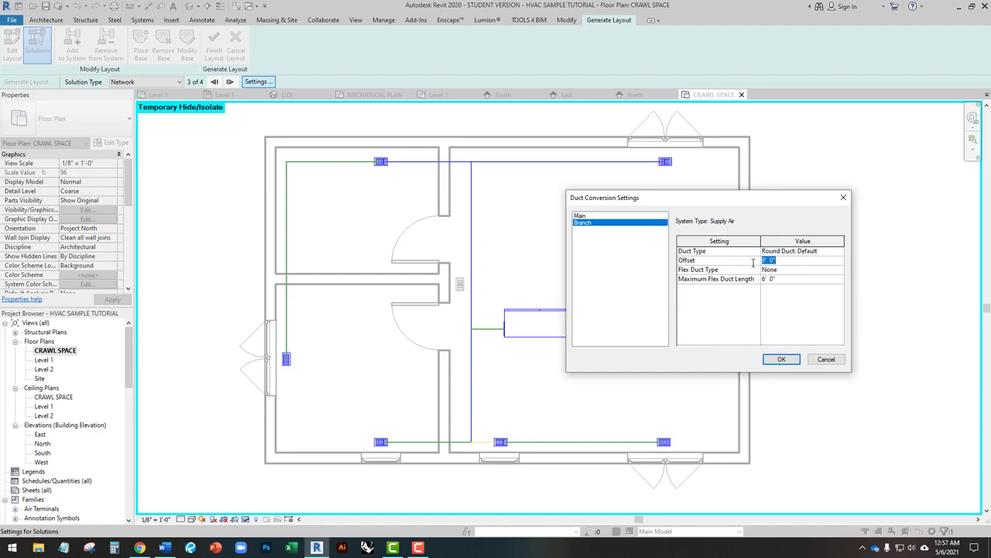
text(0)
click(789, 269)
click(839, 269)
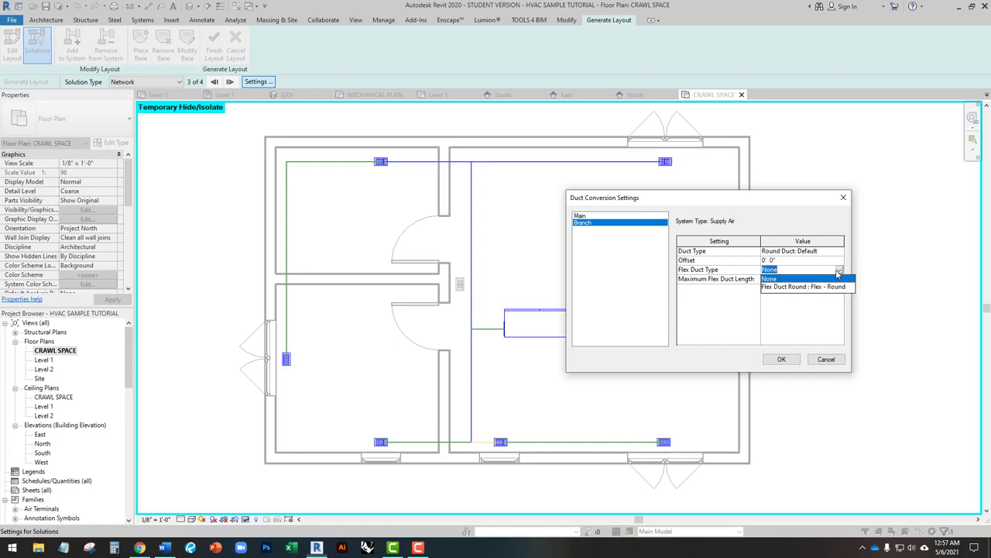
click(795, 287)
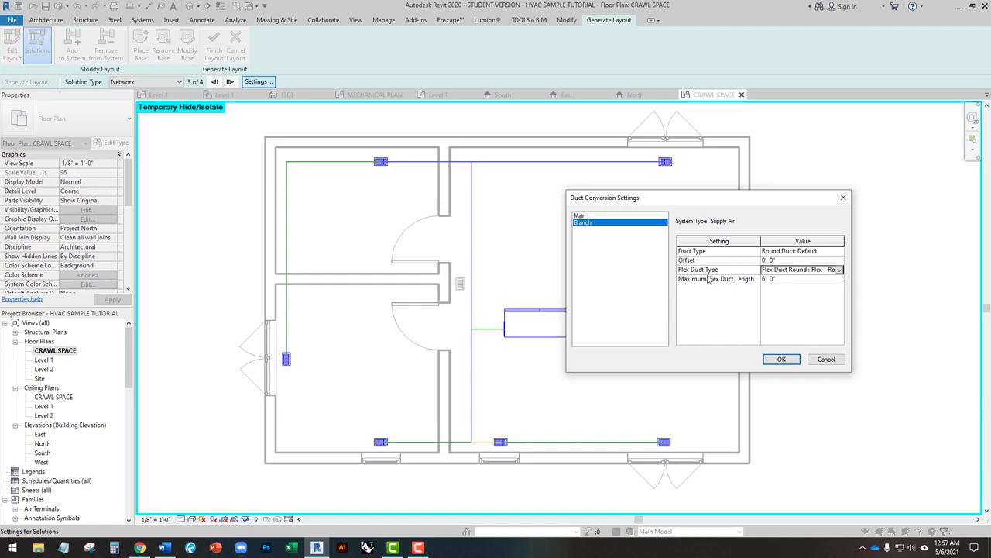
Apply the conversion settings, finish the supply duct layout, and dismiss the resulting warning.
click(781, 360)
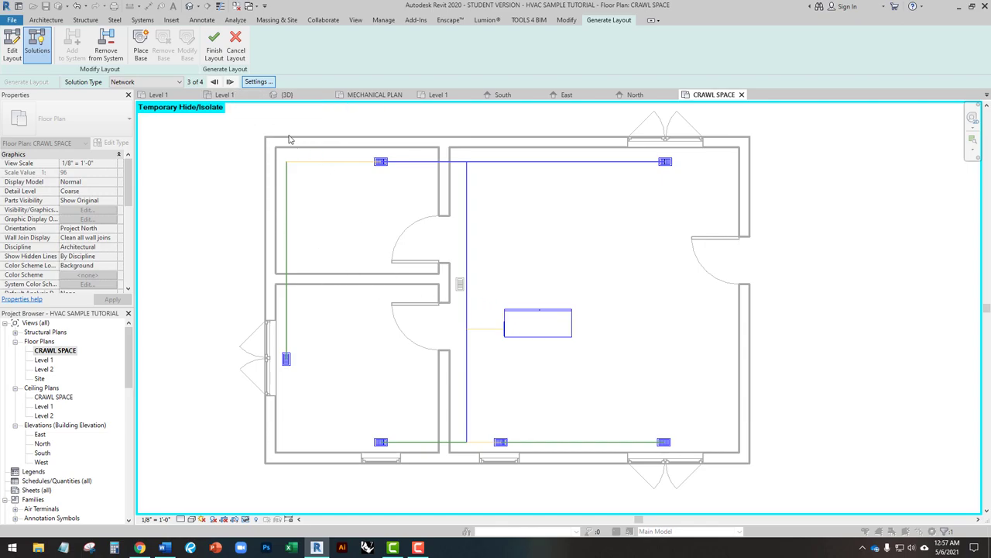
click(214, 43)
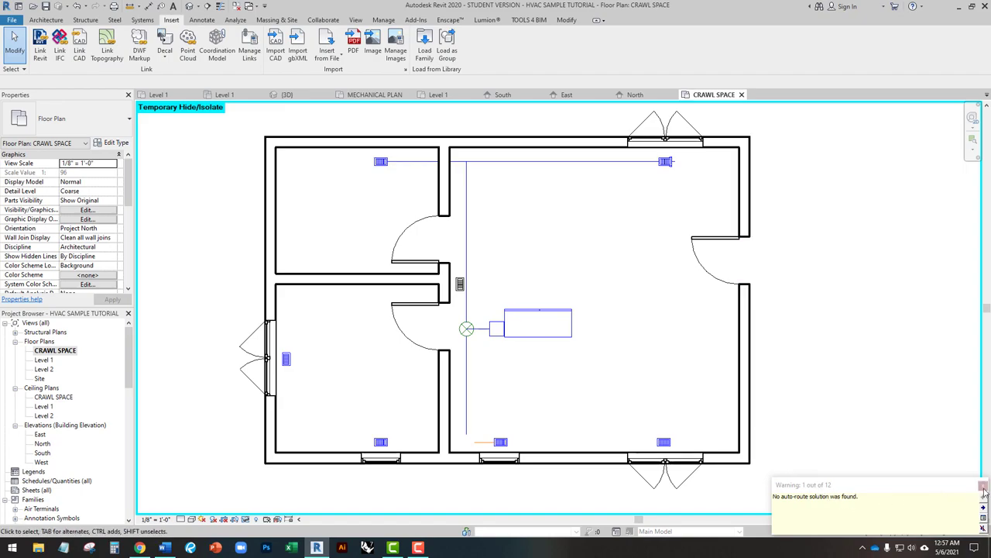
click(983, 485)
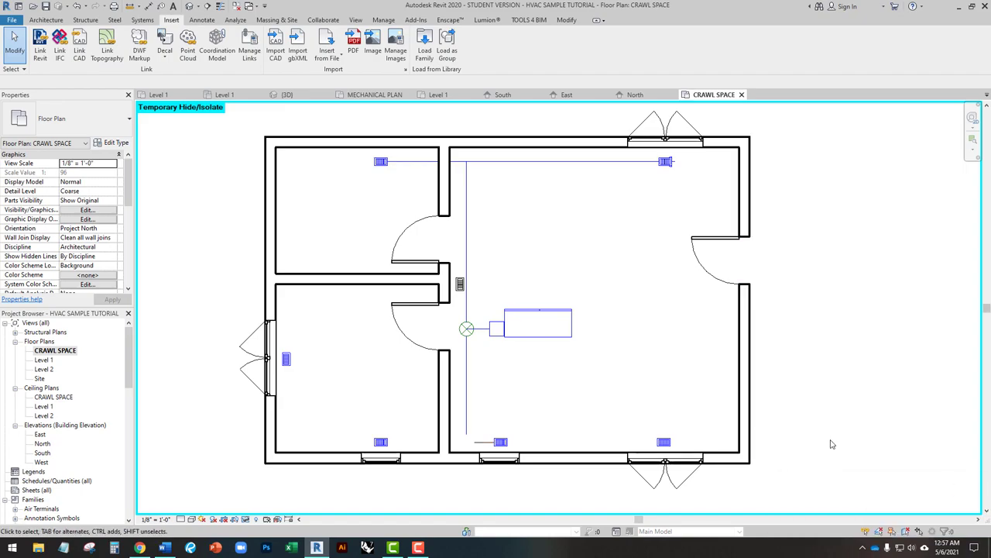
Inspect the generated ductwork in the default 3D view and hide the Generic - 12" floor covering it.
click(190, 5)
scroll(537, 299, up, 4)
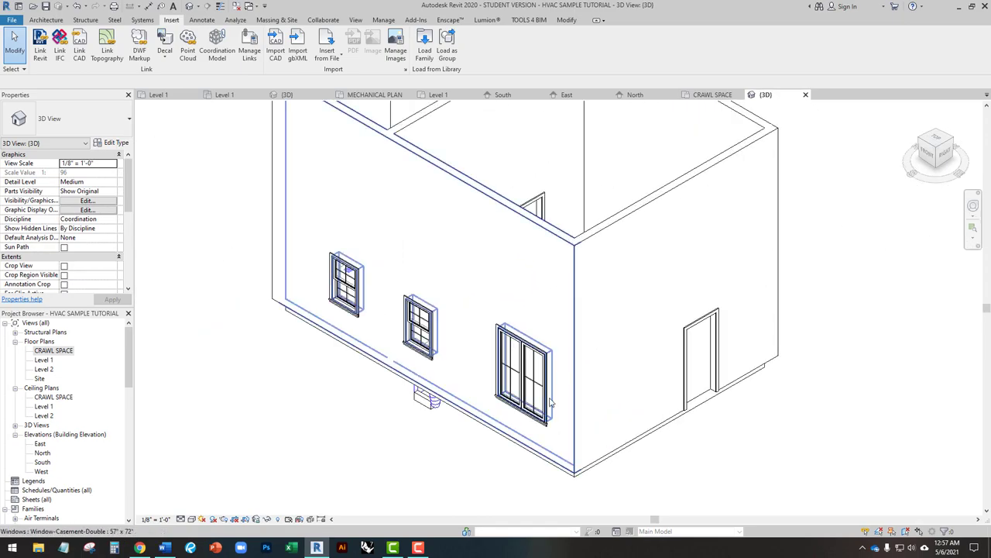
shift+middle_drag(536, 300, 426, 283)
scroll(630, 397, up, 3)
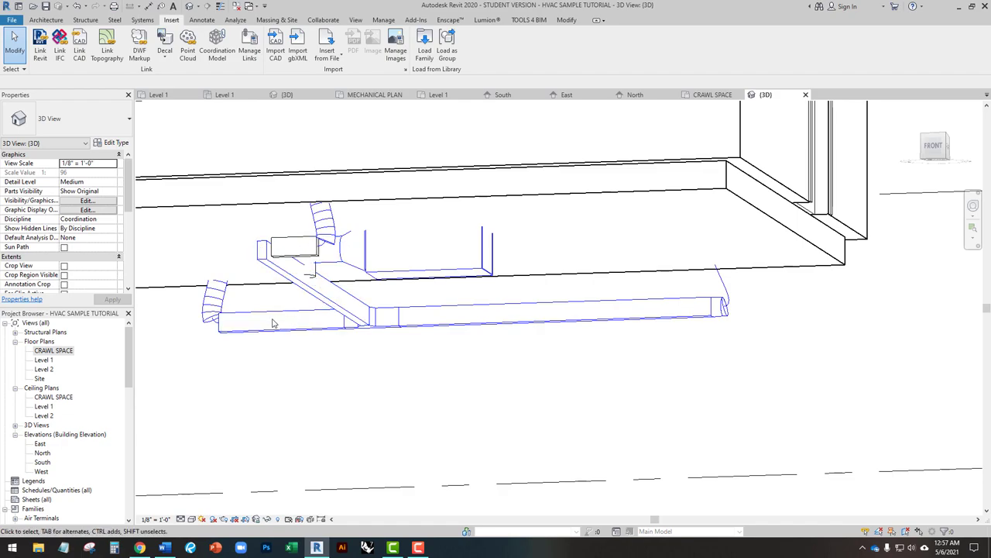
shift+middle_drag(354, 336, 476, 452)
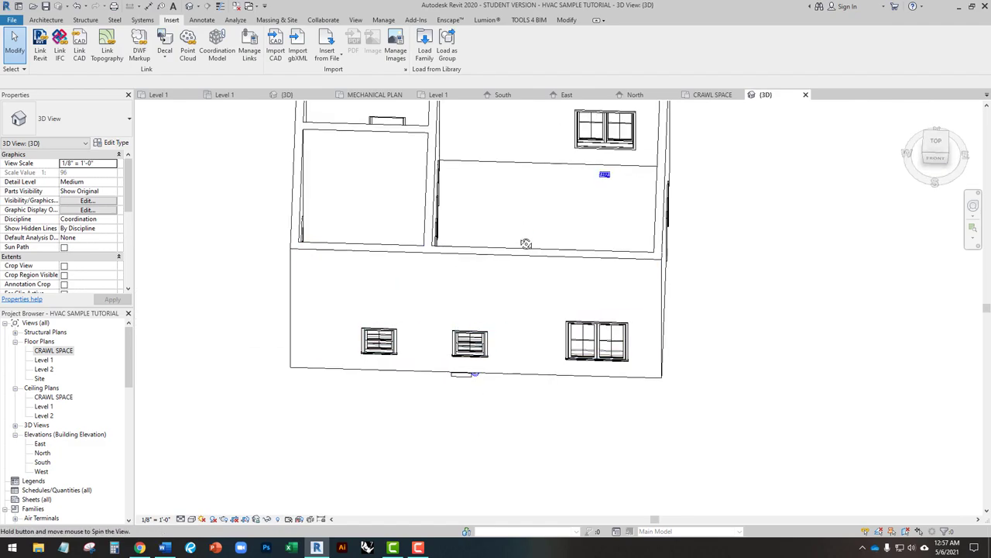
shift+middle_drag(522, 240, 537, 281)
click(569, 140)
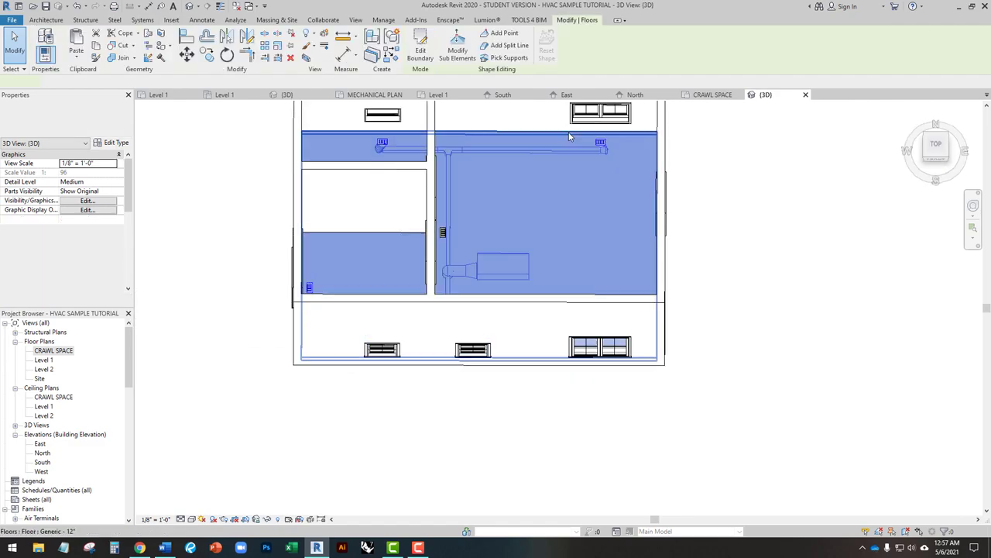
right_click(569, 137)
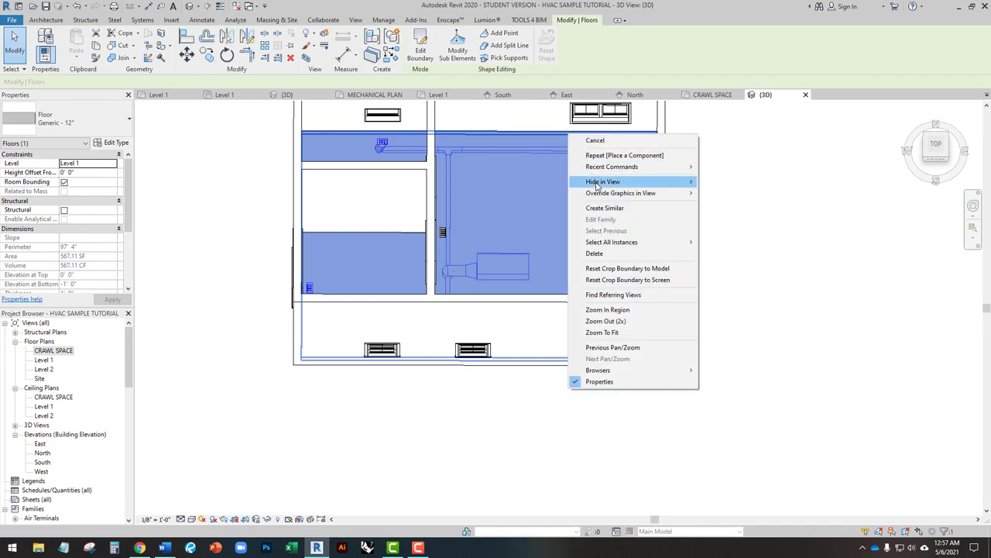
mouse_move(604, 181)
click(715, 183)
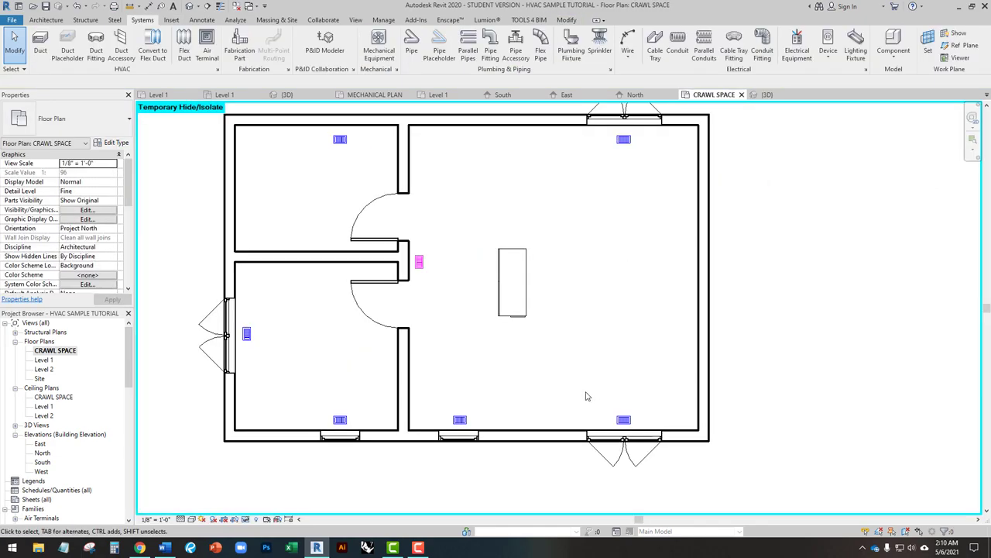
scroll(410, 254, up, 1)
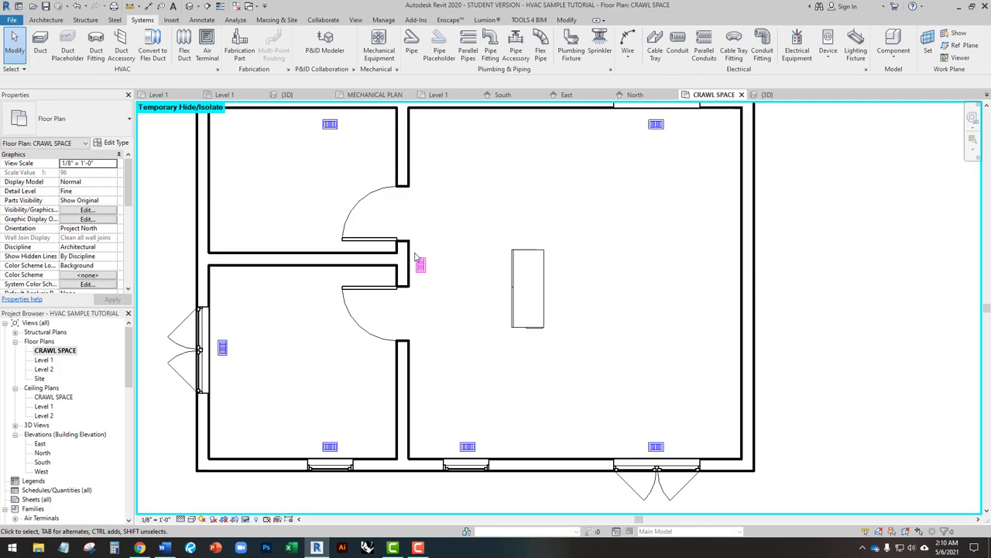
Review the supply connection dimensions in the type properties of the 30000 Btu SMALL air handling unit.
mouse_move(582, 345)
middle_down()
mouse_move(604, 361)
mouse_move(588, 347)
middle_up()
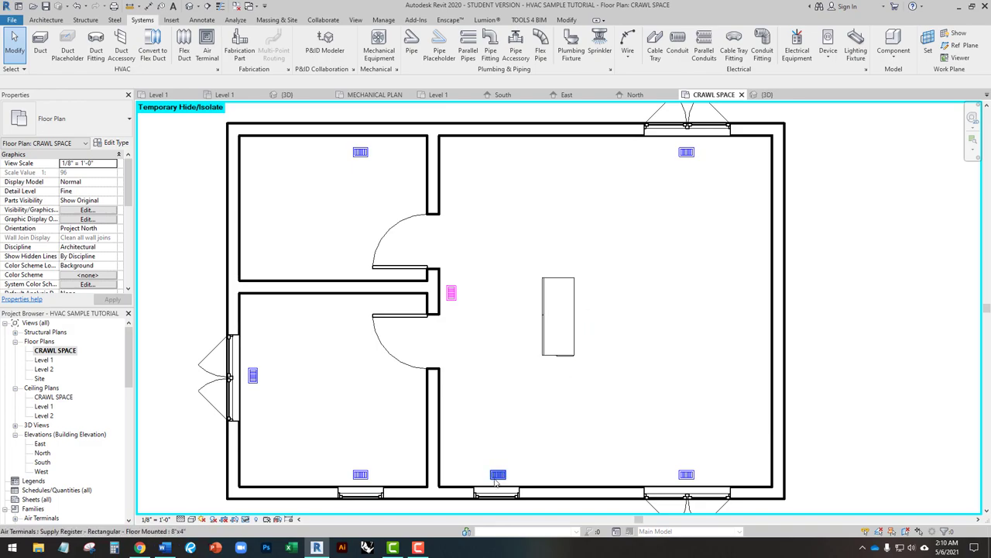
click(577, 326)
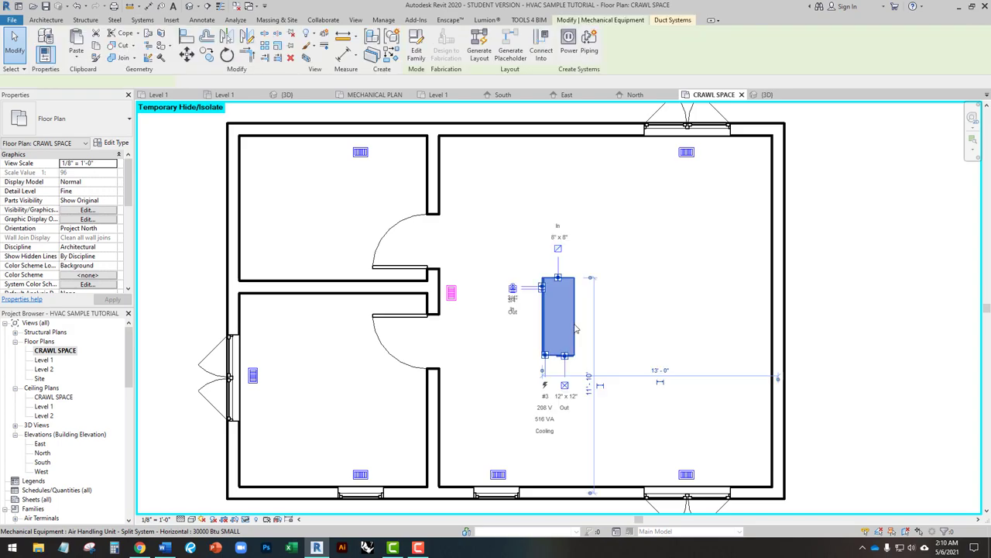
click(116, 143)
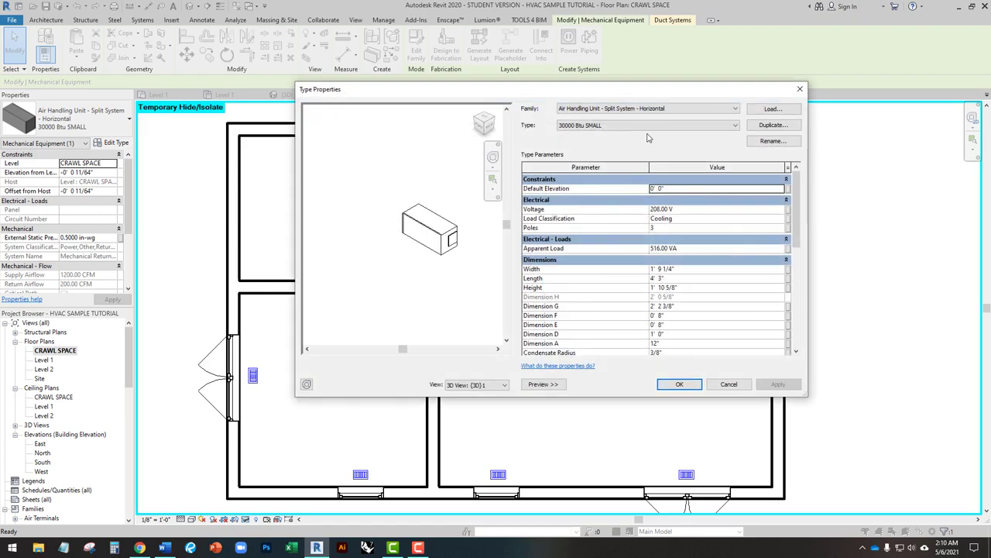
drag(649, 92, 622, 119)
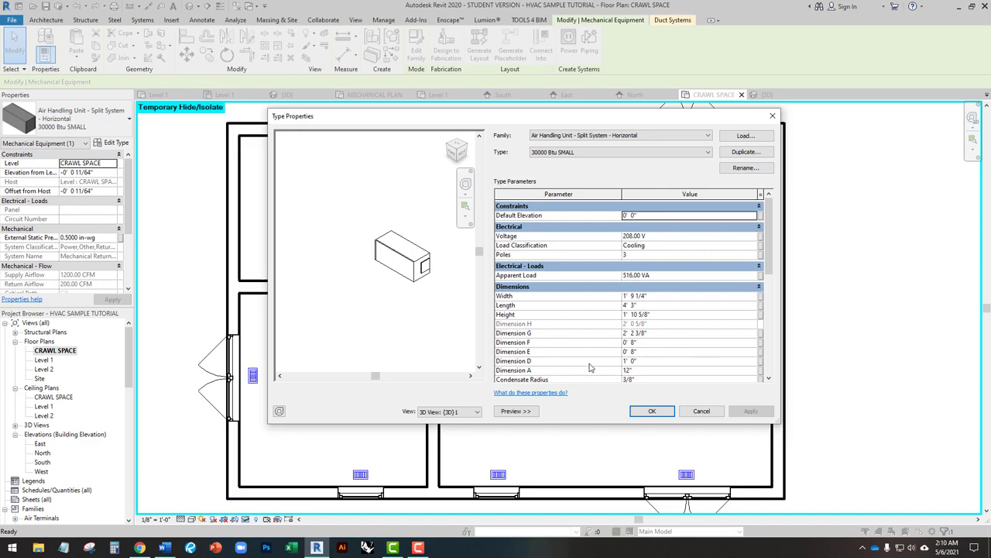
click(646, 361)
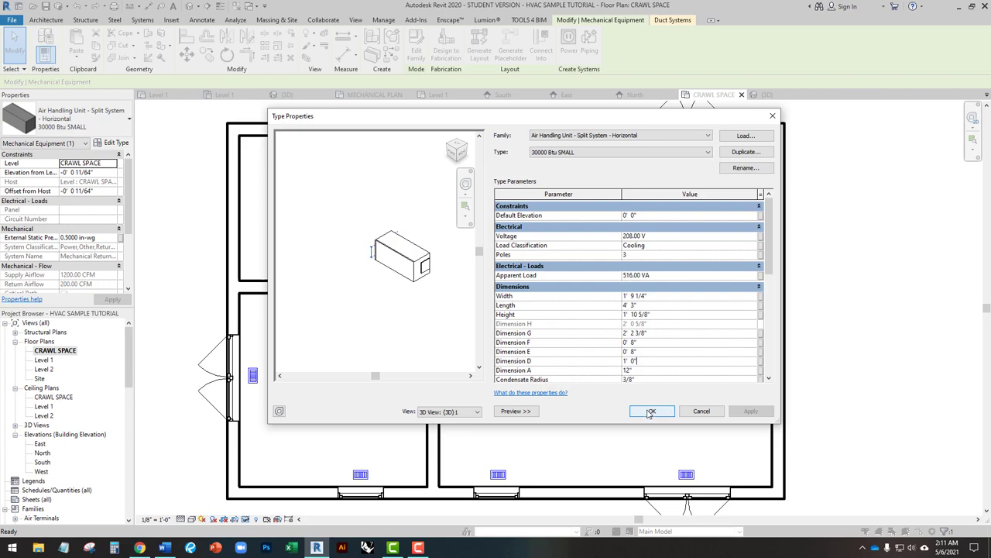
click(649, 412)
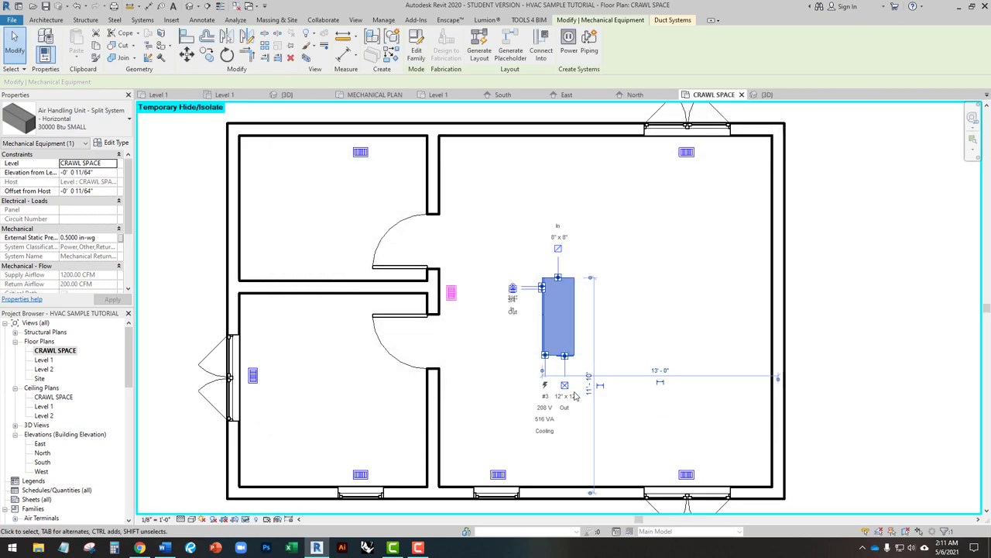
Try to route a 12" x 12" duct from the air handling unit's outlet toward the southwest room, and delete the leftover 1' 4" stub.
click(573, 401)
click(569, 399)
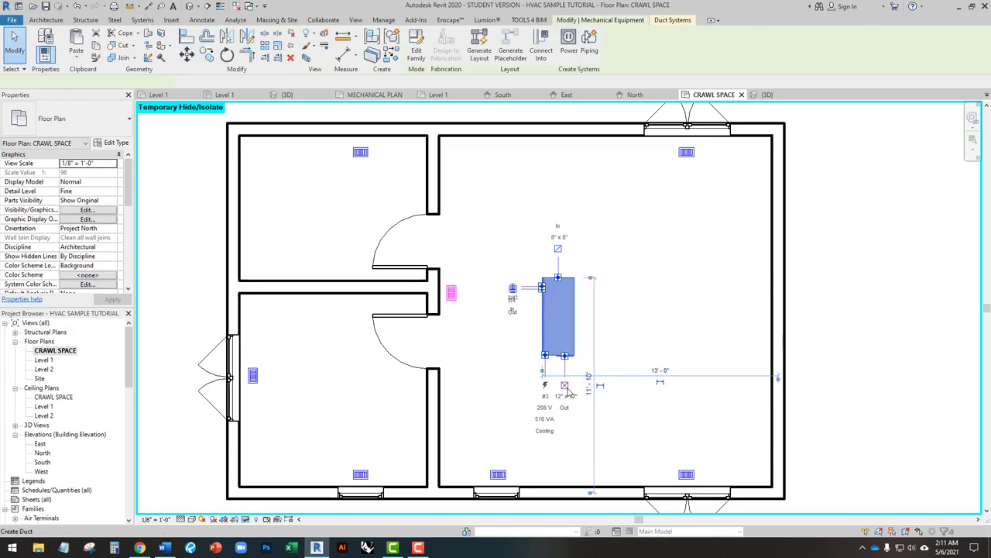
scroll(569, 397, up, 2)
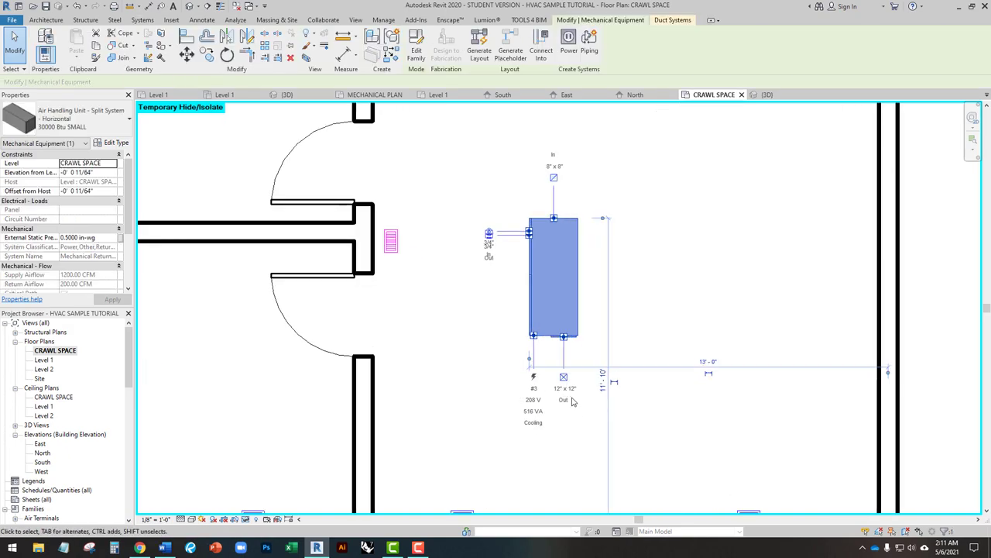
scroll(670, 271, down, 2)
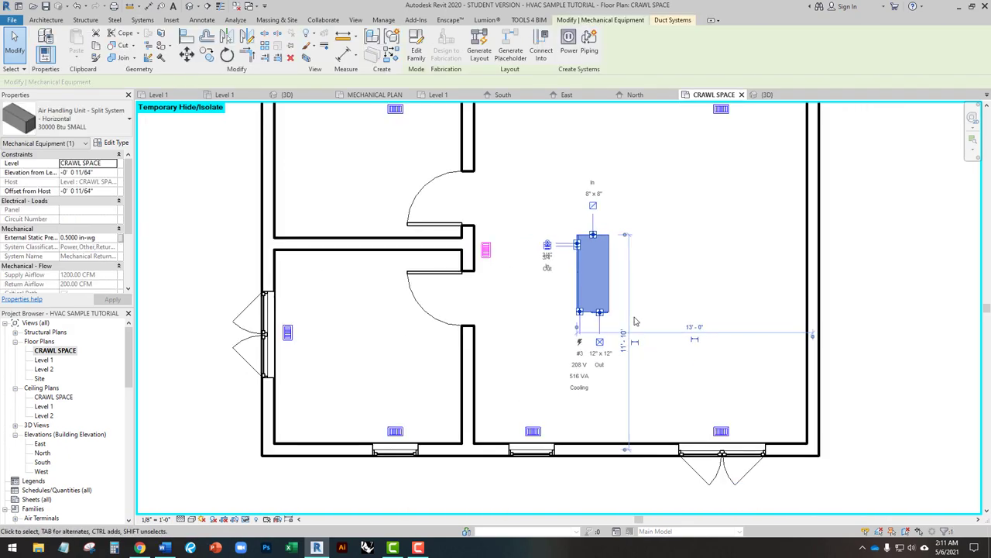
click(599, 343)
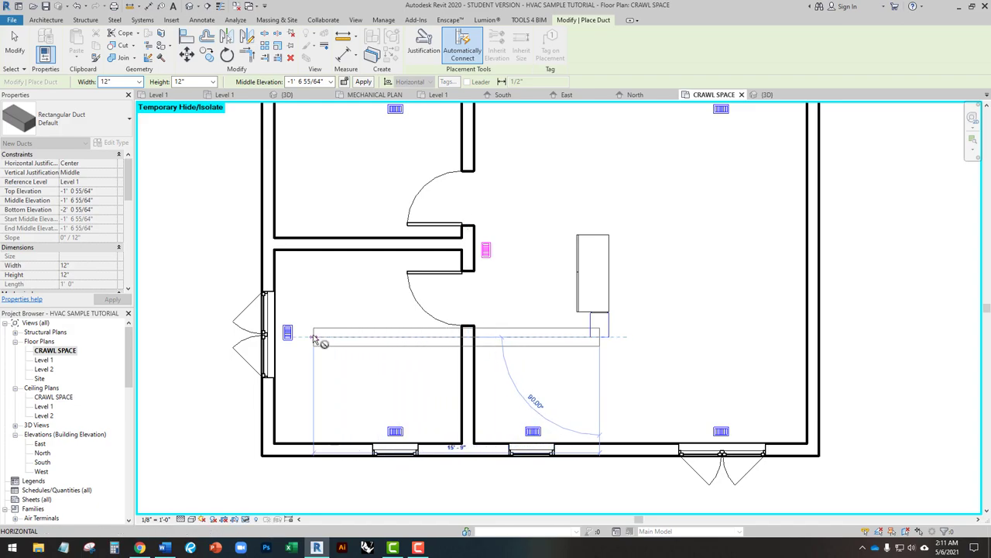
key(Escape)
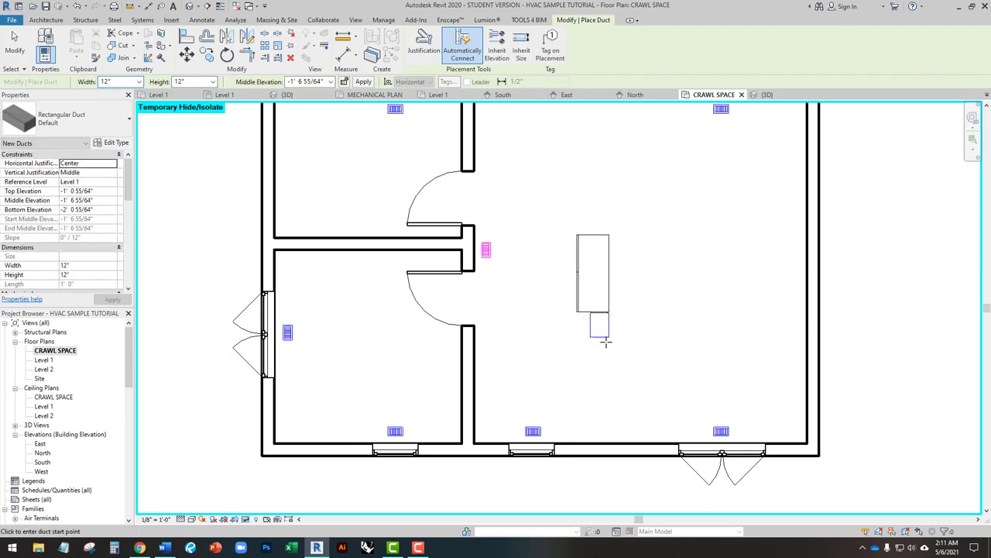
click(598, 337)
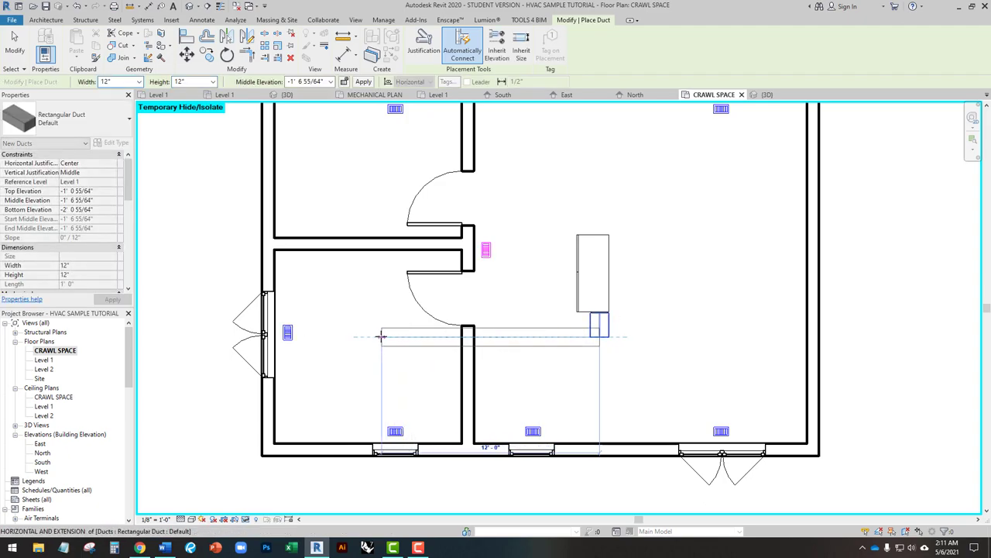
click(381, 336)
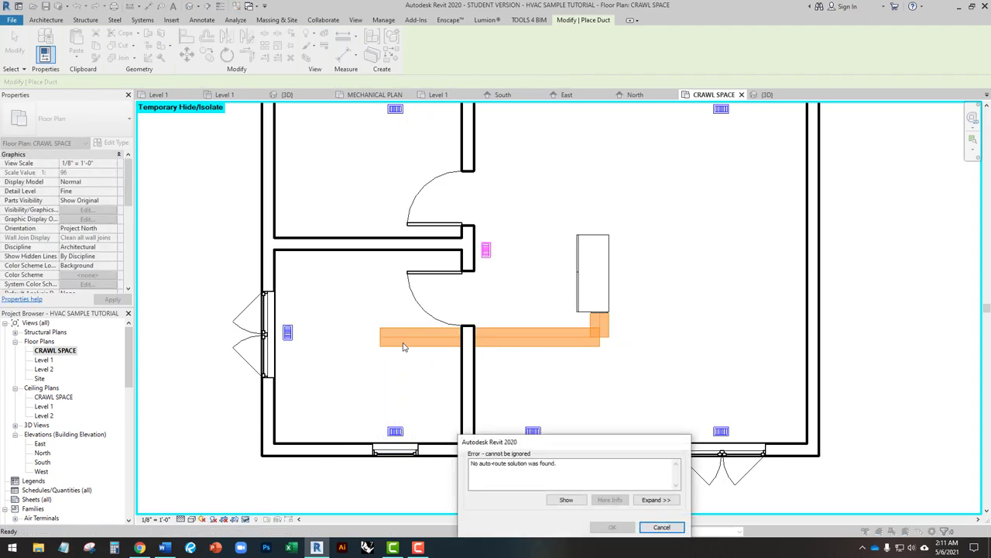
click(661, 527)
key(Escape)
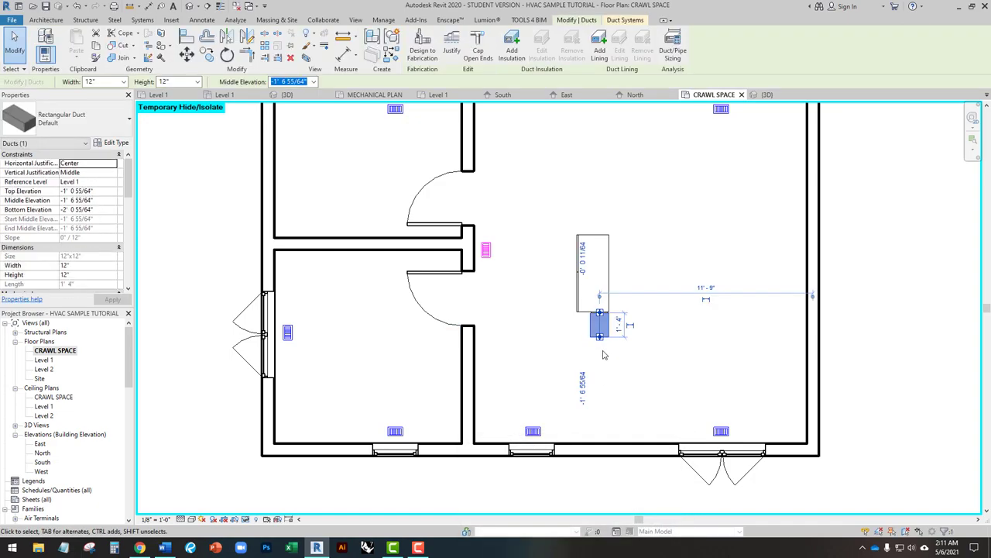
key(Escape)
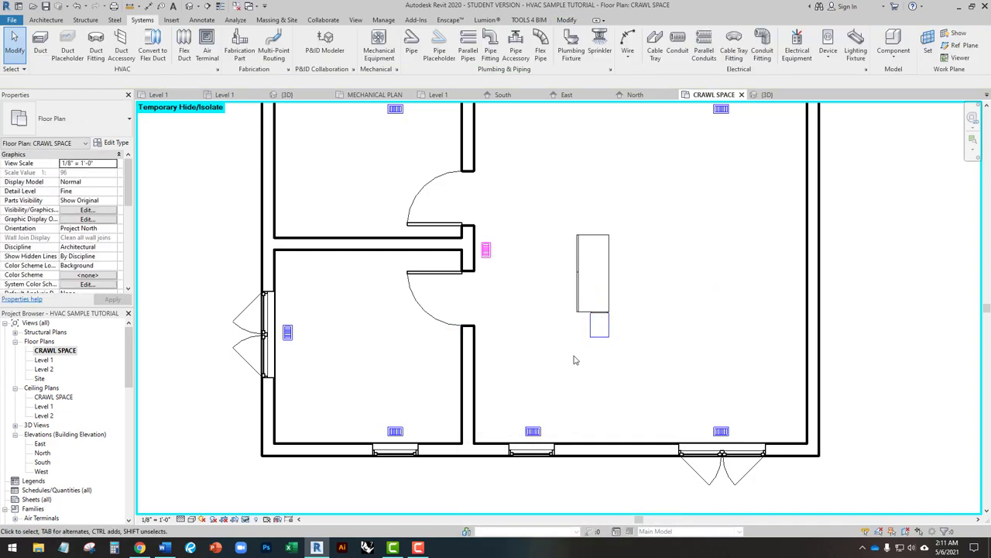
click(601, 341)
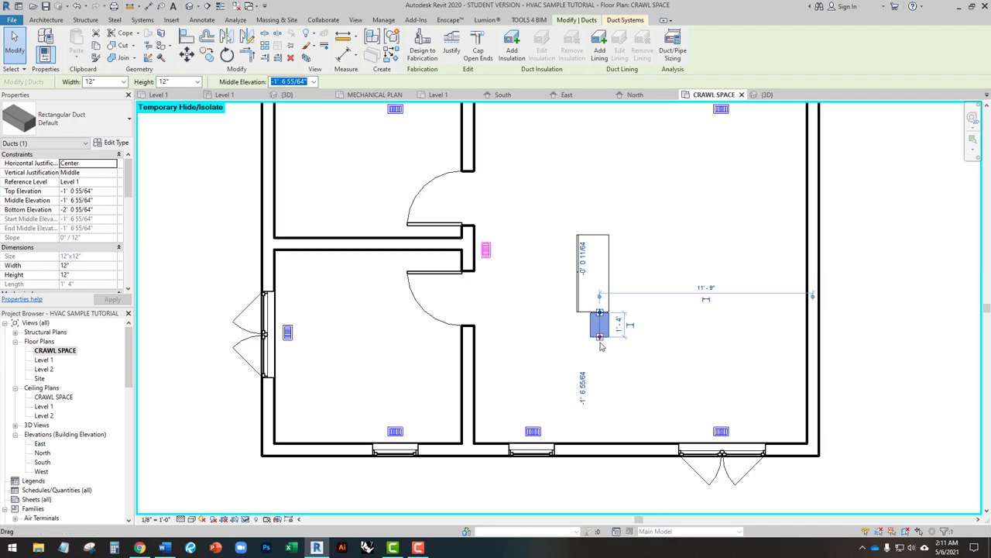
key(Delete)
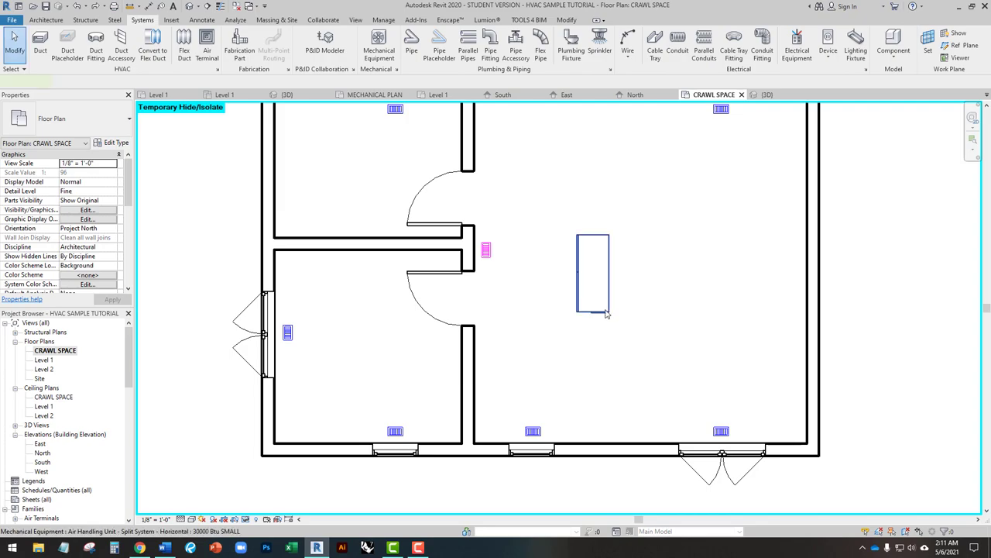
Draw a 12" x 12" rectangular duct south from the air handling unit's outlet, turning west about 10' 7" into the southwest room.
click(606, 313)
click(601, 313)
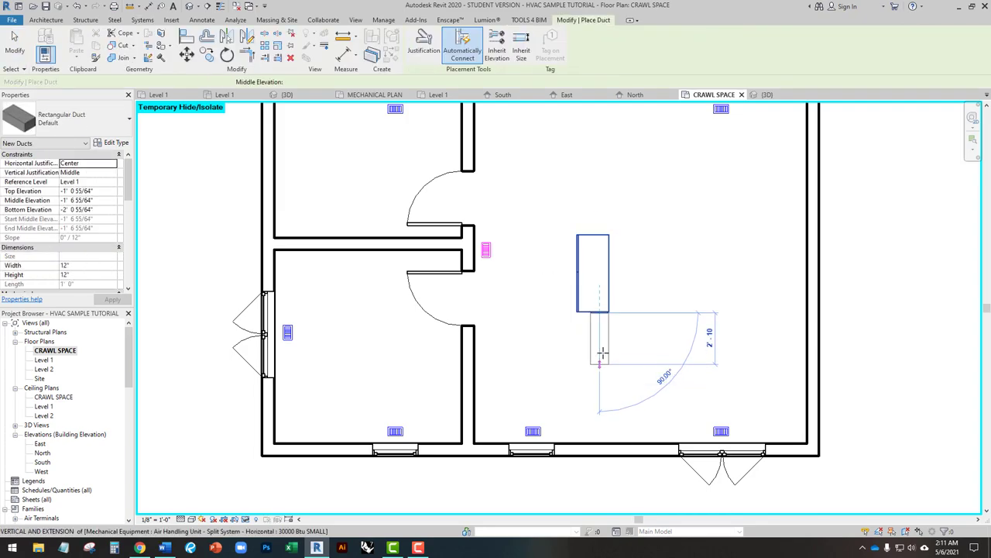
click(601, 353)
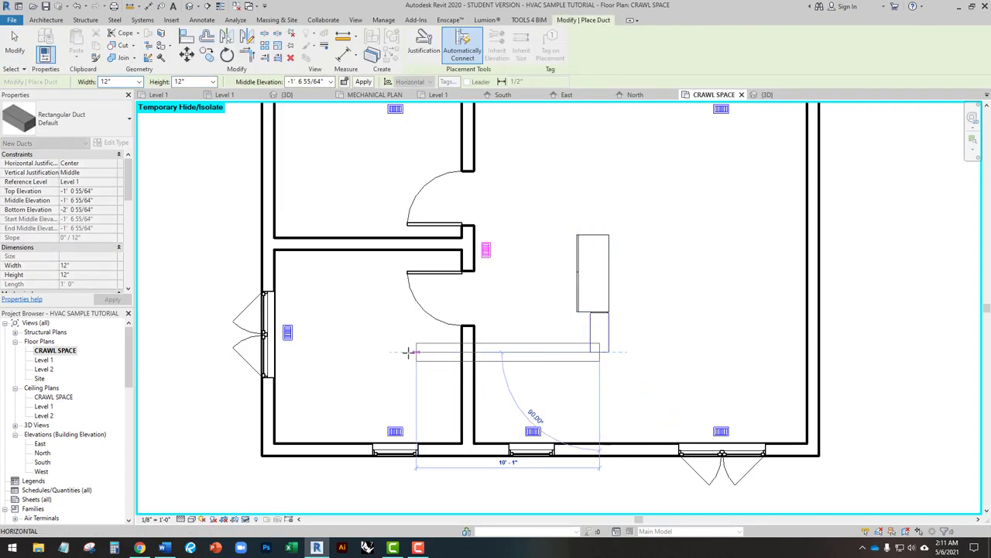
click(379, 352)
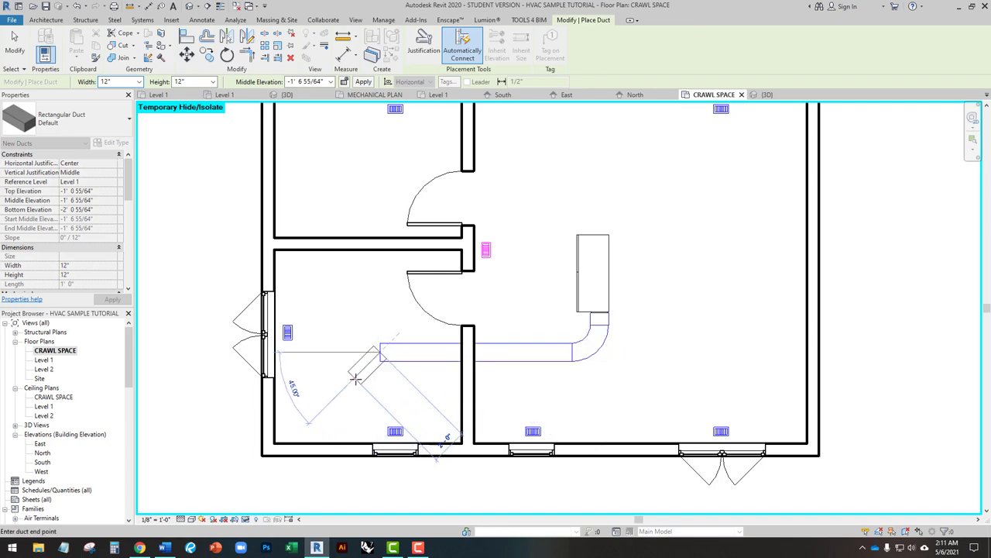
key(Escape)
key(Escape)
Stretch the open west end of the main duct so the straight run is about 12' 0" long.
click(382, 358)
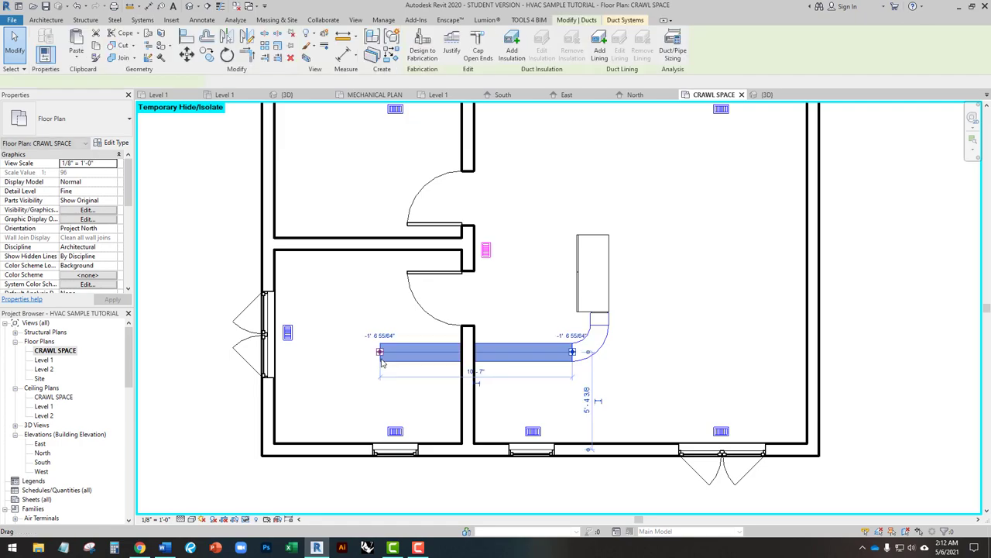
drag(382, 363, 354, 352)
click(523, 362)
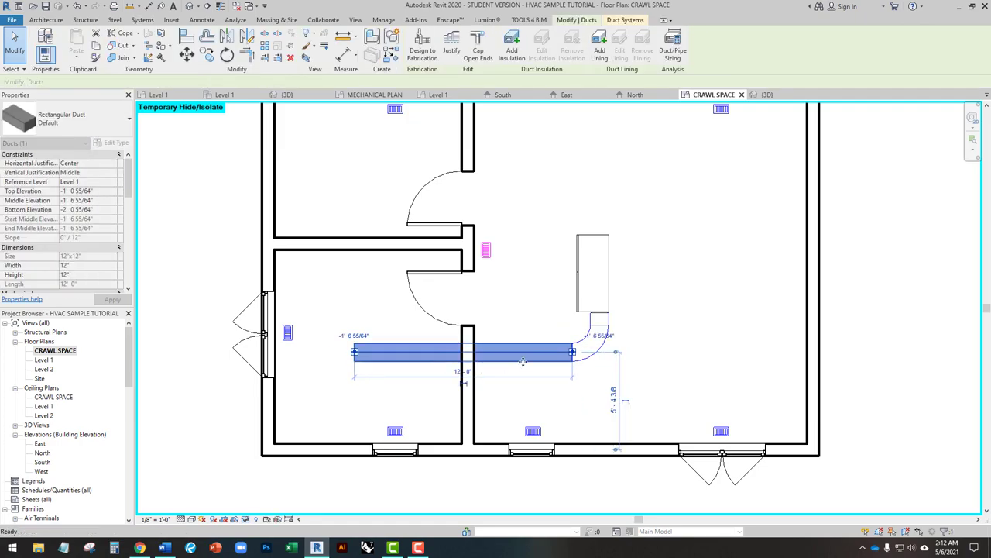
key(Escape)
Convert the elbow below the air handling unit into a tee that opens toward the east.
click(606, 352)
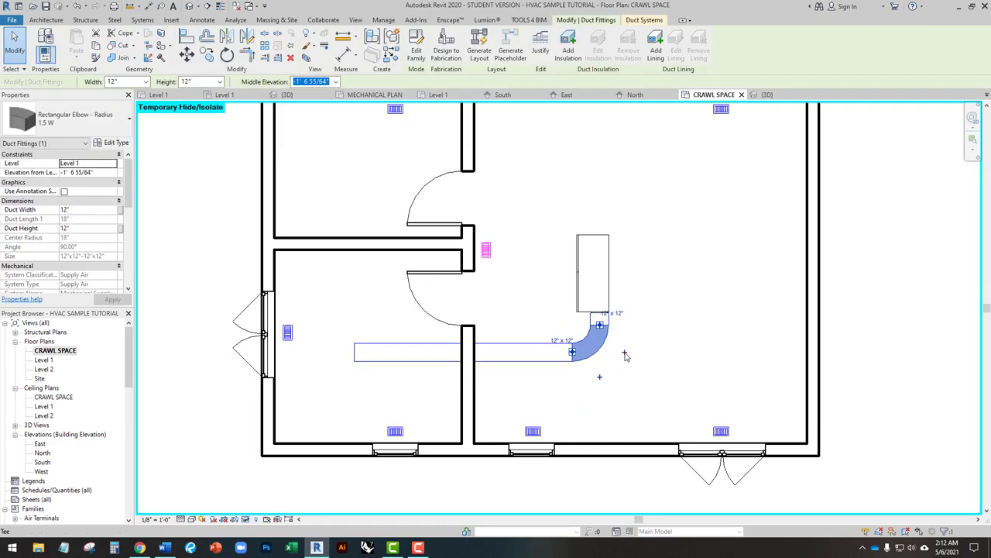
click(624, 353)
middle_drag(703, 390, 672, 375)
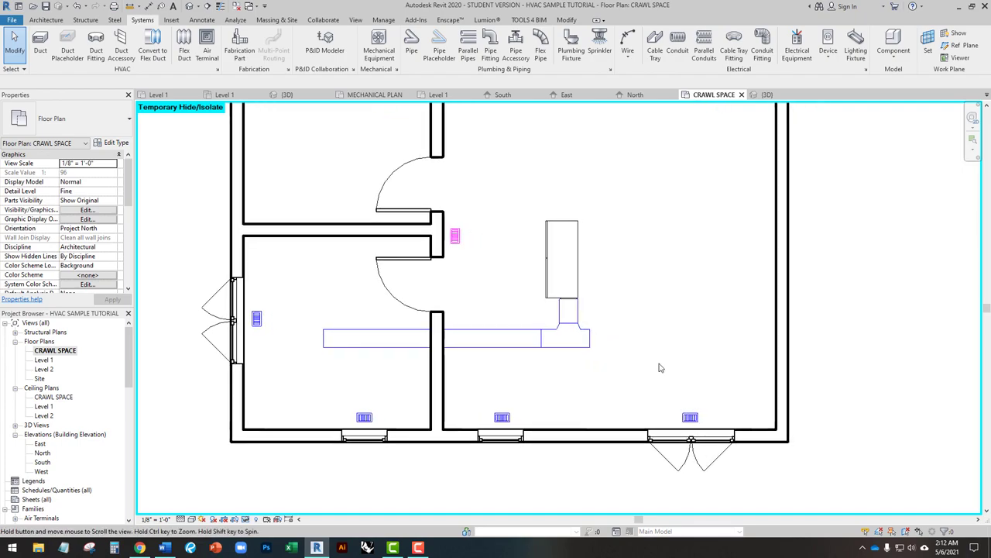
Draw a 12" x 12" duct about 5' 6" east from the tee, turn it south, and connect it to the southeast supply register.
click(40, 47)
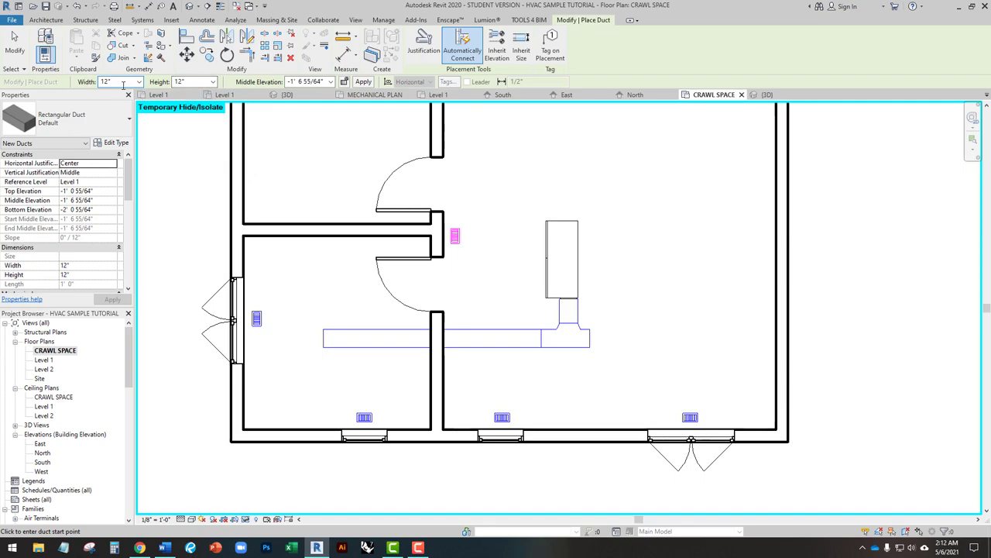
click(589, 339)
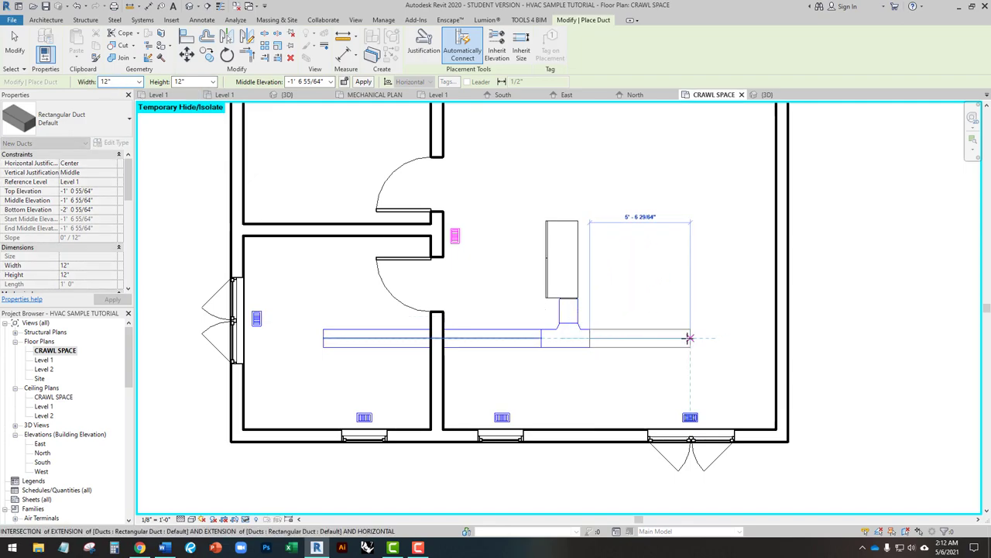
click(691, 339)
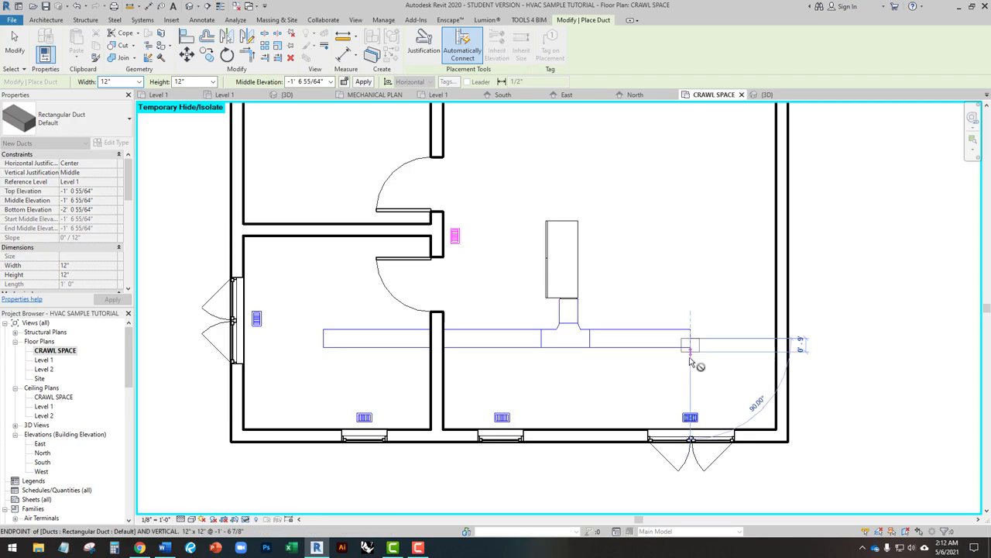
click(690, 417)
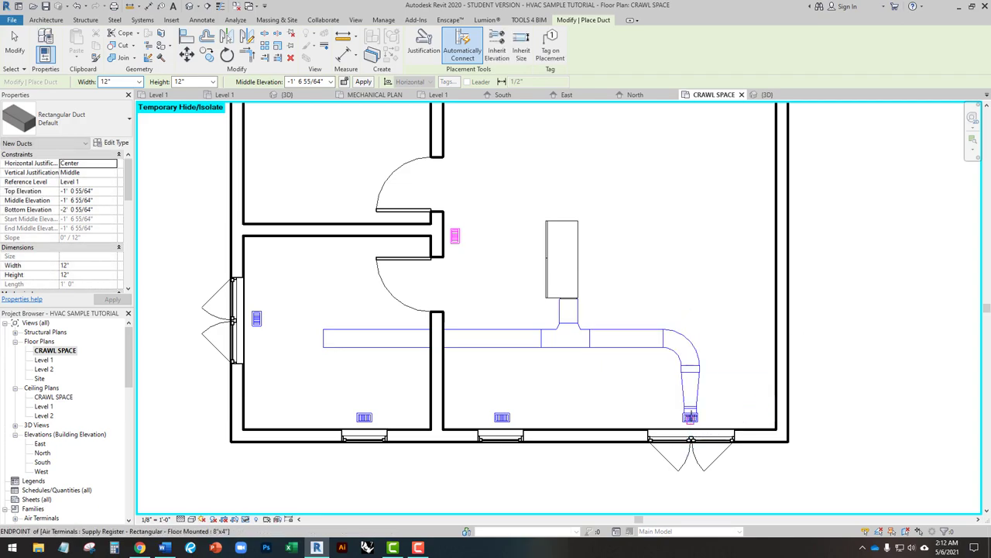
key(Escape)
key(Escape)
Convert the elbow above the southeast supply register into a tee with its open end facing north.
scroll(721, 338, up, 3)
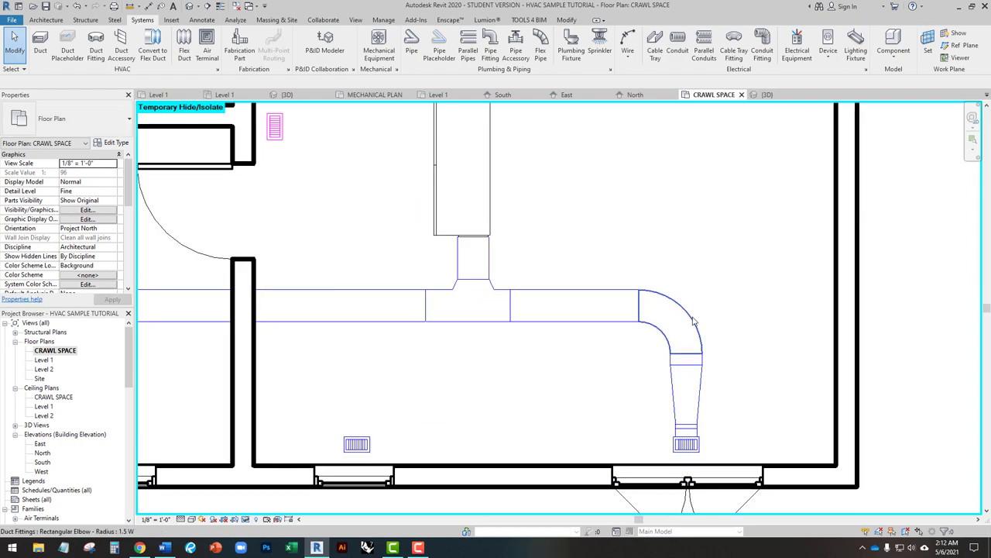
click(696, 314)
key(Escape)
click(699, 299)
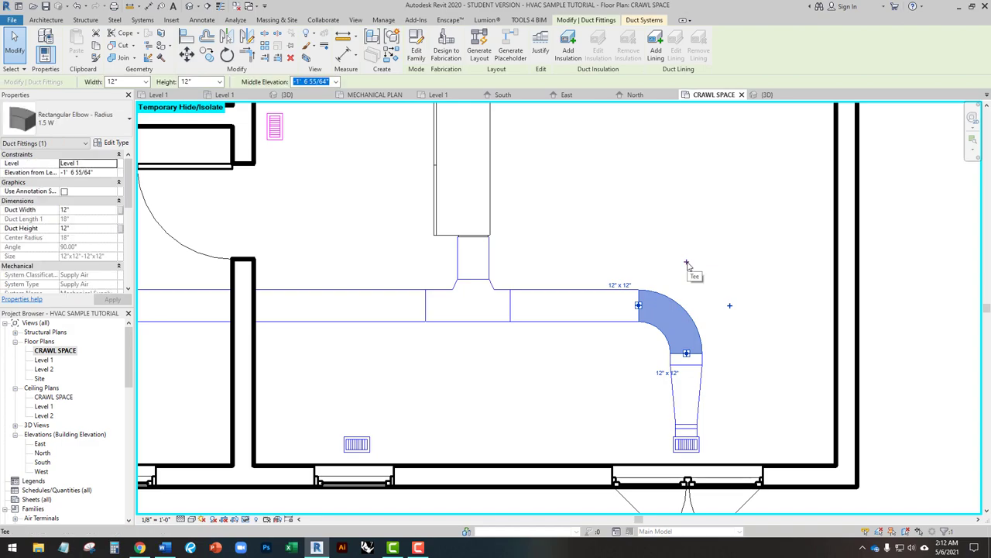
click(686, 264)
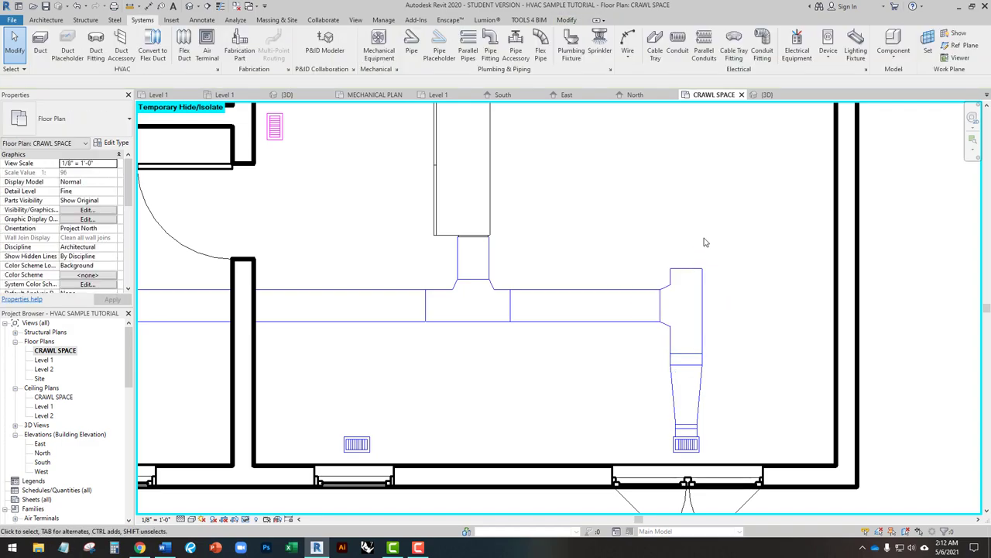
Draw a 12" x 12" duct from the northeast supply register south to the open north end of the tee.
scroll(705, 242, down, 3)
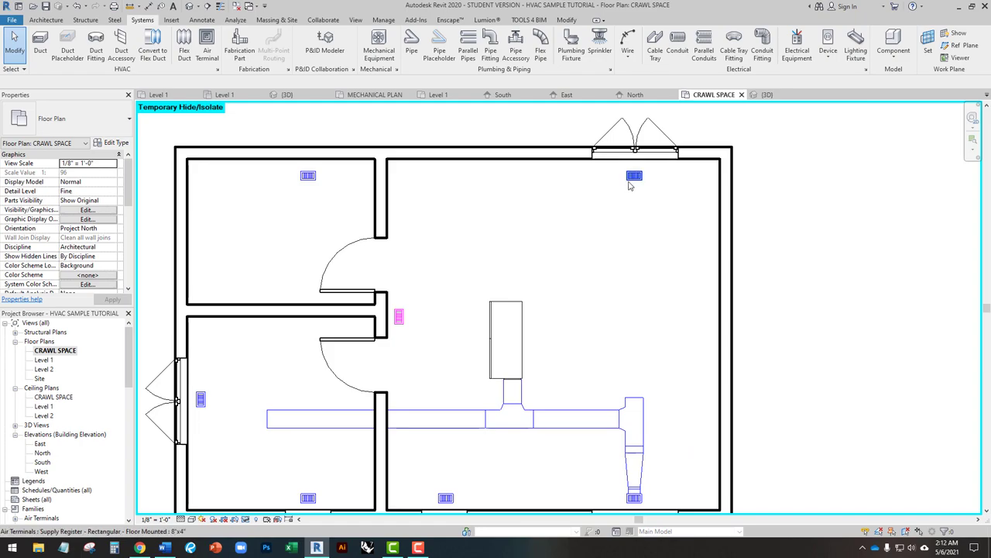
click(632, 179)
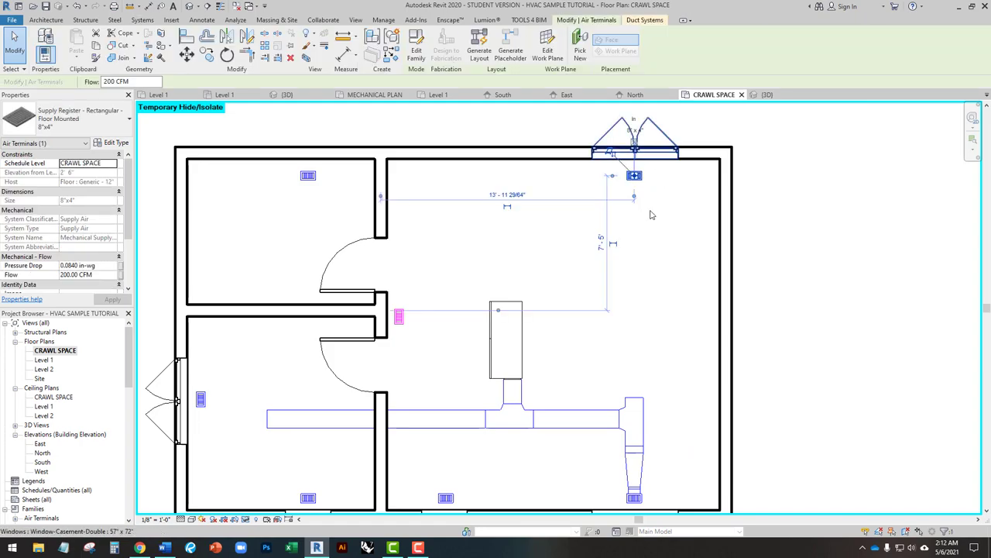
key(Escape)
click(642, 401)
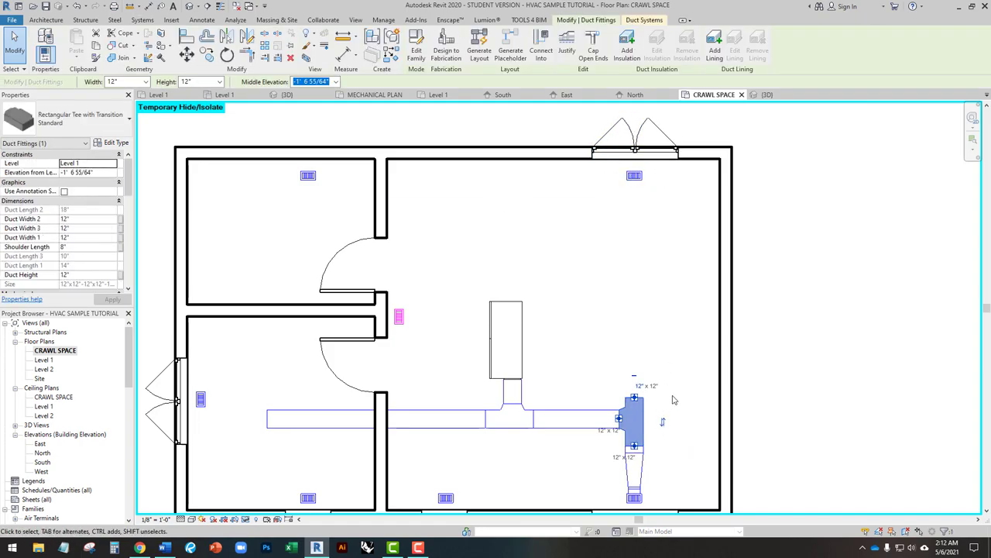
key(Escape)
key(d)
key(t)
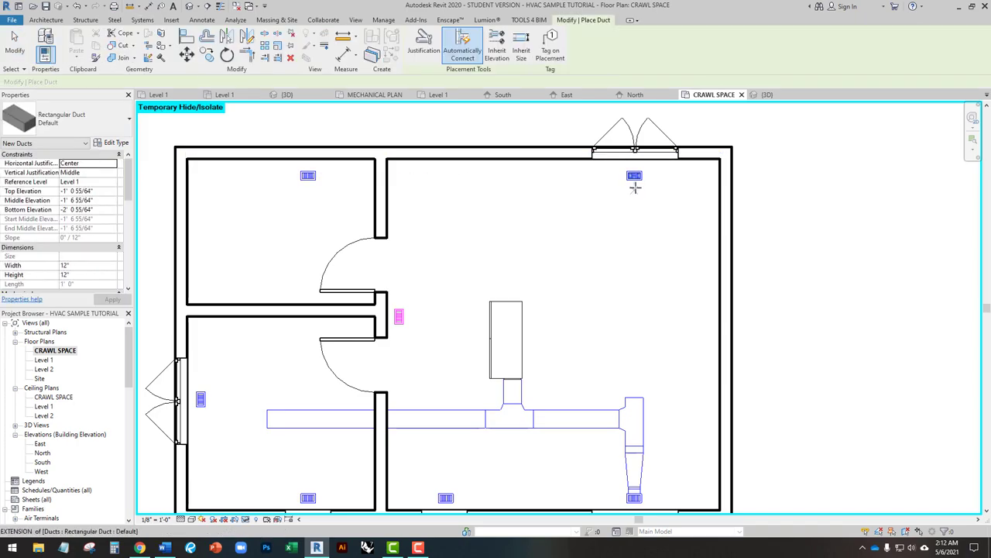
scroll(635, 178, up, 3)
click(633, 167)
scroll(419, 165, down, 4)
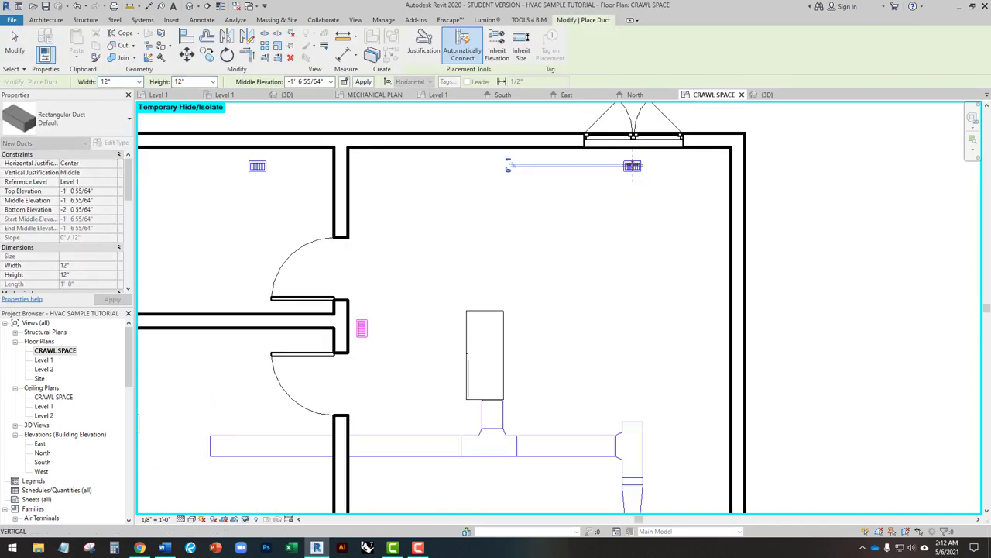
click(633, 334)
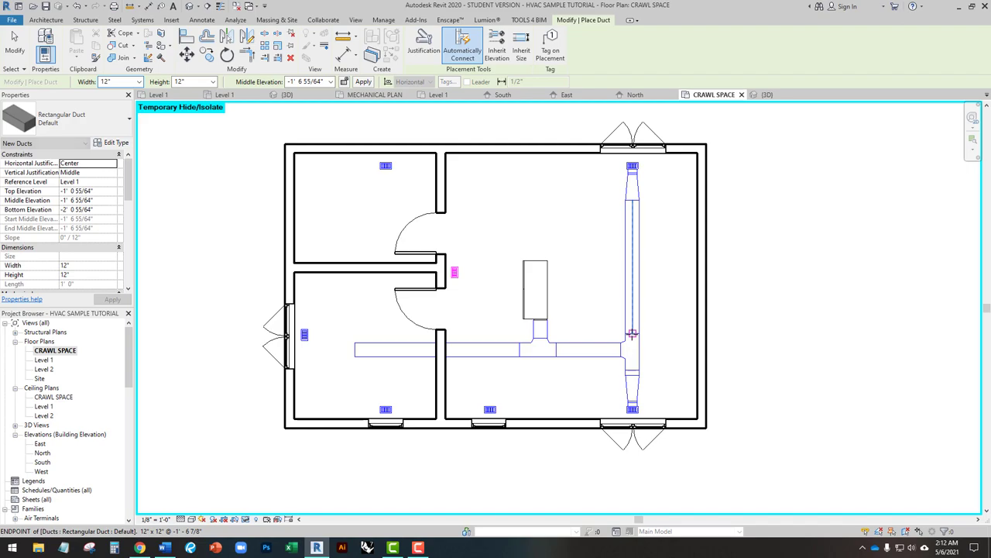
key(Escape)
key(Escape)
Connect the two south supply registers west of the air handling unit to the main duct with 12" x 12" branch ducts.
scroll(629, 193, up, 3)
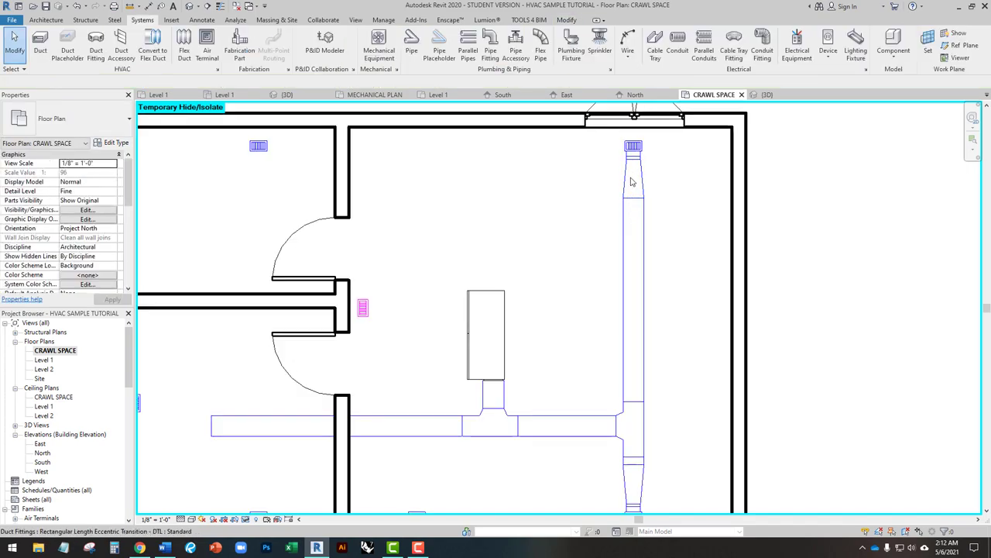
middle_drag(577, 303, 699, 254)
middle_drag(655, 314, 560, 302)
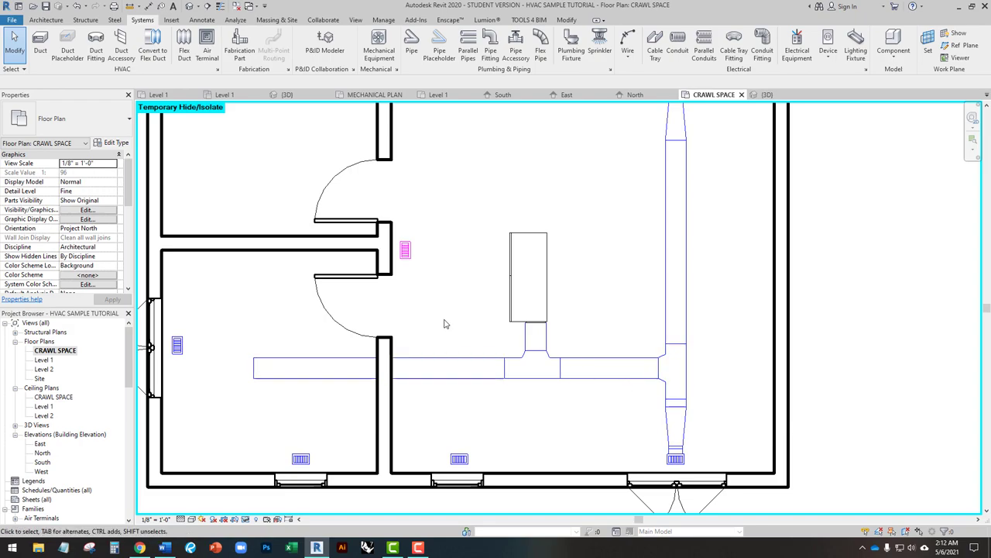
click(40, 52)
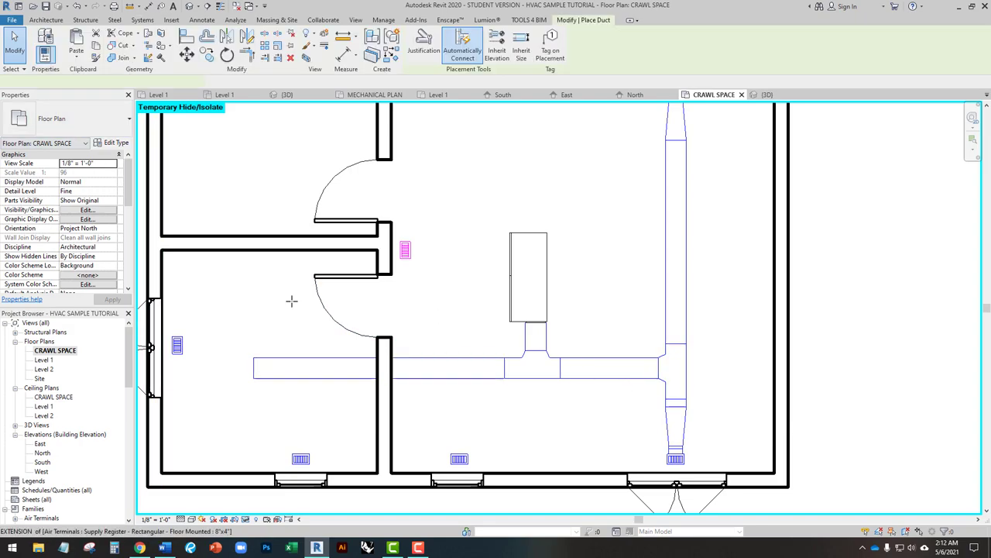
click(459, 459)
click(458, 375)
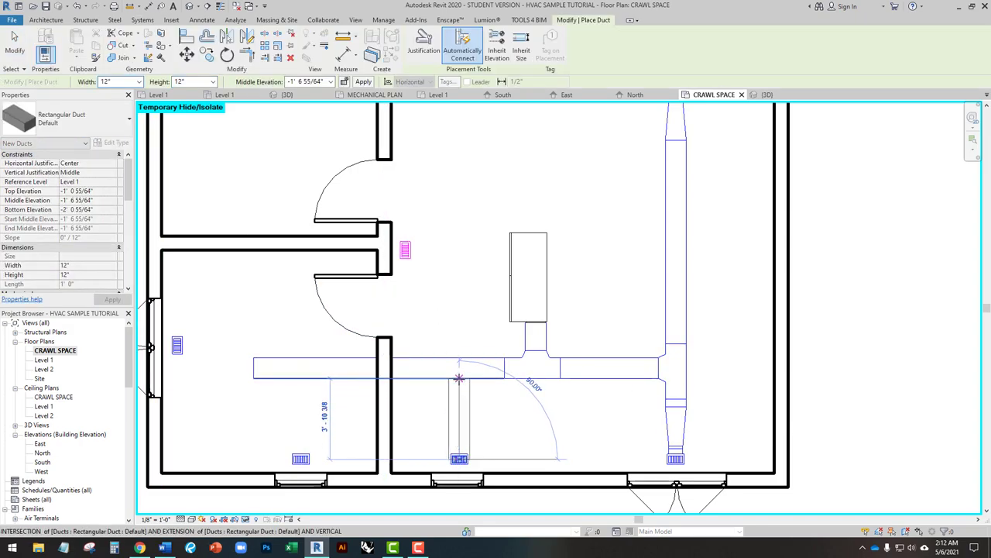
click(300, 458)
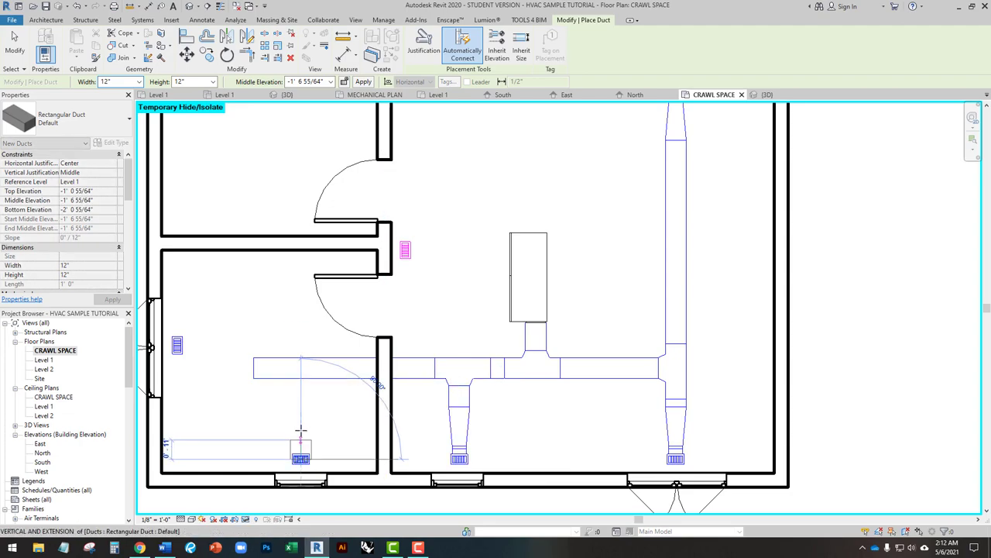
click(306, 375)
Try to connect the west supply register to the main duct's open west end with a 12" x 12" rectangular duct.
middle_drag(304, 377, 469, 413)
scroll(348, 391, up, 2)
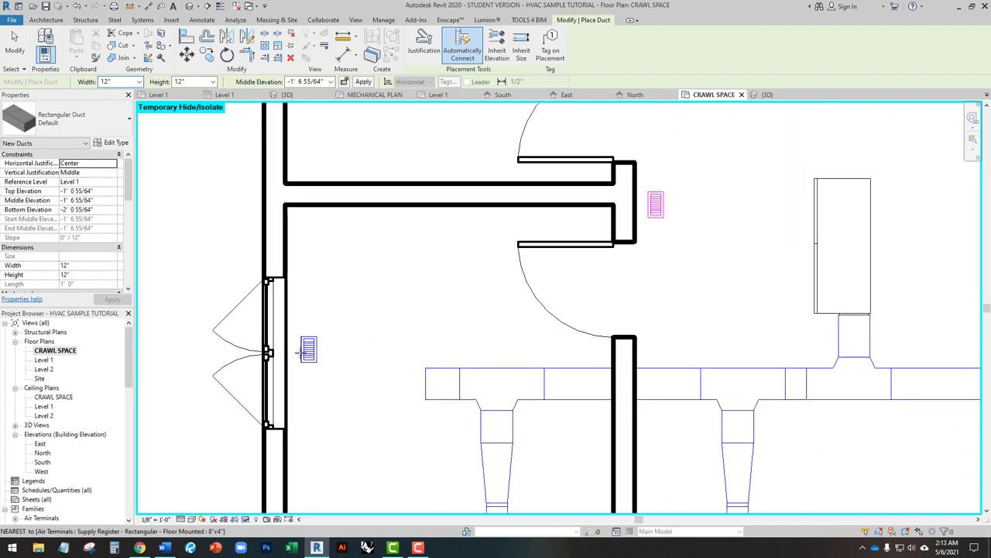
click(308, 349)
click(425, 380)
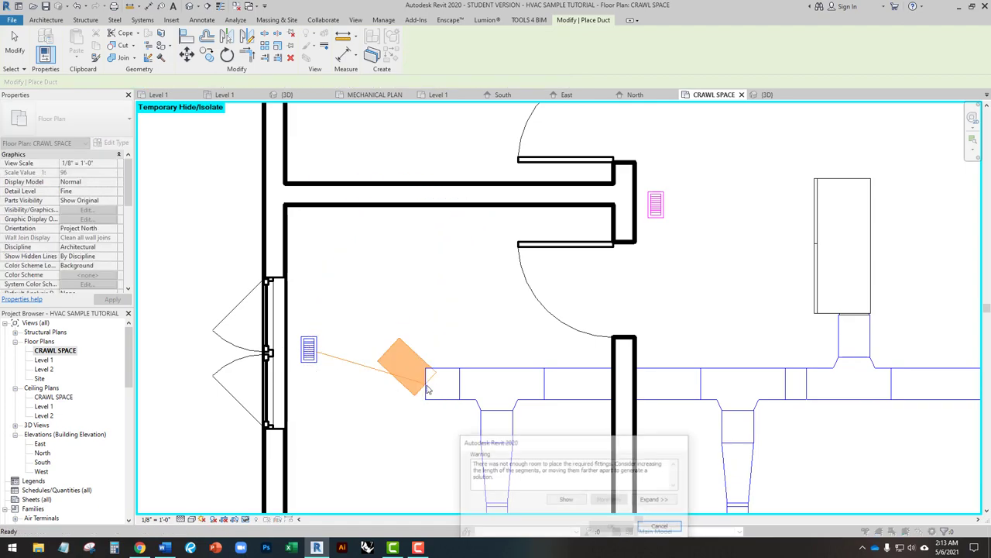
click(662, 528)
key(Escape)
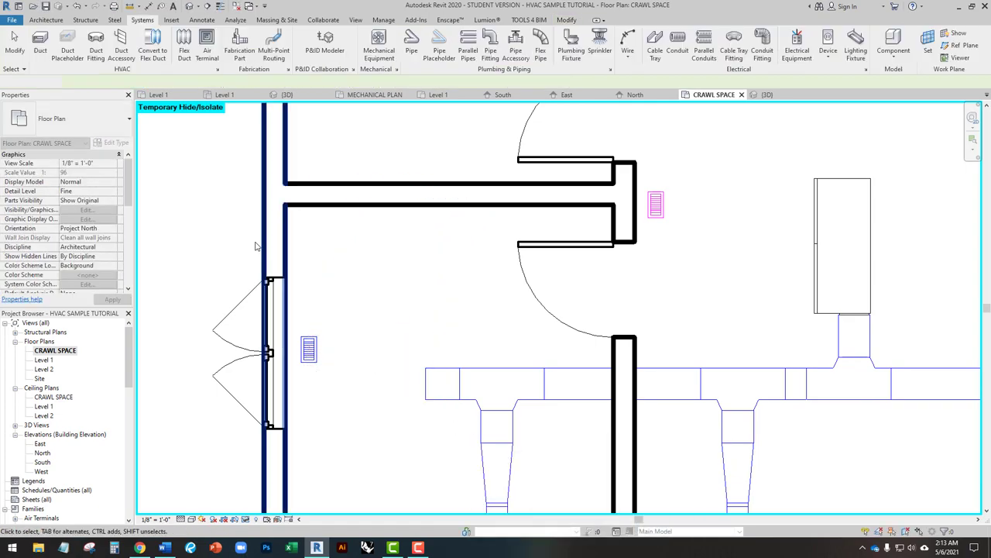
Set up a new round duct with an 8" diameter.
click(40, 47)
click(54, 124)
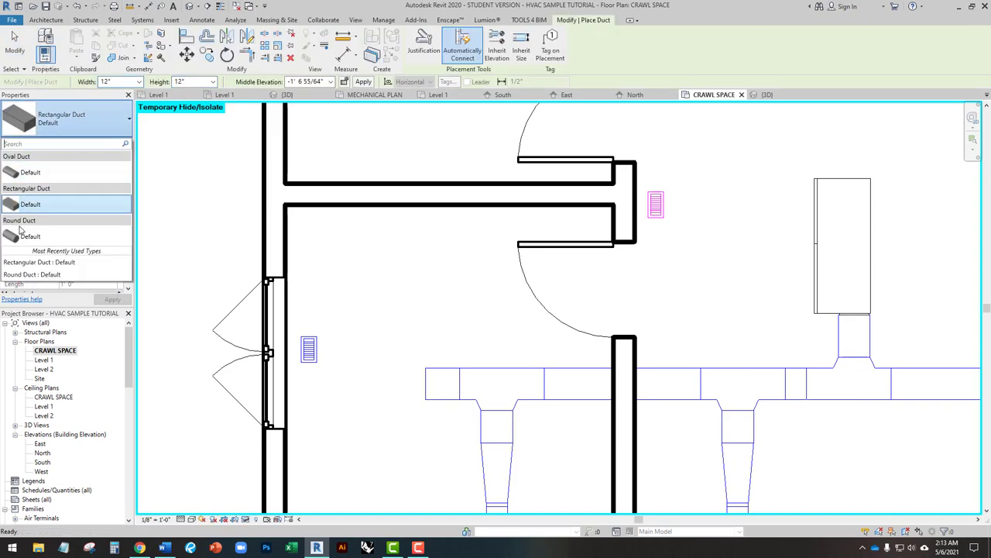
click(47, 233)
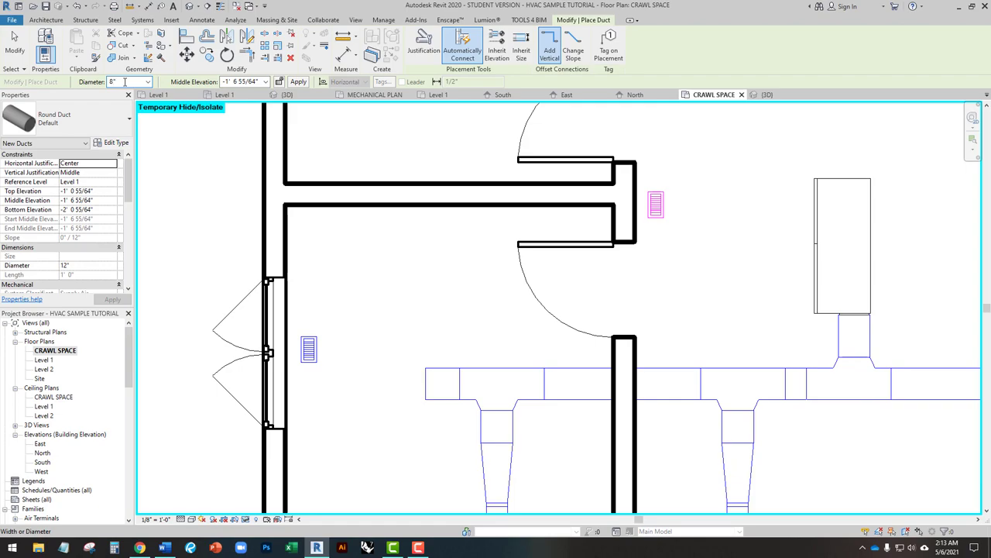
Try to run the 8" round duct diagonally from the west supply register to the main duct's open west end.
click(309, 349)
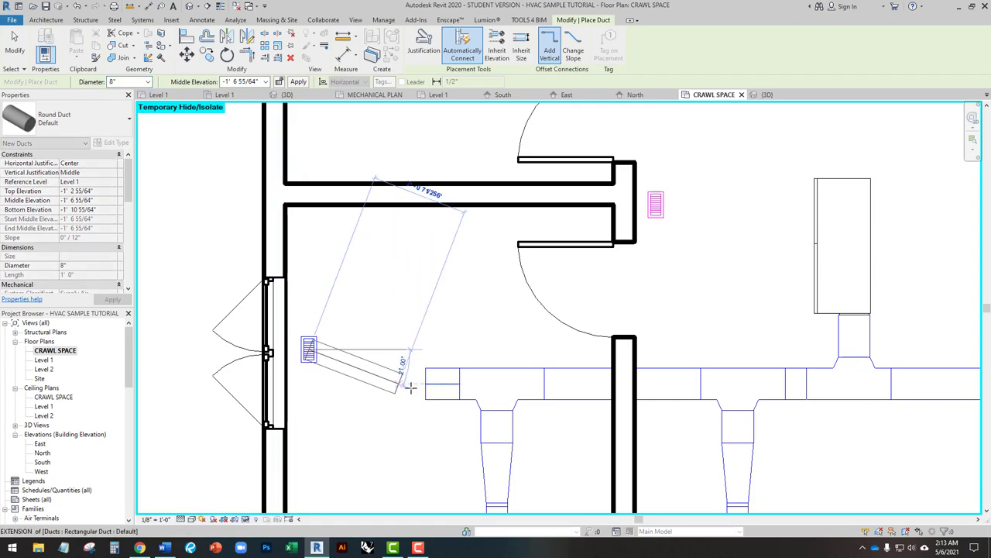
click(425, 383)
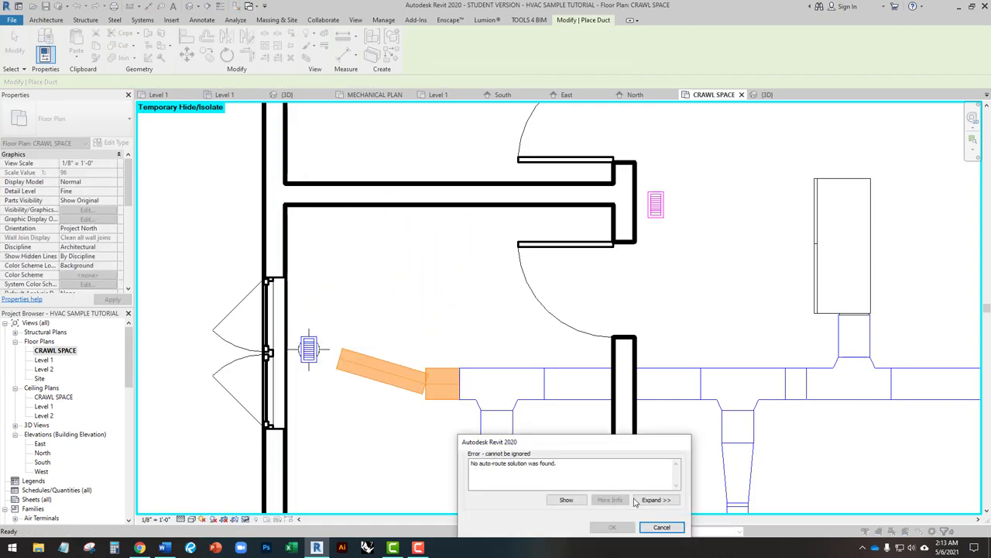
click(661, 528)
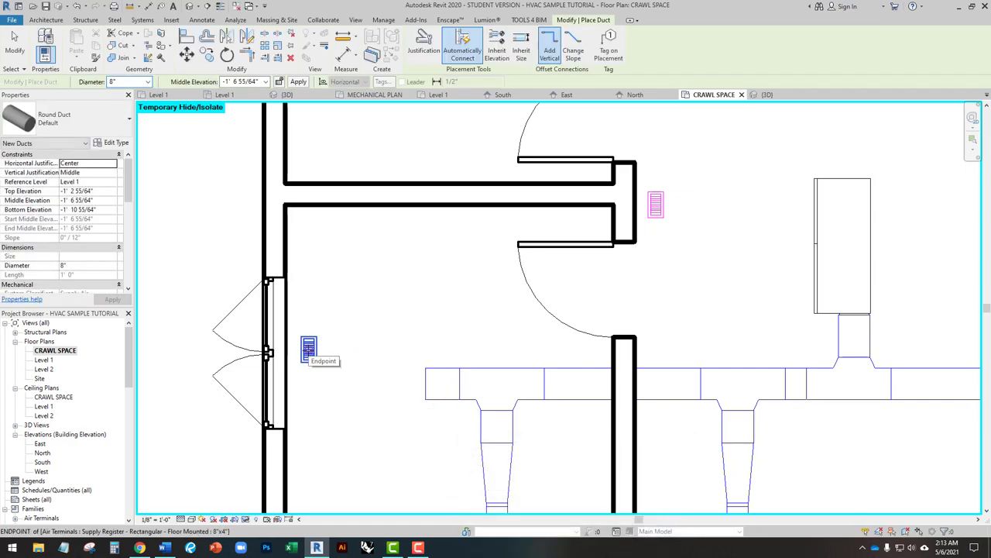
key(Escape)
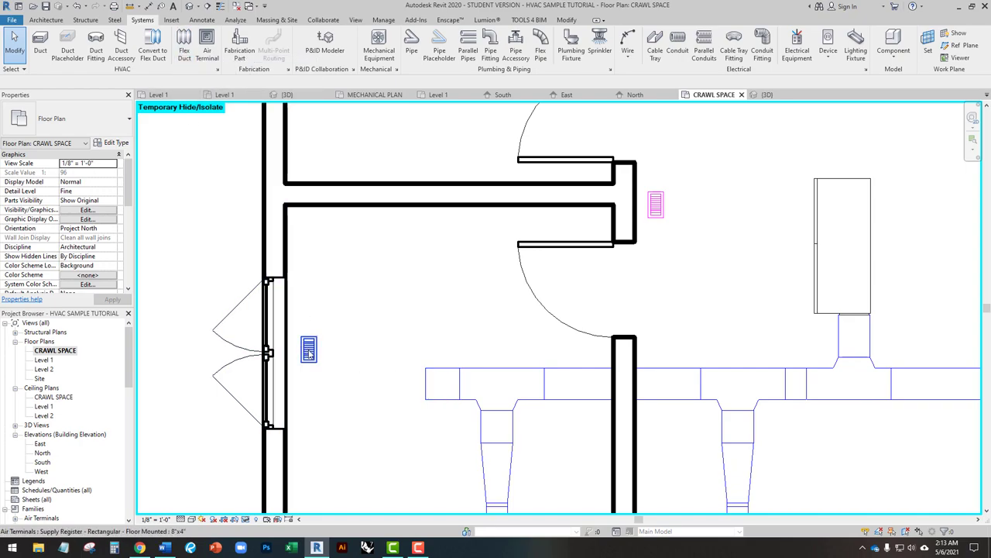
Move the west supply register south until it aligns with the main duct's centerline.
click(308, 352)
click(313, 369)
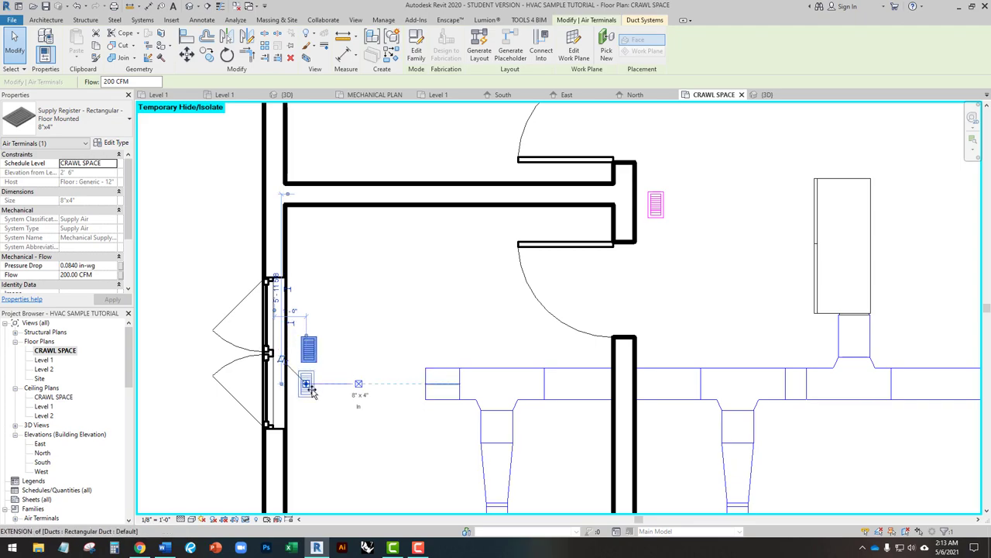
drag(312, 393, 314, 393)
key(Escape)
key(Escape)
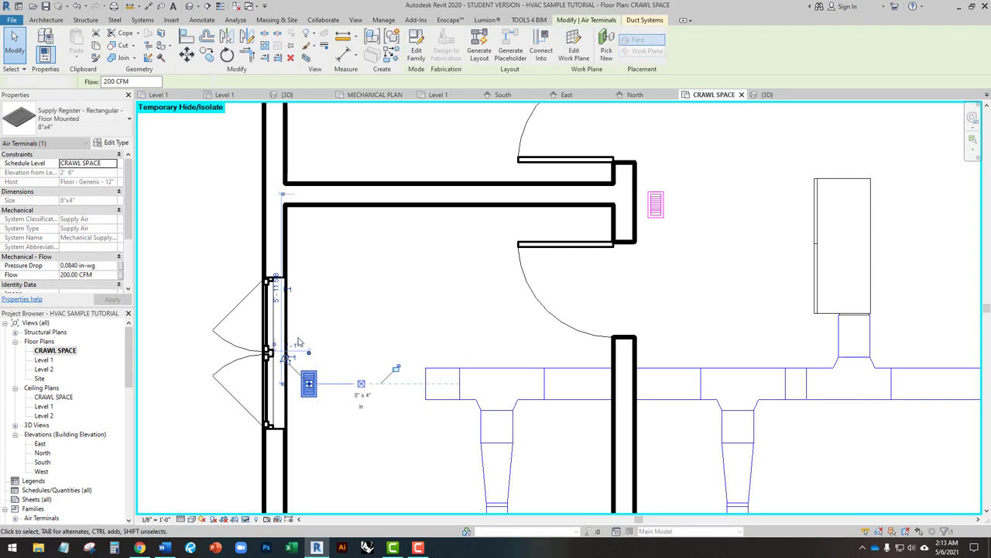
Try to connect the realigned west supply register to the main duct's open end with an 8" x 8" rectangular duct.
click(40, 52)
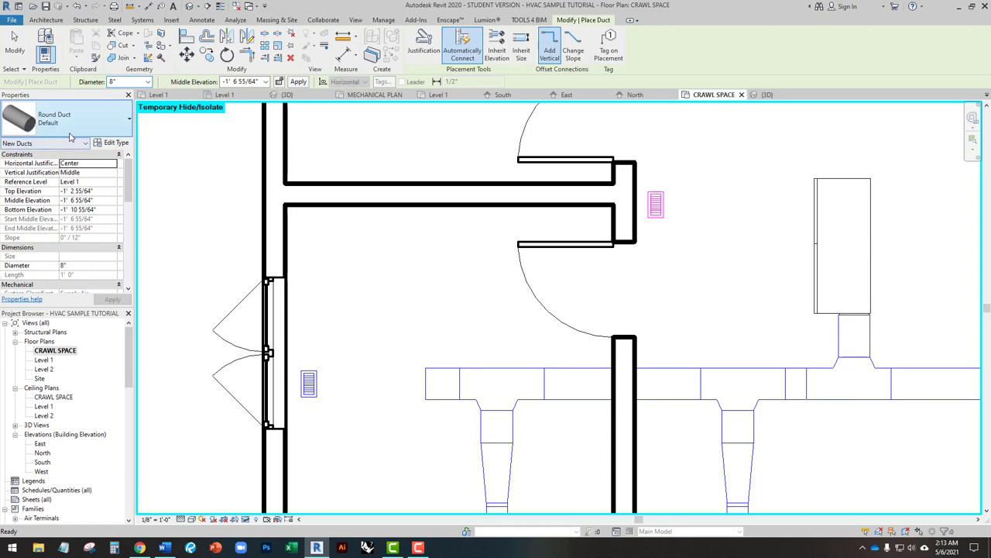
click(65, 118)
click(35, 206)
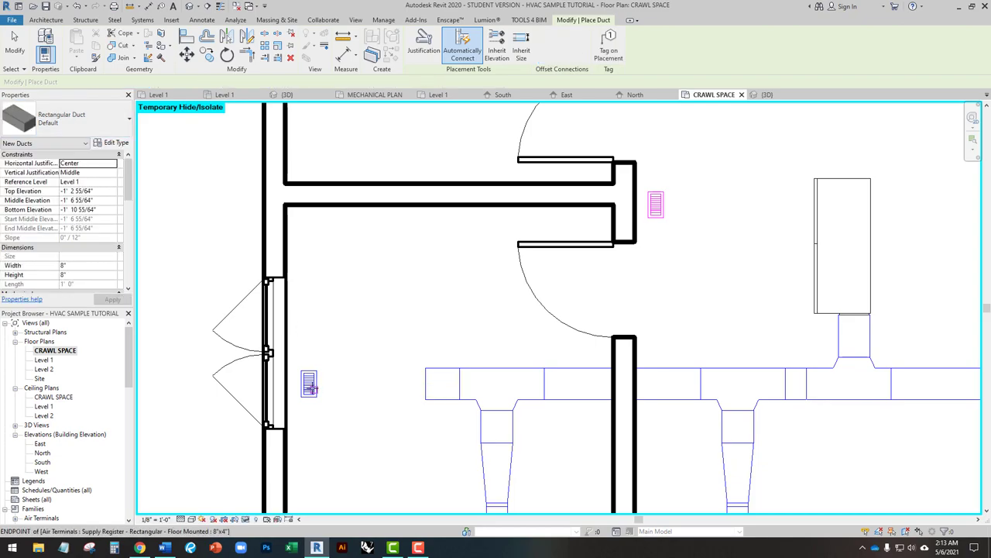
click(309, 383)
click(425, 383)
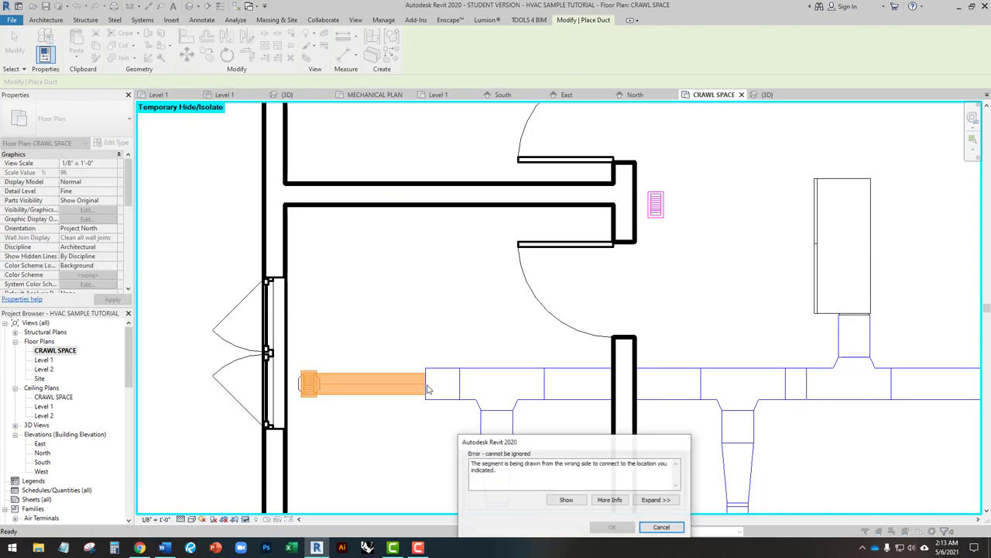
click(660, 527)
key(Escape)
click(426, 389)
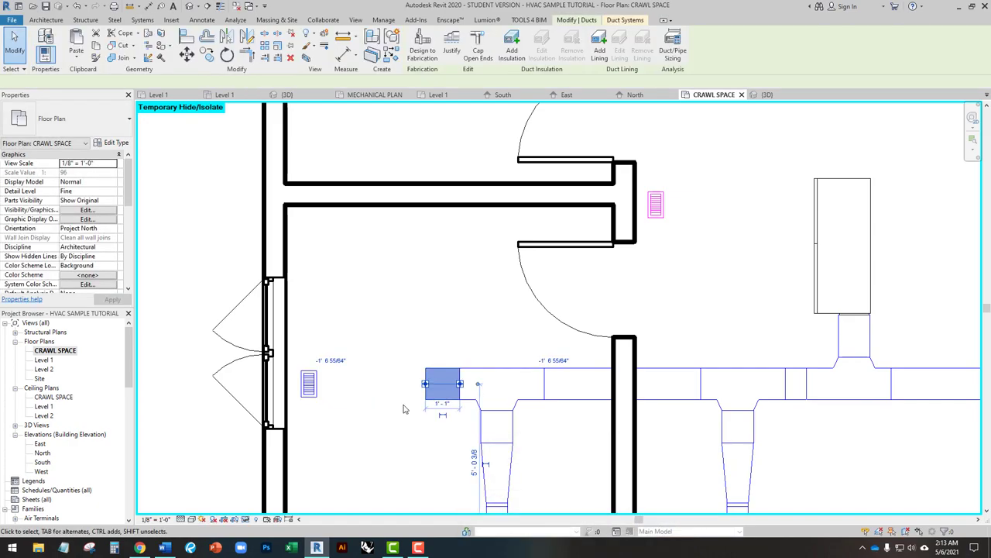
click(382, 390)
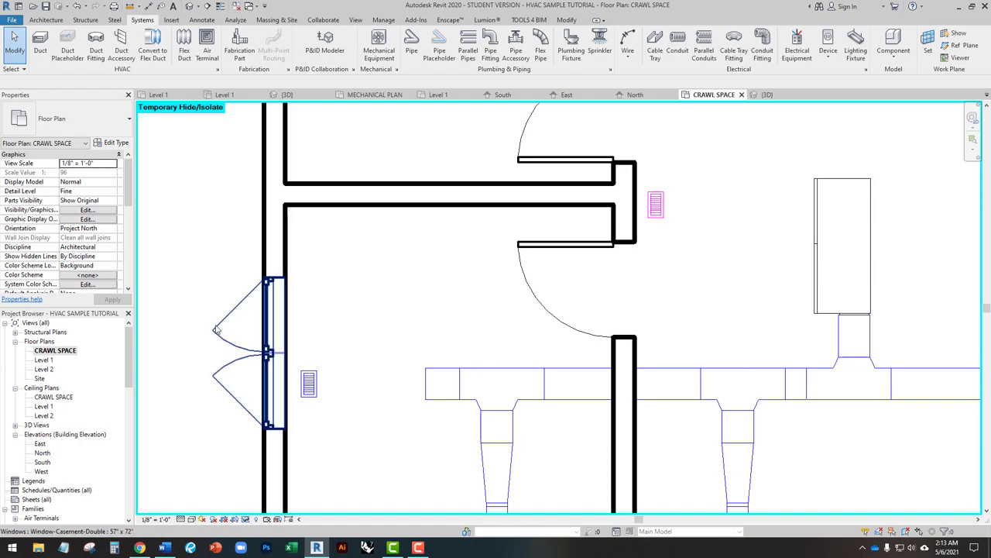
Draw an 8" diameter round duct from the west supply register straight east to the main duct's open west end.
click(40, 44)
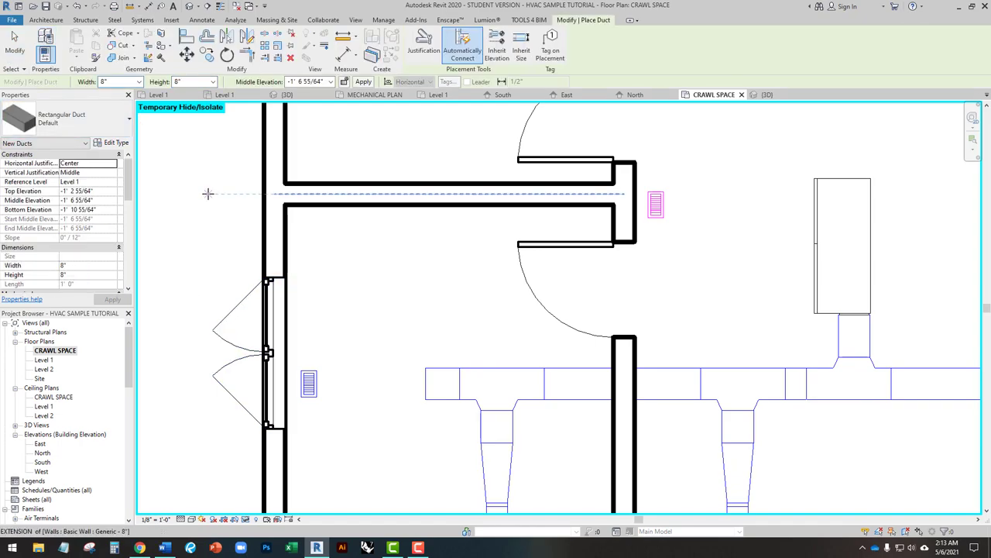
click(69, 120)
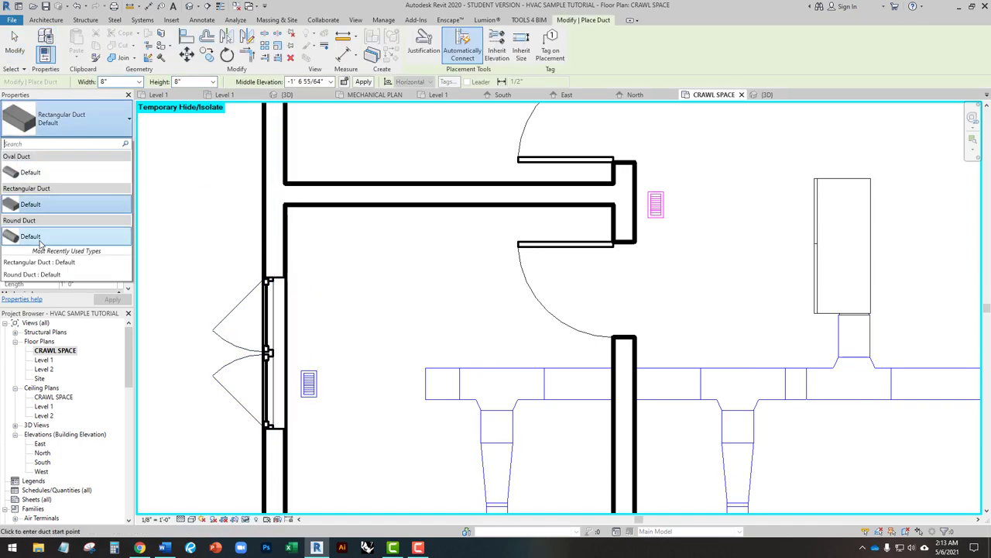
click(47, 240)
click(312, 384)
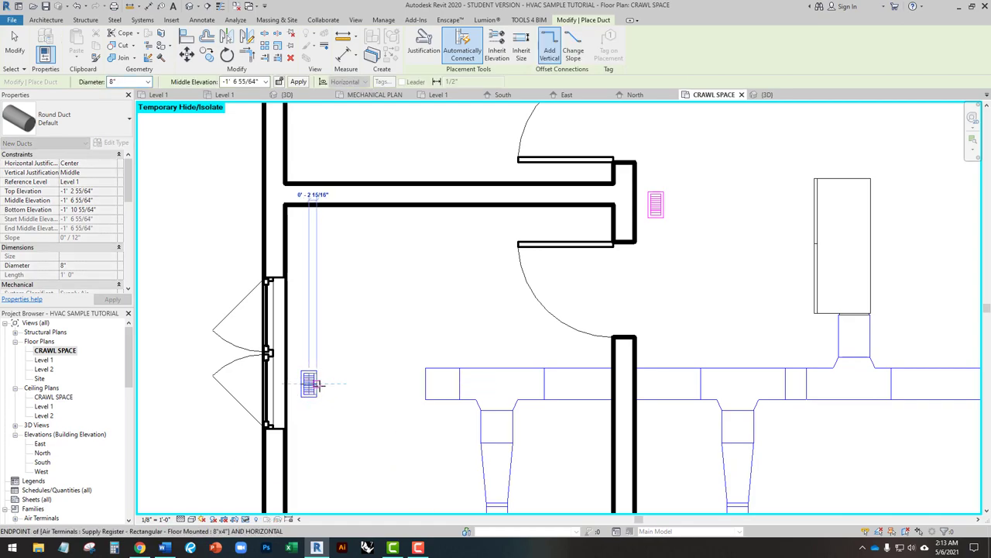
click(425, 383)
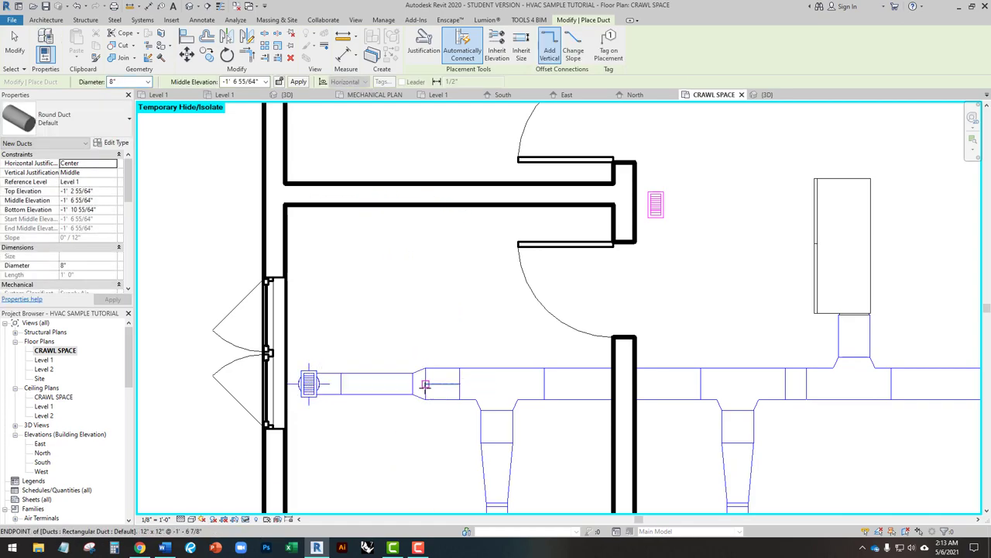
key(Escape)
Convert the main duct's westernmost branch tee into a cross with an open connector facing the northwest supply register.
scroll(413, 383, down, 3)
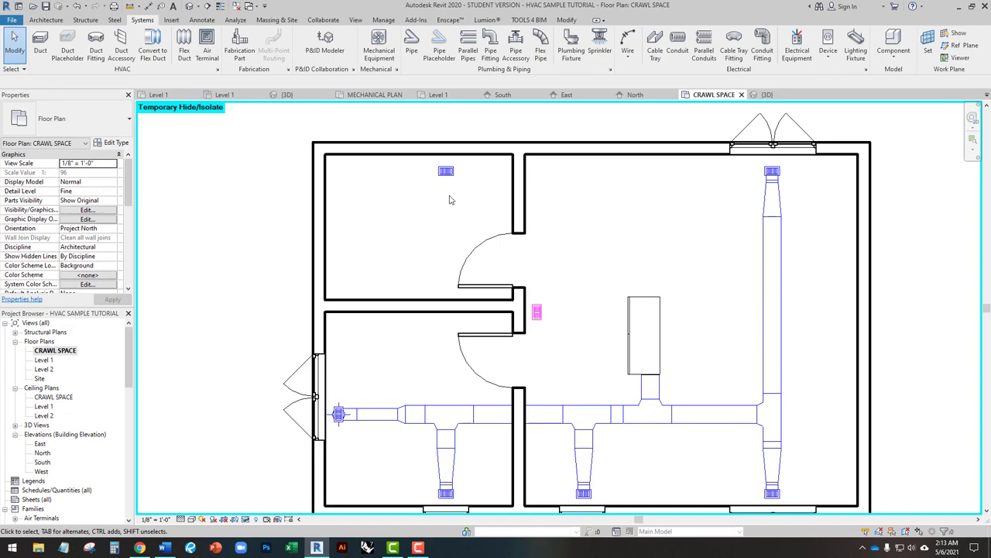
click(445, 172)
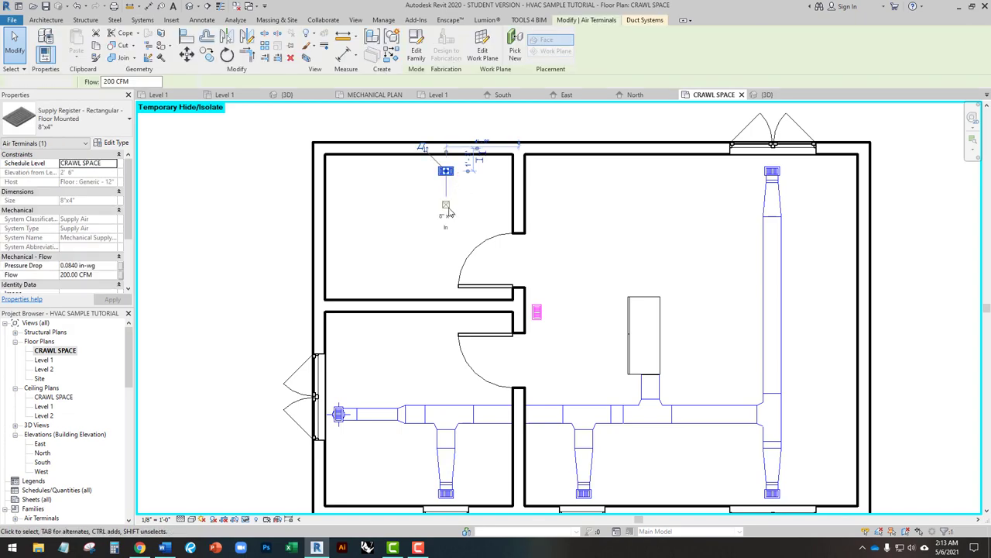
click(444, 209)
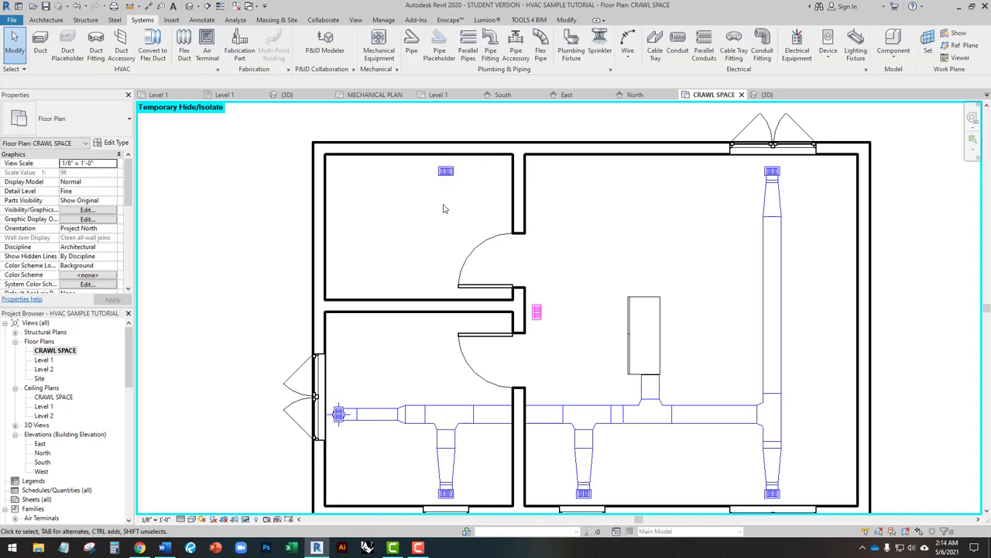
click(465, 419)
scroll(447, 416, up, 5)
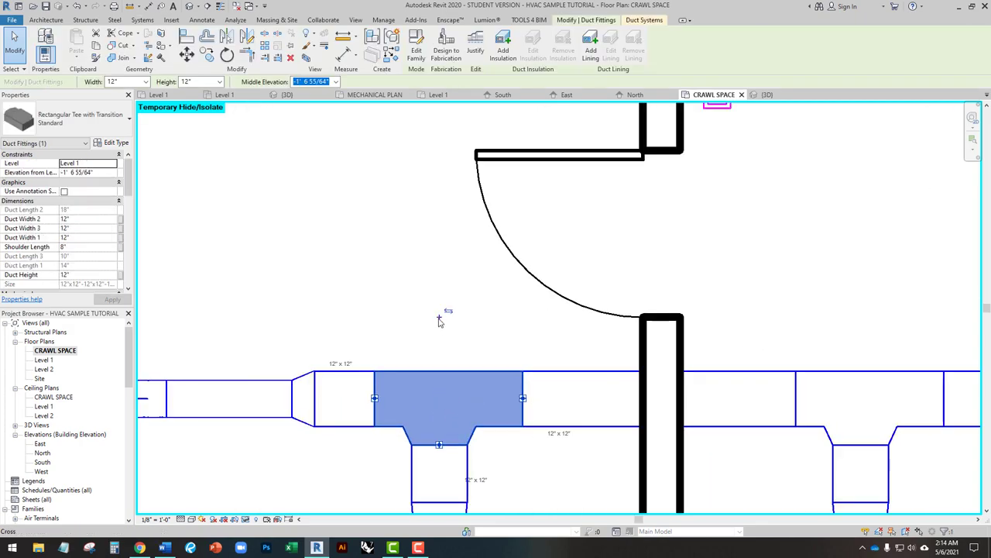
click(439, 318)
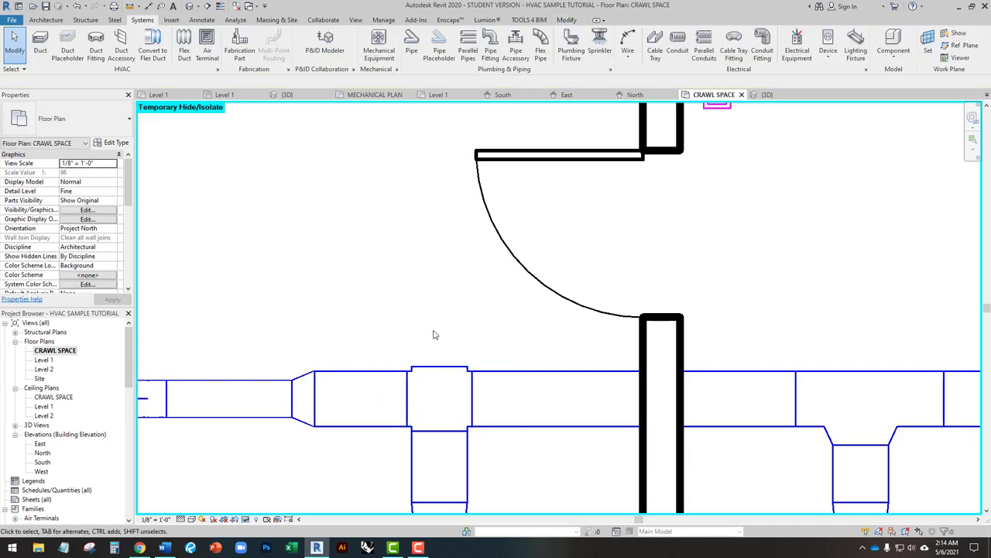
scroll(433, 390, down, 5)
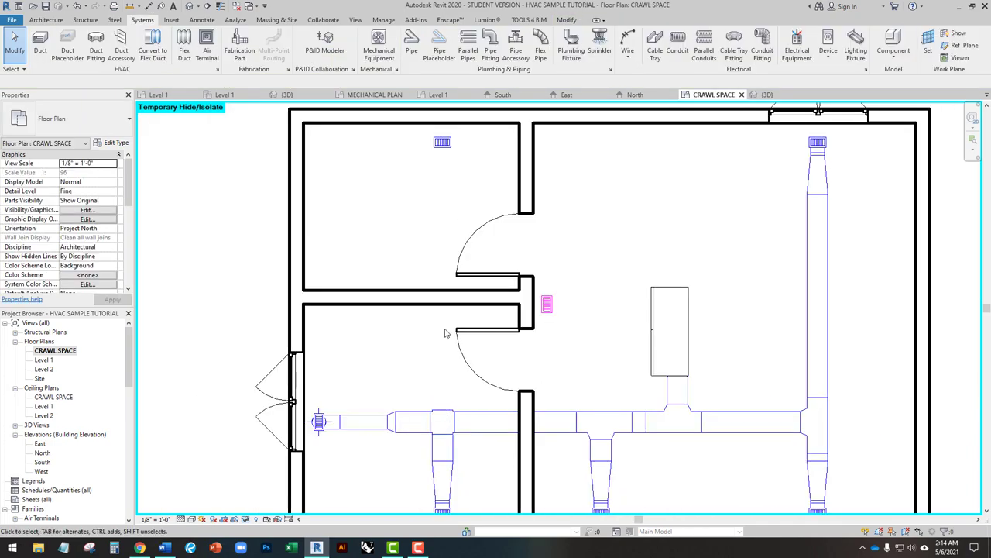
Draw an 8" x 8" rectangular duct from the northwest supply register straight south to the cross fitting's open north connector.
click(447, 152)
click(445, 186)
click(441, 417)
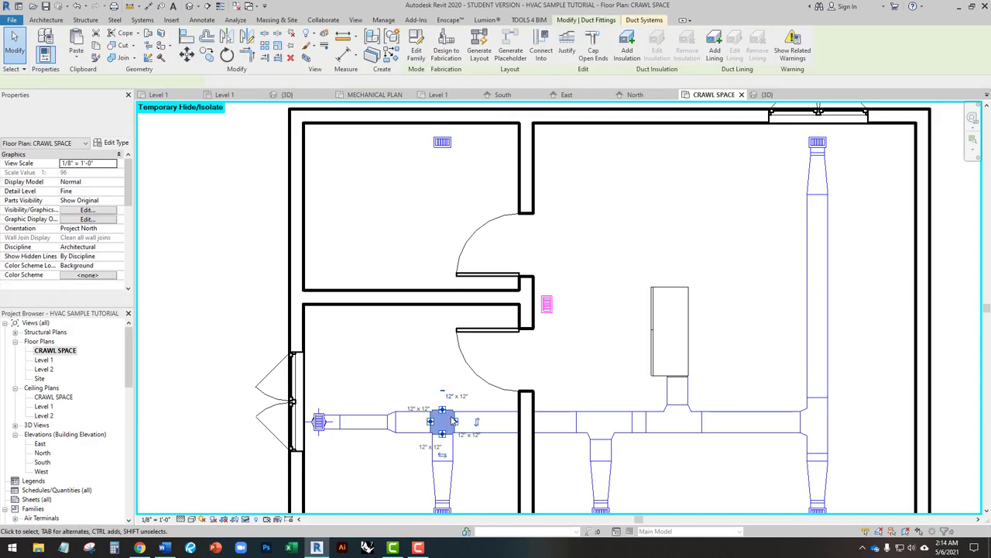
click(376, 327)
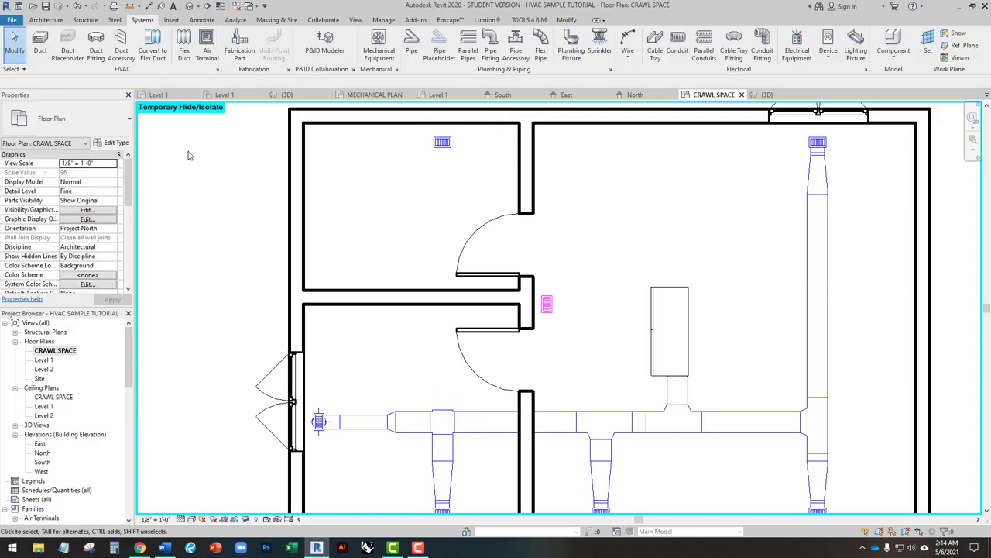
click(42, 48)
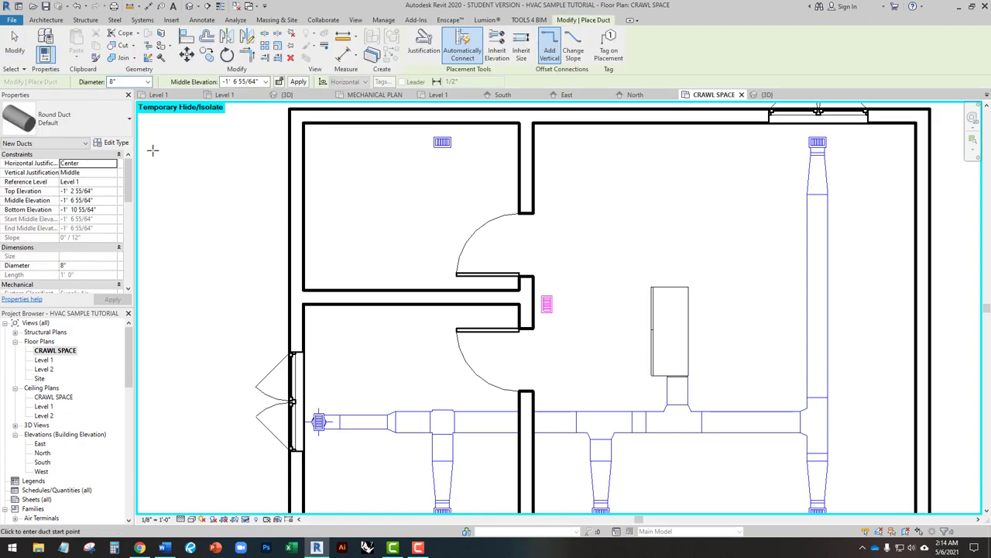
click(82, 120)
click(33, 203)
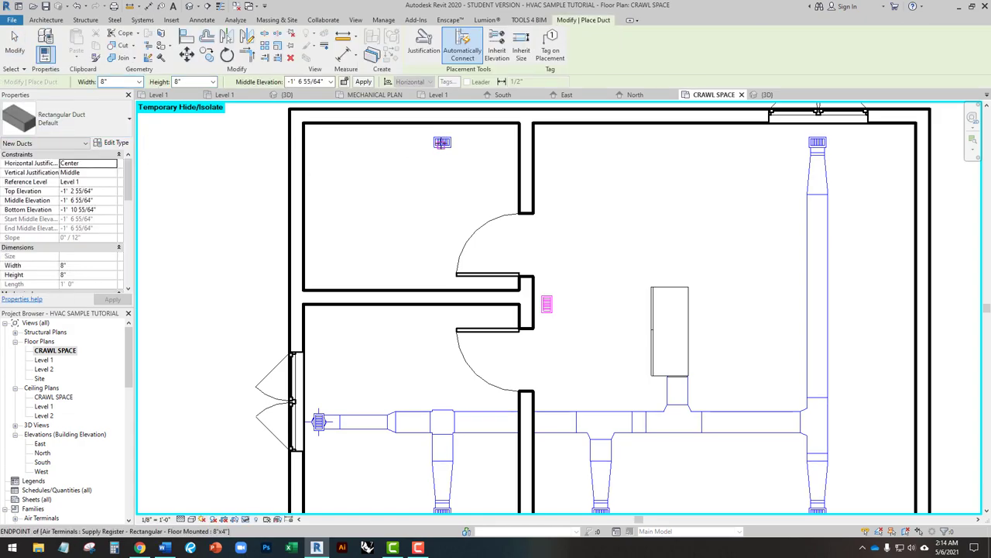
click(442, 142)
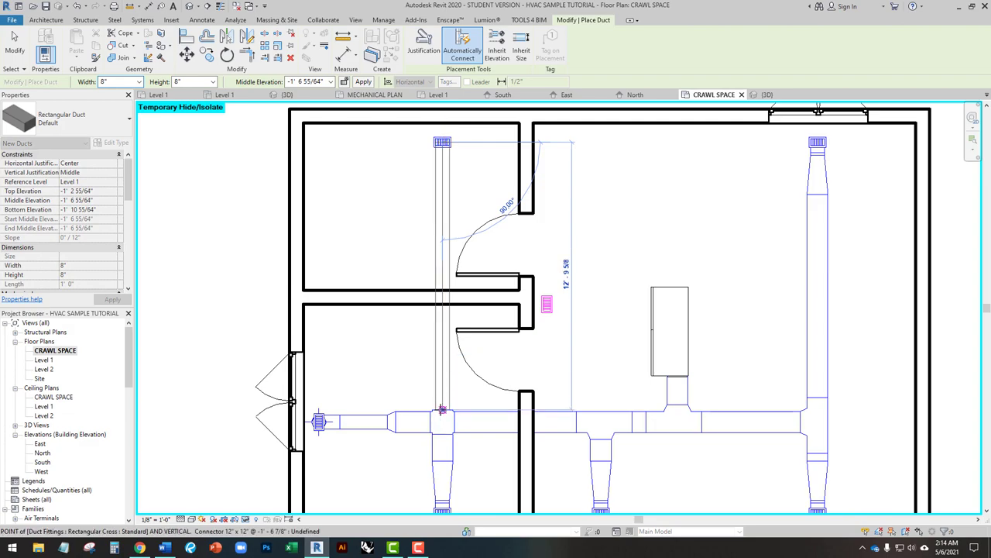
click(442, 420)
key(Escape)
key(Escape)
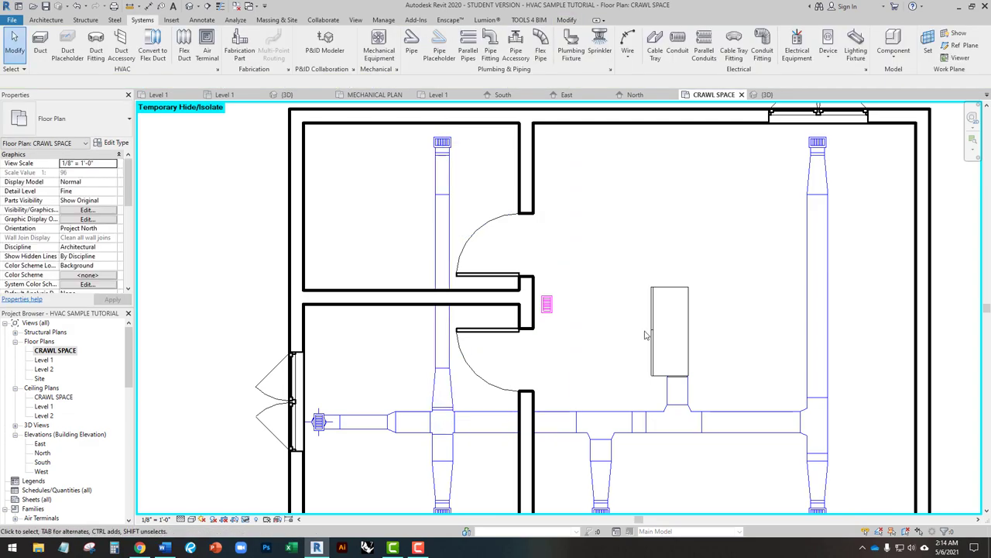
Draw an 8" x 8" rectangular return duct from the air handling unit about 1'-3" north and about 5'-10 5/8" west, in line with the return register.
middle_drag(646, 332, 574, 331)
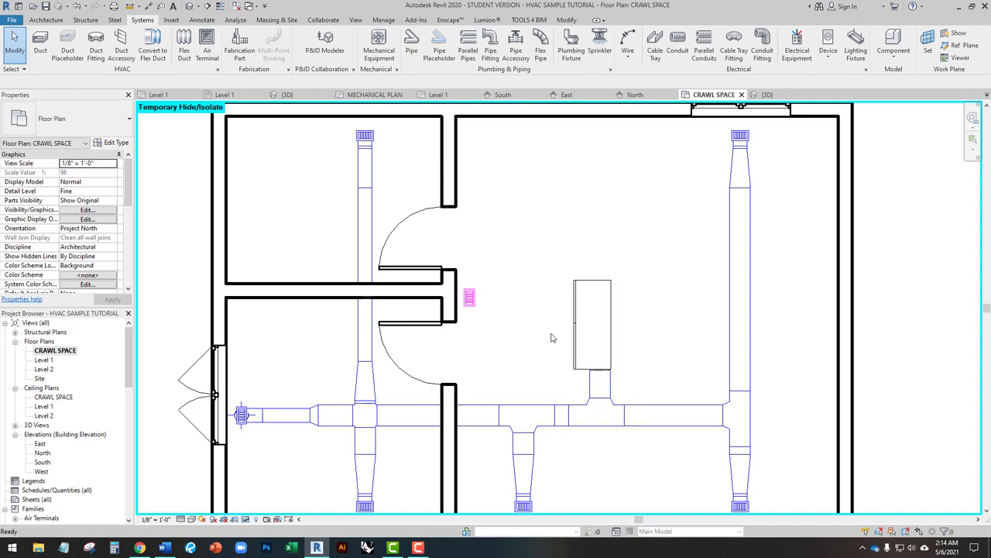
scroll(474, 301, up, 4)
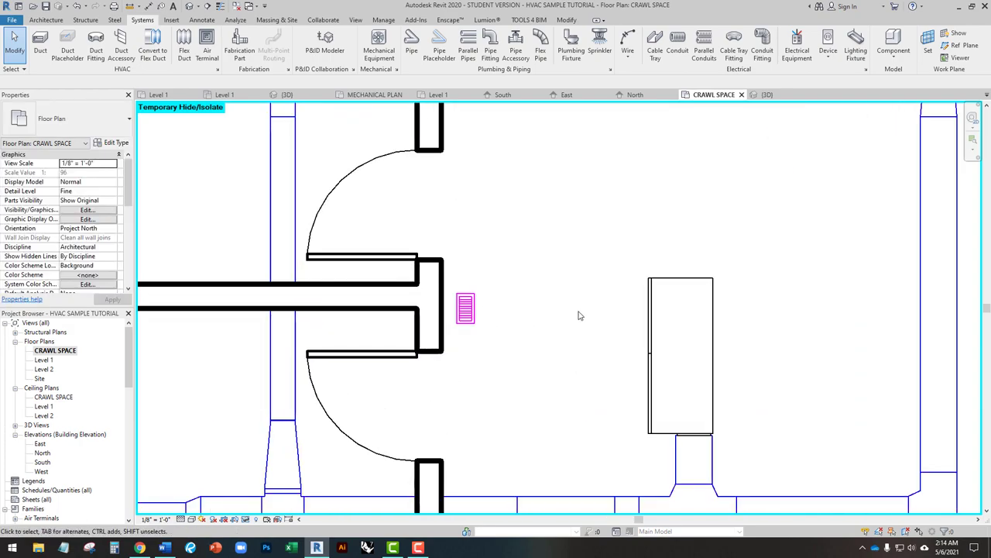
click(665, 285)
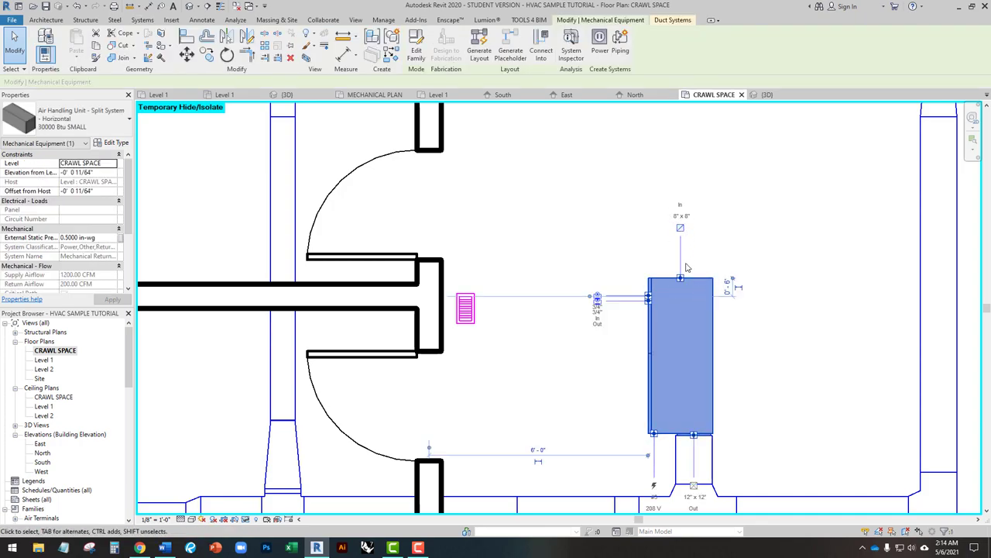
click(680, 229)
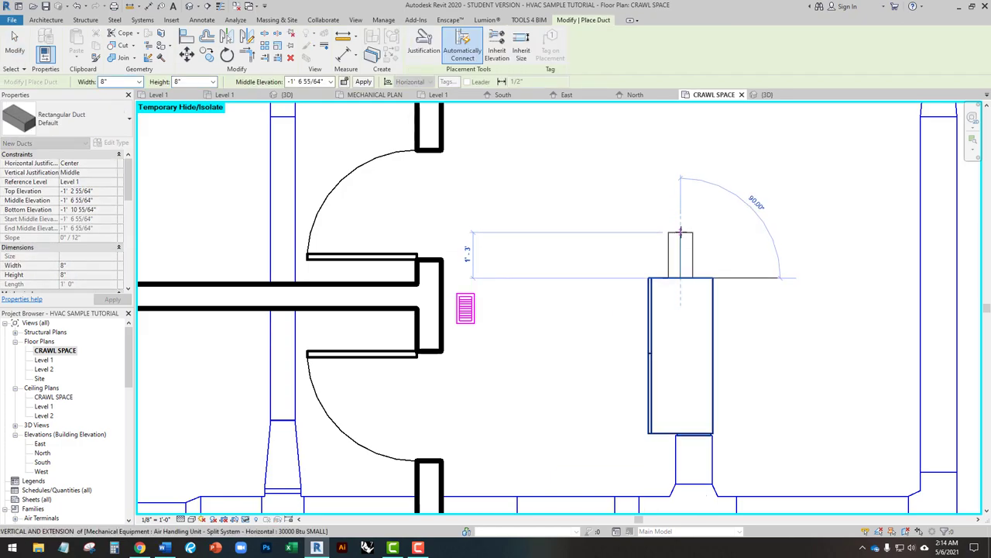
click(680, 231)
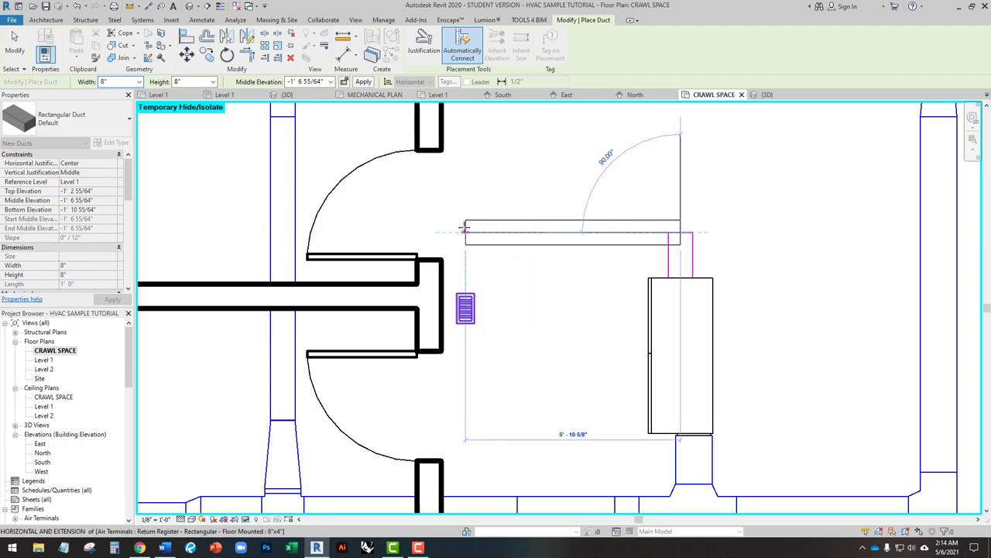
click(465, 231)
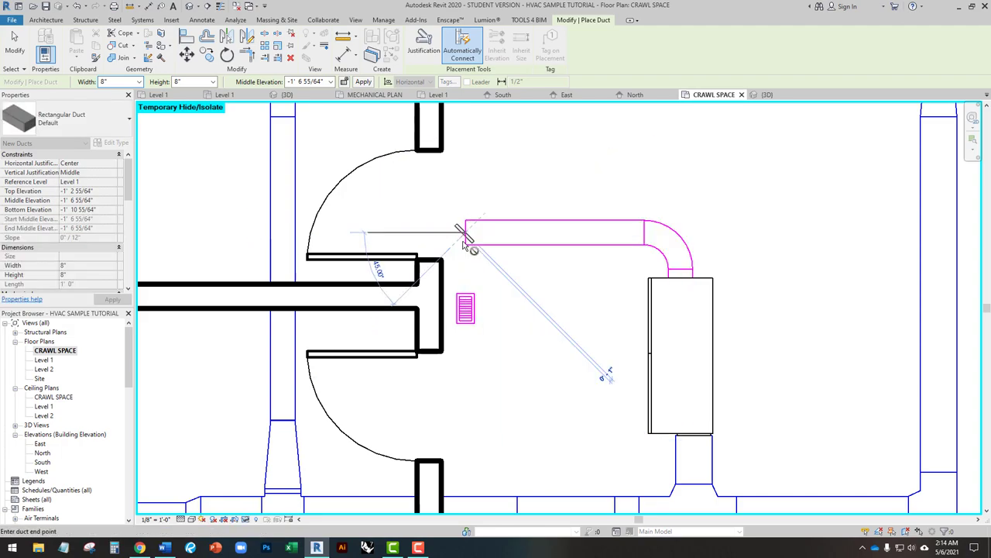
Try to extend the 8" x 8" rectangular return duct south onto the return register.
click(465, 308)
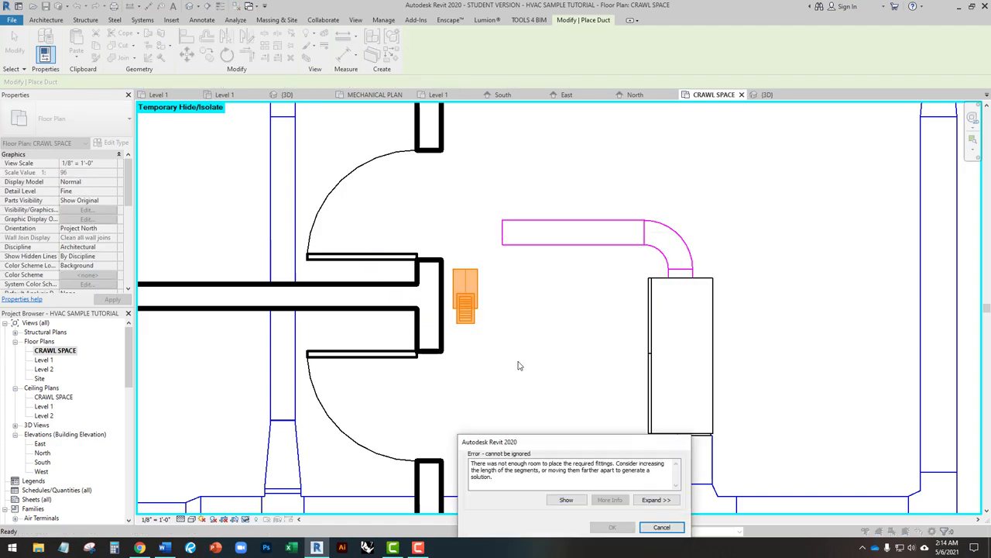
click(661, 527)
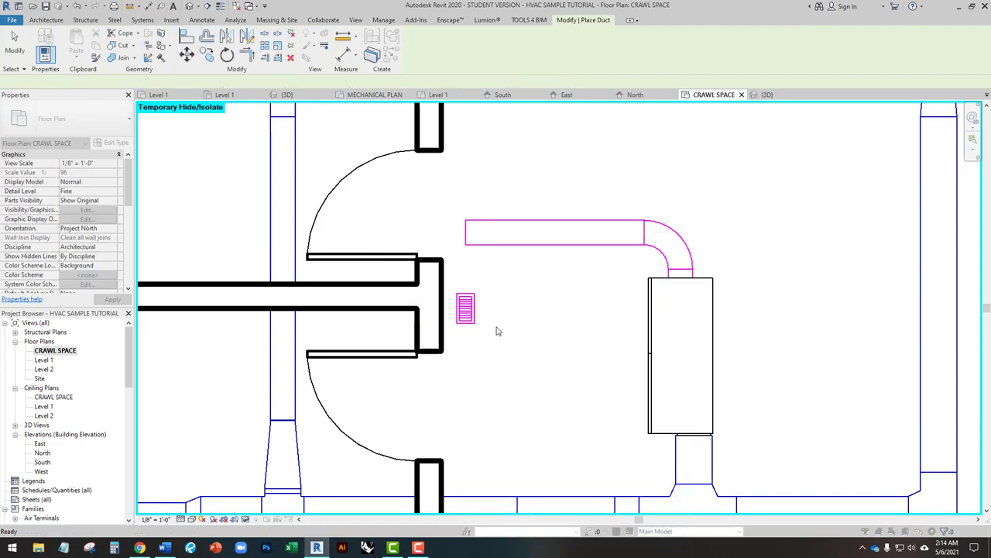
key(Escape)
key(Escape)
Draw an 8" diameter round duct from the return duct's open west end south to the return register.
click(40, 45)
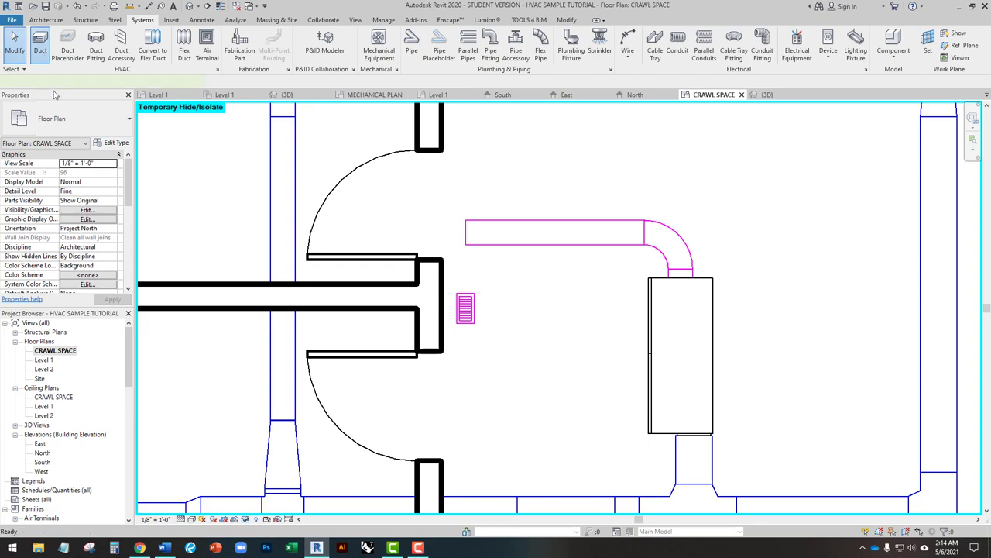
click(54, 130)
click(31, 236)
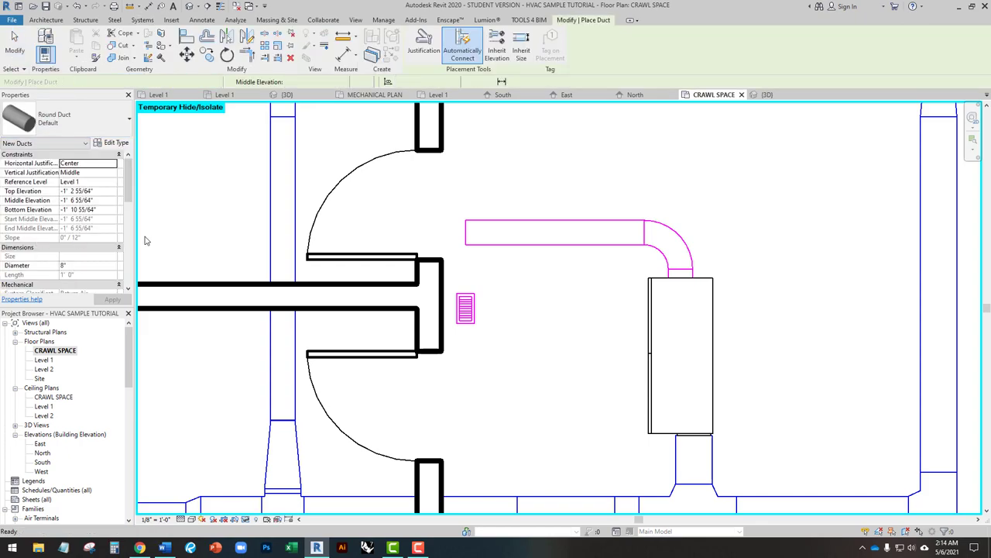
click(465, 231)
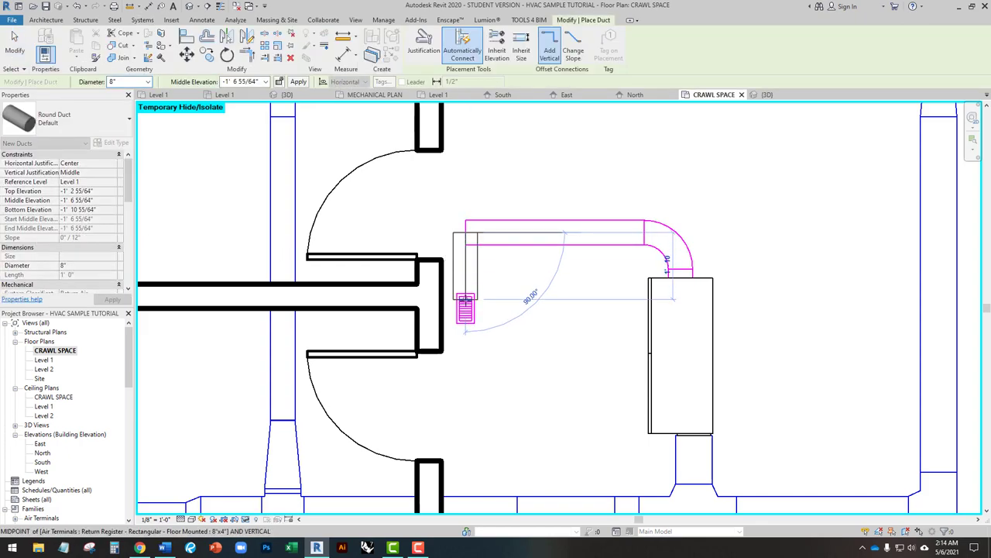
click(465, 306)
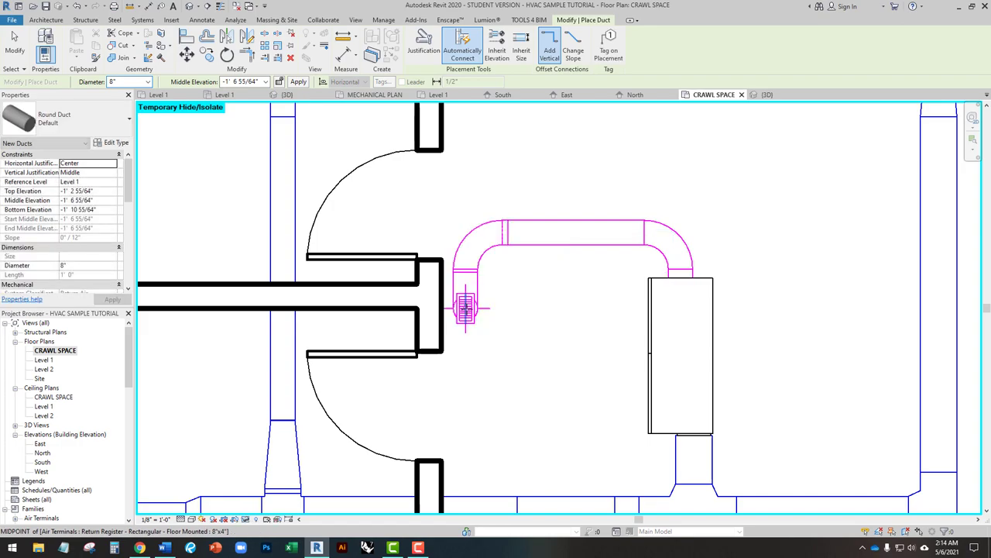
key(Escape)
key(Escape)
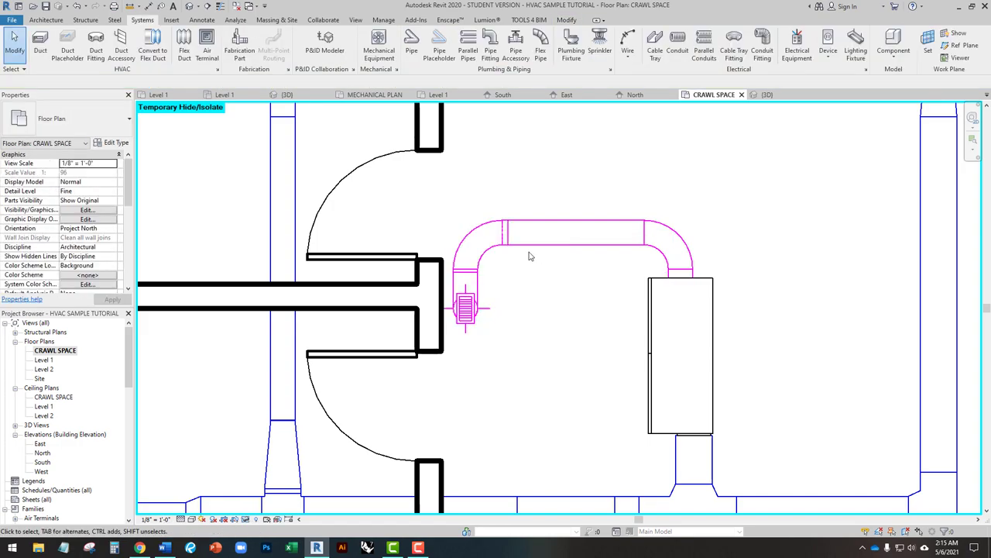
Review the complete crawl space duct layout and check the HVAC plan outline in Word for the remaining equipment.
scroll(530, 256, down, 2)
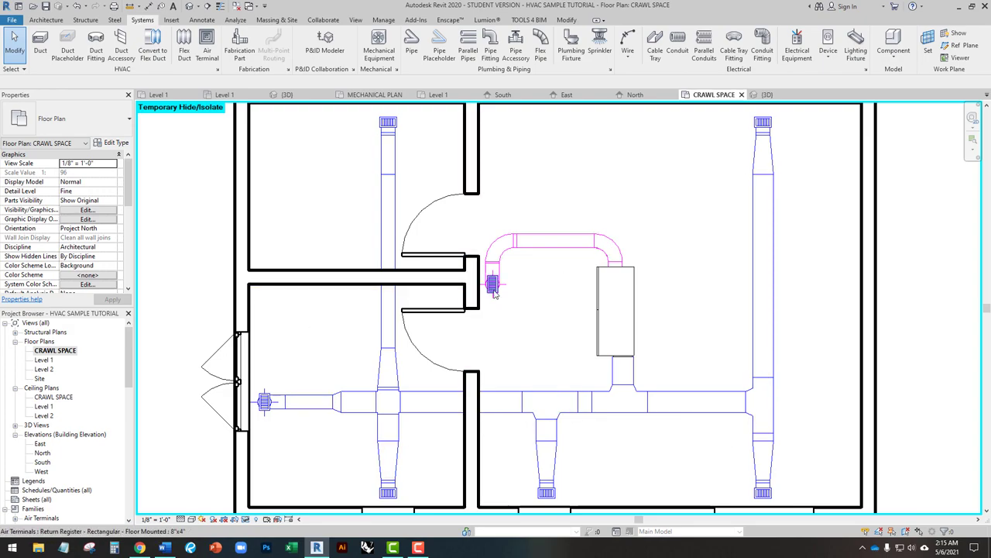
middle_drag(529, 337, 446, 332)
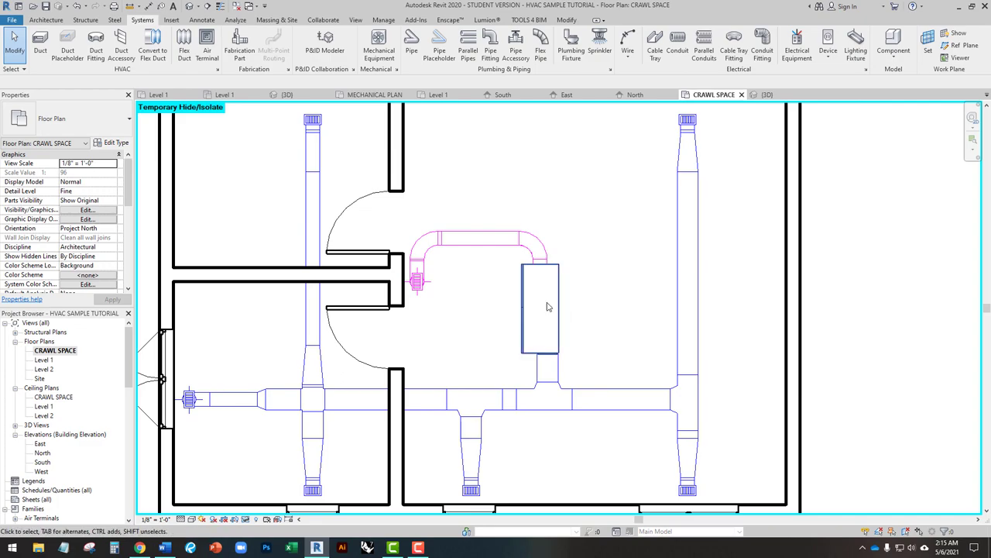
scroll(524, 305, down, 2)
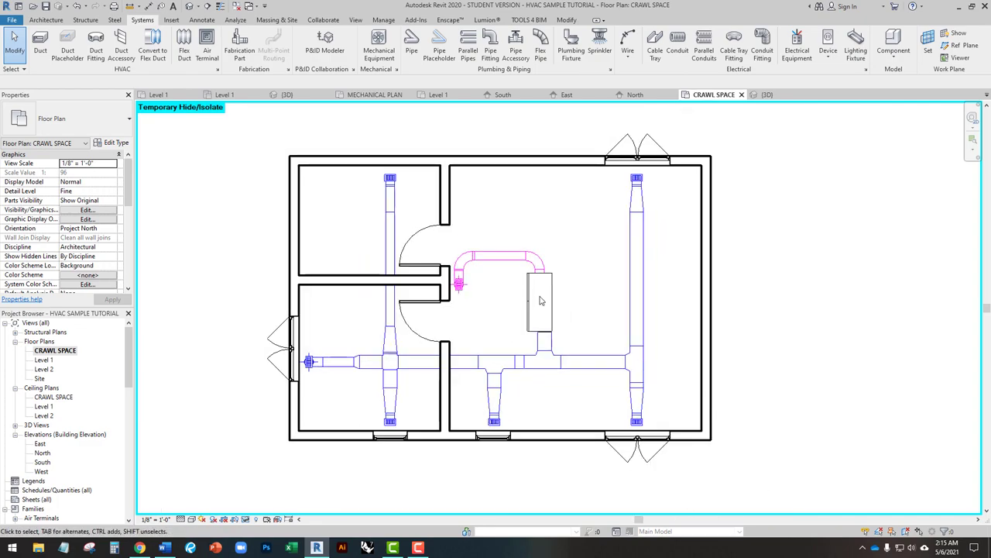
middle_drag(465, 343, 457, 322)
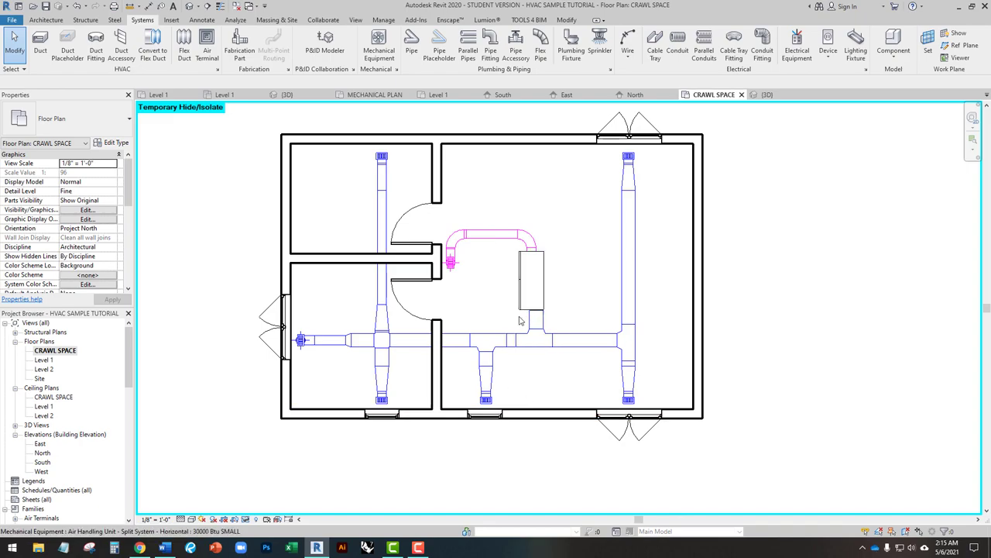
click(164, 547)
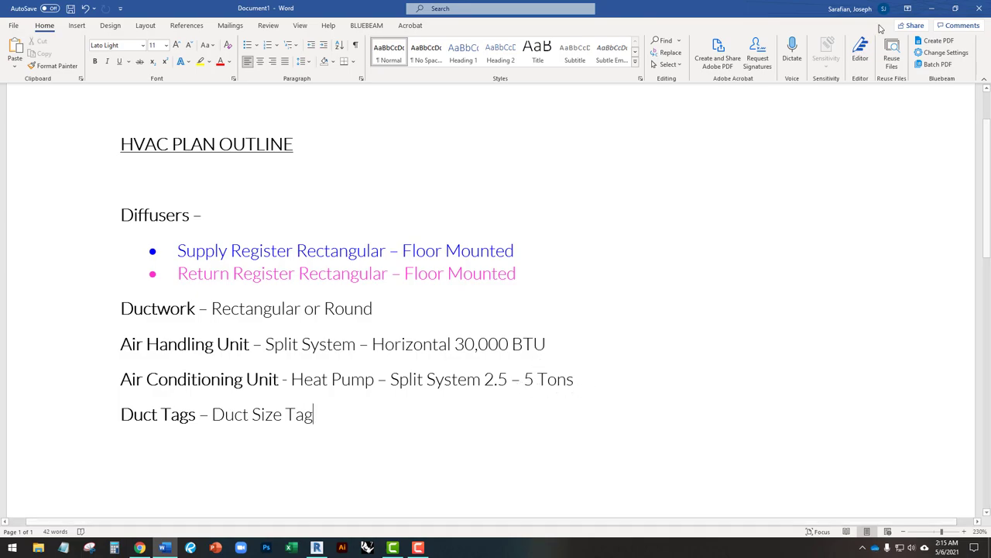
click(931, 9)
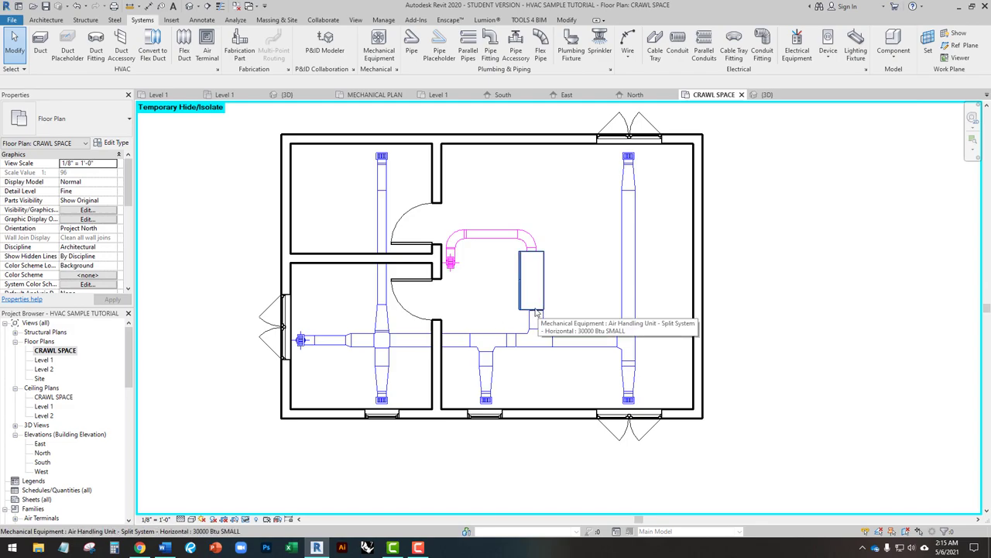
Start loading a family and browse the US Imperial library to Mechanical > MEP > Air-Side Components.
click(171, 19)
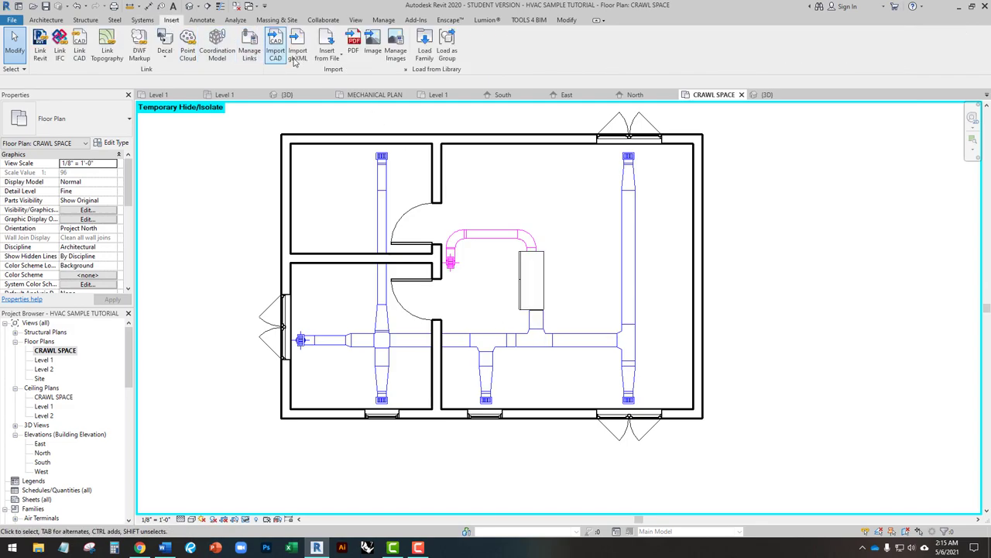
click(423, 54)
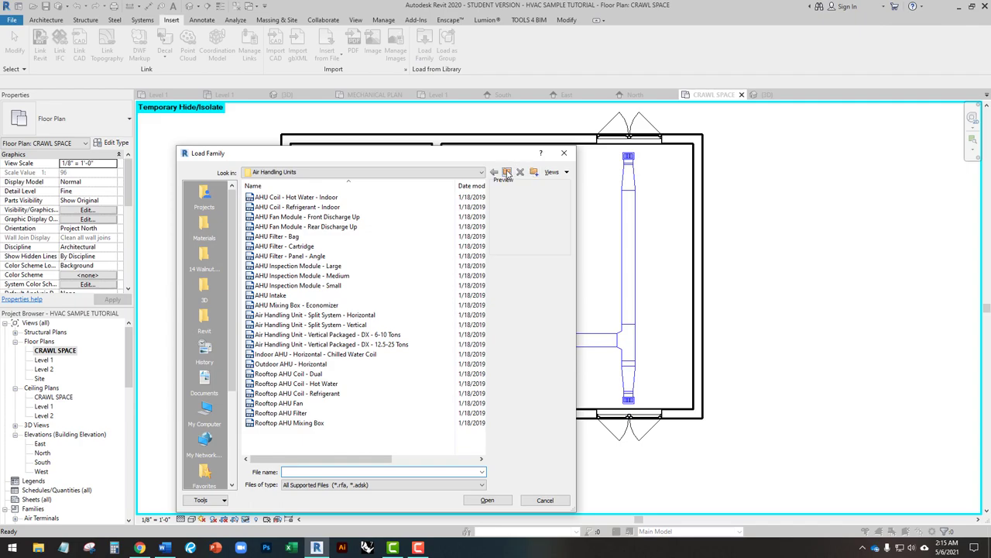
click(507, 172)
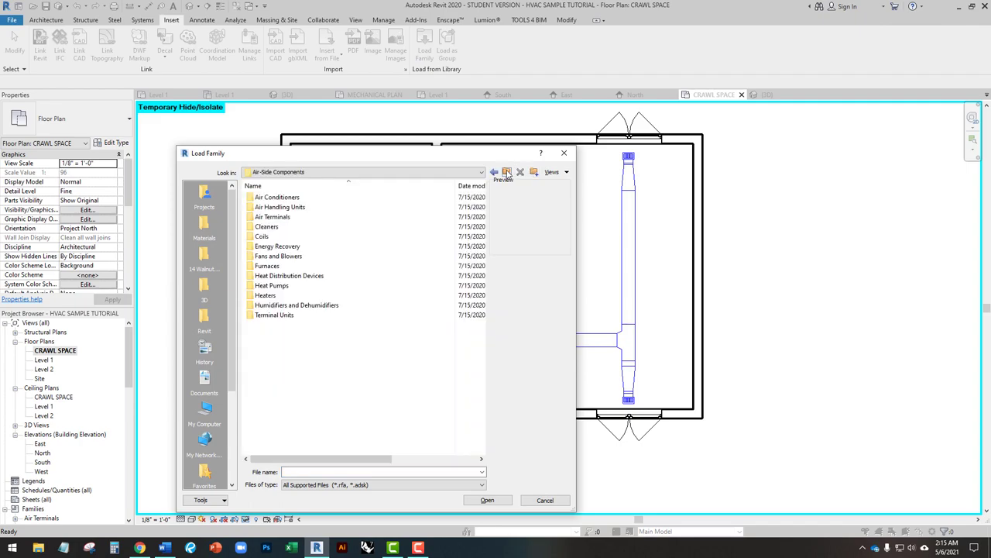
click(286, 172)
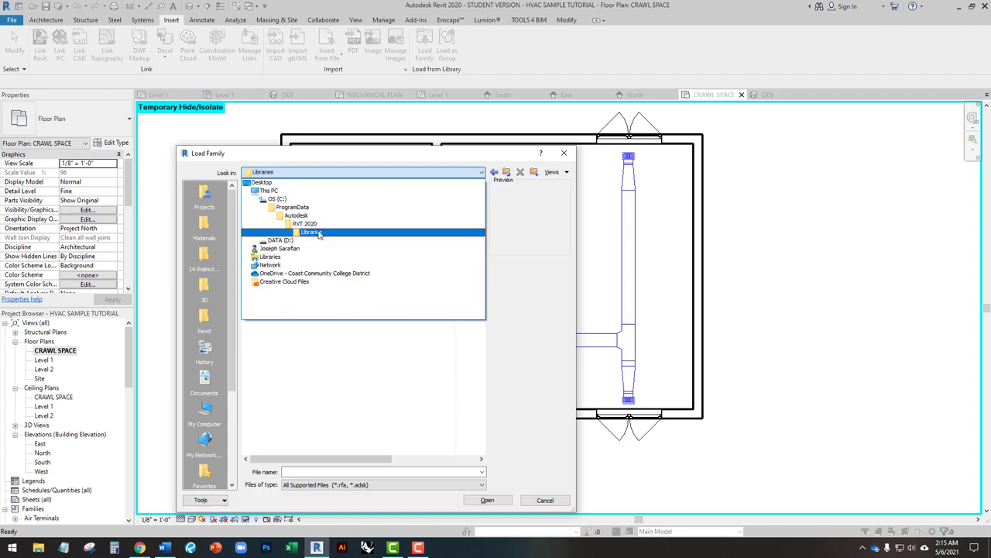
click(318, 232)
double_click(280, 207)
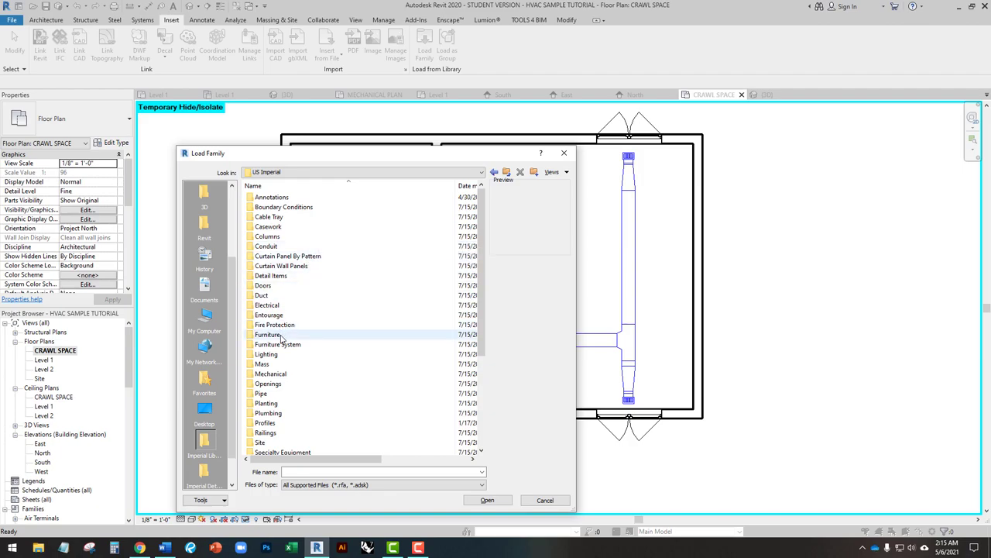
double_click(276, 375)
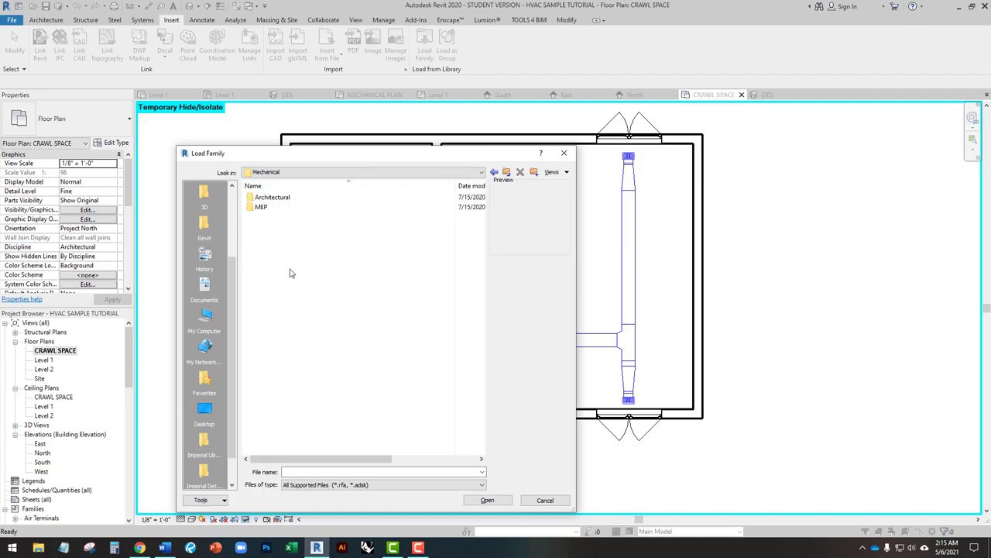
double_click(271, 208)
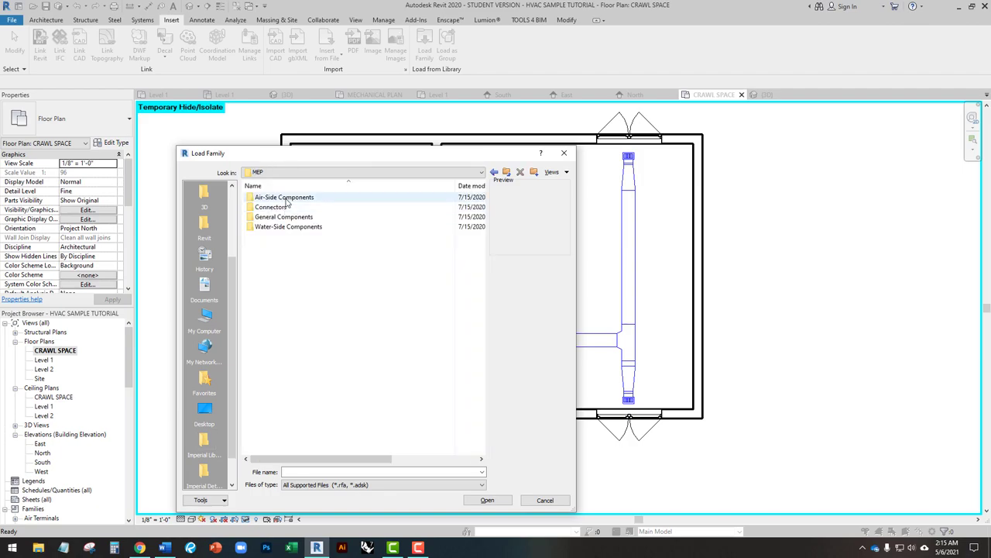
double_click(283, 198)
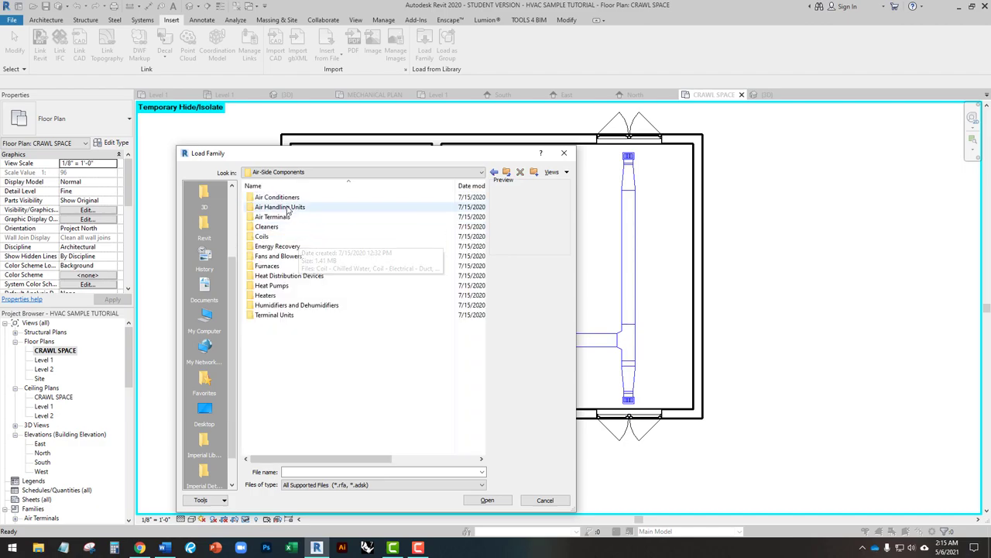
Look through the Air Conditioners, Heat Pumps, Air Terminals and Air Handling Units family folders for a suitable outdoor unit.
double_click(285, 198)
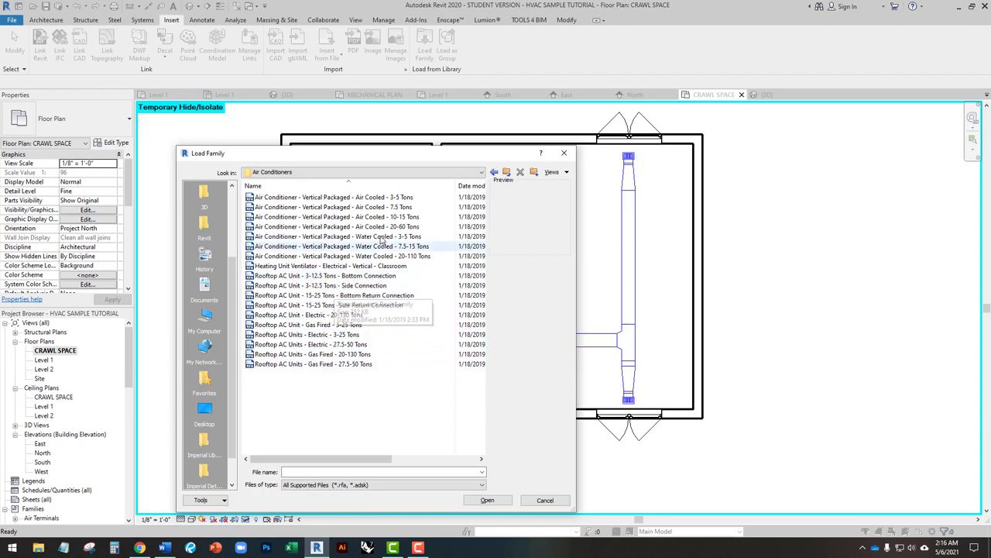
click(508, 173)
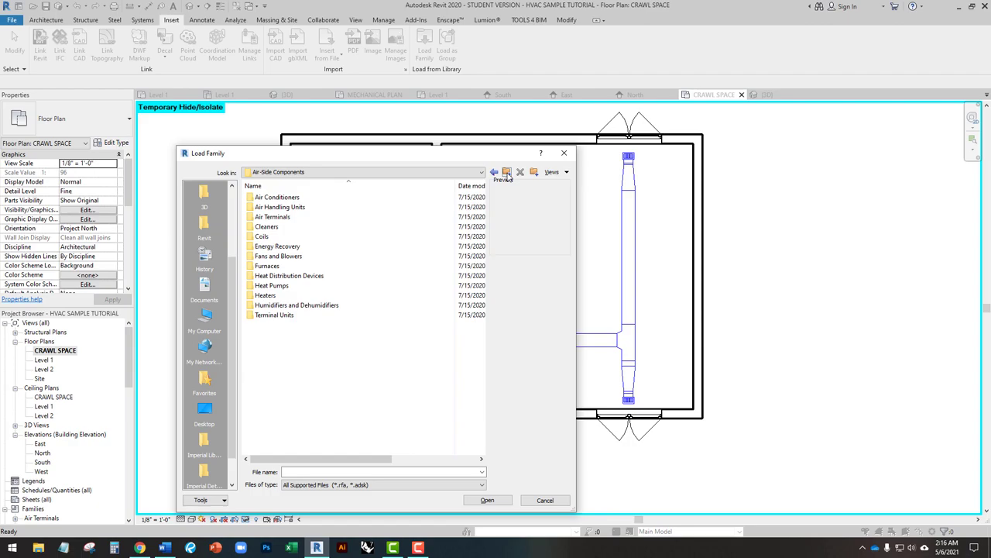
double_click(289, 286)
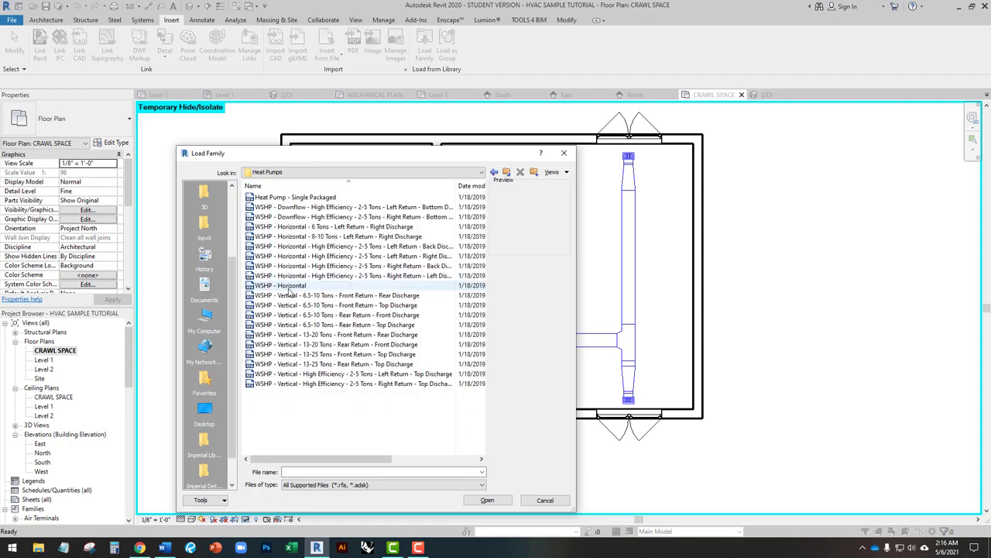
click(331, 198)
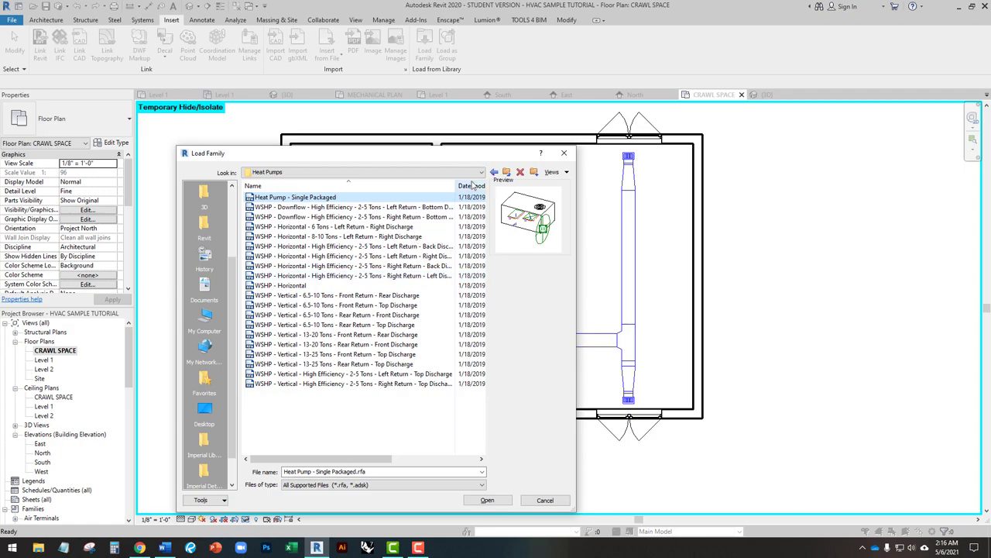
click(507, 171)
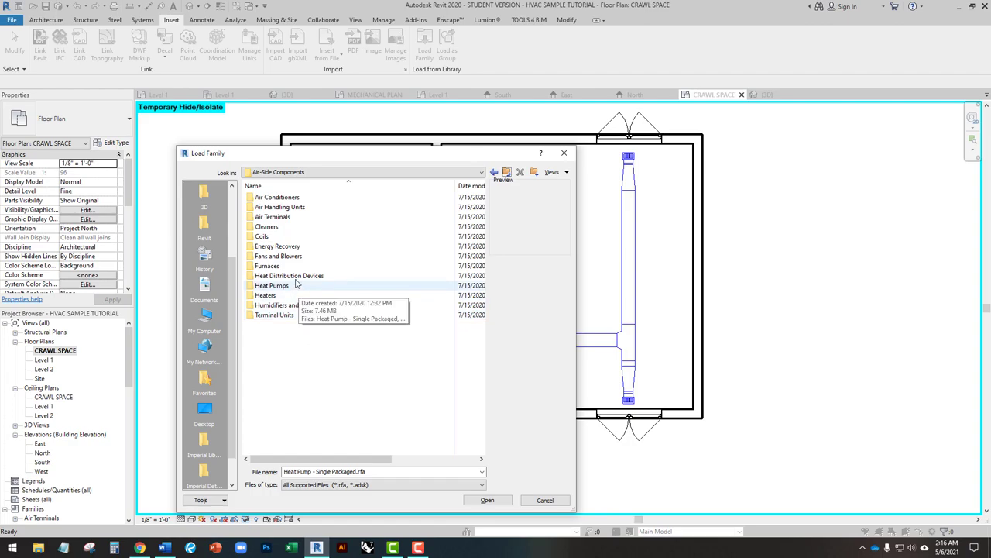
double_click(283, 217)
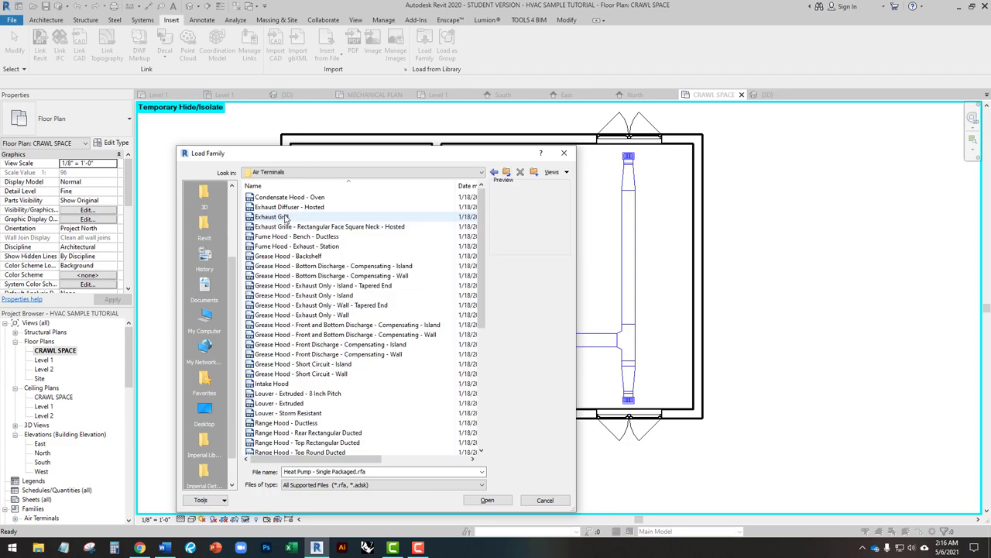
click(495, 172)
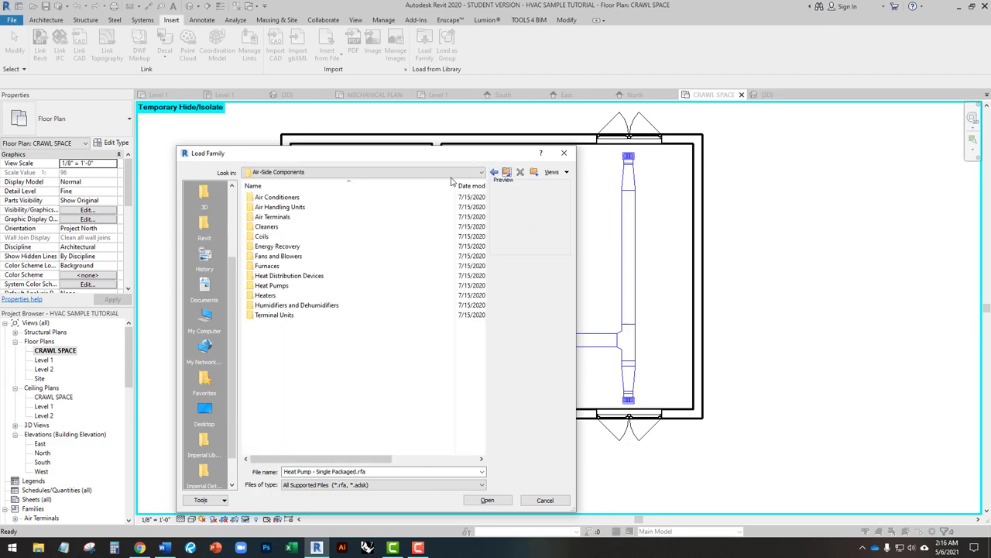
double_click(299, 208)
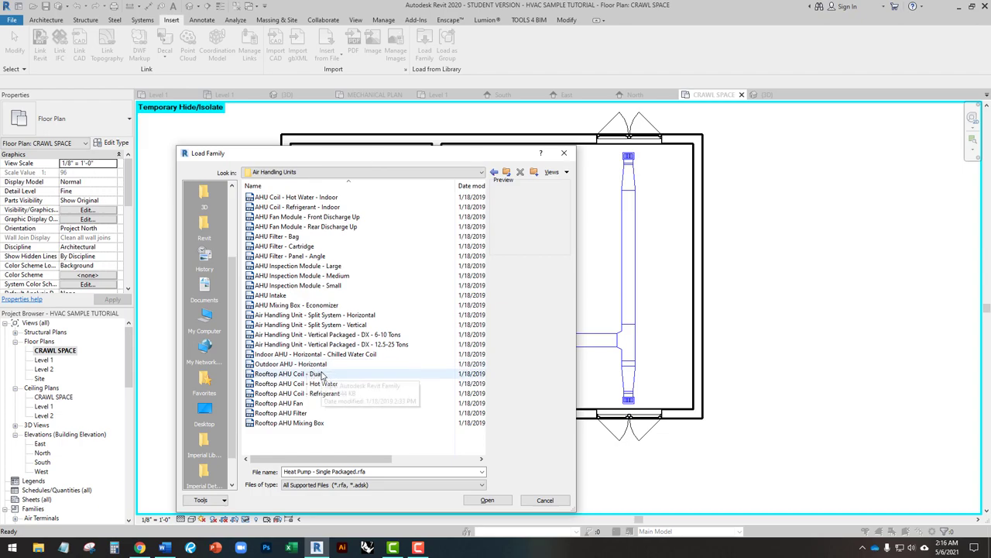
click(507, 172)
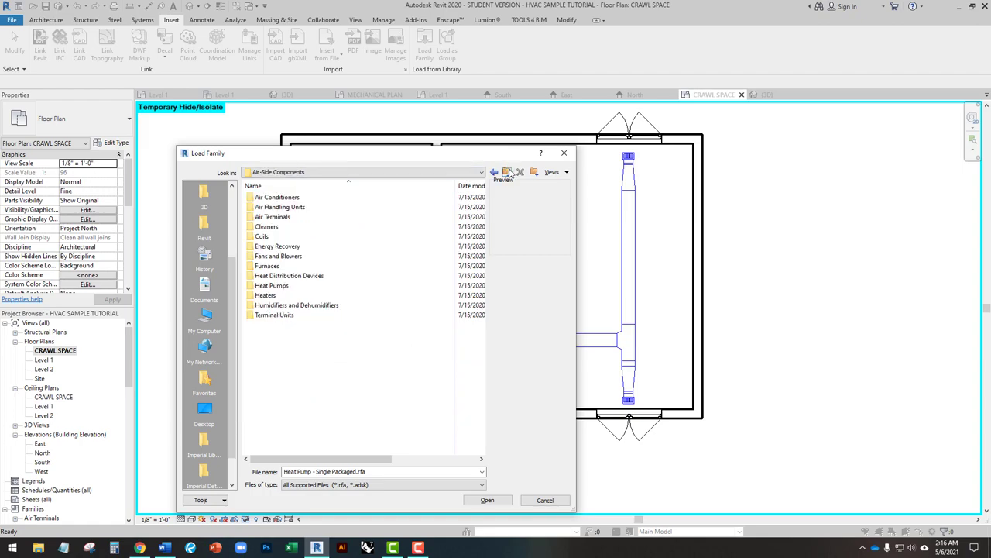
Load the Heat Pump - Split System - 2.5-5 Tons family from MEP > General Components > Heat Pumps.
click(507, 172)
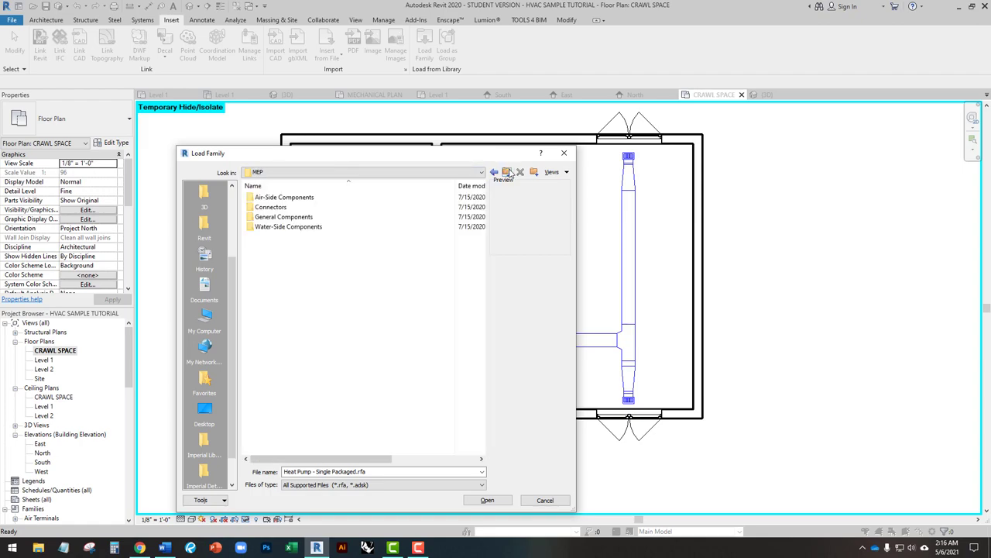
double_click(298, 218)
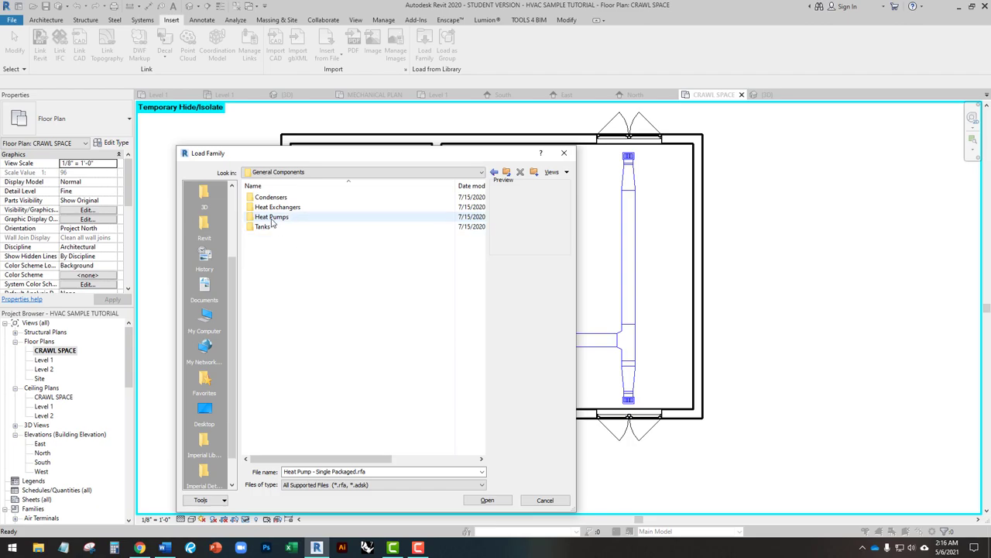
double_click(294, 219)
click(290, 198)
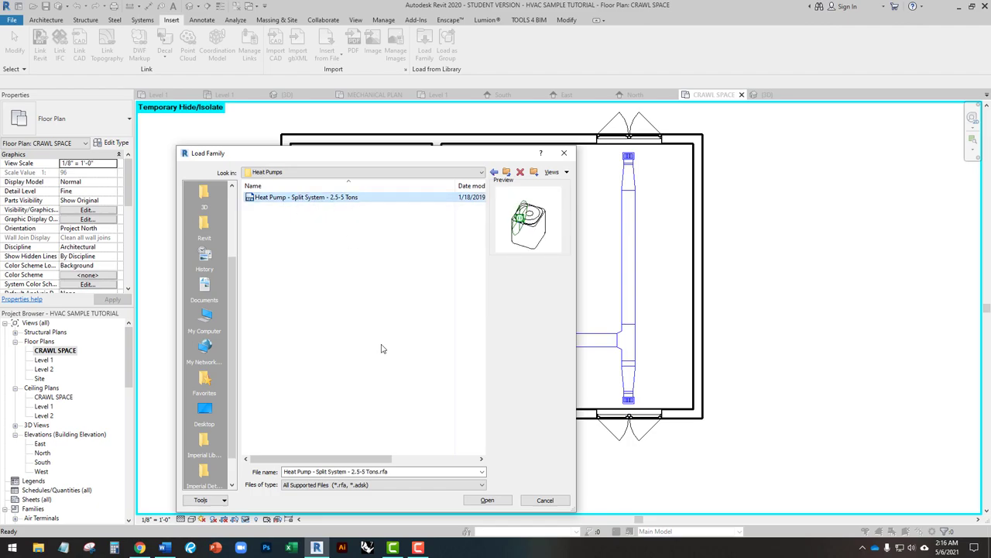
click(486, 501)
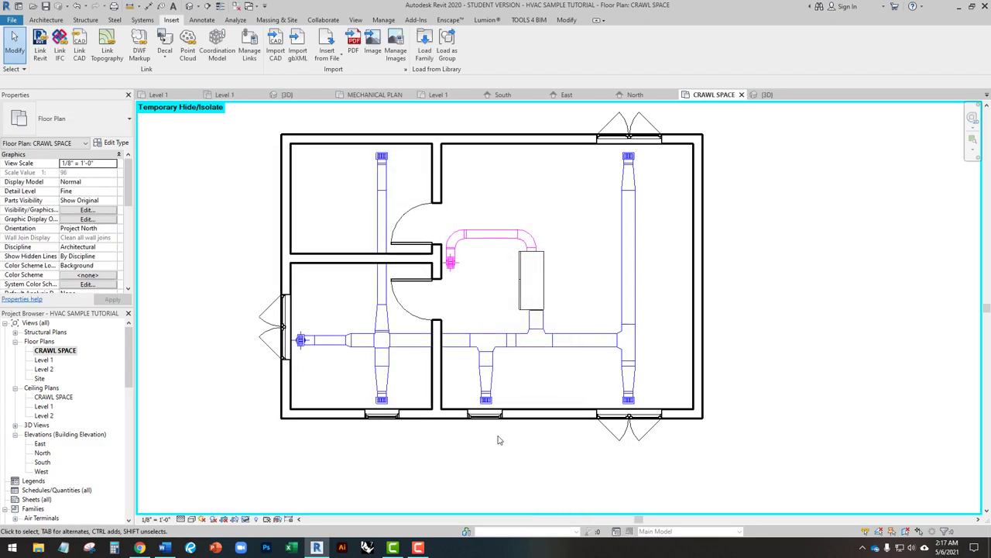
Place the 2.5 Tons split-system heat pump on Level 1 outside the south wall, its southwest corner about 3'-6" from that wall and 14'-1" from the east wall.
double_click(44, 360)
middle_drag(290, 429, 316, 351)
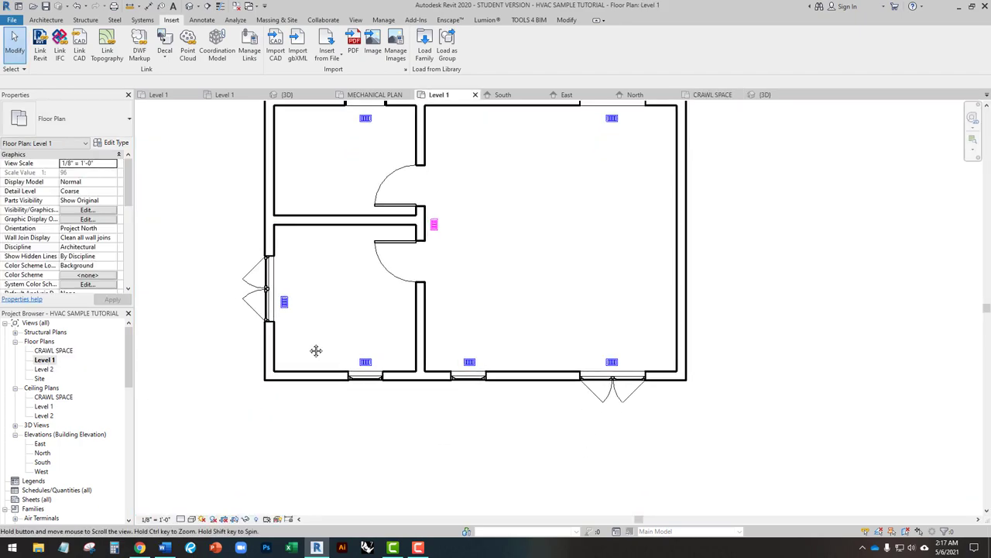
key(c)
key(m)
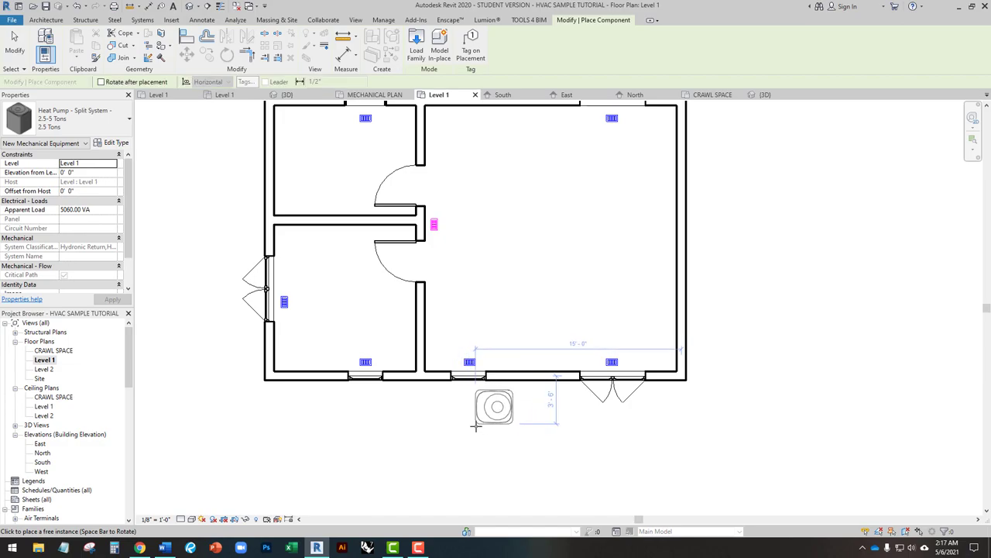
scroll(472, 423, up, 2)
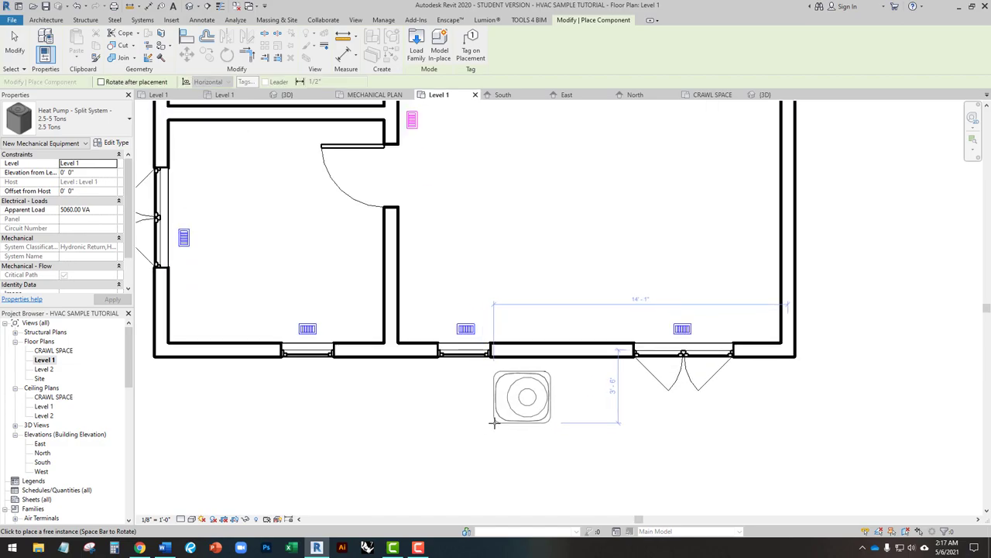
click(494, 423)
key(Escape)
key(Escape)
Examine the pipe and electrical connectors of the heat pump in the Level 1 plan.
click(544, 422)
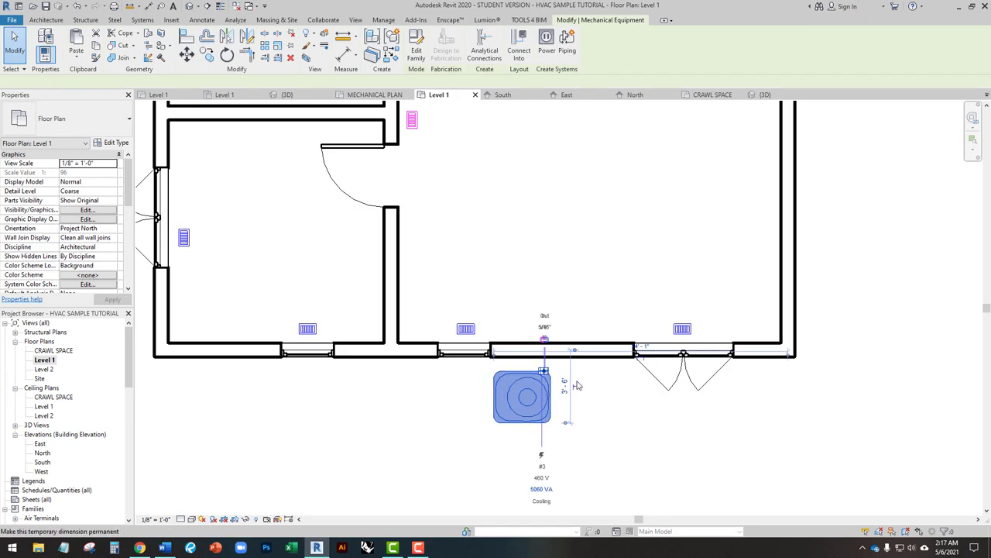
scroll(547, 380, up, 1)
scroll(546, 380, up, 4)
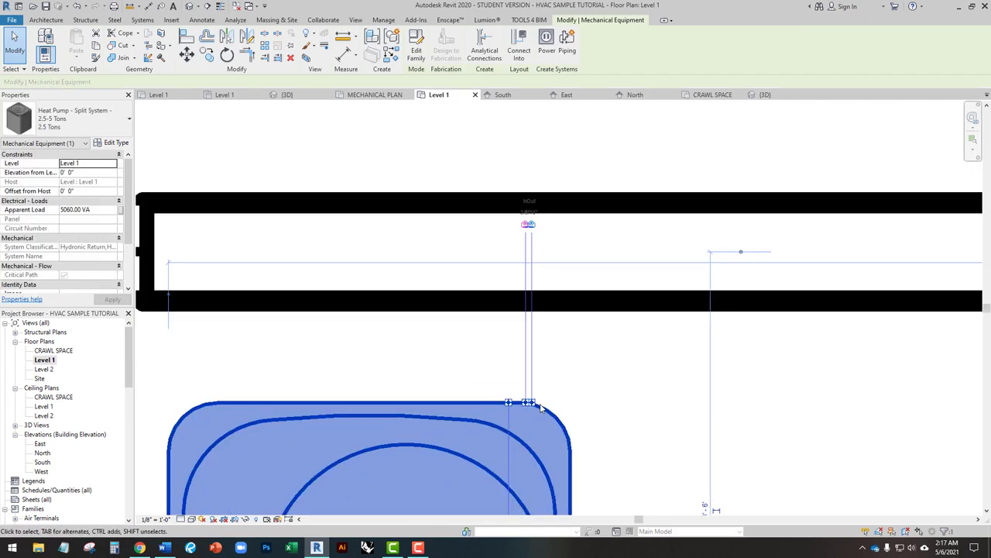
scroll(513, 416, down, 2)
scroll(514, 416, down, 2)
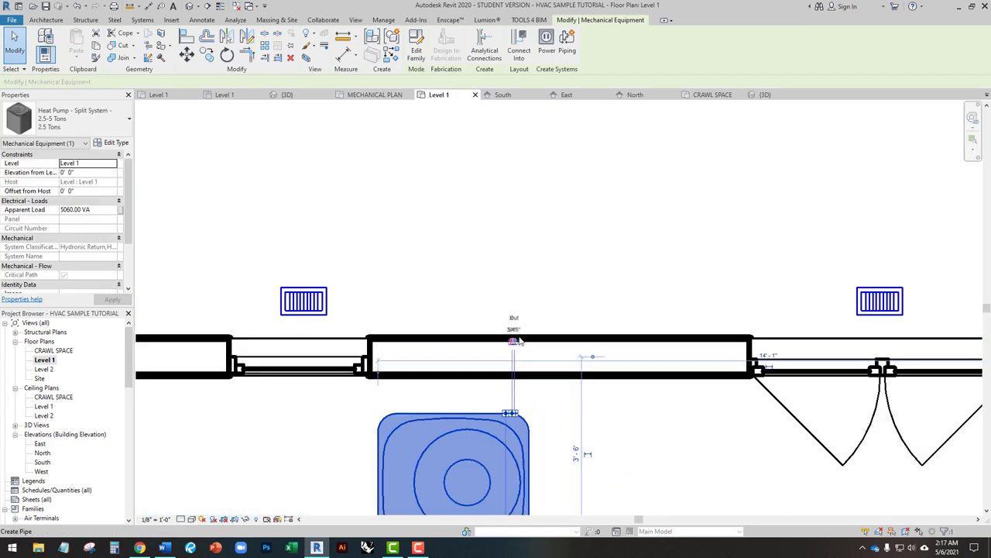
scroll(512, 403, up, 5)
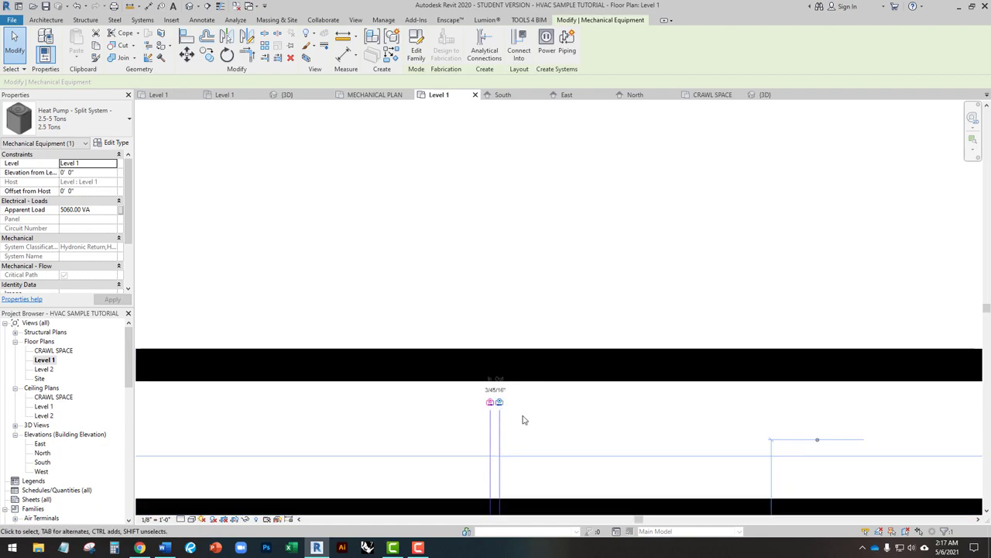
scroll(522, 416, down, 4)
key(Escape)
scroll(507, 434, down, 3)
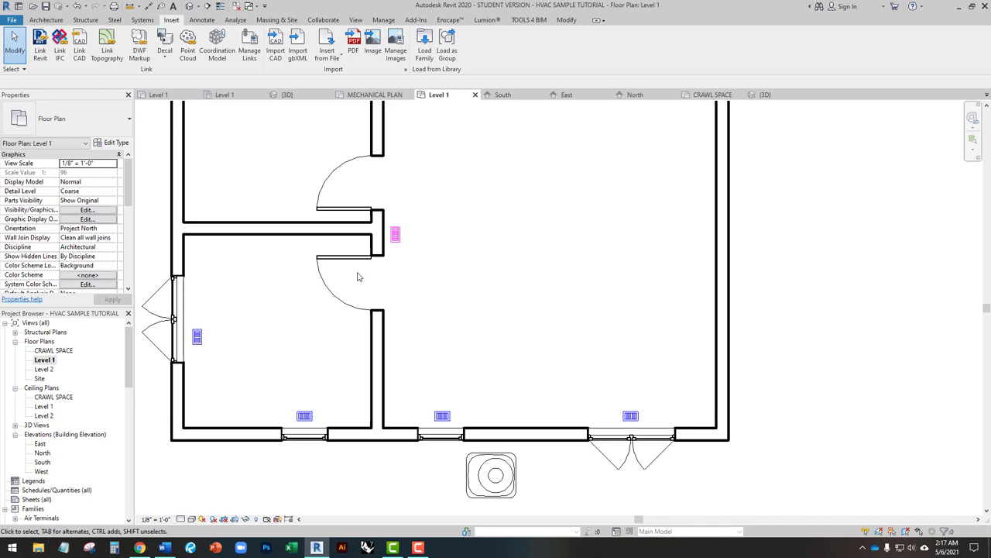
In the CRAWL SPACE plan, compare the connectors of the air handling unit with those of the heat pump.
double_click(55, 352)
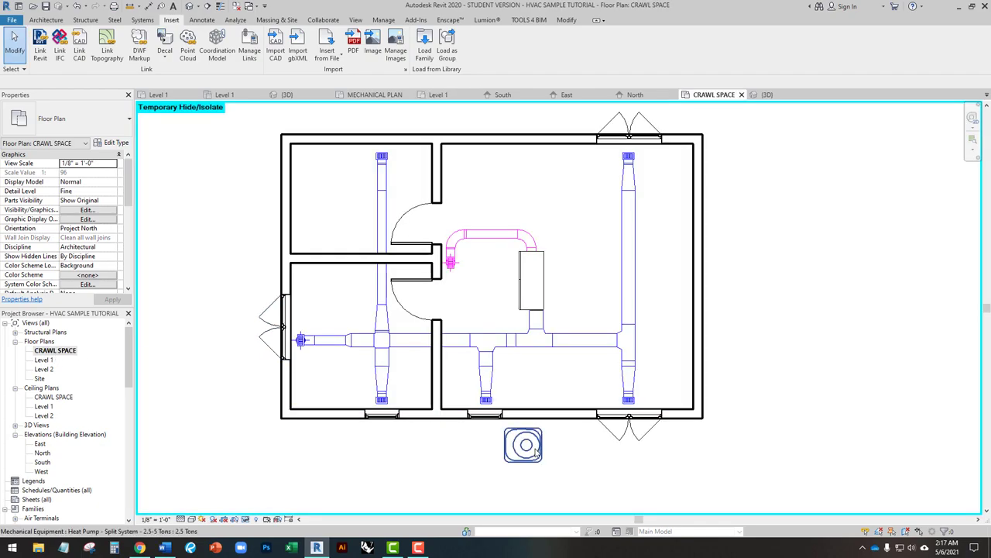
click(540, 298)
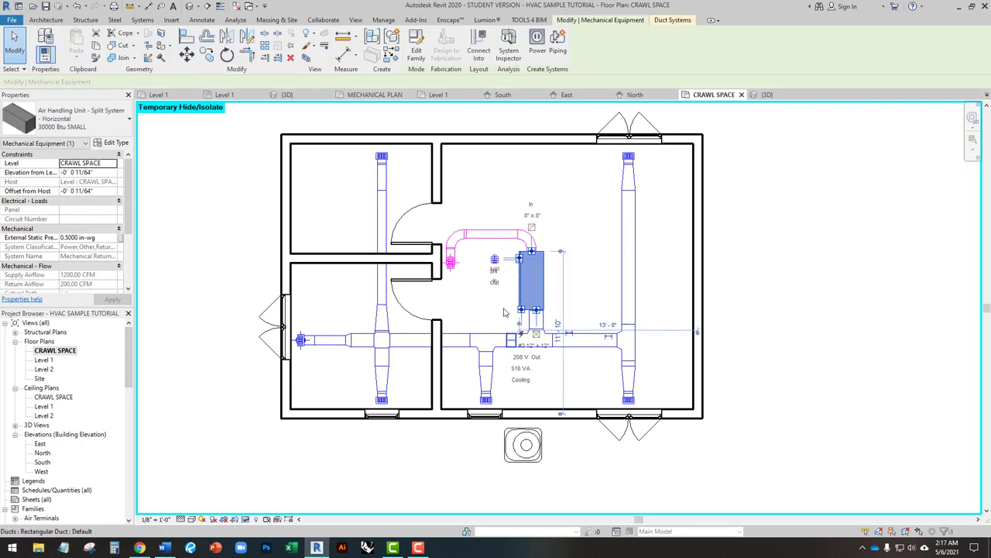
click(525, 443)
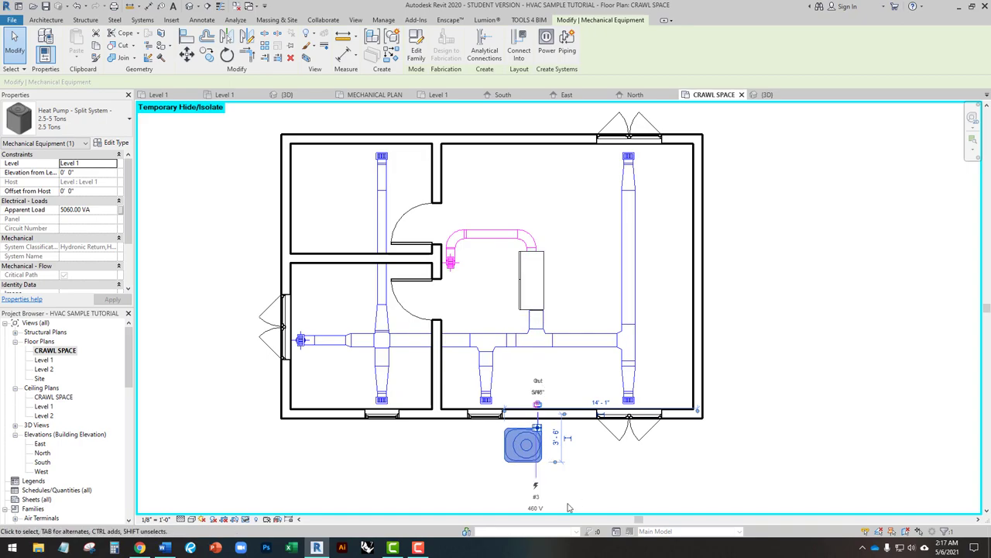
click(616, 472)
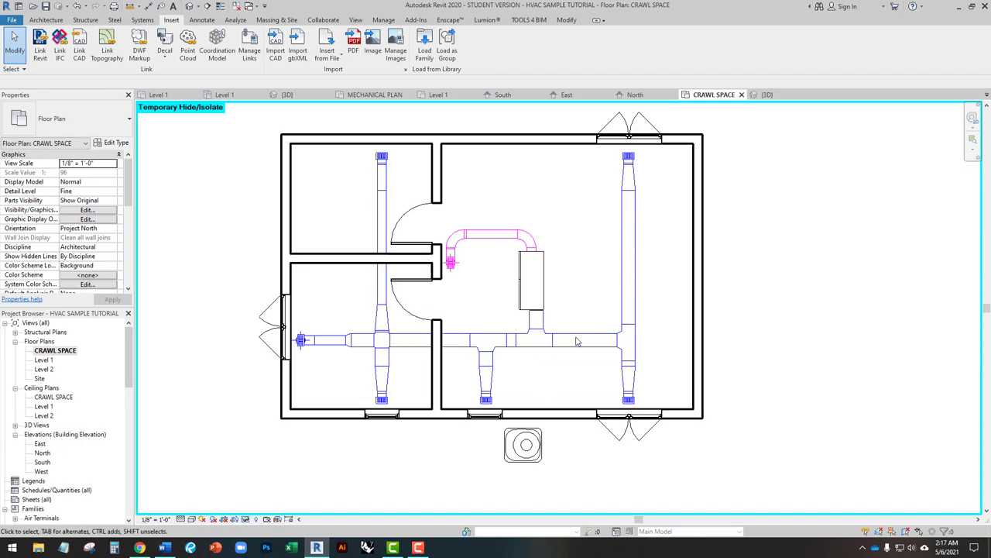
Draw a vertical Medium Lines detail line, about 8'-7" long, from the air handling unit's southwest corner down to the heat pump.
key(d)
key(l)
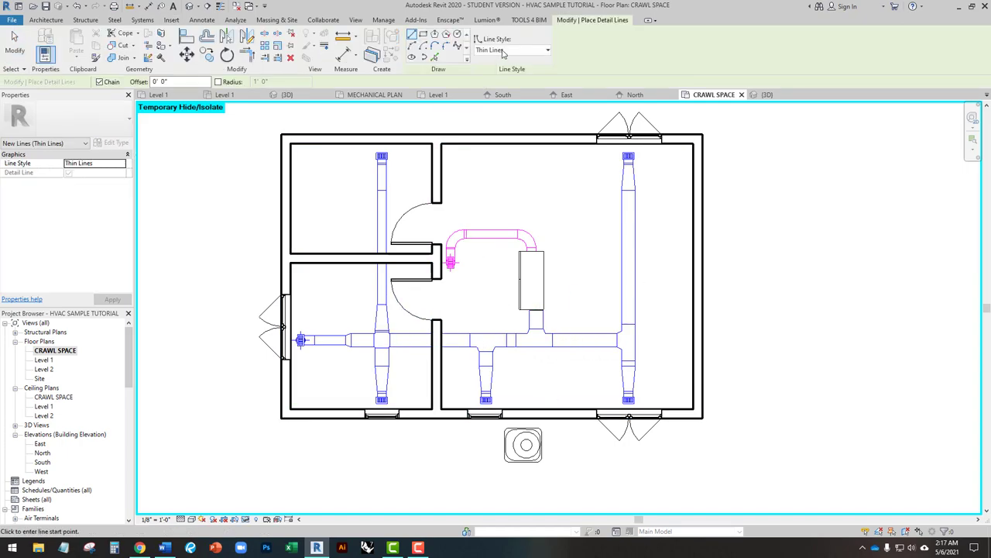
click(502, 51)
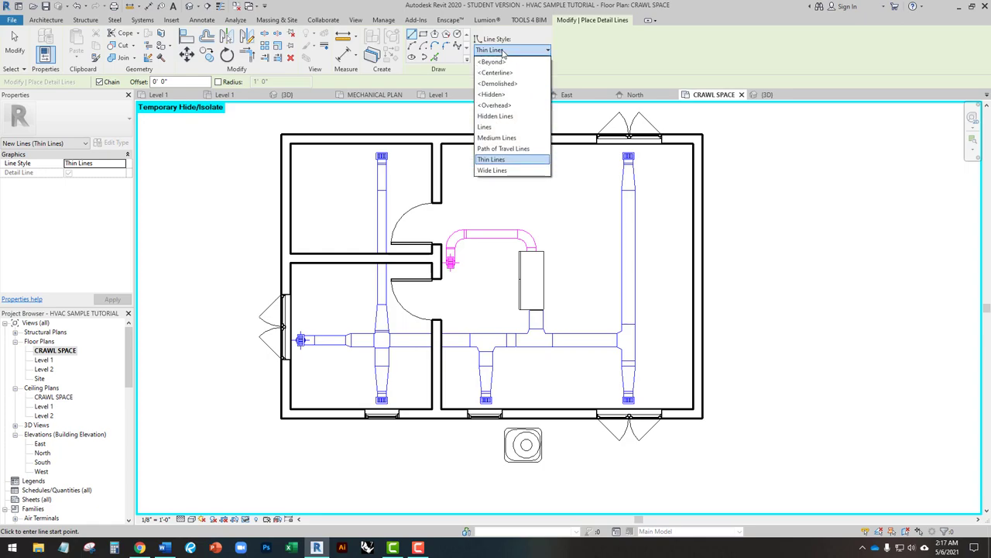
click(496, 137)
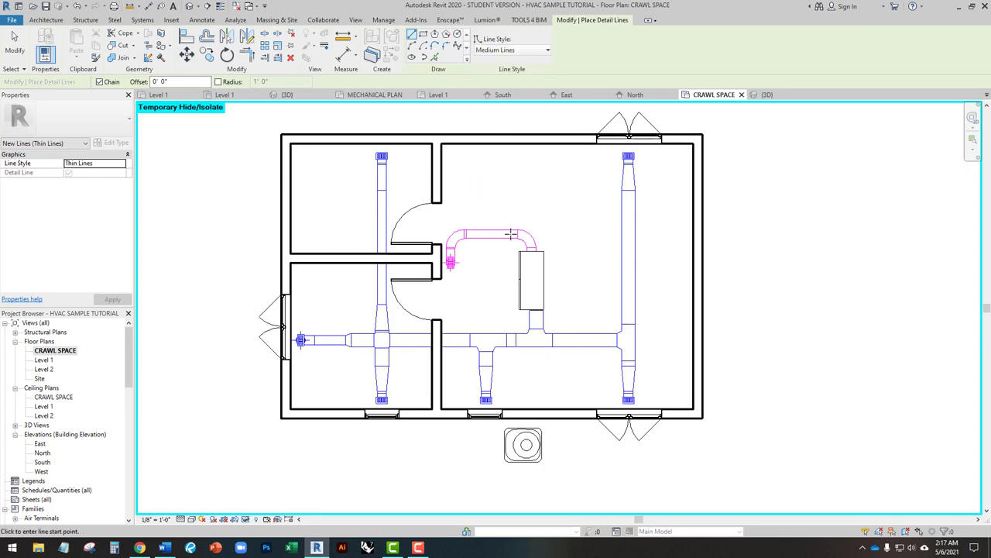
click(519, 311)
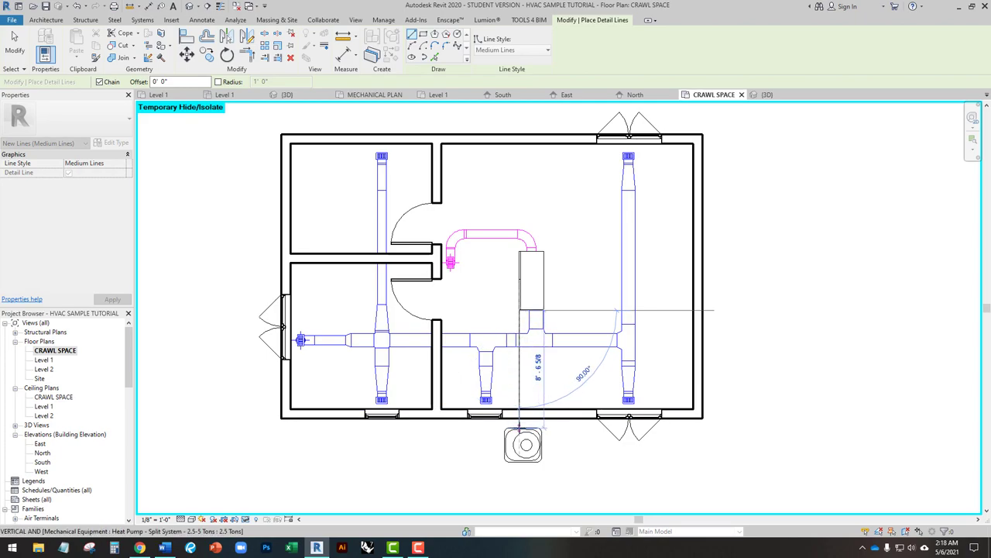
click(519, 427)
key(Escape)
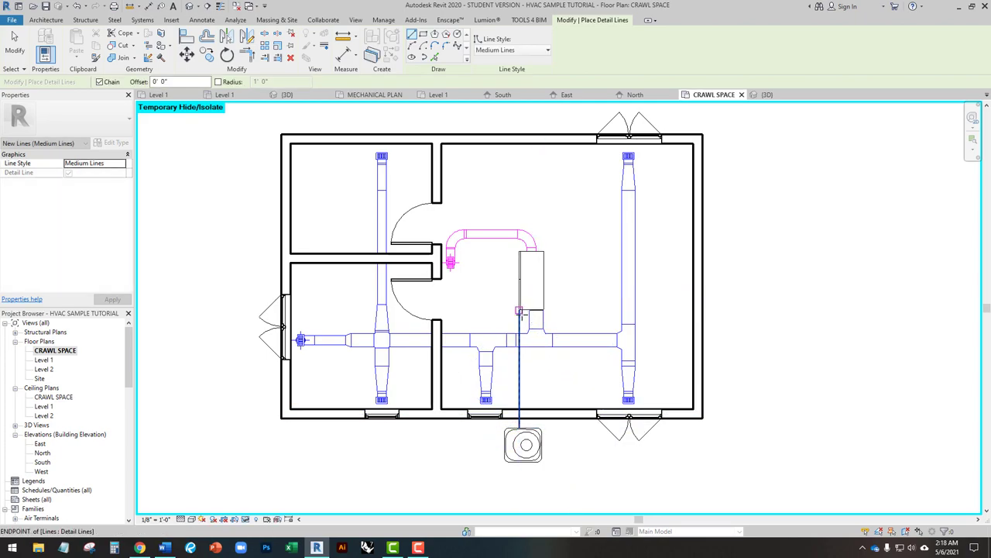
Draw a second parallel detail line just east of the first one, from the air handling unit's south edge to the heat pump.
scroll(524, 309, up, 3)
scroll(523, 309, up, 2)
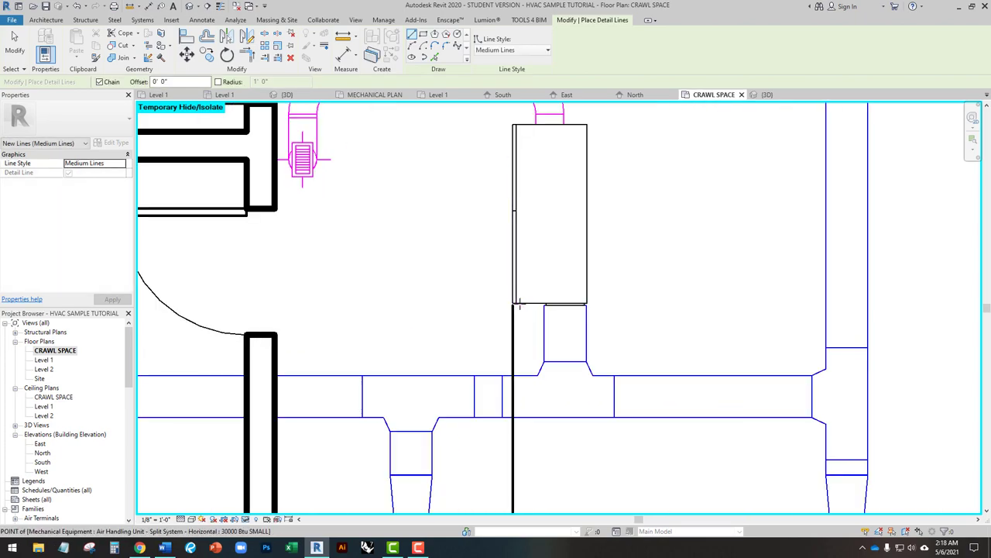
click(519, 305)
scroll(524, 280, down, 3)
scroll(533, 384, up, 5)
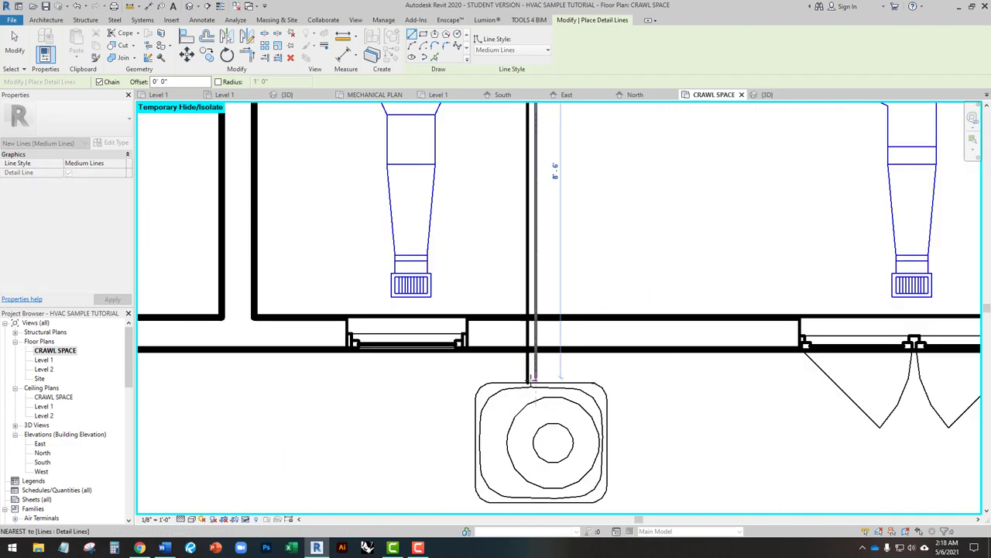
click(533, 382)
key(Escape)
key(Escape)
scroll(516, 416, down, 5)
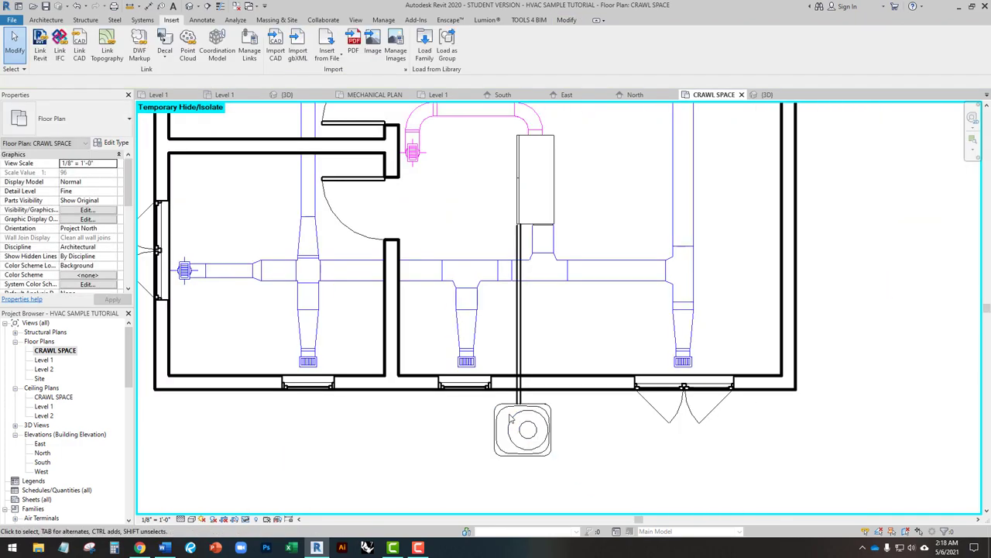
scroll(542, 351, up, 2)
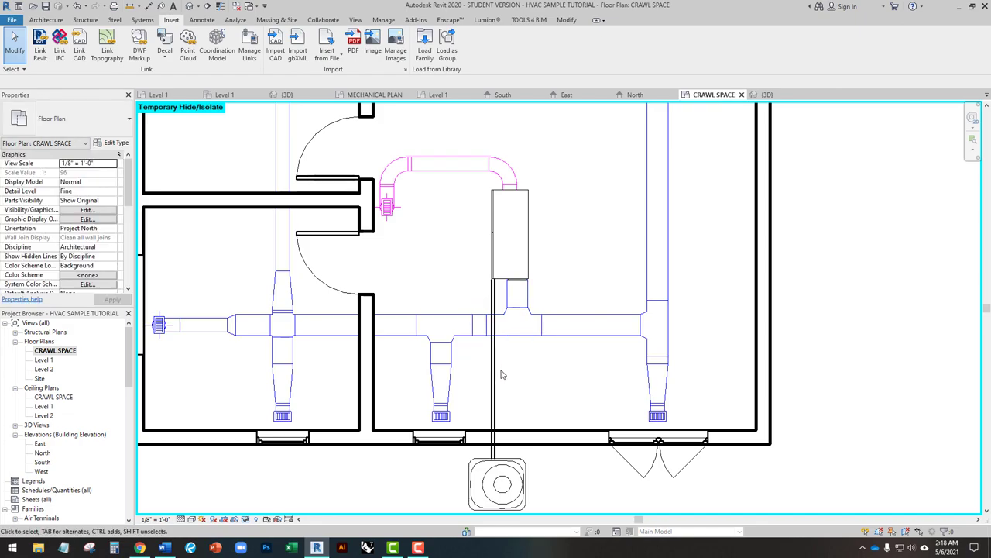
scroll(498, 316, down, 4)
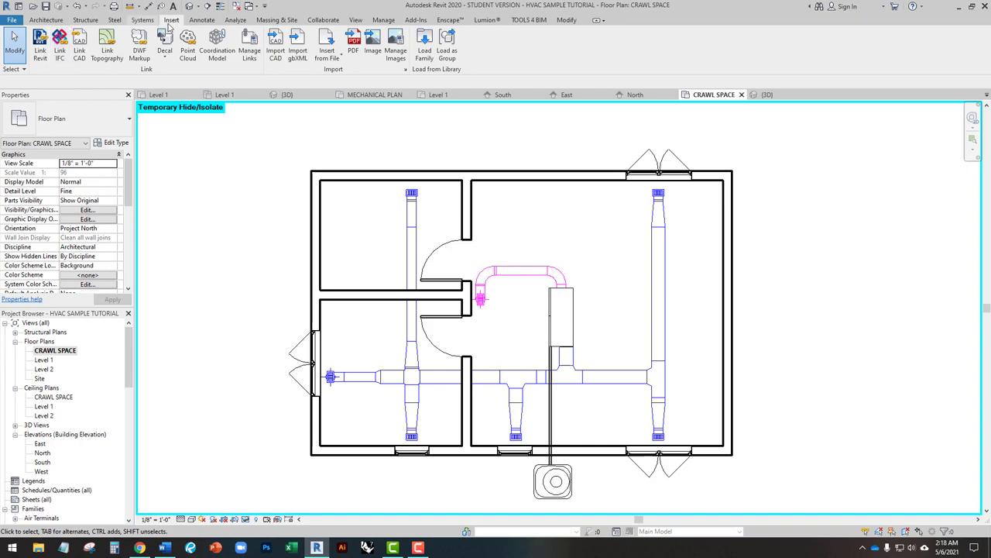
Start tagging ducts by category and load the Duct Size Tag family from US Imperial > Annotations > Mechanical > Duct.
click(202, 20)
click(519, 51)
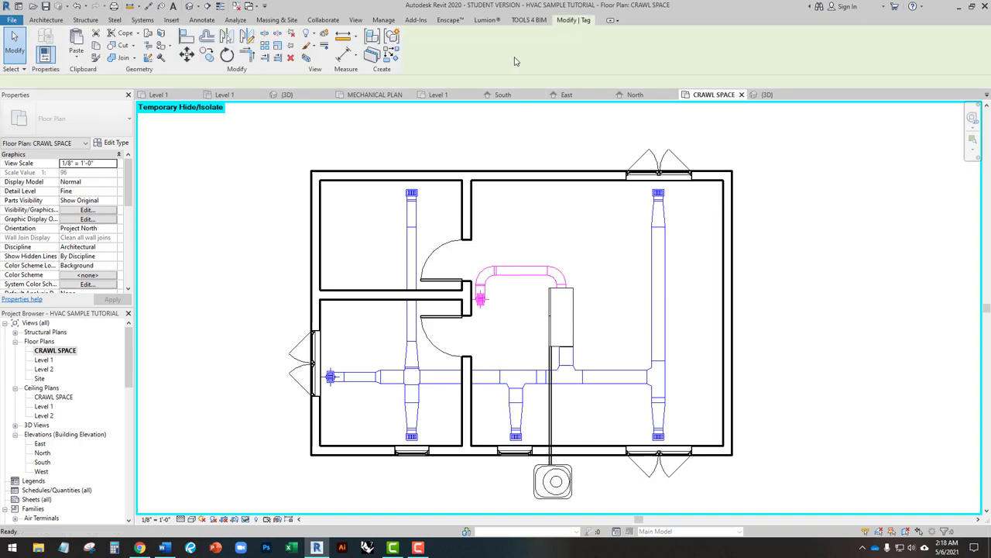
click(517, 273)
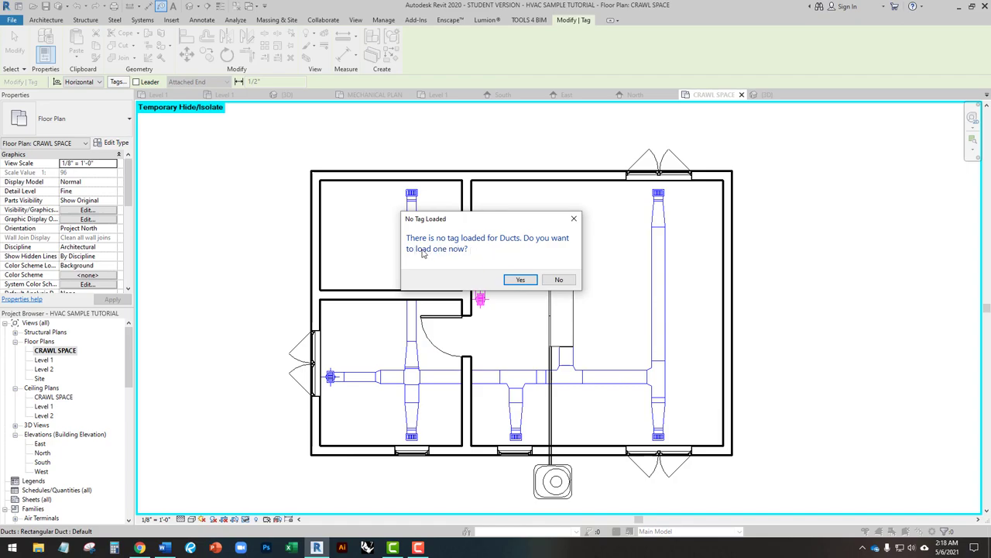
click(519, 279)
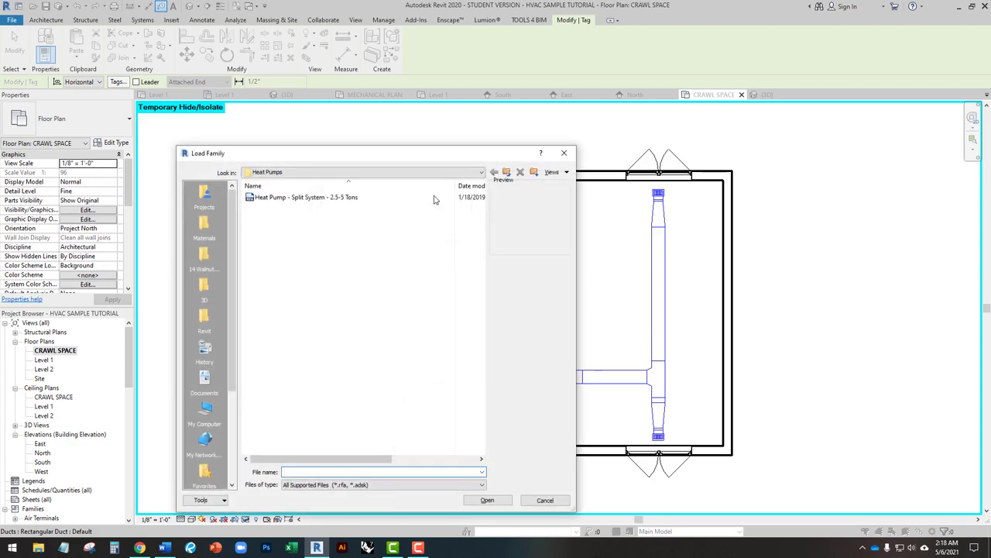
click(506, 173)
click(505, 174)
click(505, 173)
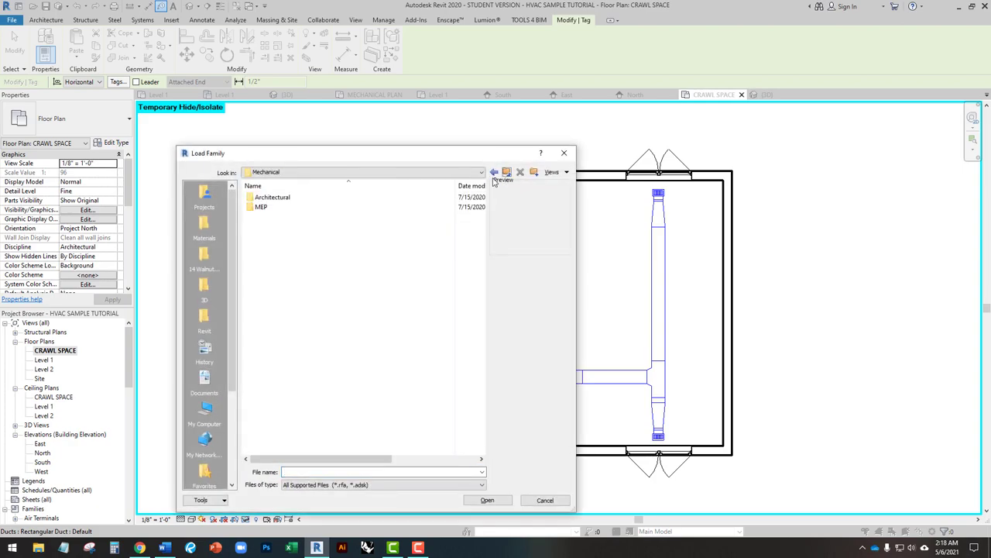
click(506, 174)
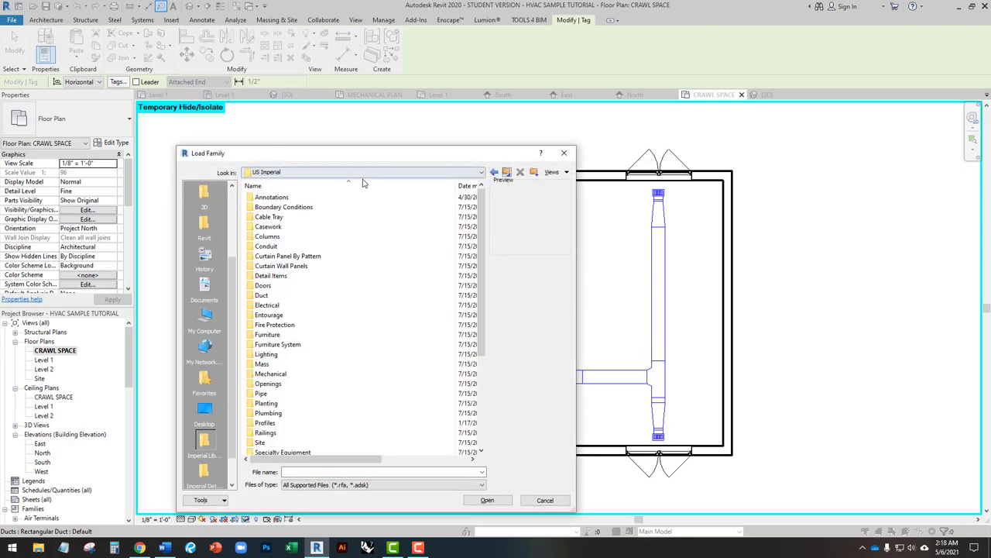
double_click(287, 198)
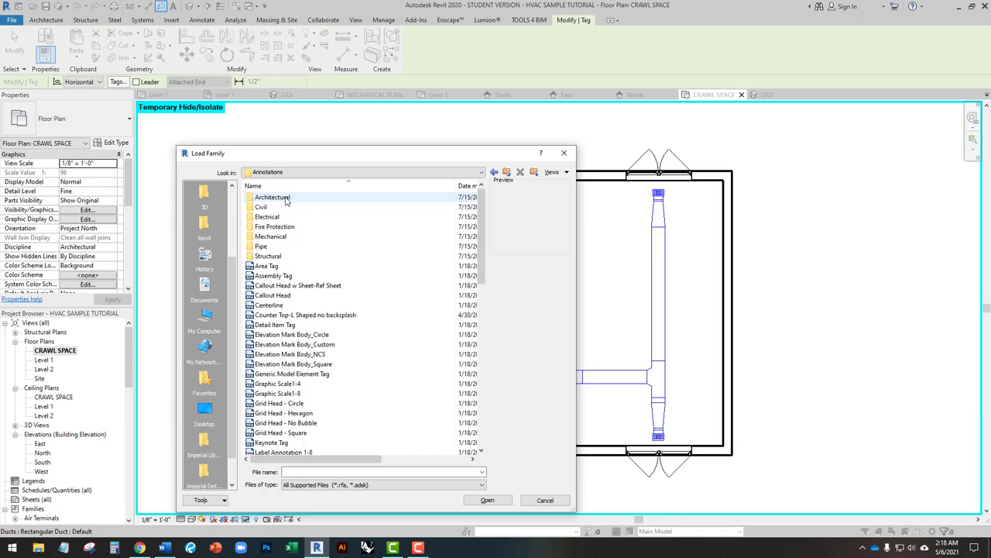
double_click(270, 236)
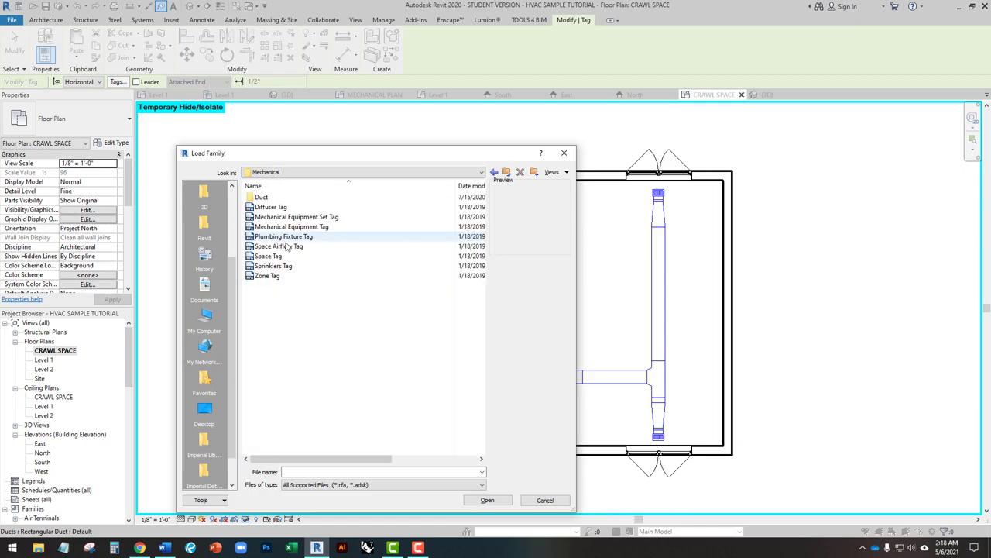
double_click(268, 199)
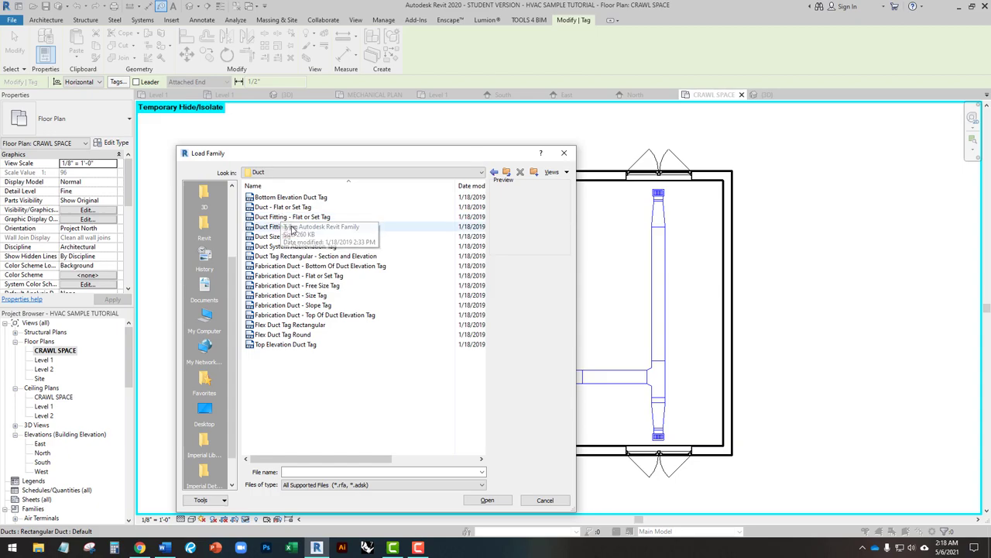
click(283, 236)
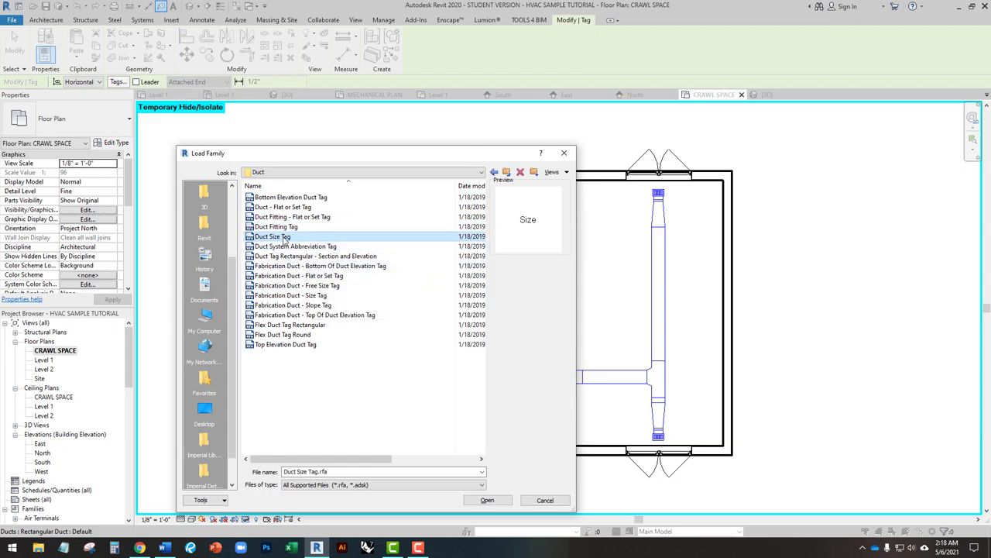
click(487, 500)
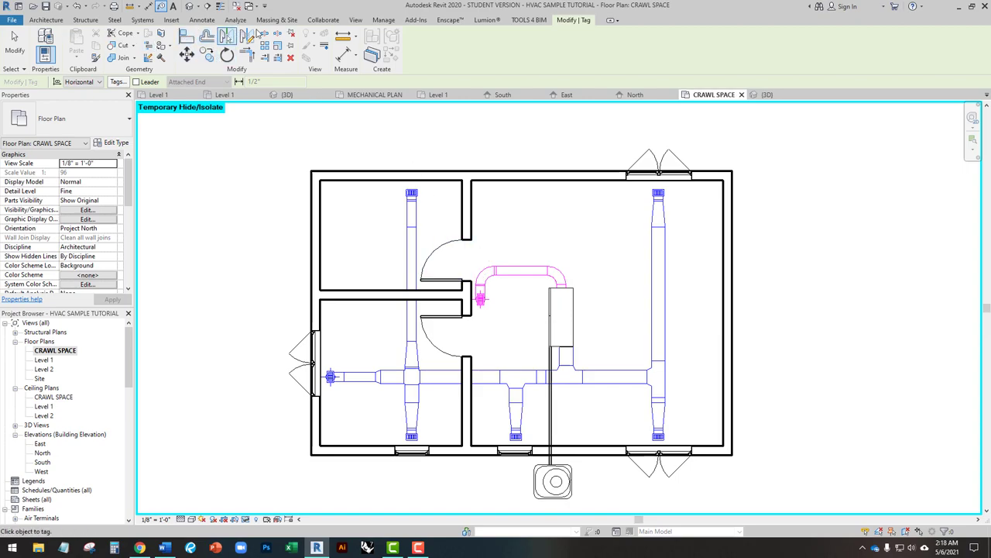
Tag the horizontal supply trunk duct east of the air handling unit with its size, without a leader.
click(203, 20)
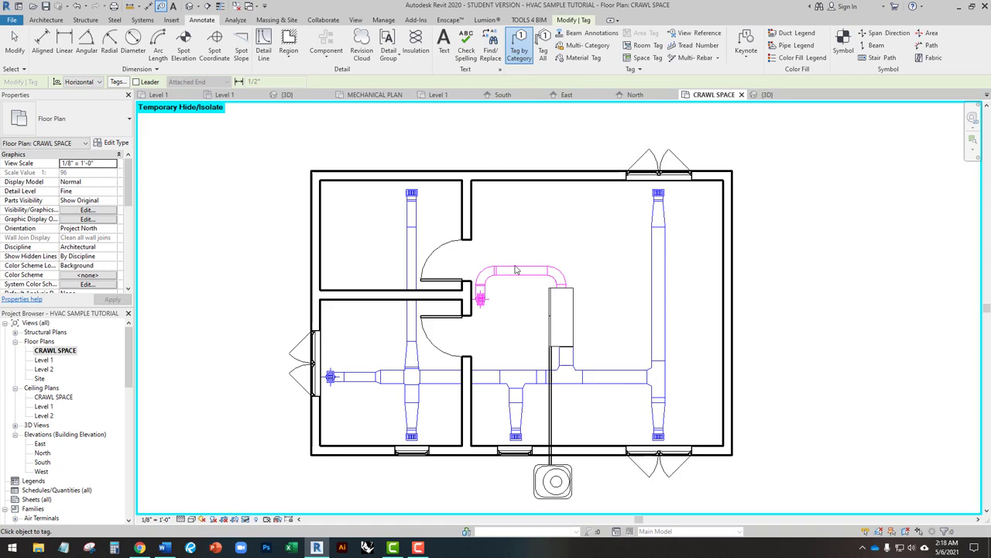
scroll(522, 276, up, 4)
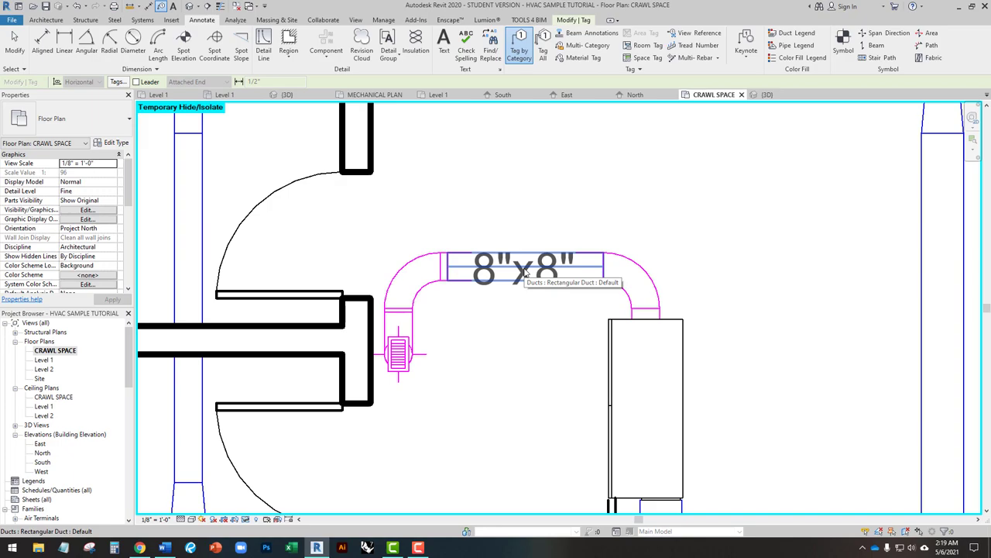
scroll(523, 273, down, 3)
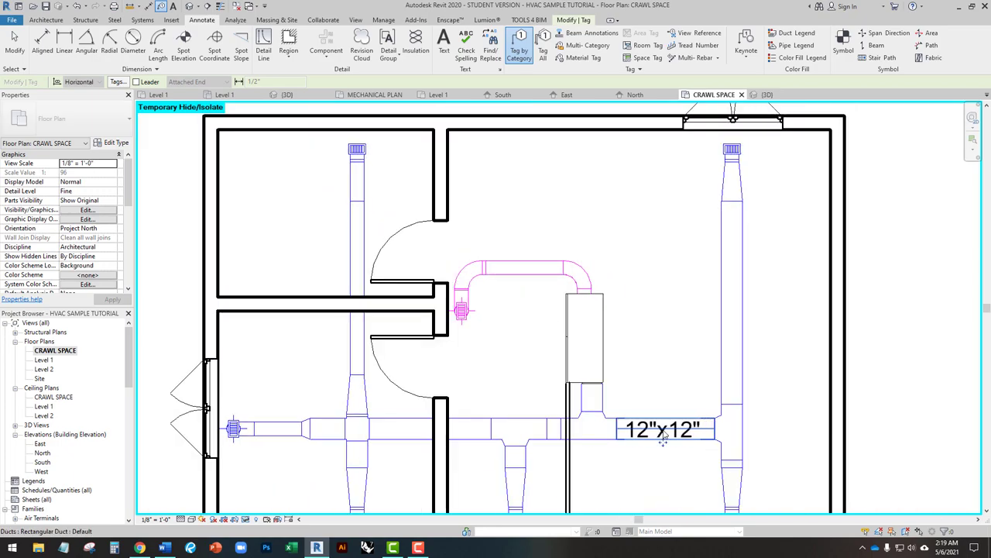
click(663, 433)
key(Escape)
scroll(620, 310, down, 2)
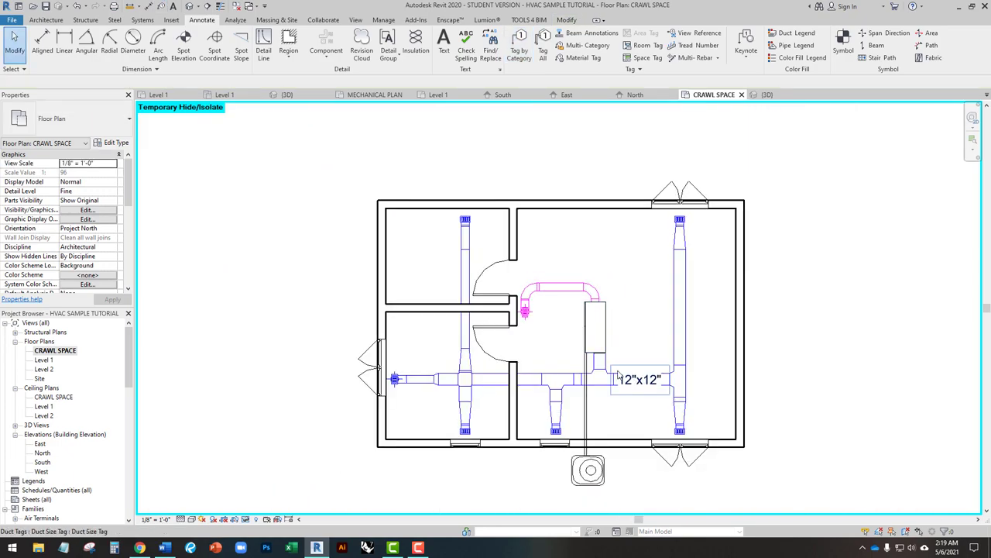
Set the CRAWL SPACE plan's view scale to 1/4" = 1'-0".
middle_drag(618, 376, 530, 348)
click(164, 520)
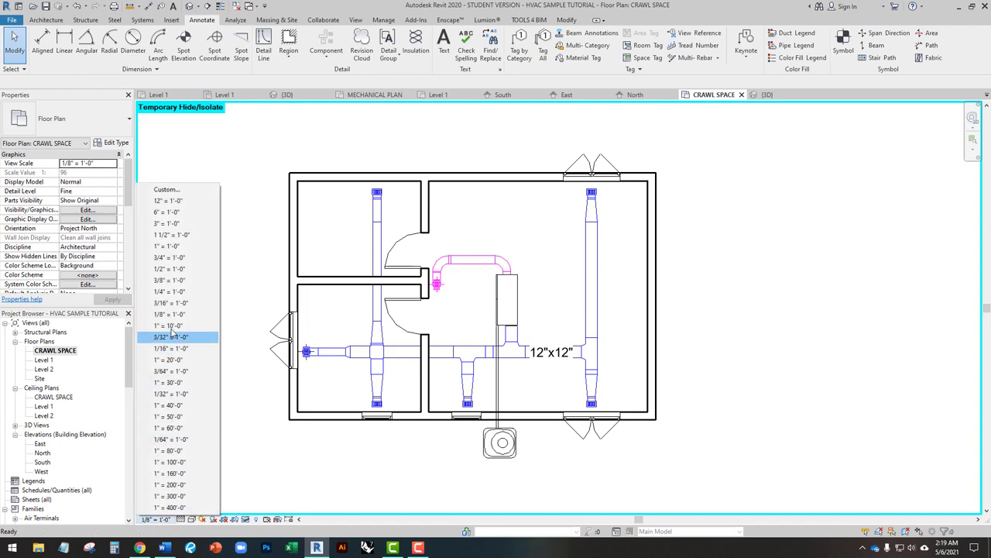
click(175, 291)
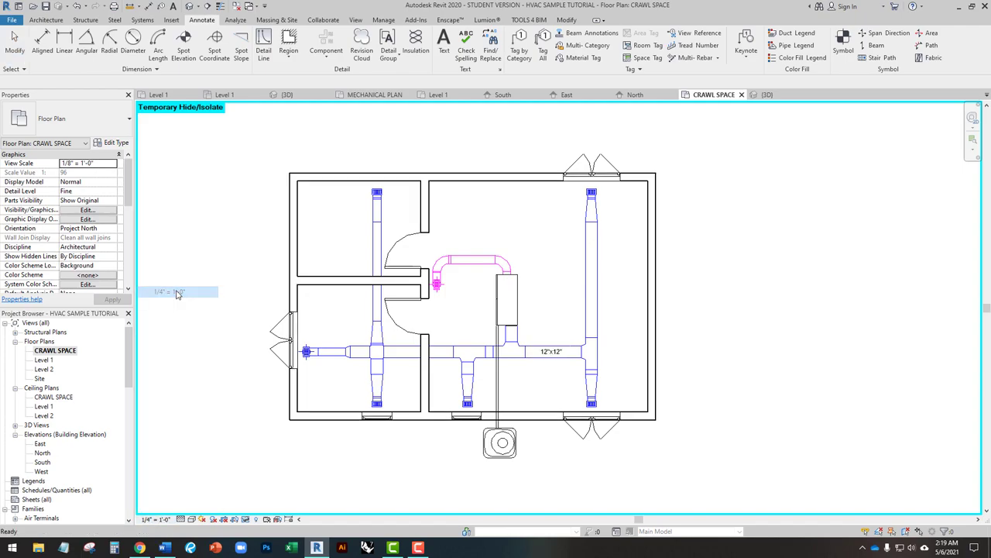
scroll(555, 345, up, 3)
middle_drag(488, 255, 547, 263)
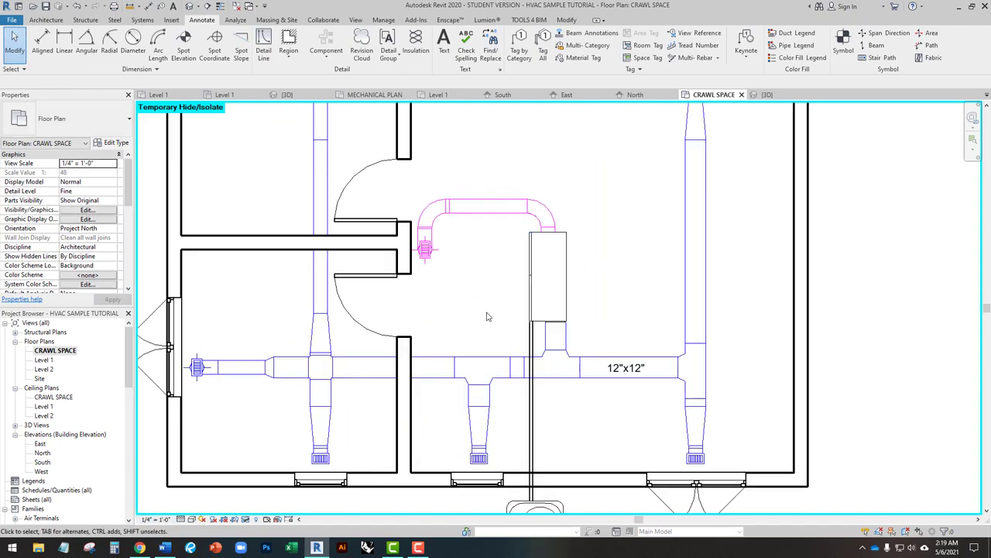
middle_drag(480, 256, 511, 272)
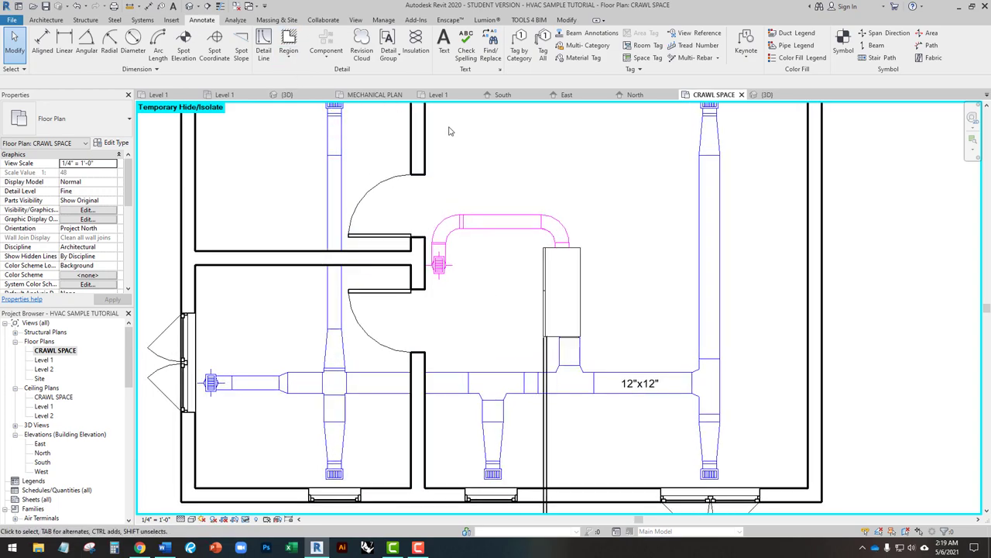
Add size tags to the return duct, the west trunk duct, the round west branch, the vertical east branch and the vertical northwest branch.
click(519, 48)
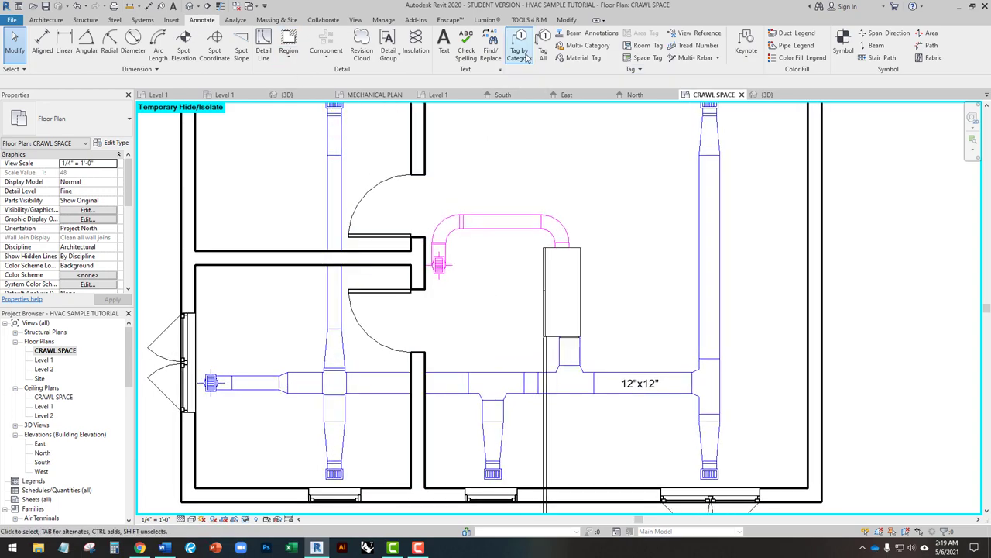
click(505, 223)
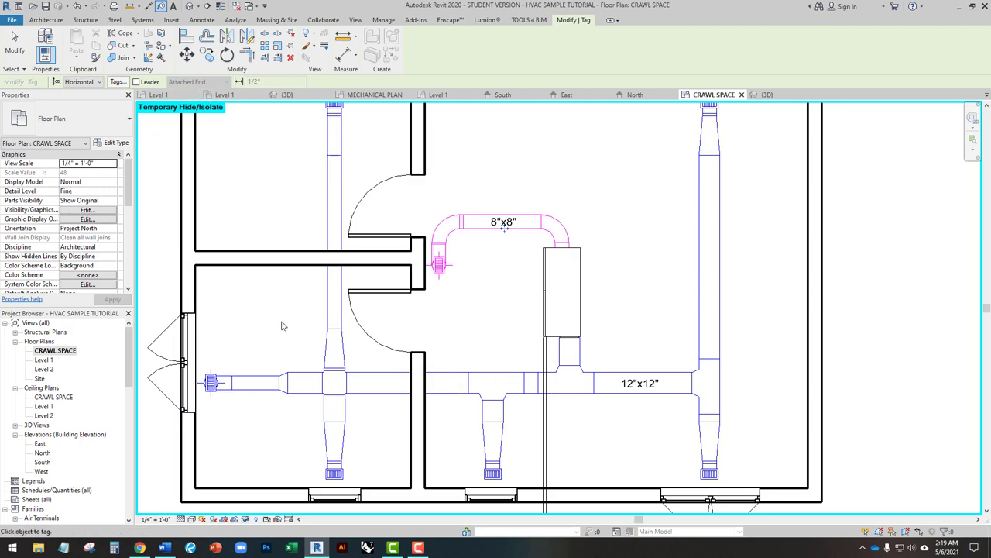
click(378, 387)
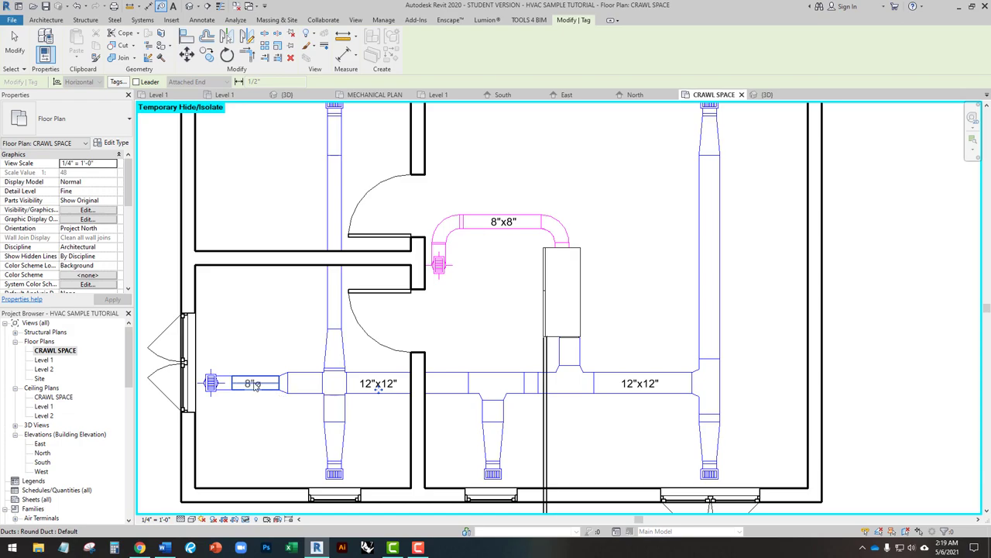
click(250, 385)
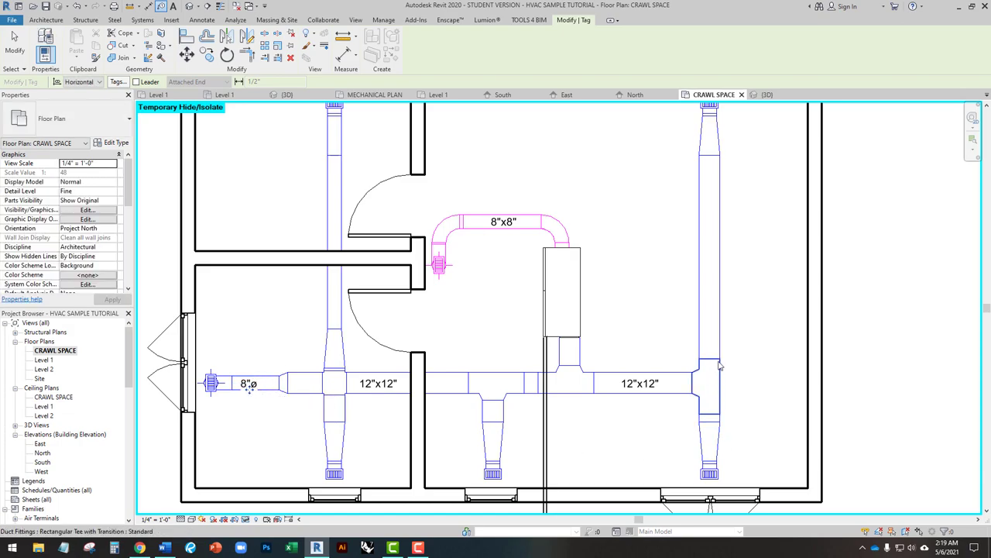
click(714, 267)
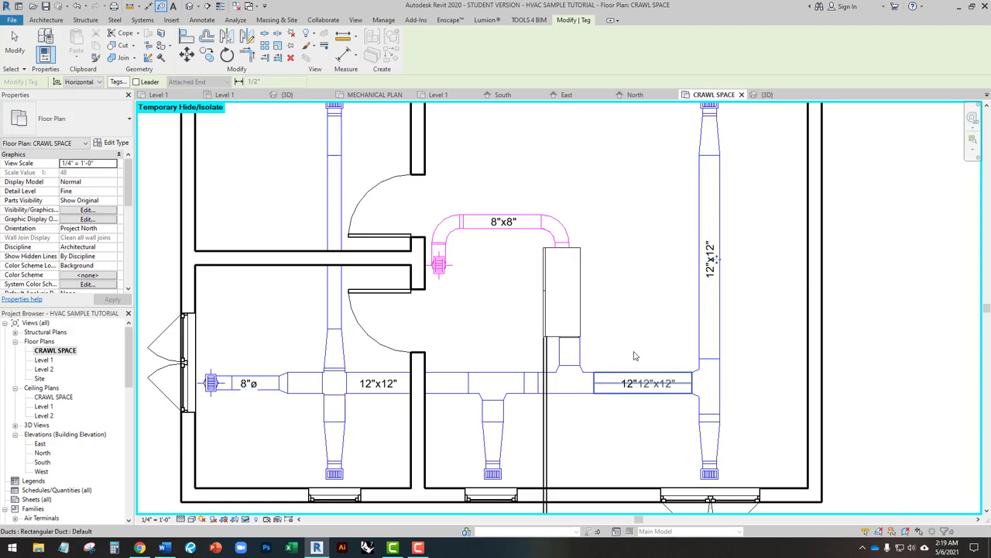
scroll(620, 387, down, 2)
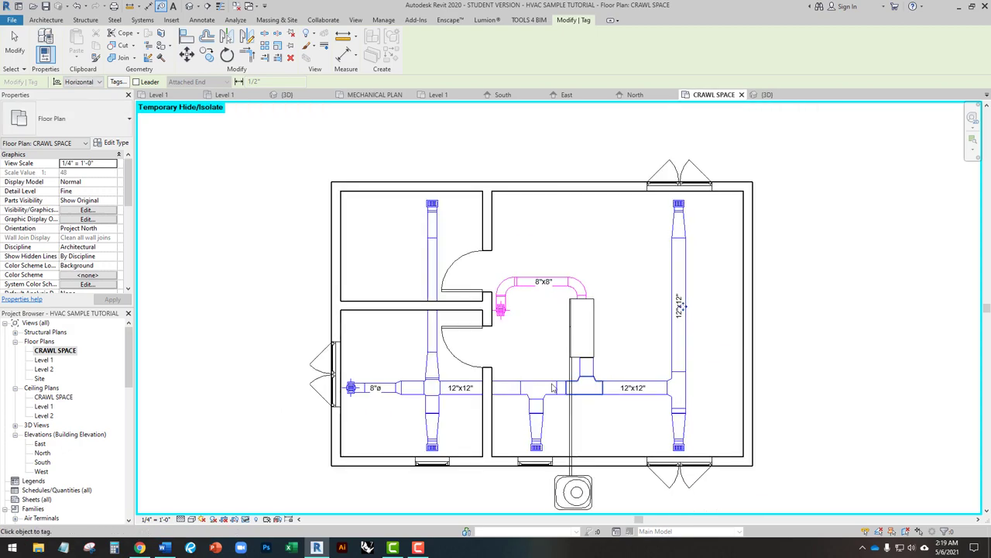
click(435, 269)
scroll(438, 271, up, 3)
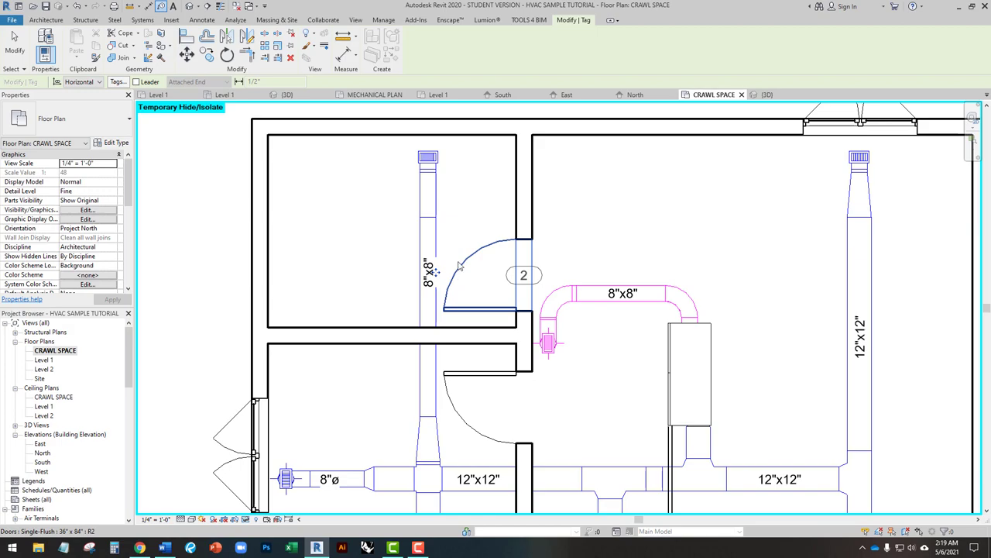
key(Escape)
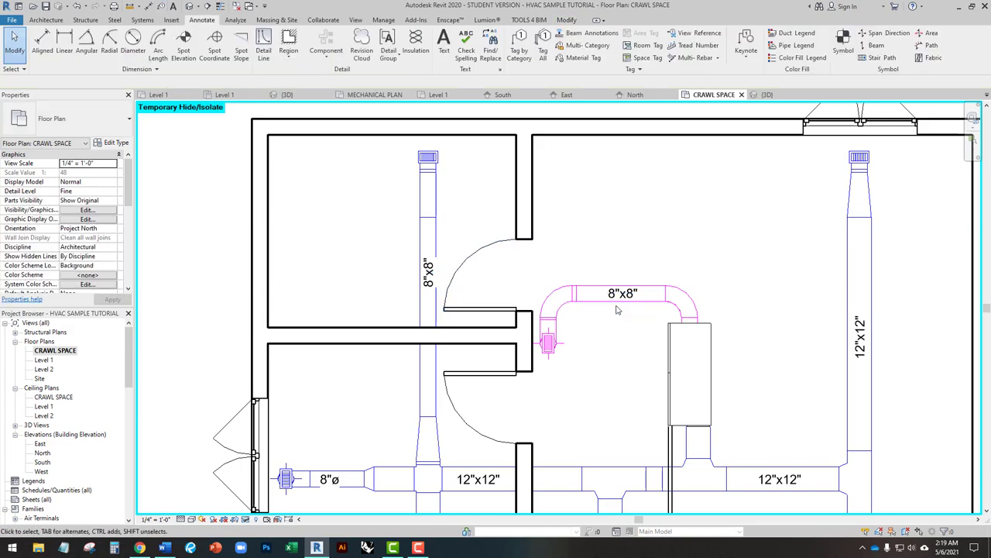
middle_drag(629, 401, 546, 336)
scroll(547, 335, down, 3)
scroll(564, 250, up, 1)
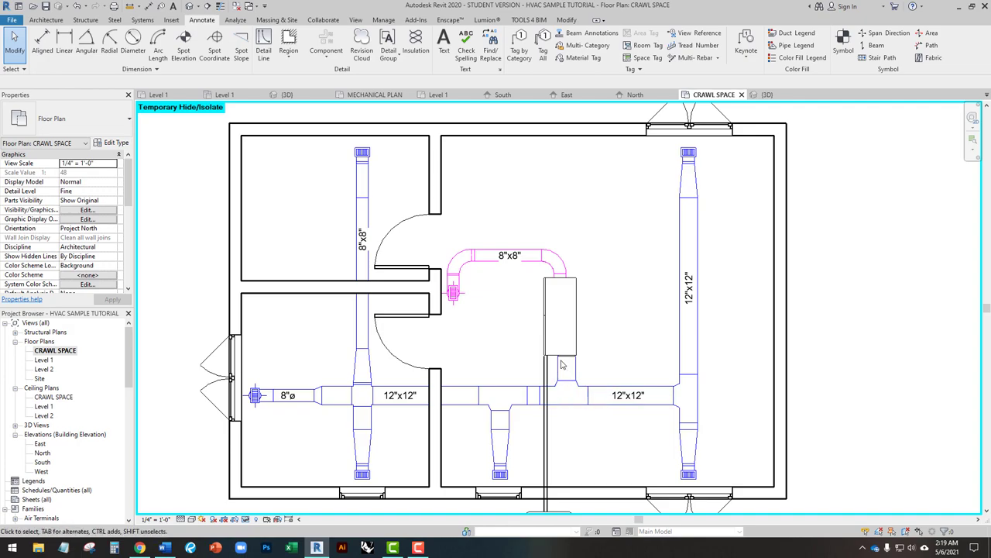
scroll(581, 388, down, 3)
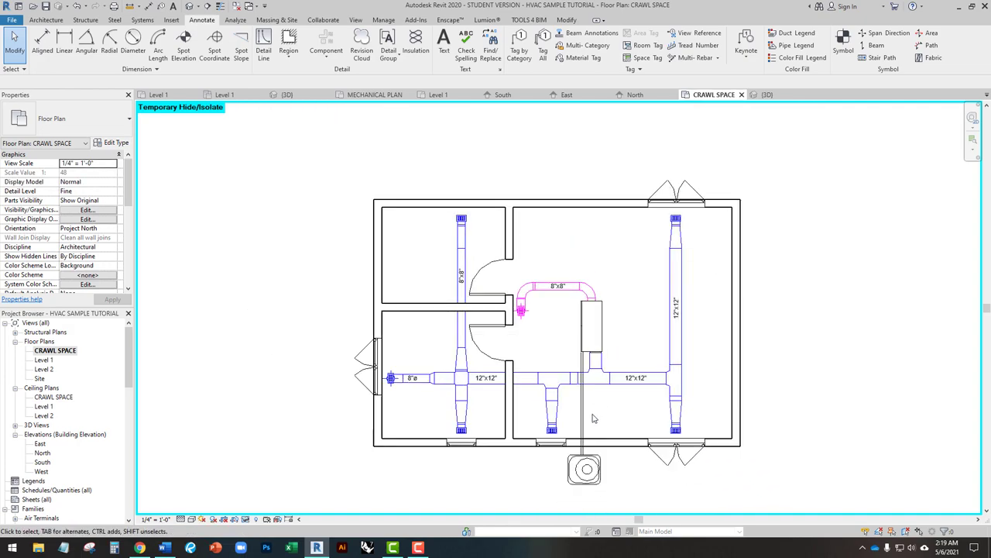
scroll(620, 380, up, 1)
middle_drag(671, 395, 636, 371)
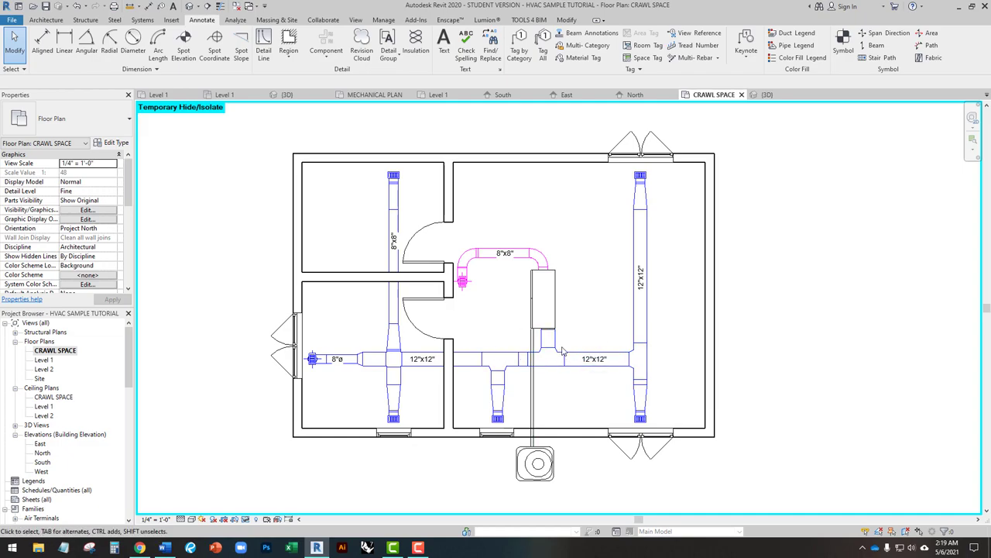